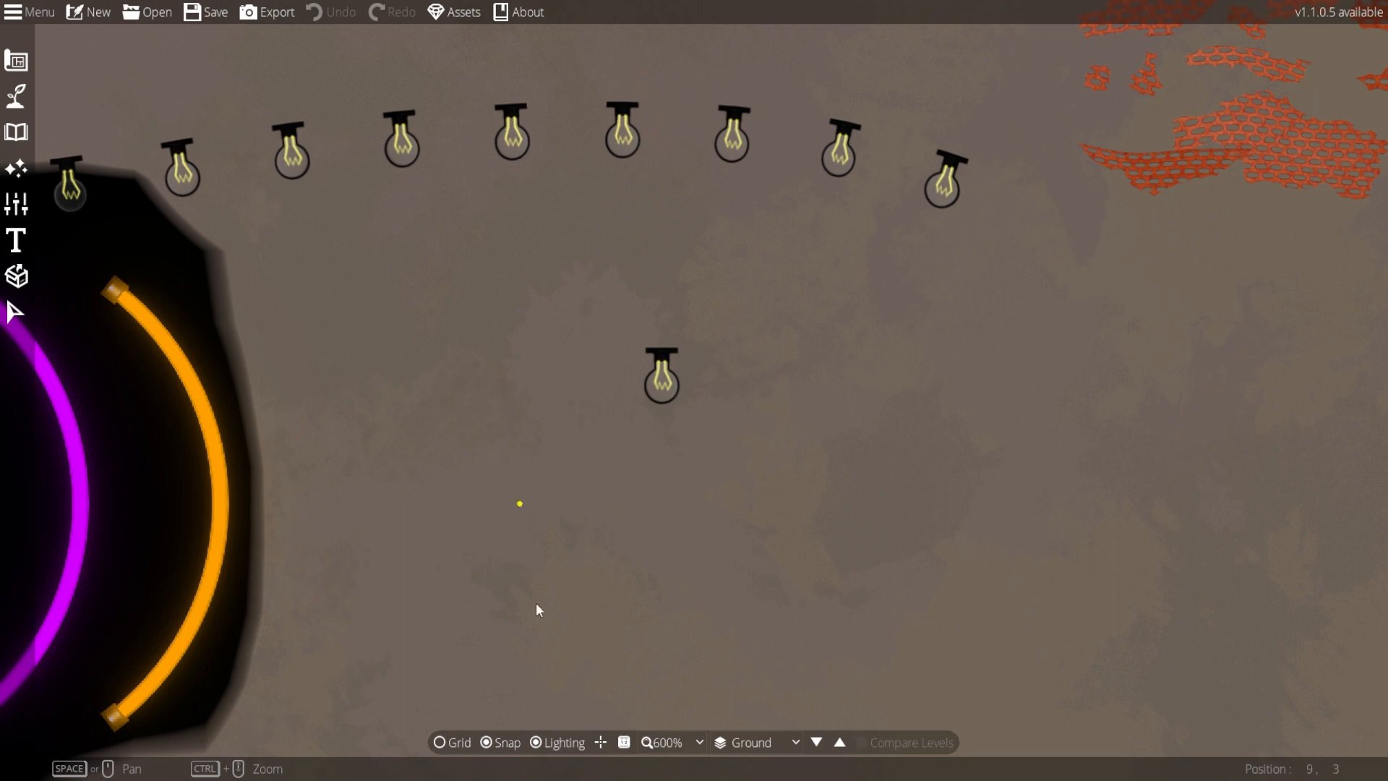
# Try a red hazard-stripe path that runs horizontally and curves upward near the single light bulb, and undo it.
pyautogui.click(100, 211)
pyautogui.moveTo(914, 510); pyautogui.dragTo(710, 255)
pyautogui.click(1272, 341)
pyautogui.click(455, 389)
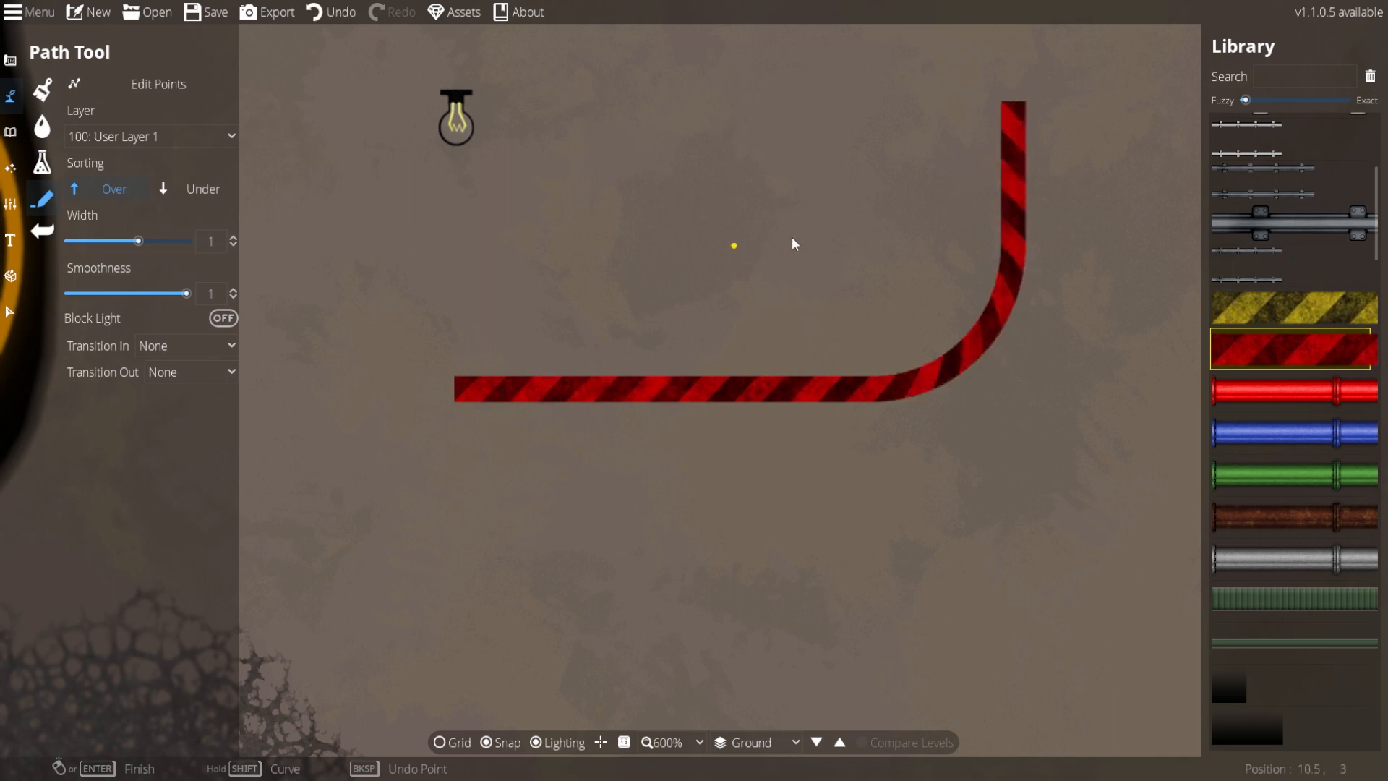
pyautogui.scroll(3, 793, 244)
pyautogui.hotkey('ctrl', 'z')
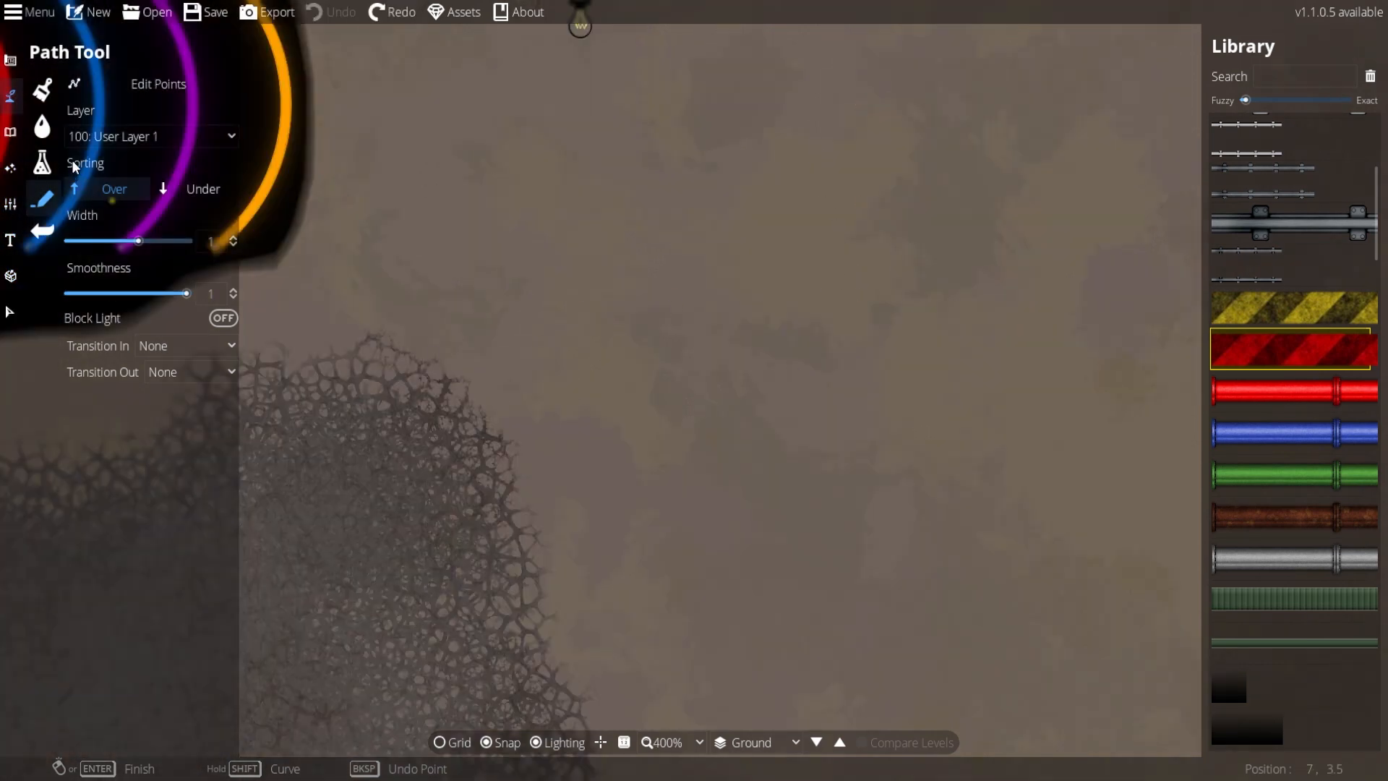
# Try placing a purple cybertree object with a rotation of -105 on the open ground, and undo it.
pyautogui.click(10, 131)
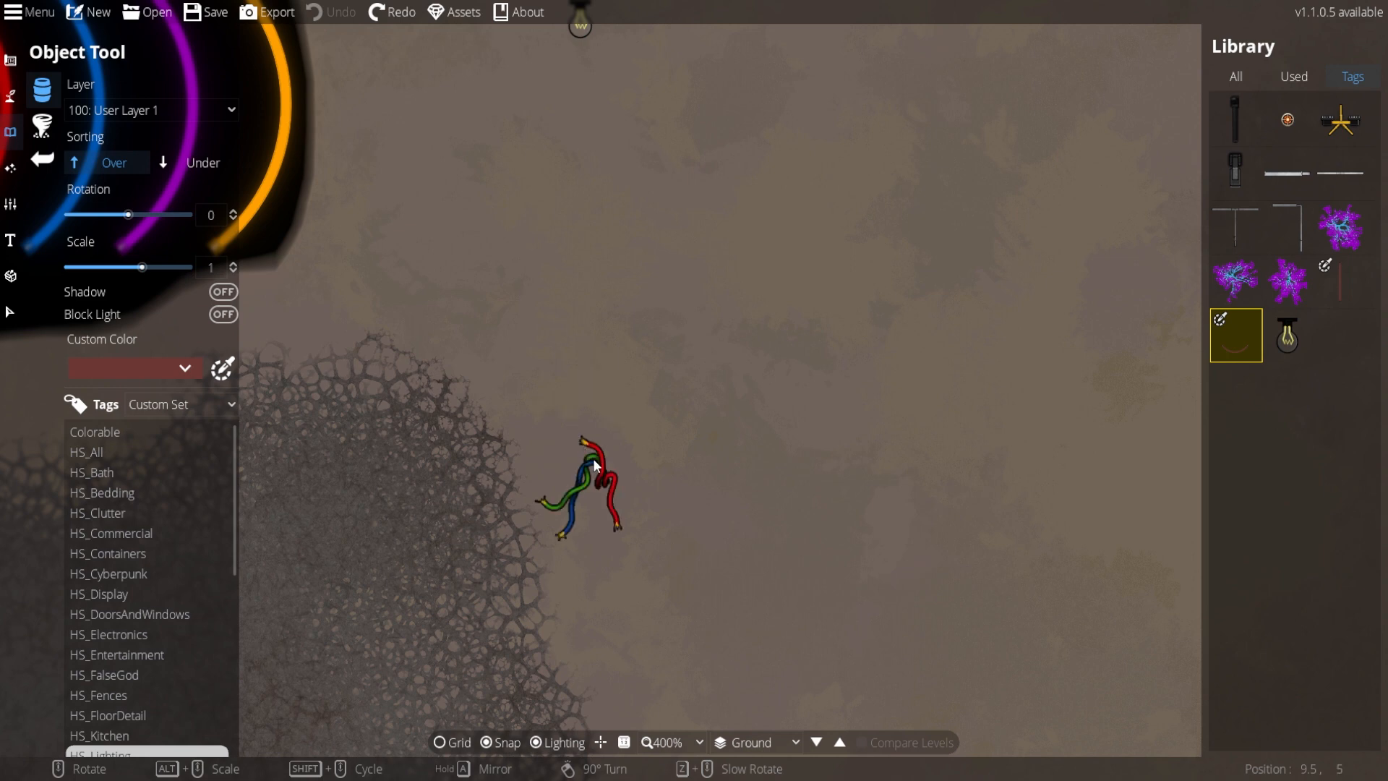
pyautogui.moveTo(824, 395); pyautogui.dragTo(678, 472)
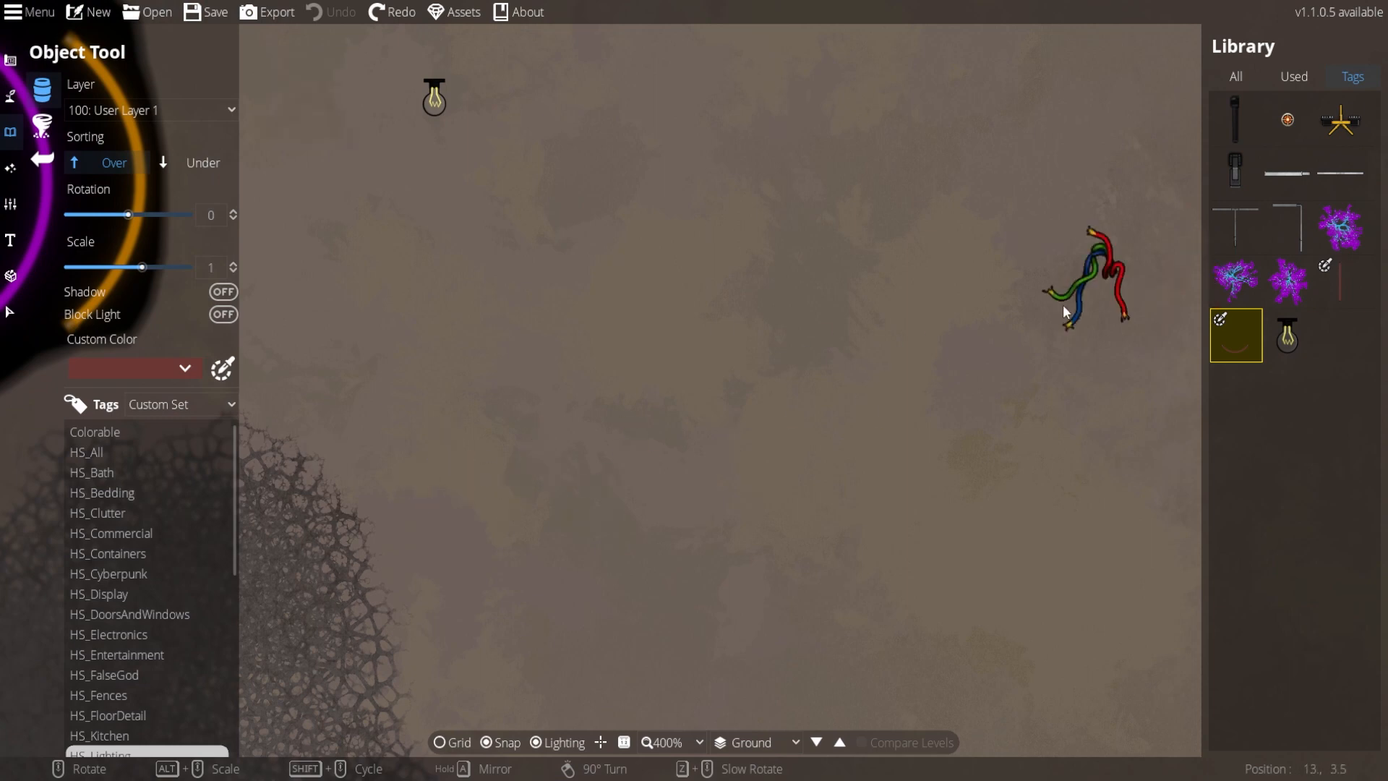
pyautogui.click(1236, 281)
pyautogui.click(578, 409)
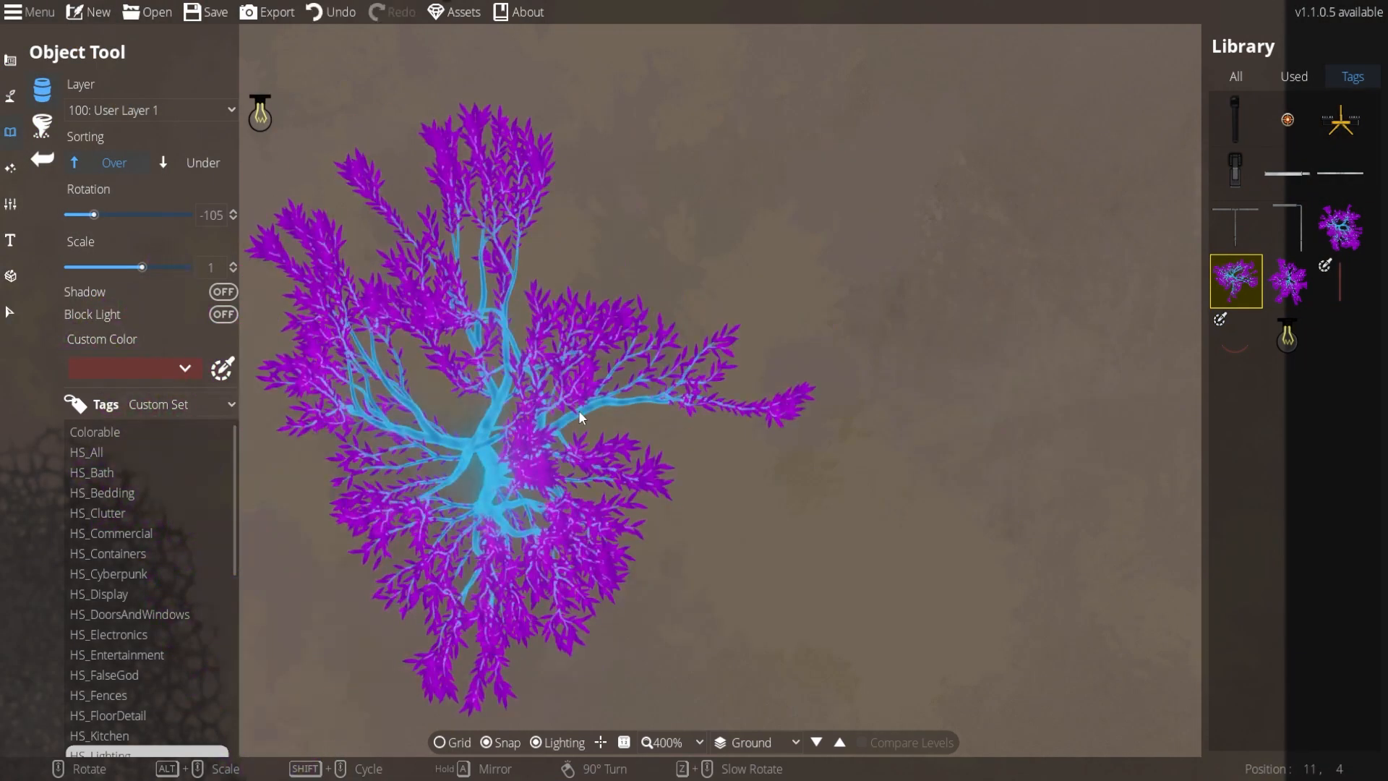
pyautogui.hotkey('ctrl', 'z')
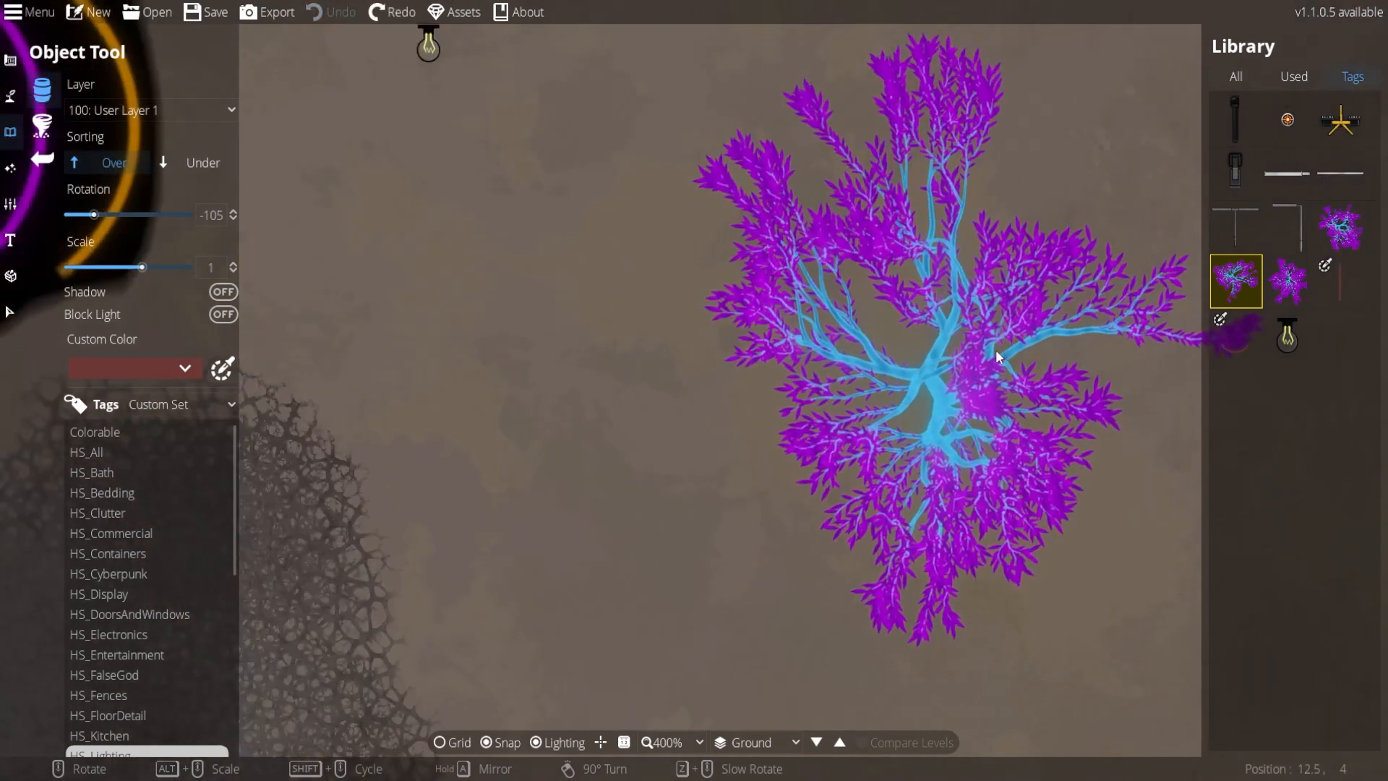
# Try placing the hanging light bulb object with a rotation of -90 on the open ground.
pyautogui.click(1288, 335)
pyautogui.scroll(1, 600, 410)
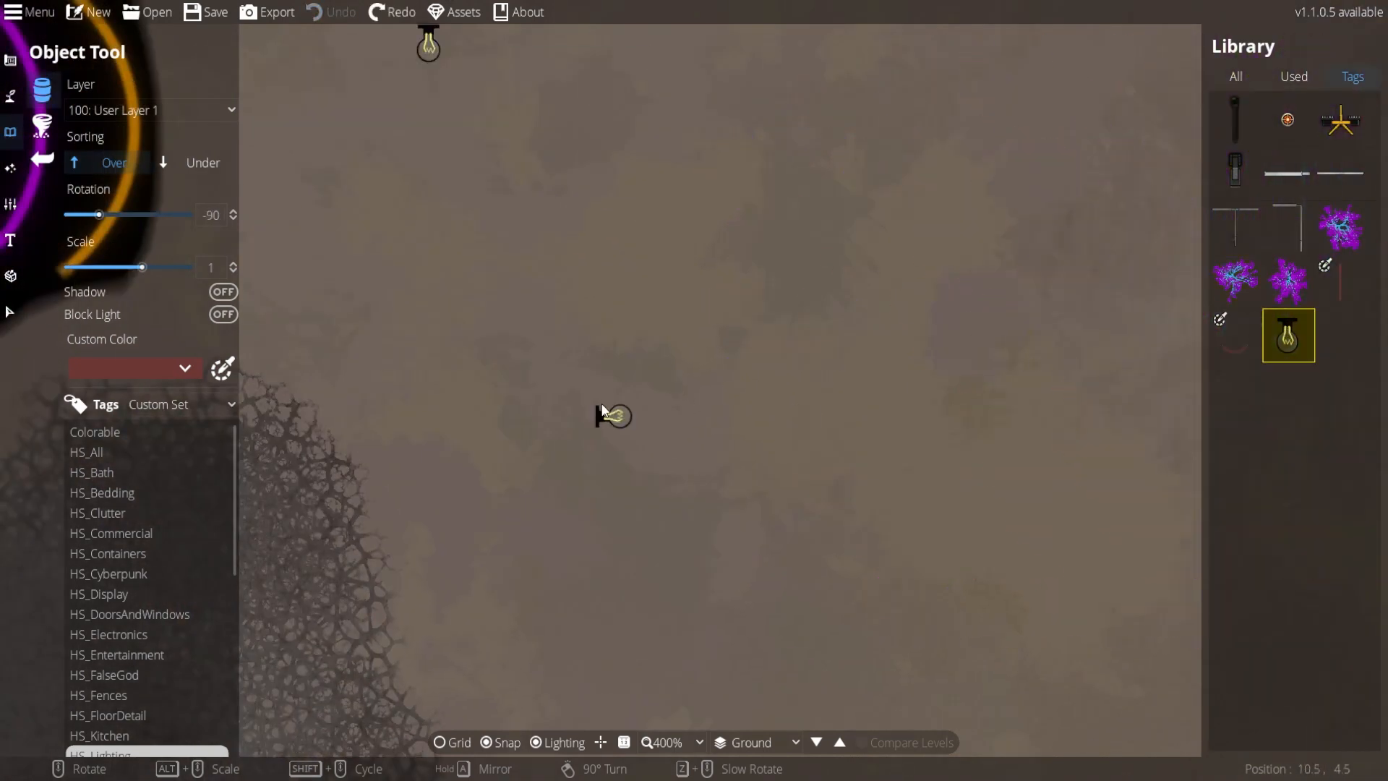
pyautogui.click(600, 410)
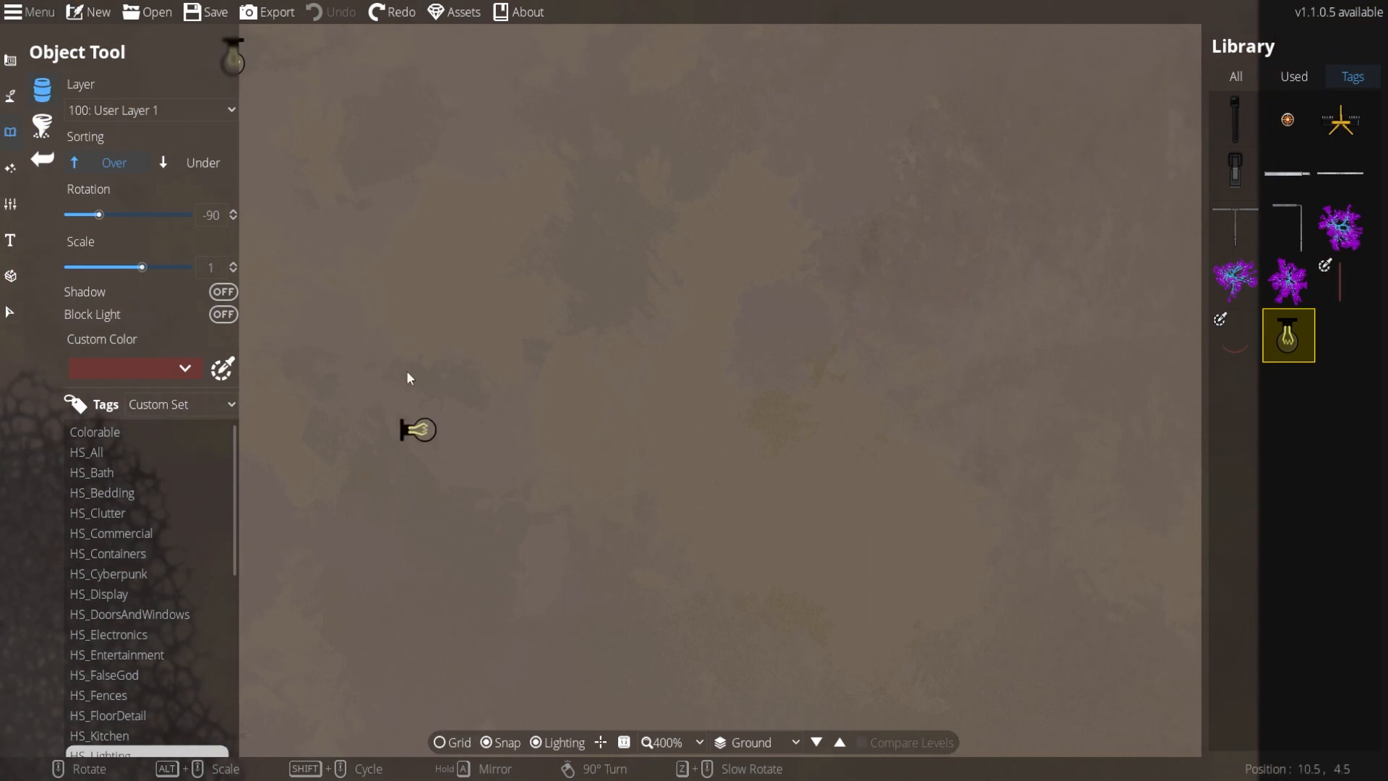
# Draw a closed square wall of grey stone with a metal strip on the open ground.
pyautogui.click(16, 76)
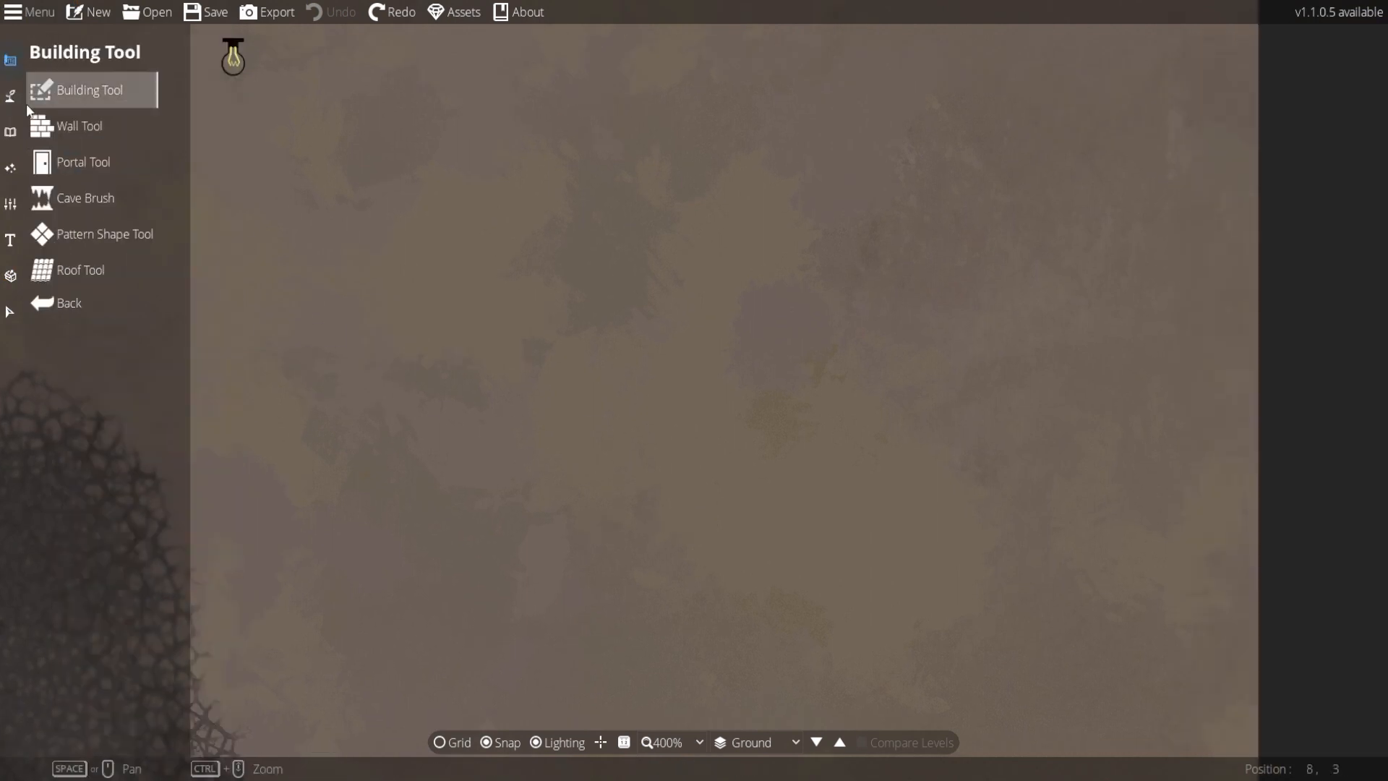
pyautogui.click(68, 125)
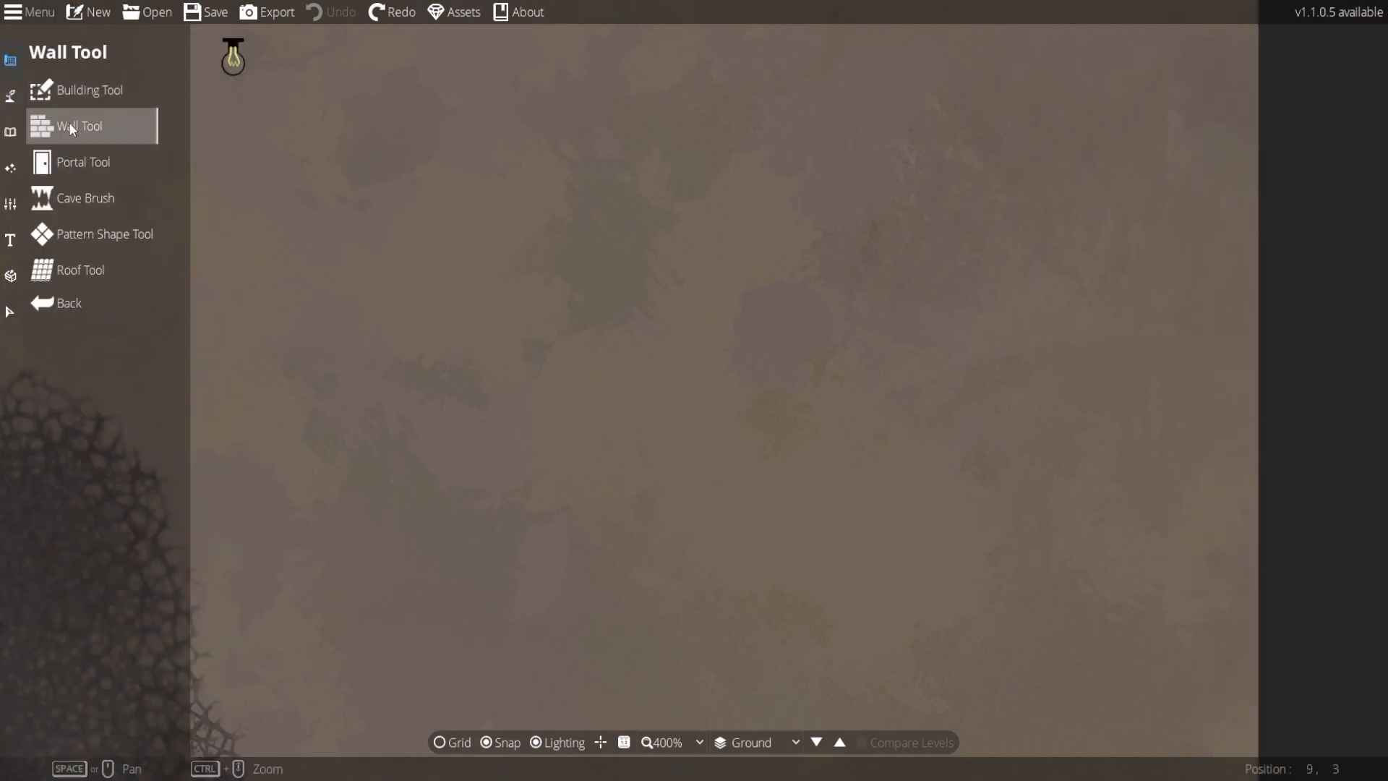
pyautogui.click(84, 263)
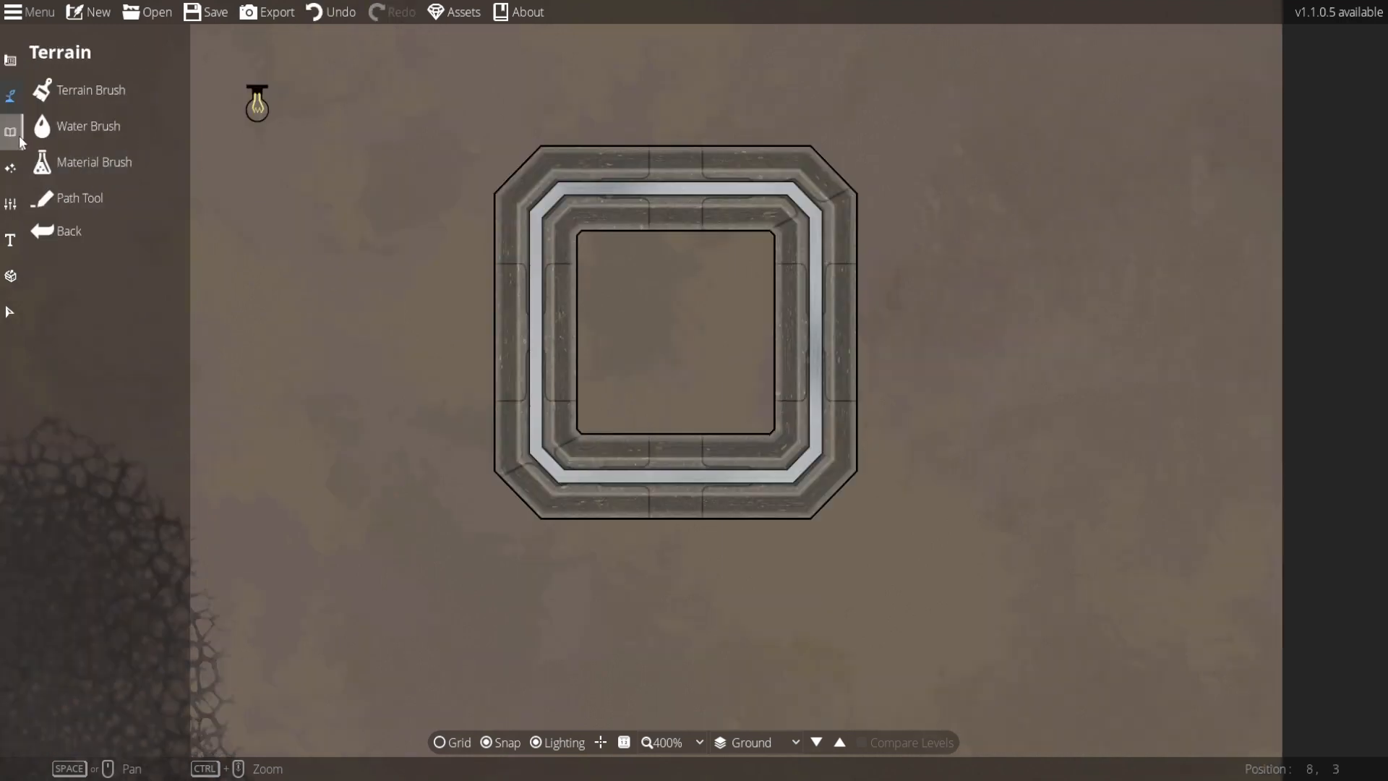
# Place five single light bulb objects along the wall's lower side on the 700: Above Walls layer.
pyautogui.click(16, 134)
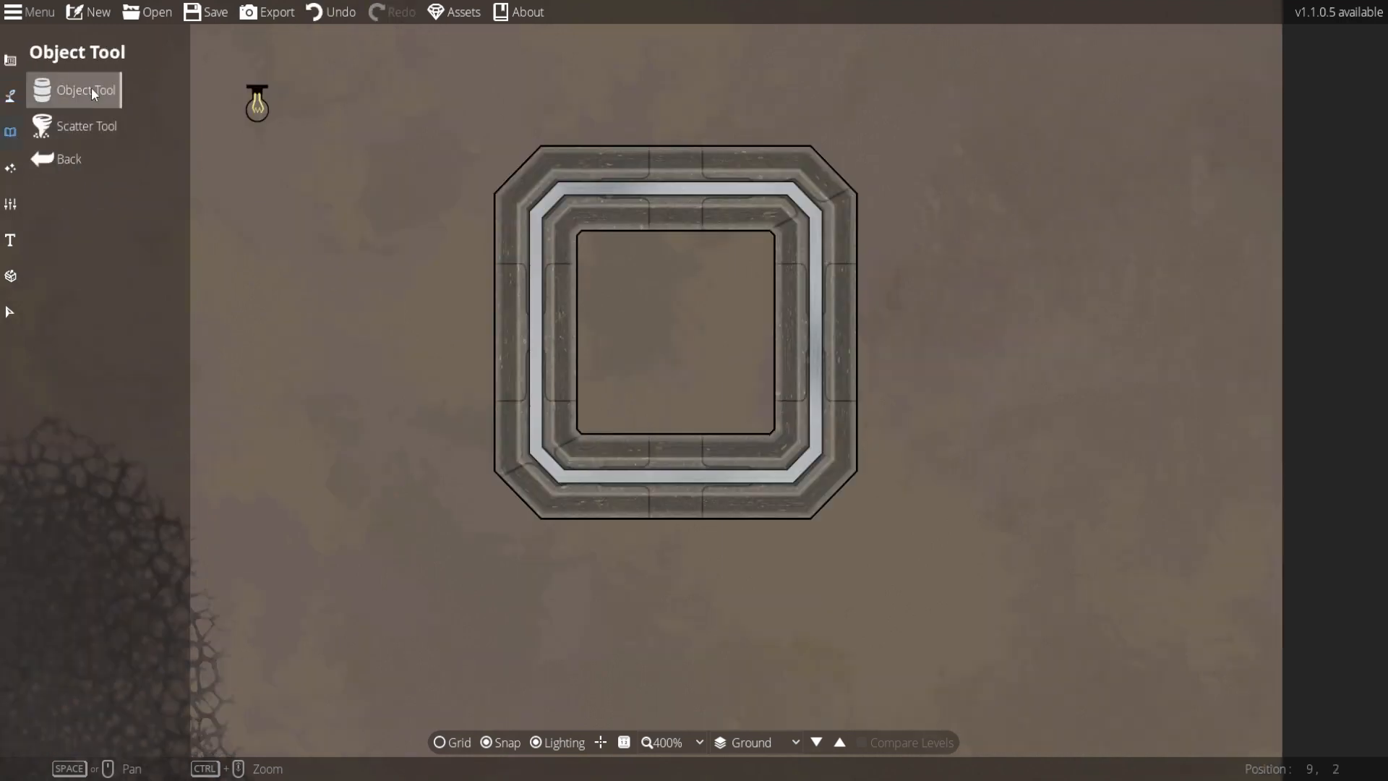
pyautogui.click(93, 87)
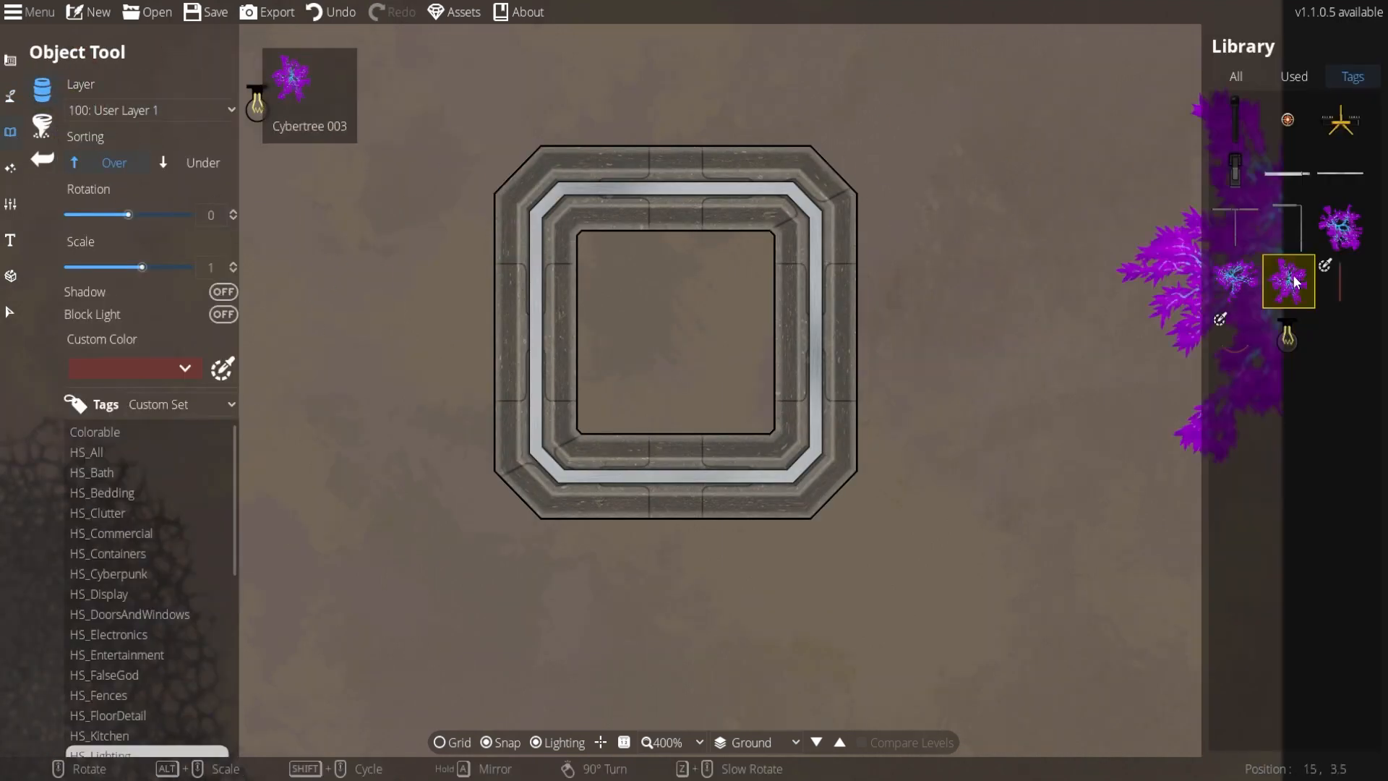
pyautogui.click(193, 110)
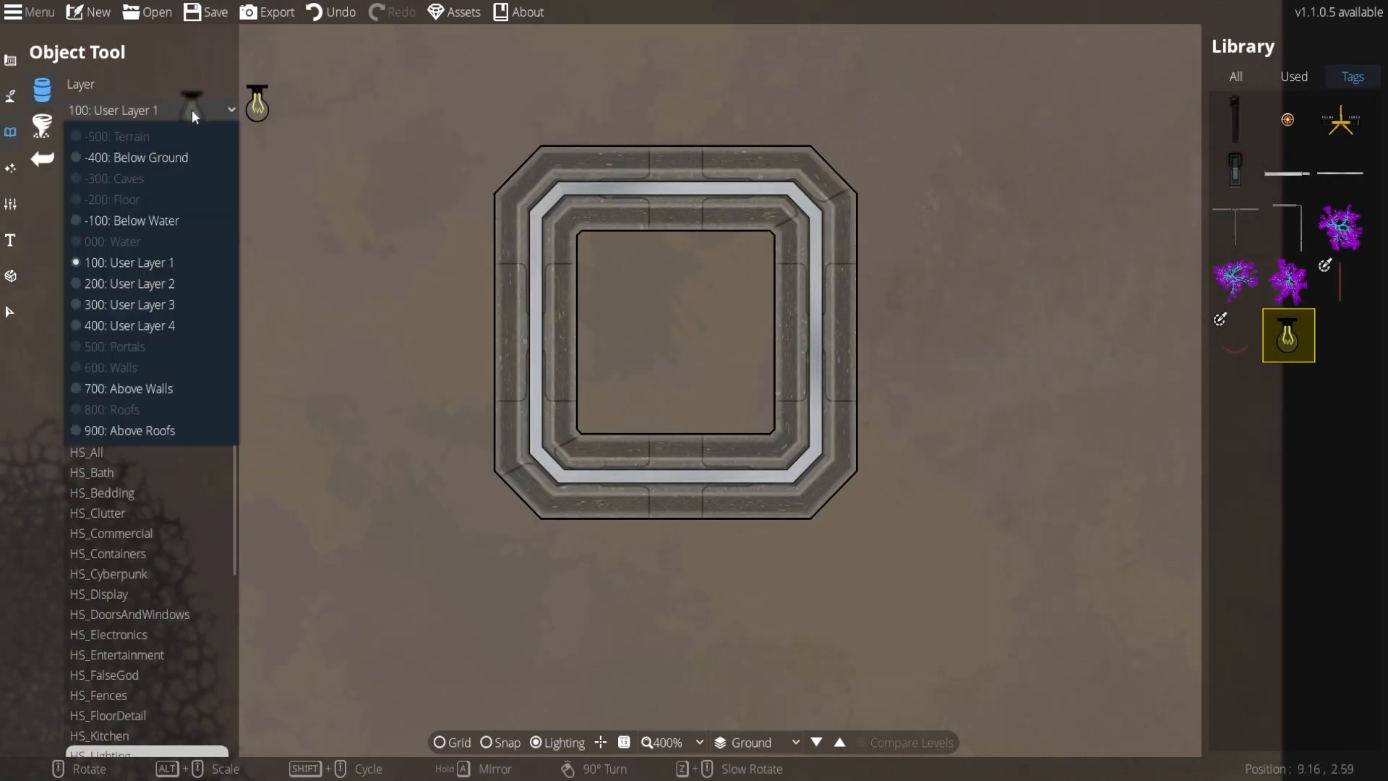
pyautogui.click(172, 383)
pyautogui.click(567, 502)
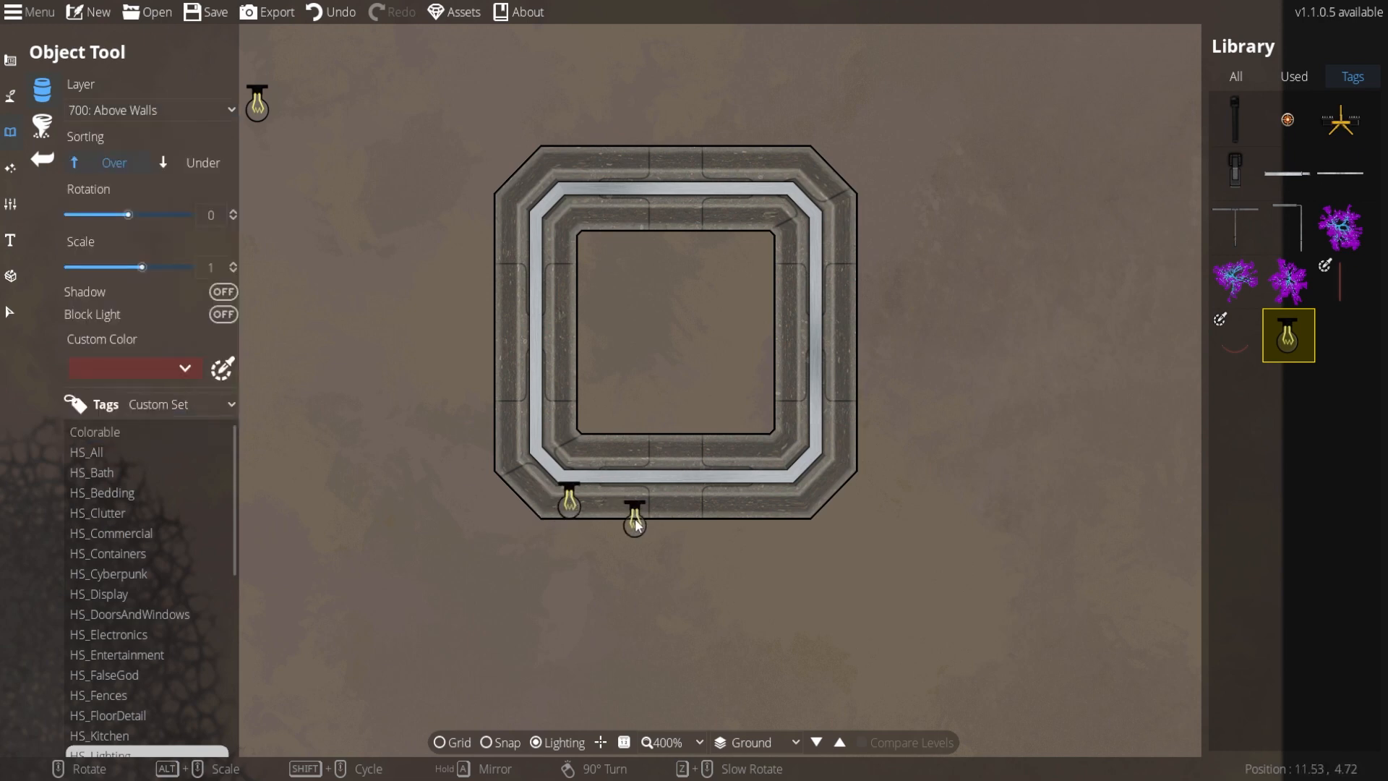
pyautogui.click(683, 499)
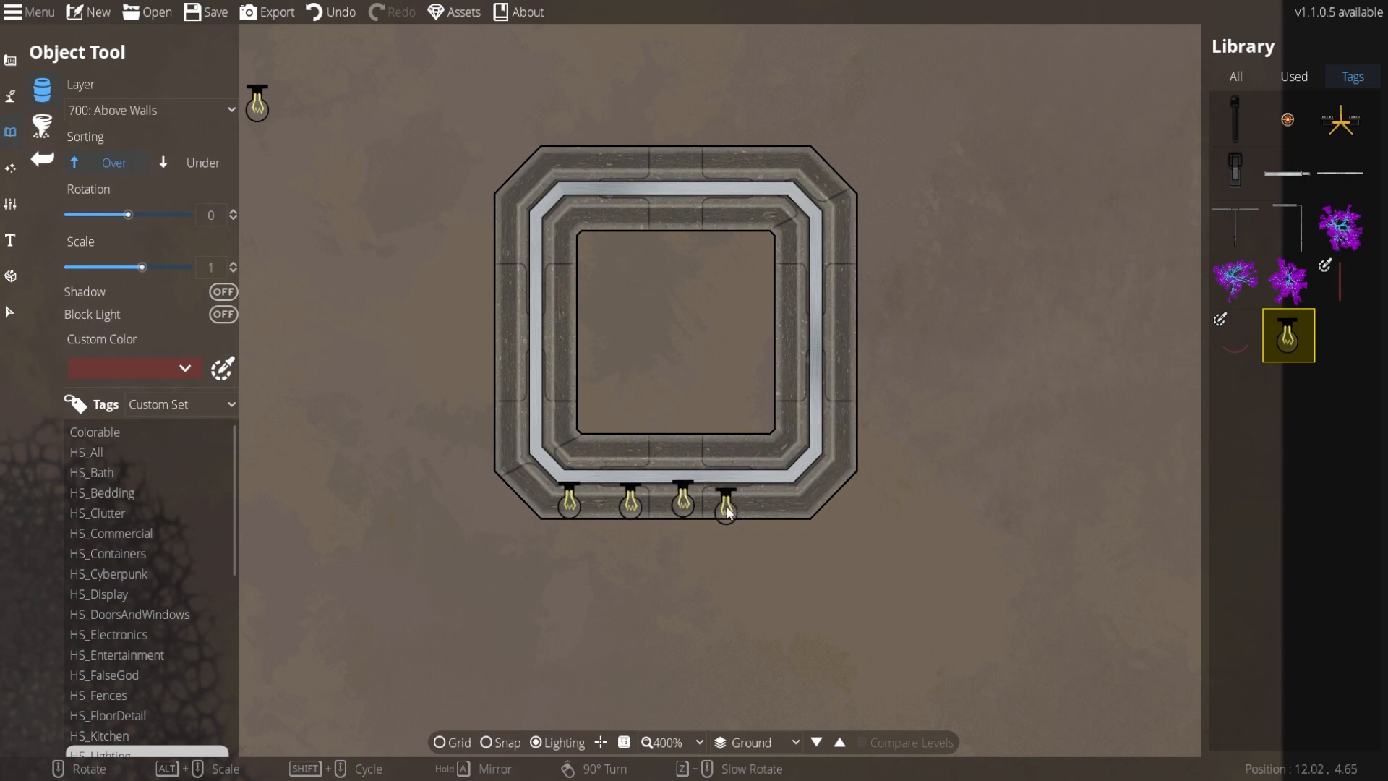
pyautogui.click(788, 498)
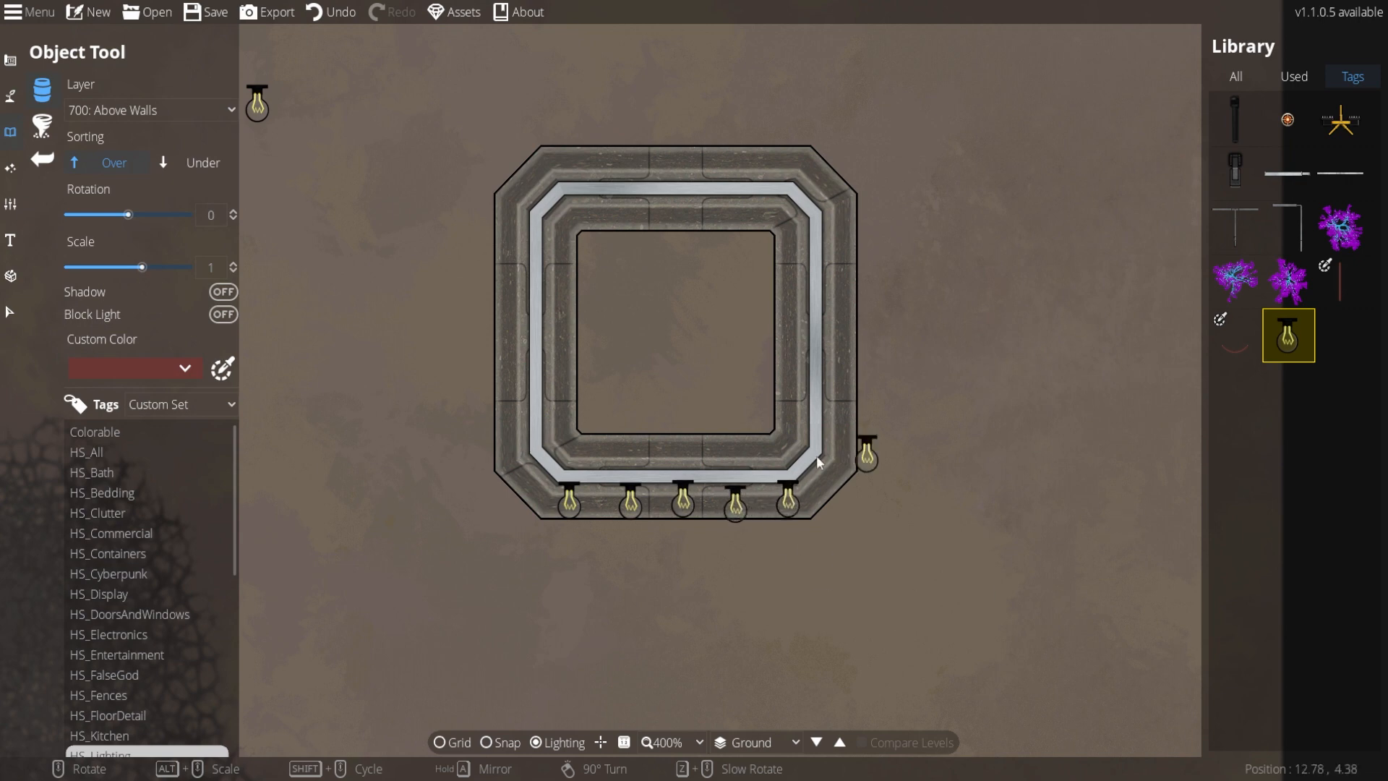
# Undo the five light bulb objects placed along the wall's lower side.
pyautogui.hotkey('ctrl', 'z')
pyautogui.hotkey('ctrl', 'z')
pyautogui.hotkey('ctrl', 'z')
pyautogui.hotkey('ctrl', 'z')
pyautogui.hotkey('ctrl', 'z')
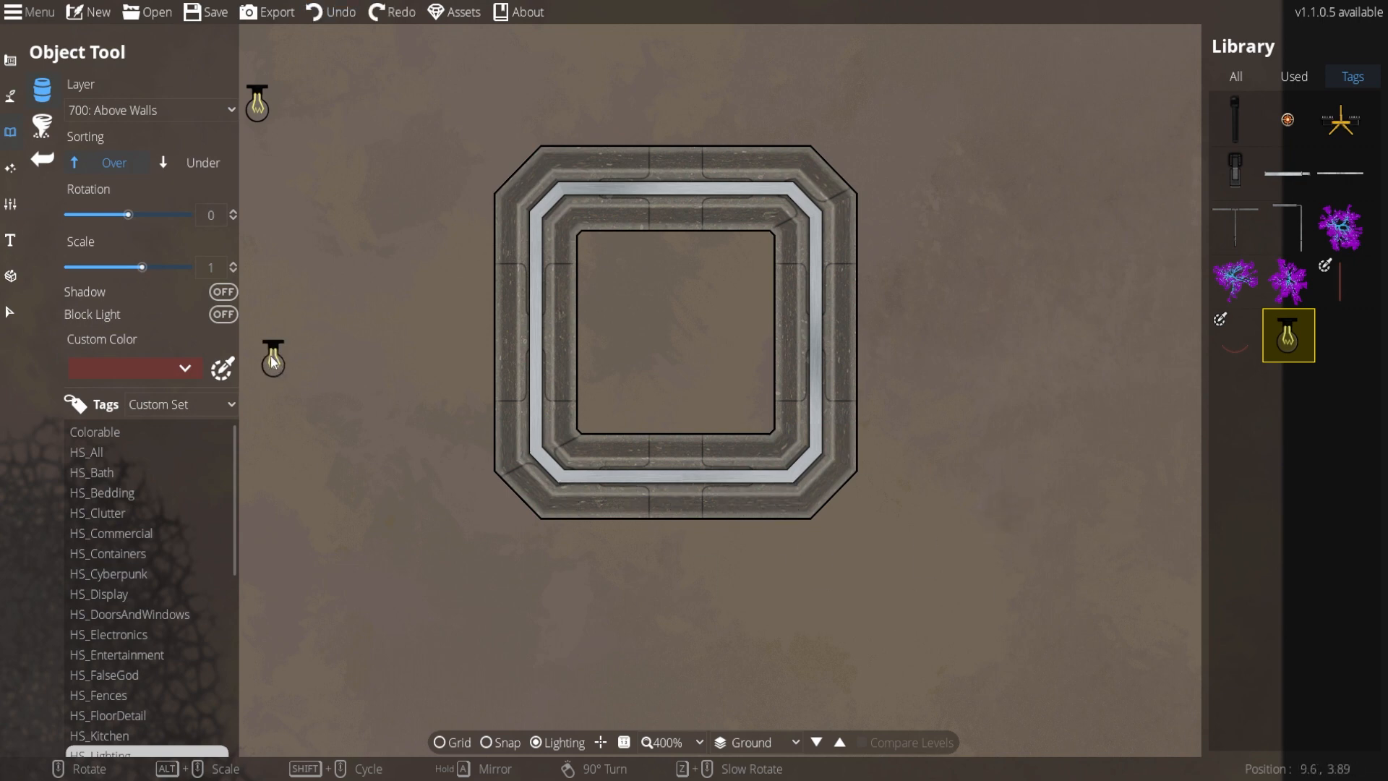
# Trace a light bulb path on the 700: Above Walls layer around the outer edge of the wall's metal strip.
pyautogui.click(81, 202)
pyautogui.scroll(-5, 1301, 493)
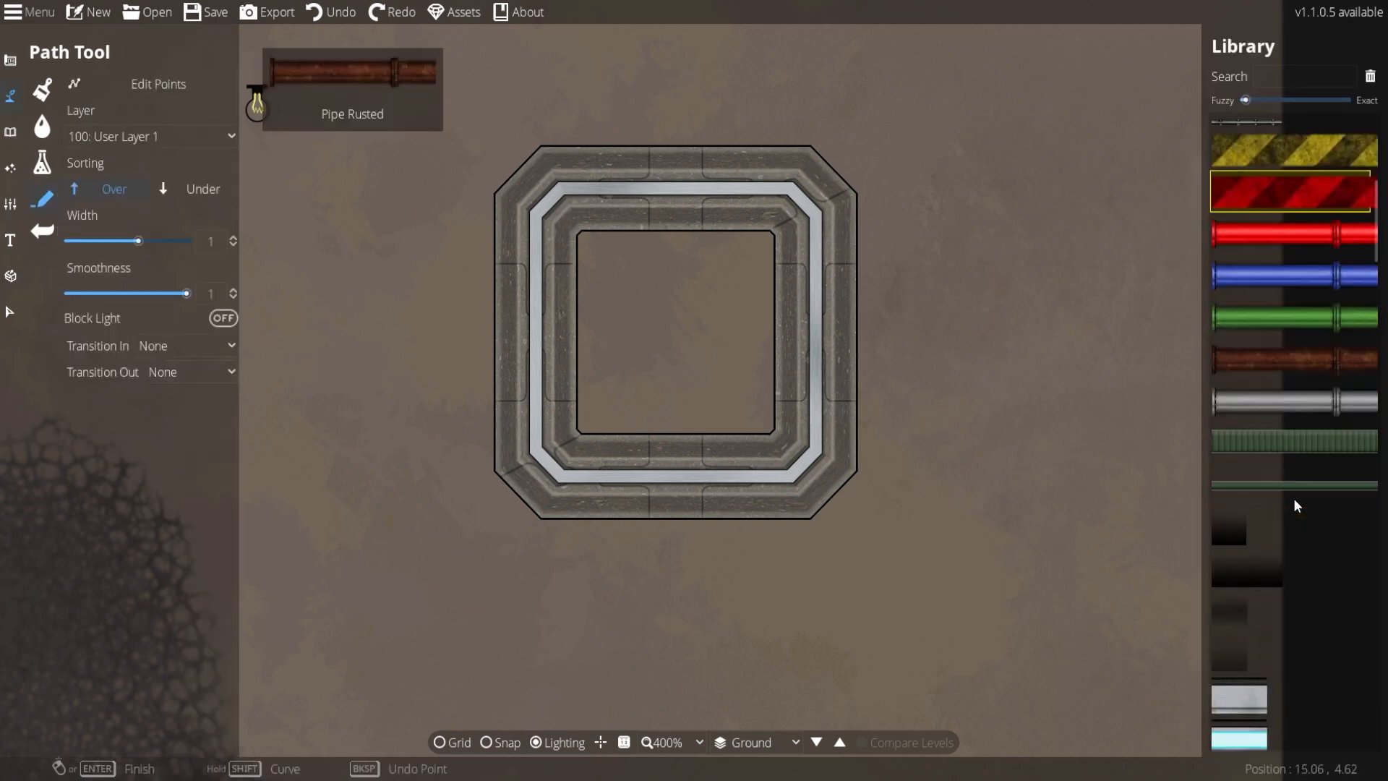
pyautogui.scroll(5, 1301, 493)
pyautogui.click(139, 136)
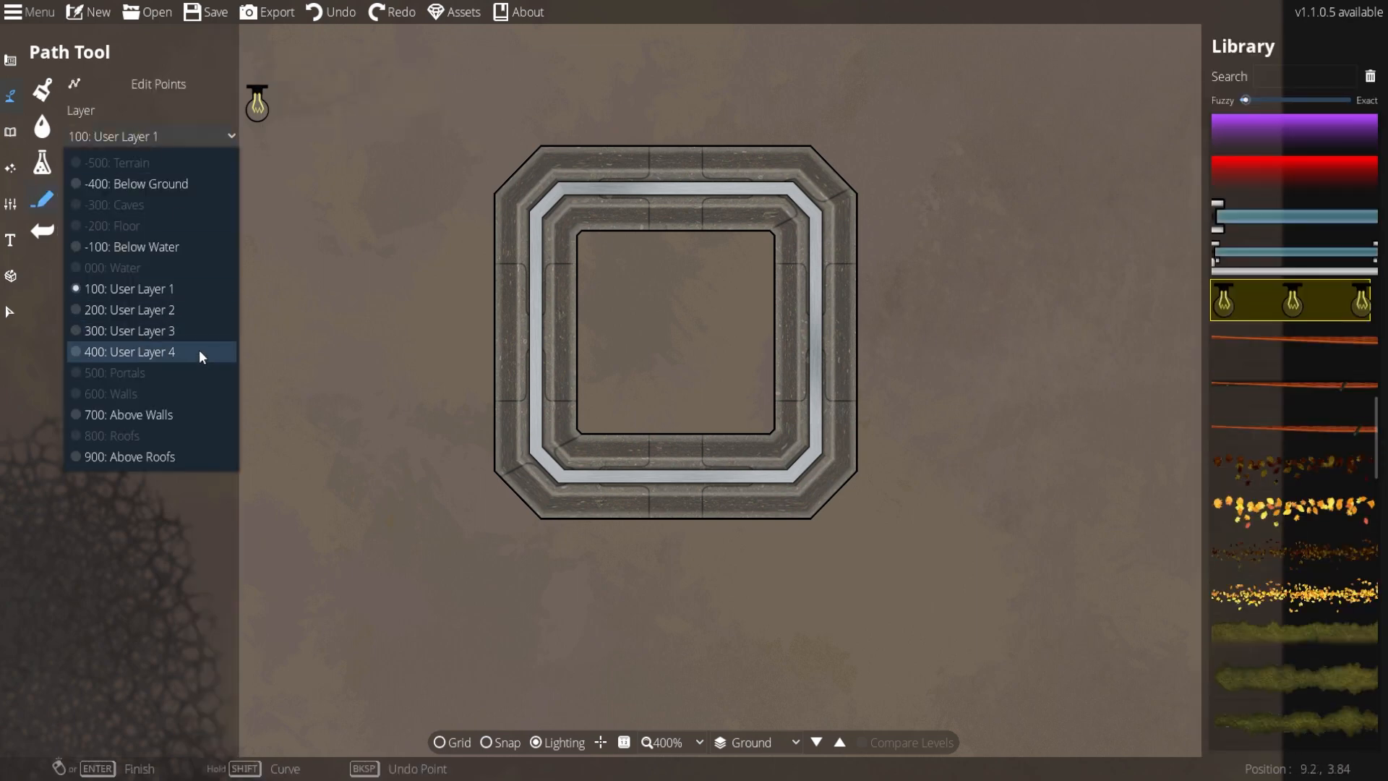
pyautogui.click(194, 414)
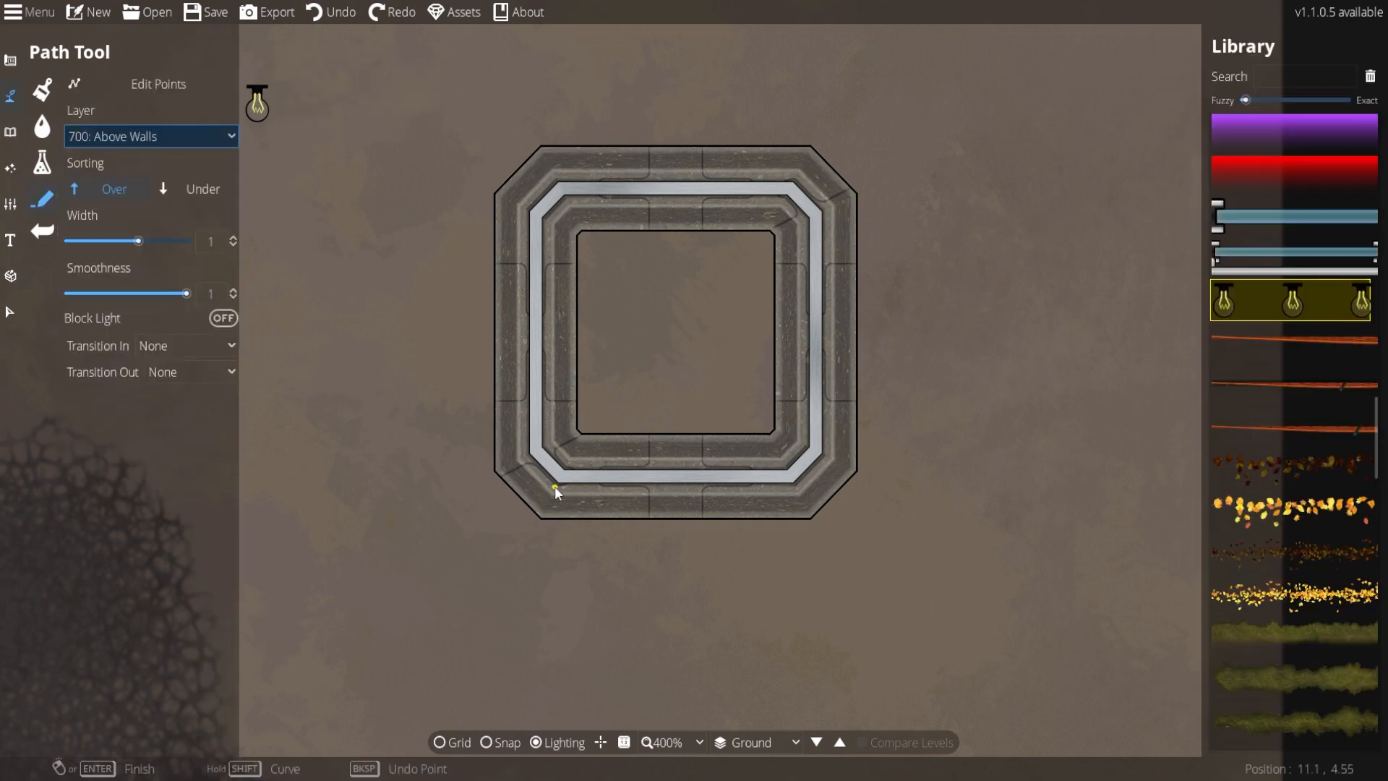
pyautogui.click(560, 483)
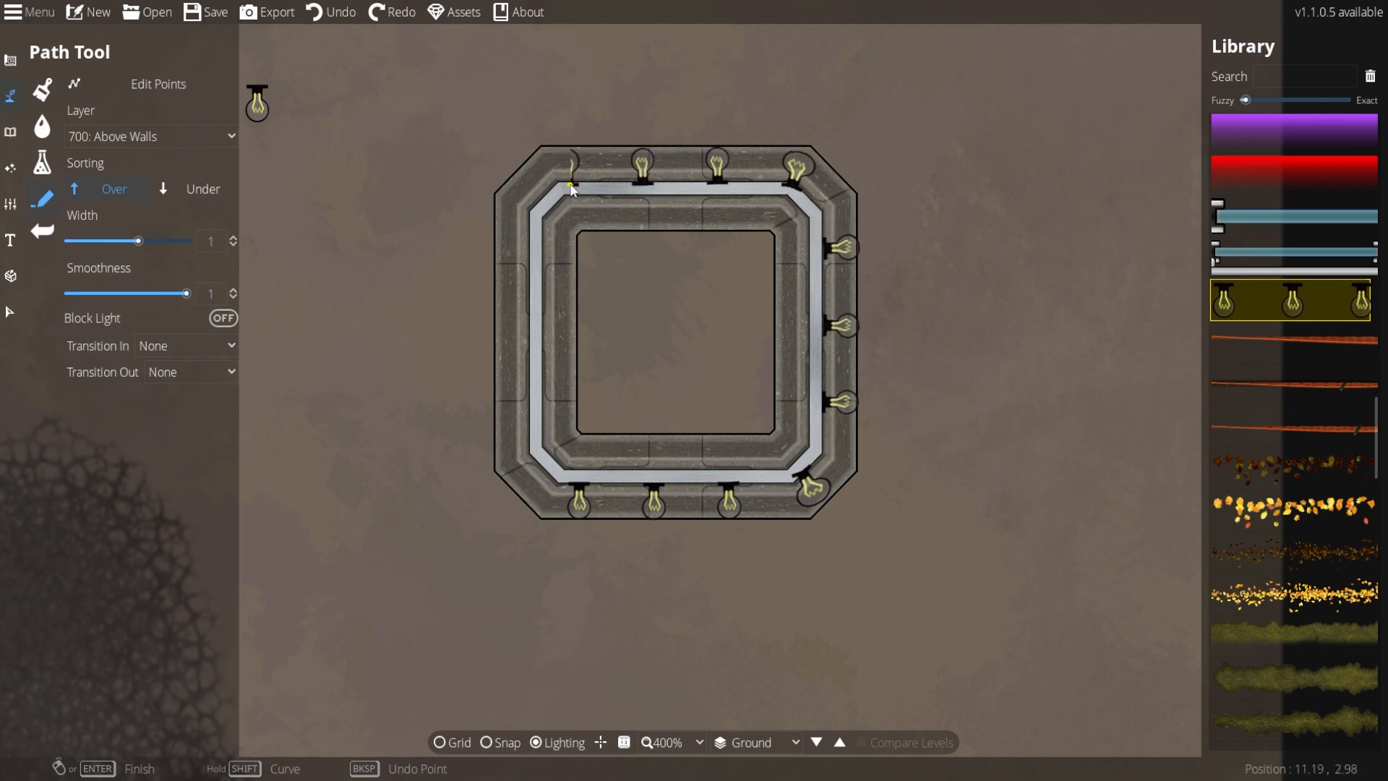
pyautogui.click(535, 216)
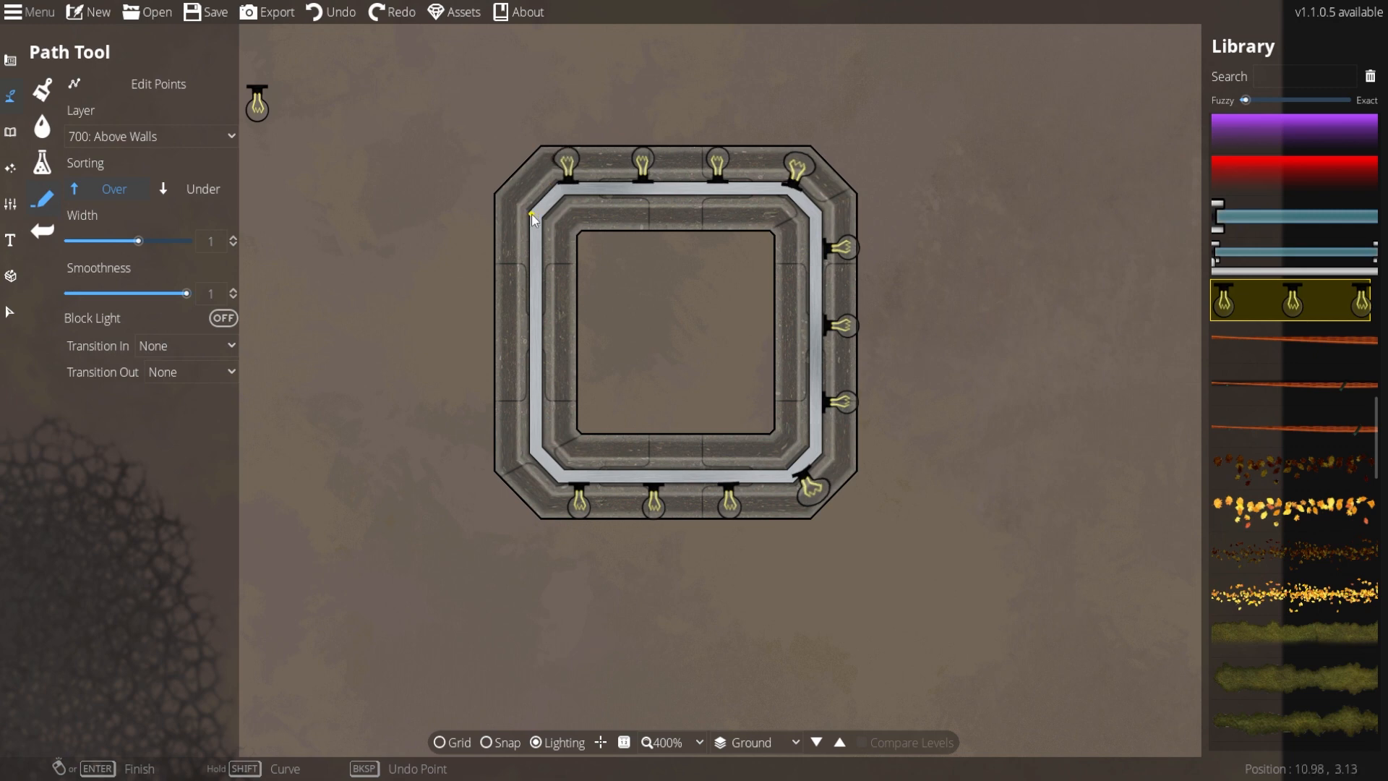
pyautogui.click(559, 479)
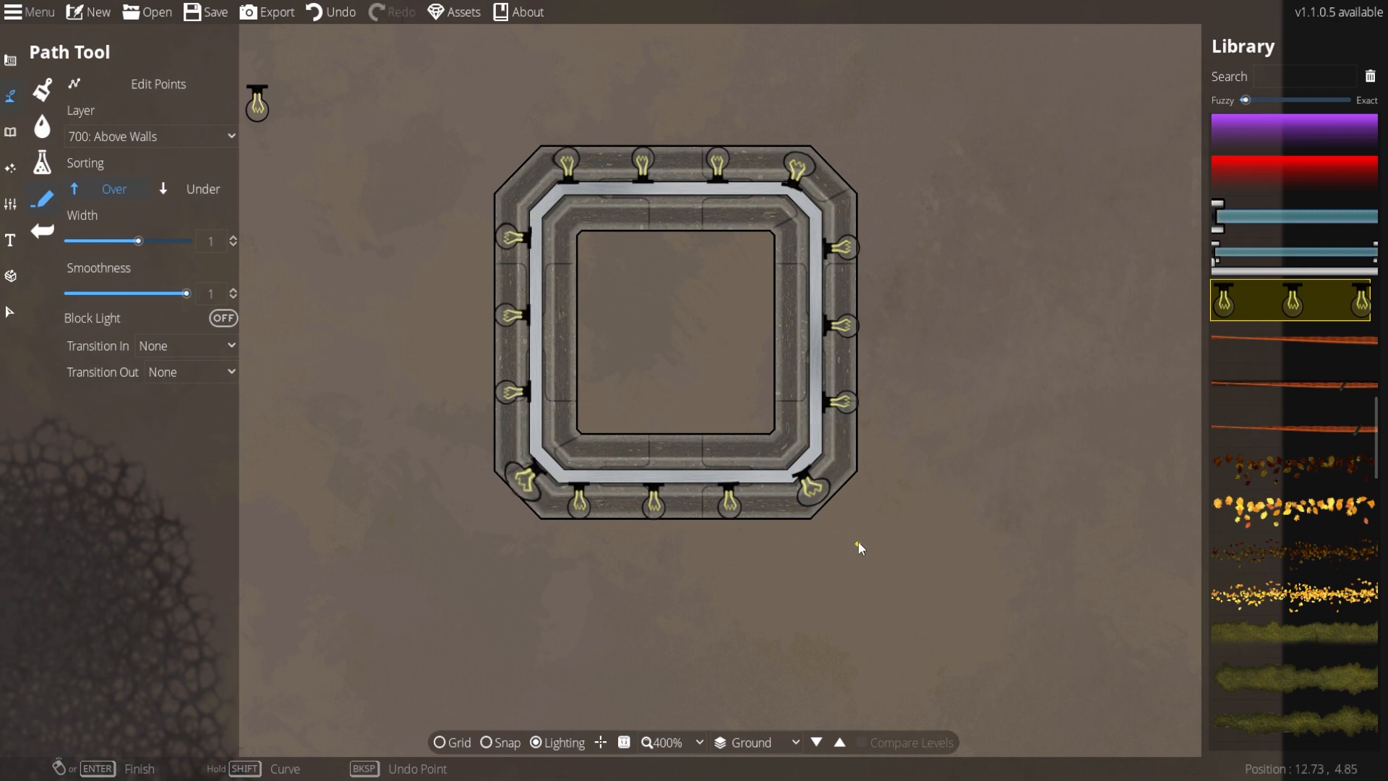
# Try a straight horizontal row of light bulbs below the wall, and undo both this row and the bulb path around the wall.
pyautogui.scroll(-3, 675, 546)
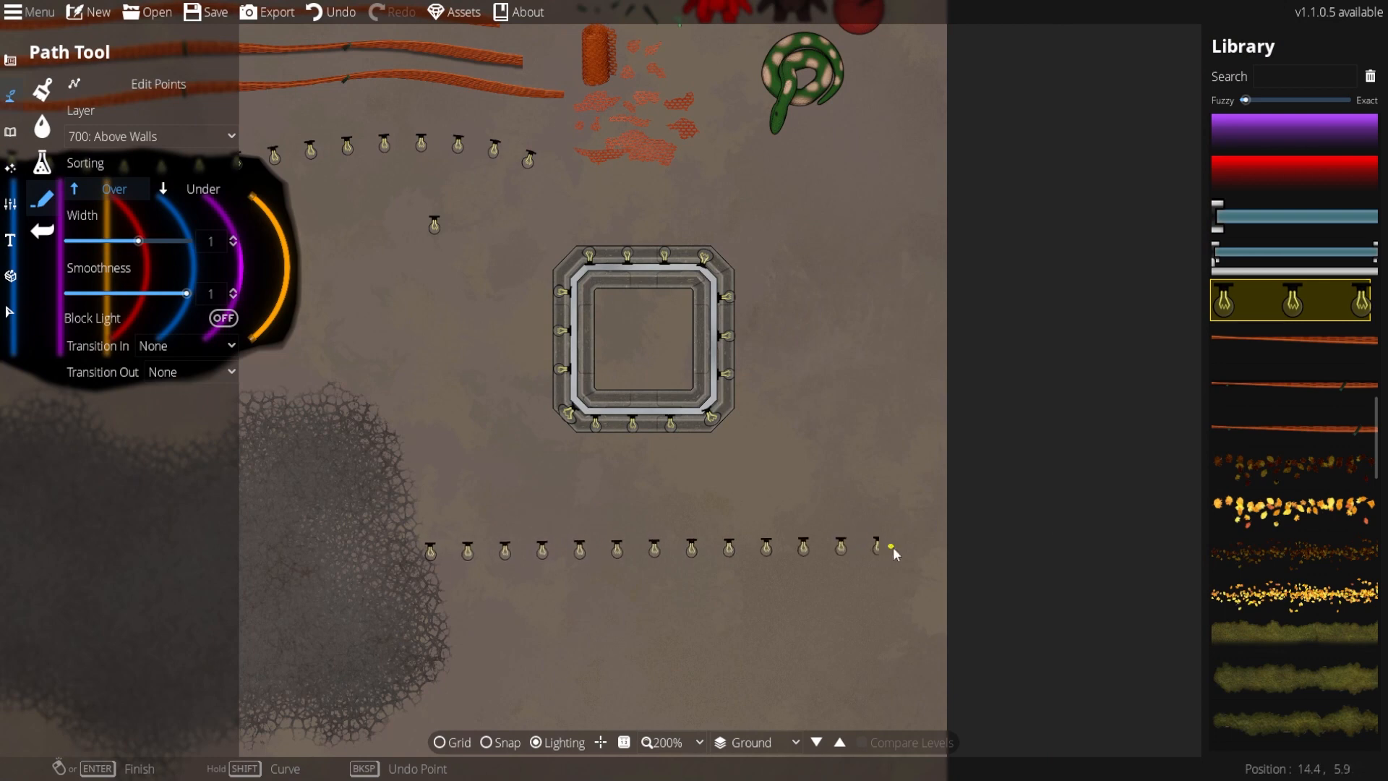
pyautogui.click(917, 553)
pyautogui.moveTo(639, 488); pyautogui.dragTo(781, 556)
pyautogui.hotkey('ctrl', 'z')
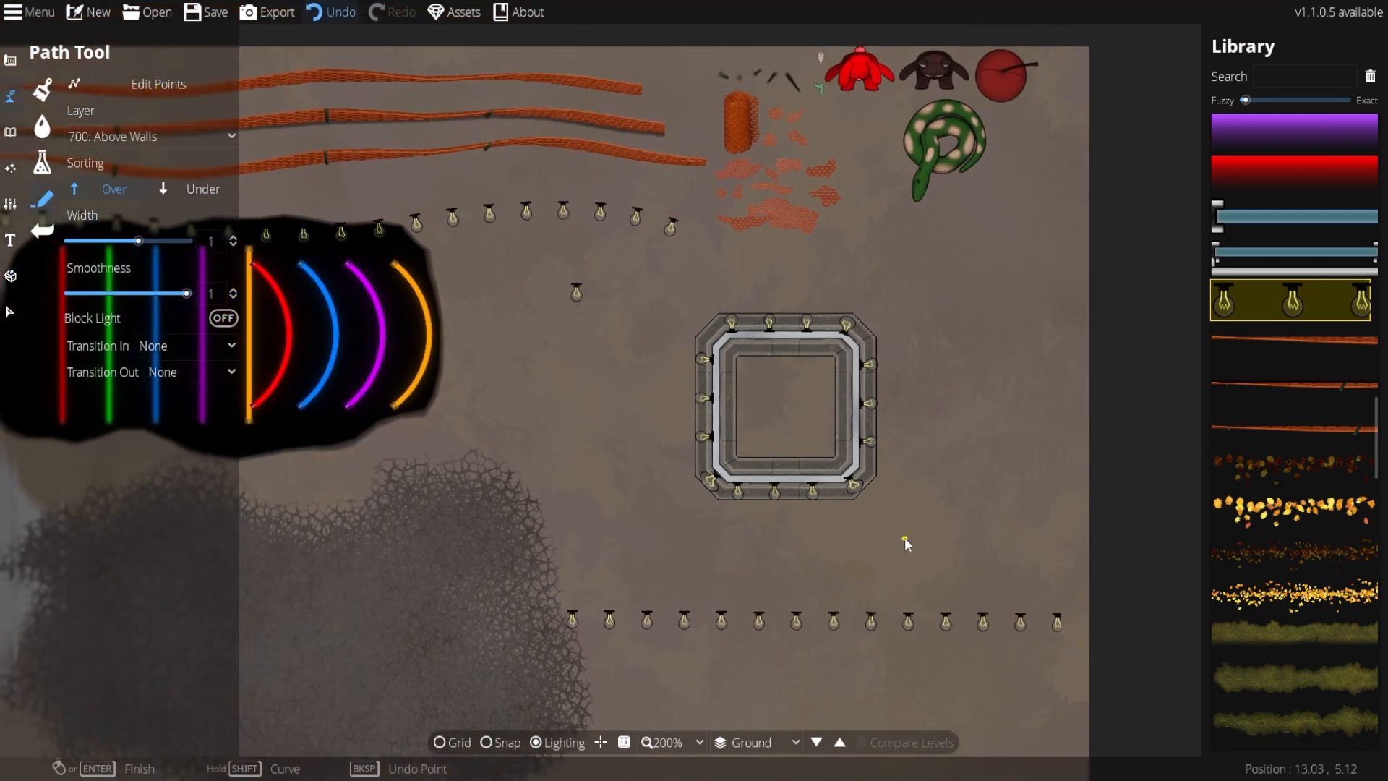
pyautogui.hotkey('ctrl', 'z')
# Set the path width to 0.62 and line each of the wall's four sides with a separate light bulb path.
pyautogui.scroll(5, 829, 478)
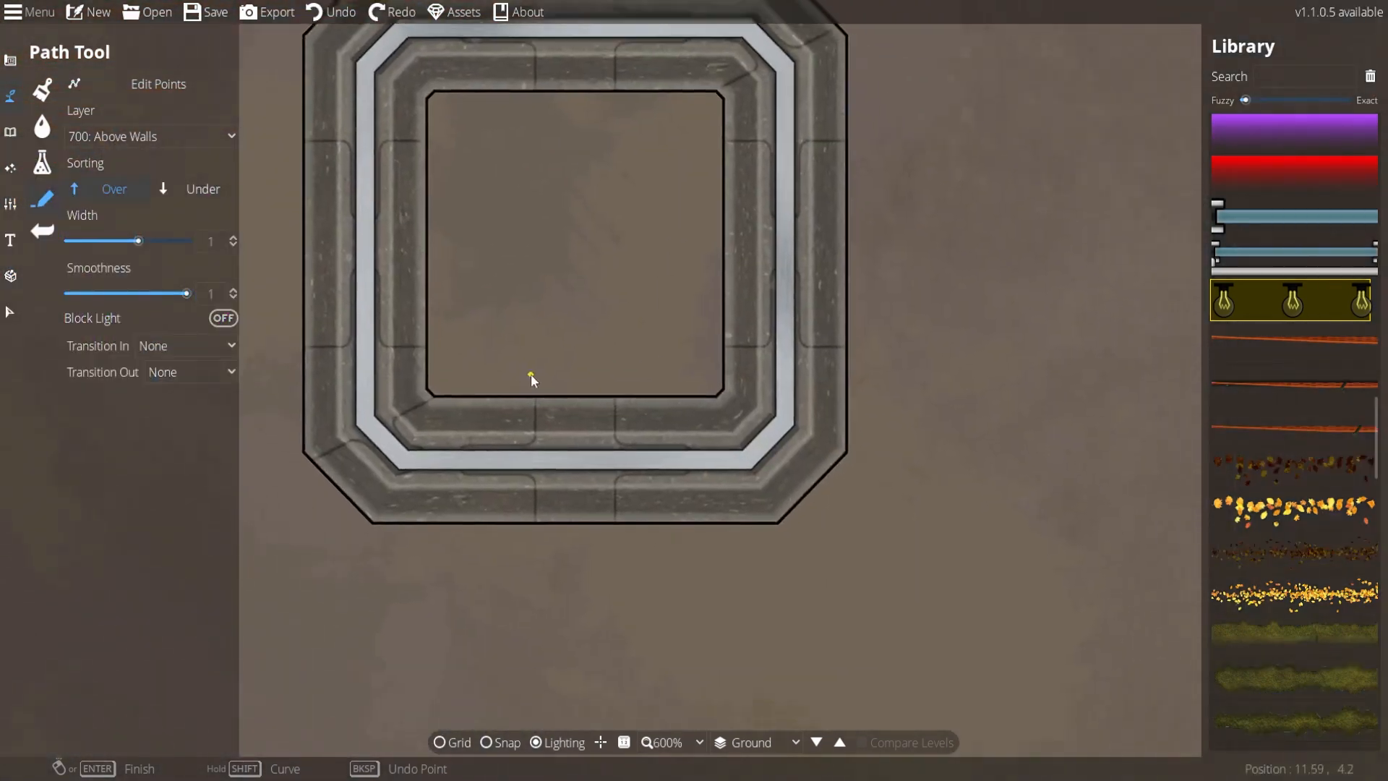
pyautogui.moveTo(138, 241); pyautogui.dragTo(123, 240)
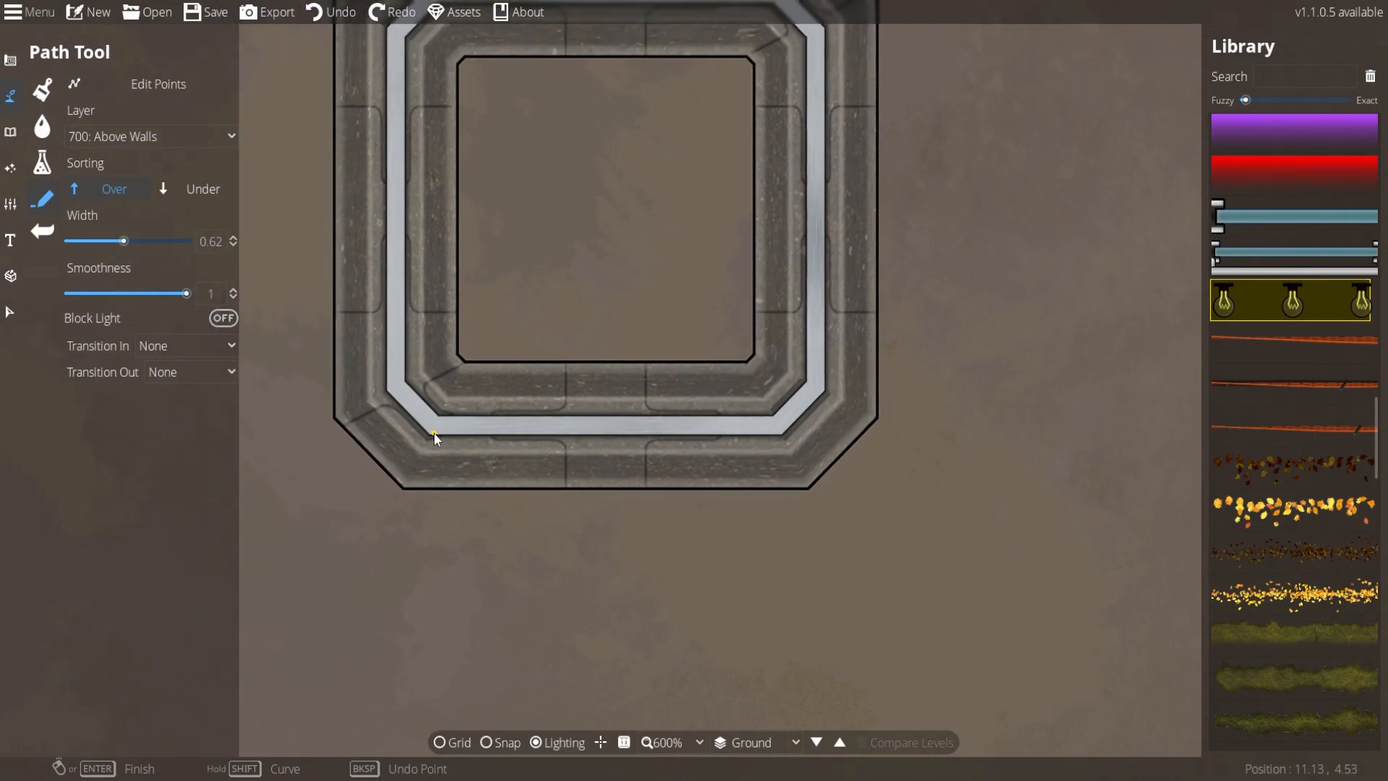
pyautogui.click(433, 432)
pyautogui.click(824, 432)
pyautogui.moveTo(878, 318); pyautogui.dragTo(958, 576)
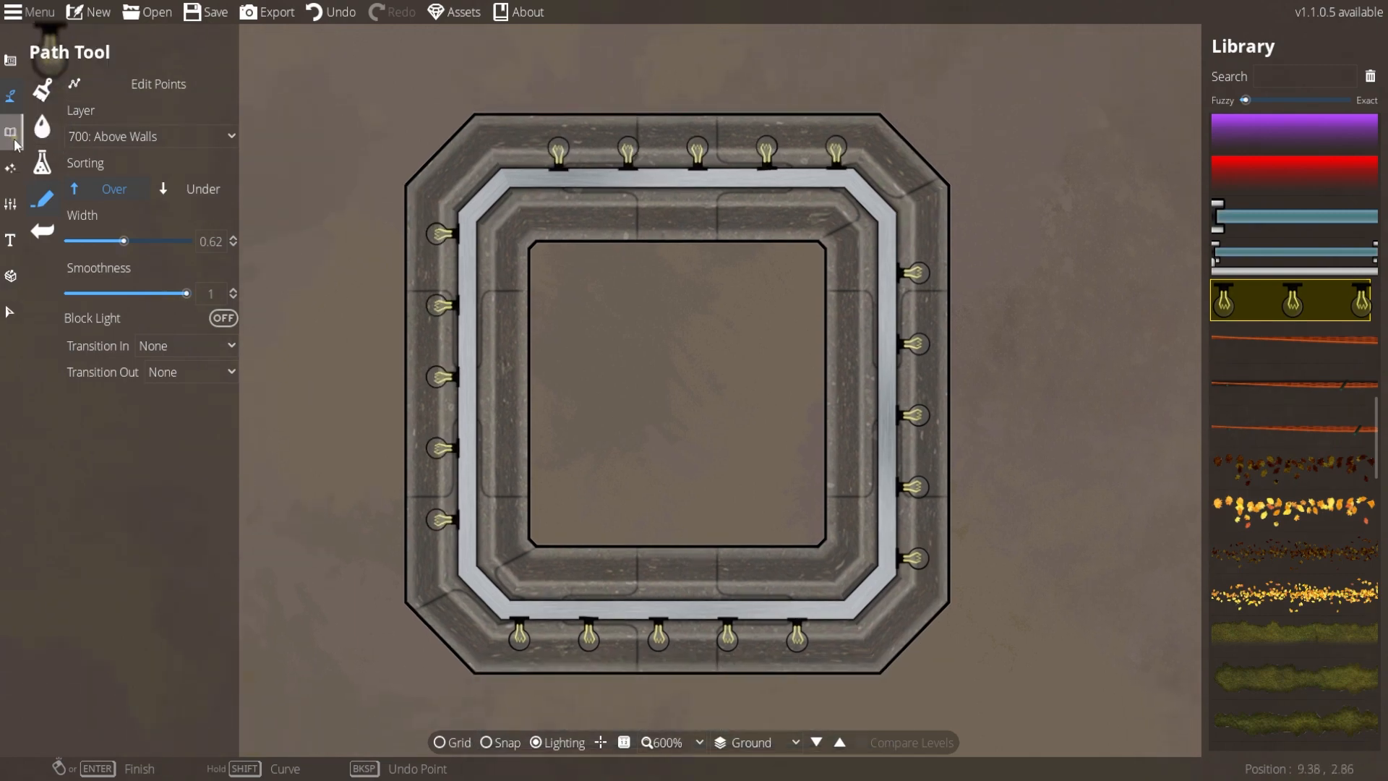
# Try fitting a rotated light bulb object at scale 0.6 into the wall's upper-left corner.
pyautogui.click(10, 131)
pyautogui.scroll(3, 478, 164)
pyautogui.click(479, 164)
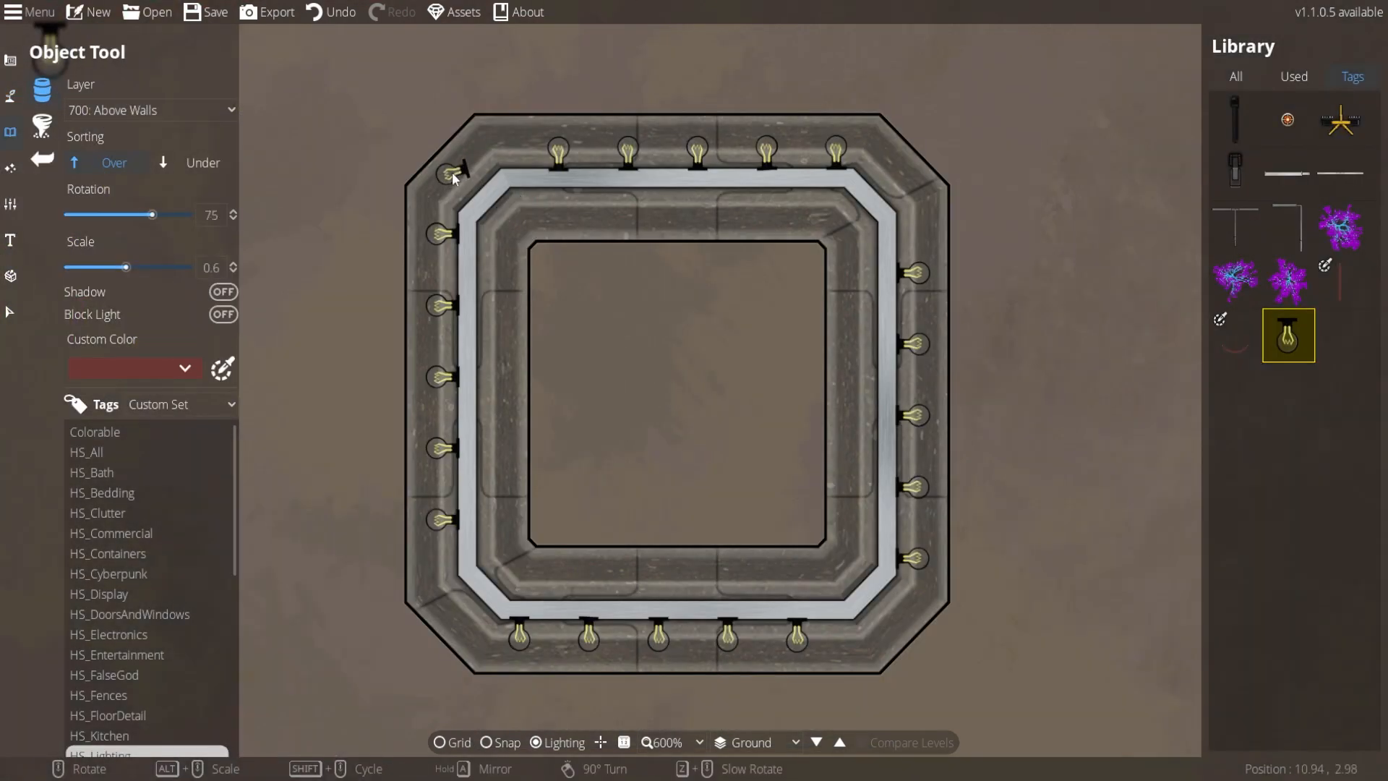
pyautogui.scroll(-5, 915, 151)
pyautogui.scroll(-2, 914, 151)
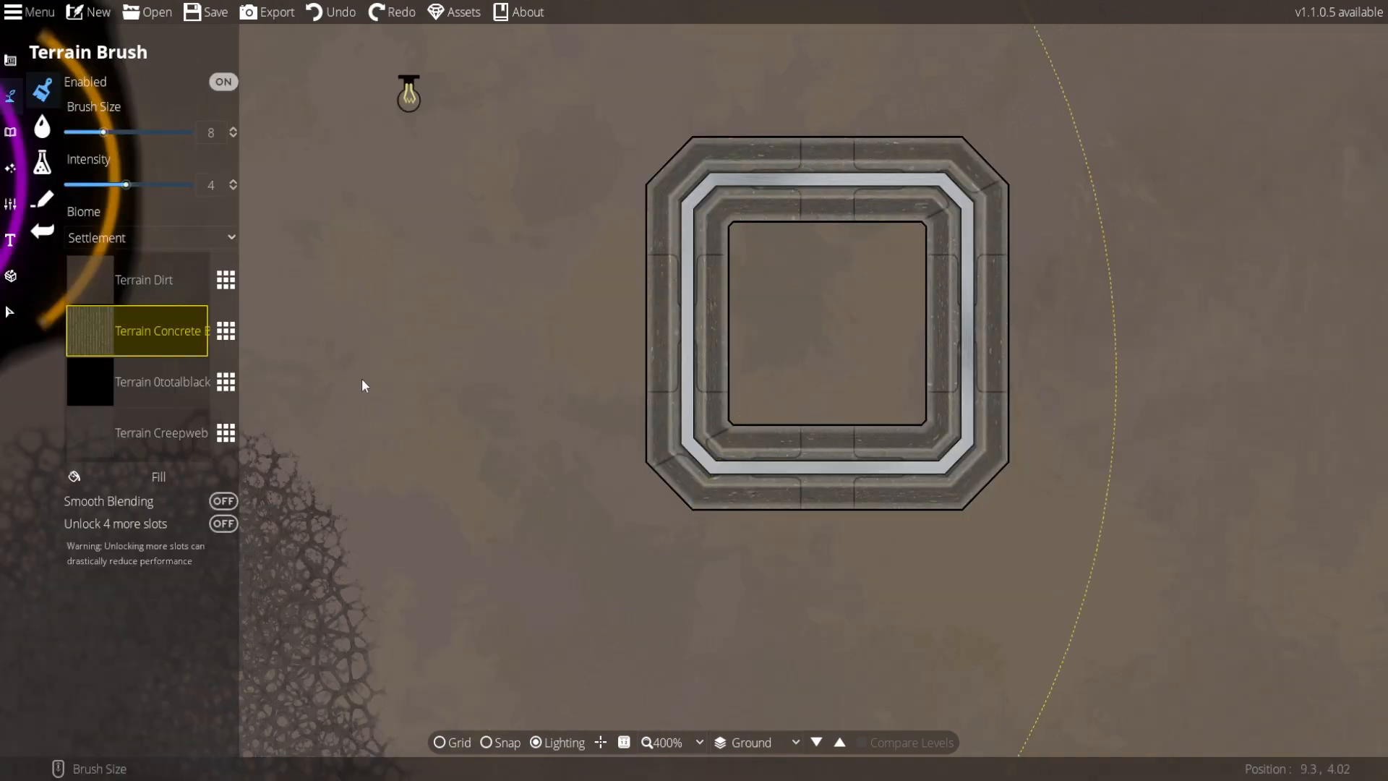
# Draw a black shadow path on the 100: User Layer 1 layer along the wall's lower inner side, and try one along its left side.
pyautogui.click(10, 95)
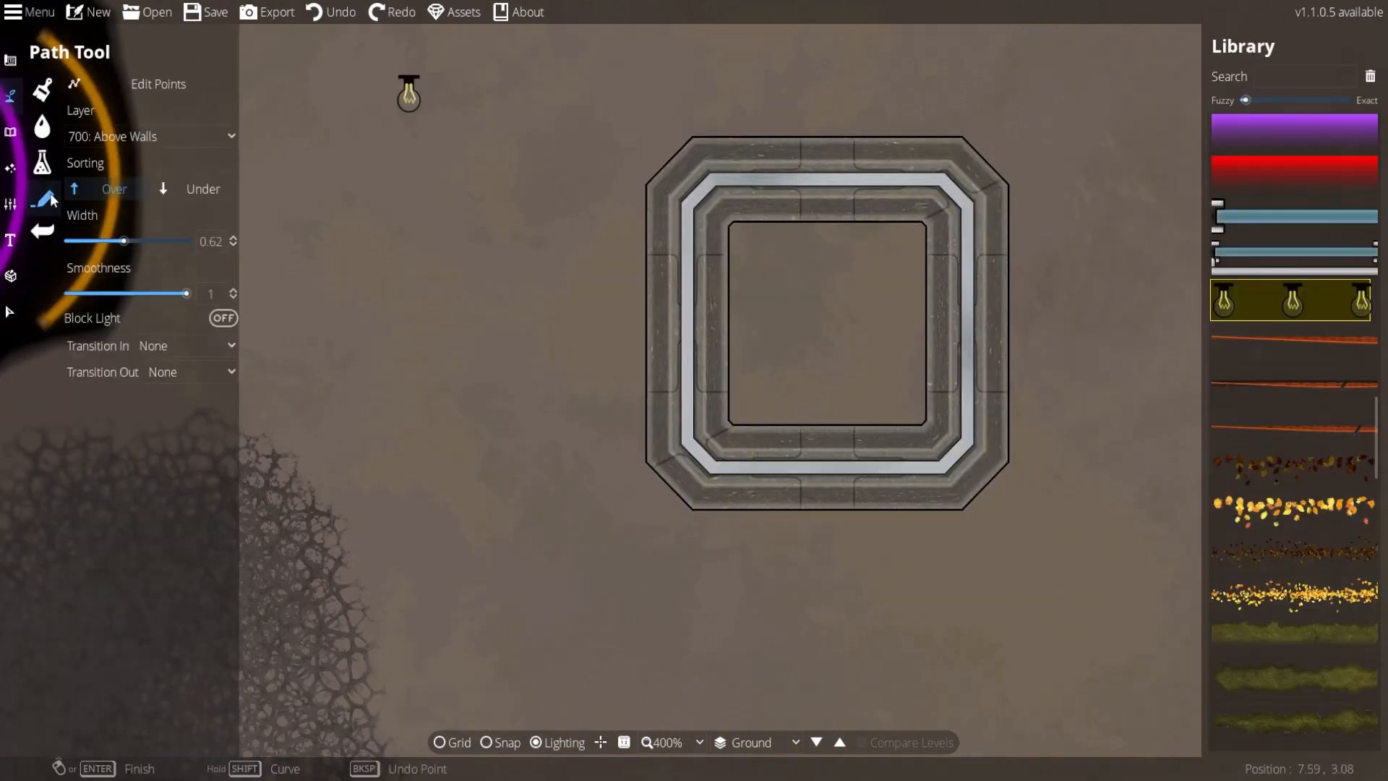
pyautogui.scroll(-6, 1341, 434)
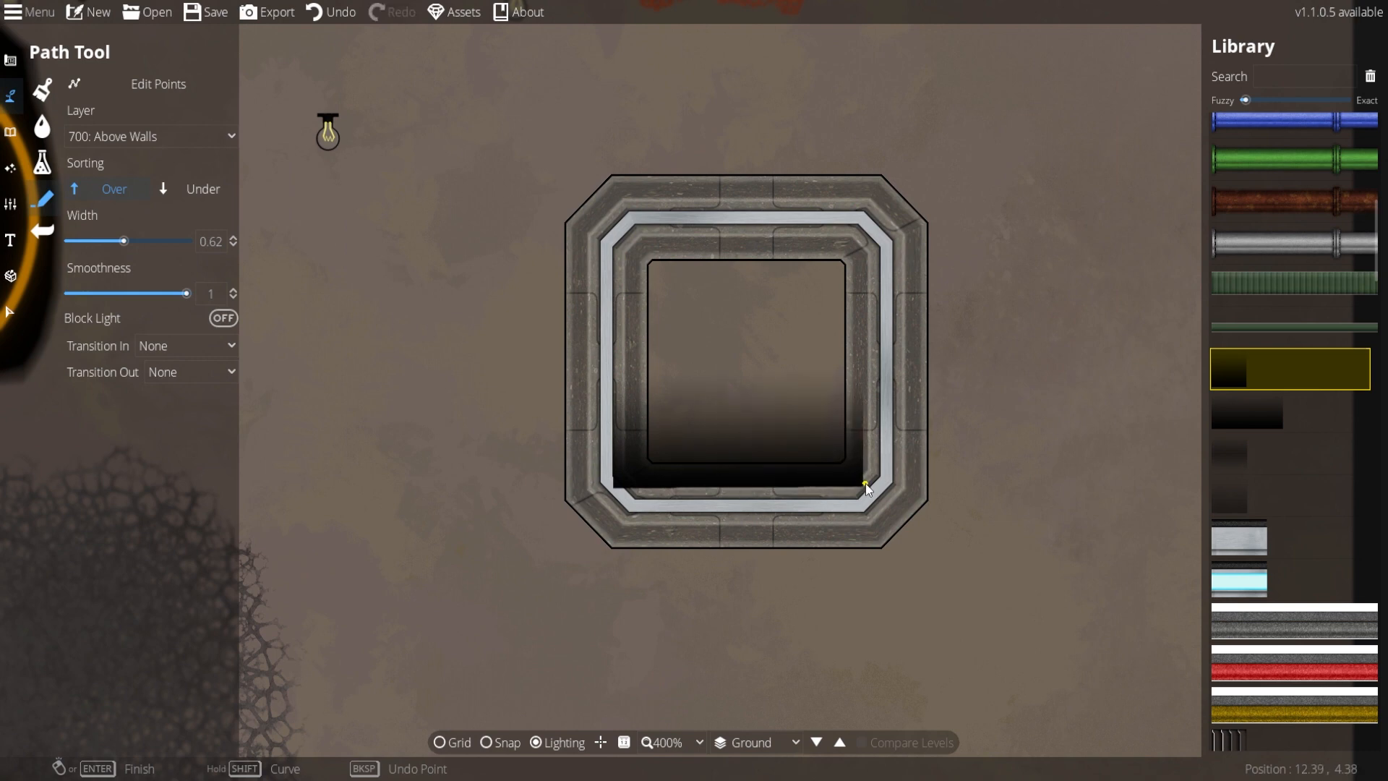
pyautogui.rightClick(864, 499)
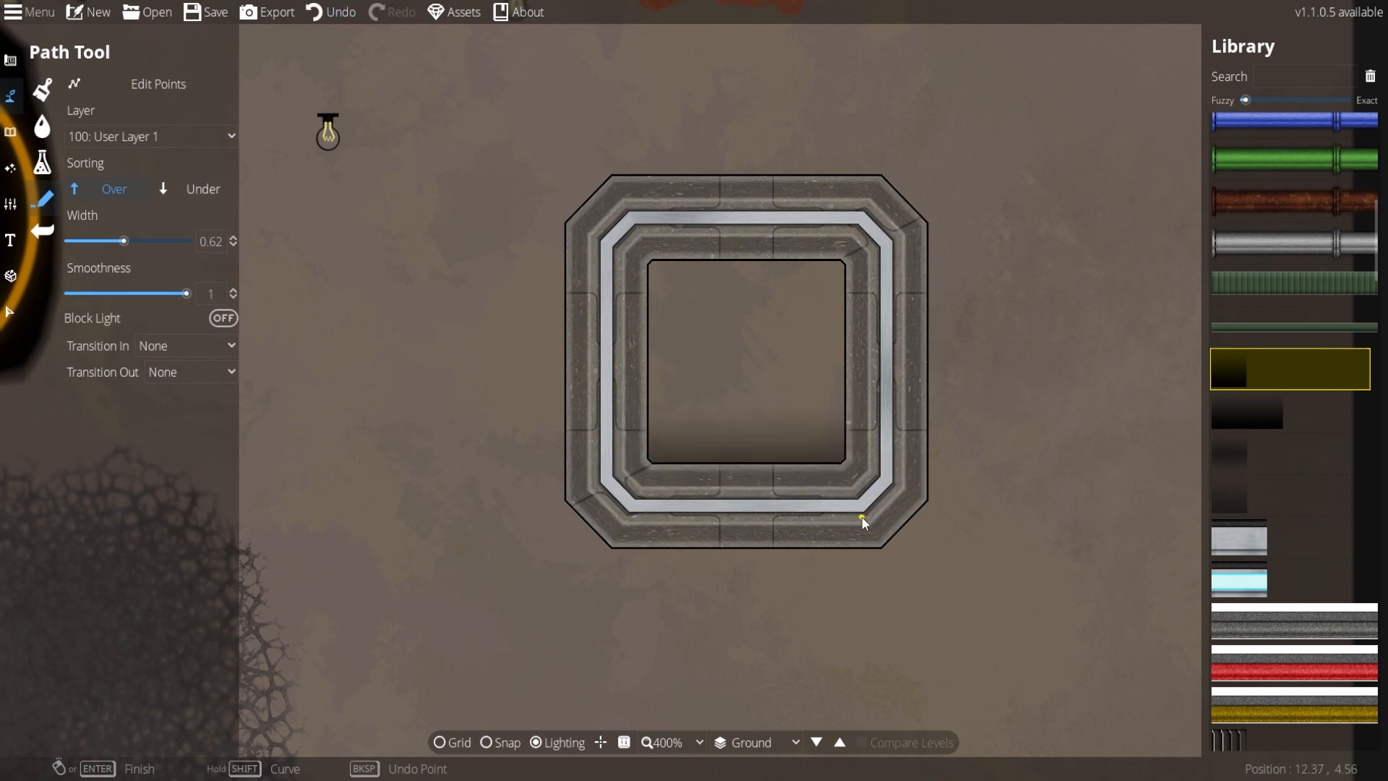
pyautogui.click(613, 506)
pyautogui.click(608, 224)
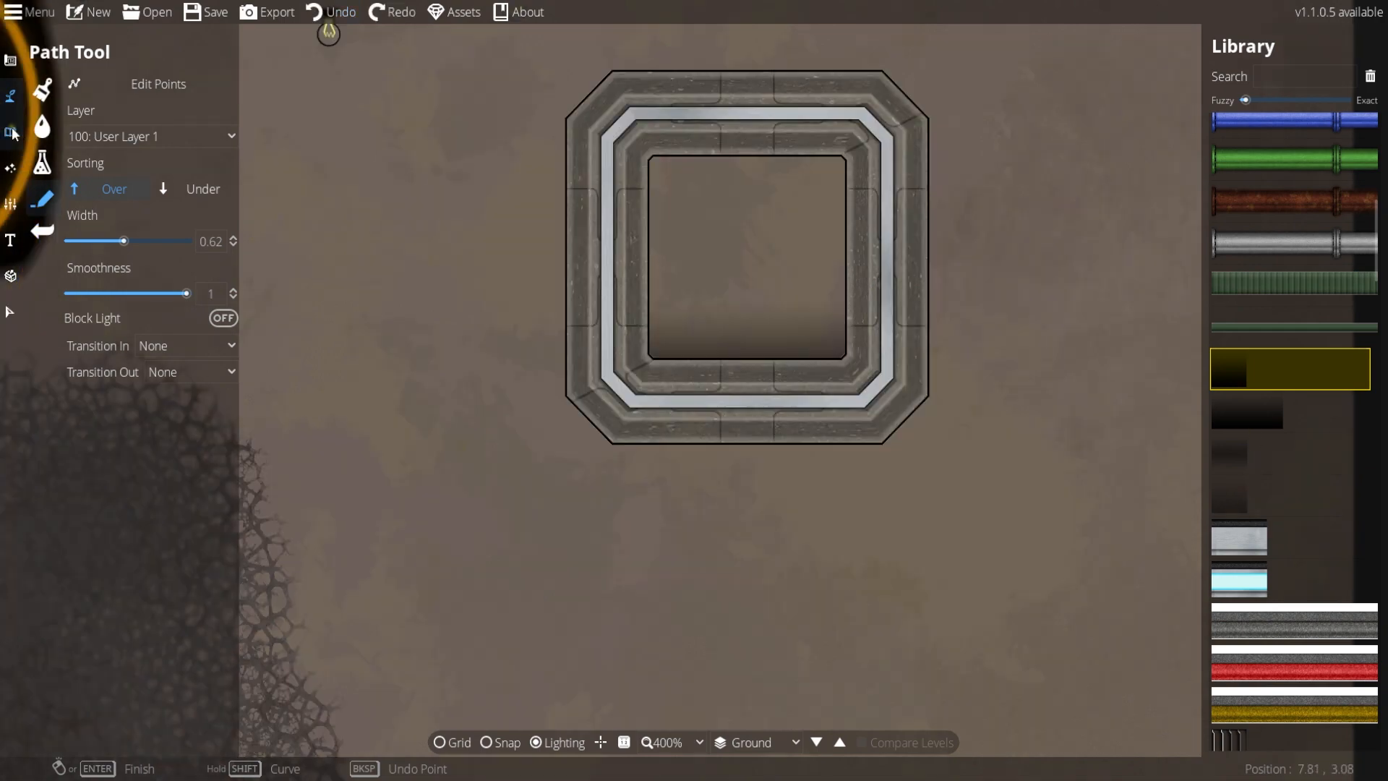
# Place four overlapping red barrels below the wall on the 700: Above Walls layer, rotated -90 at scale 0.6.
pyautogui.click(11, 132)
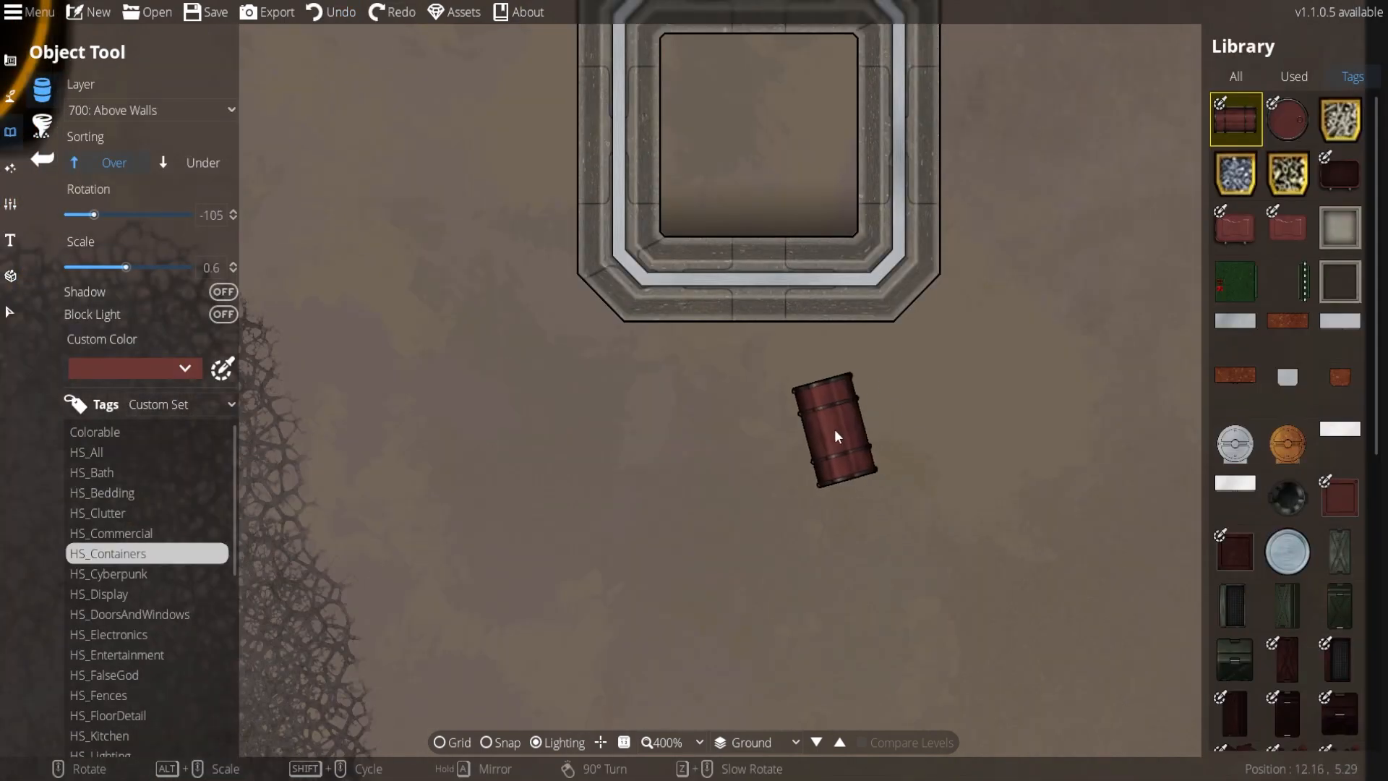
pyautogui.scroll(2, 834, 428)
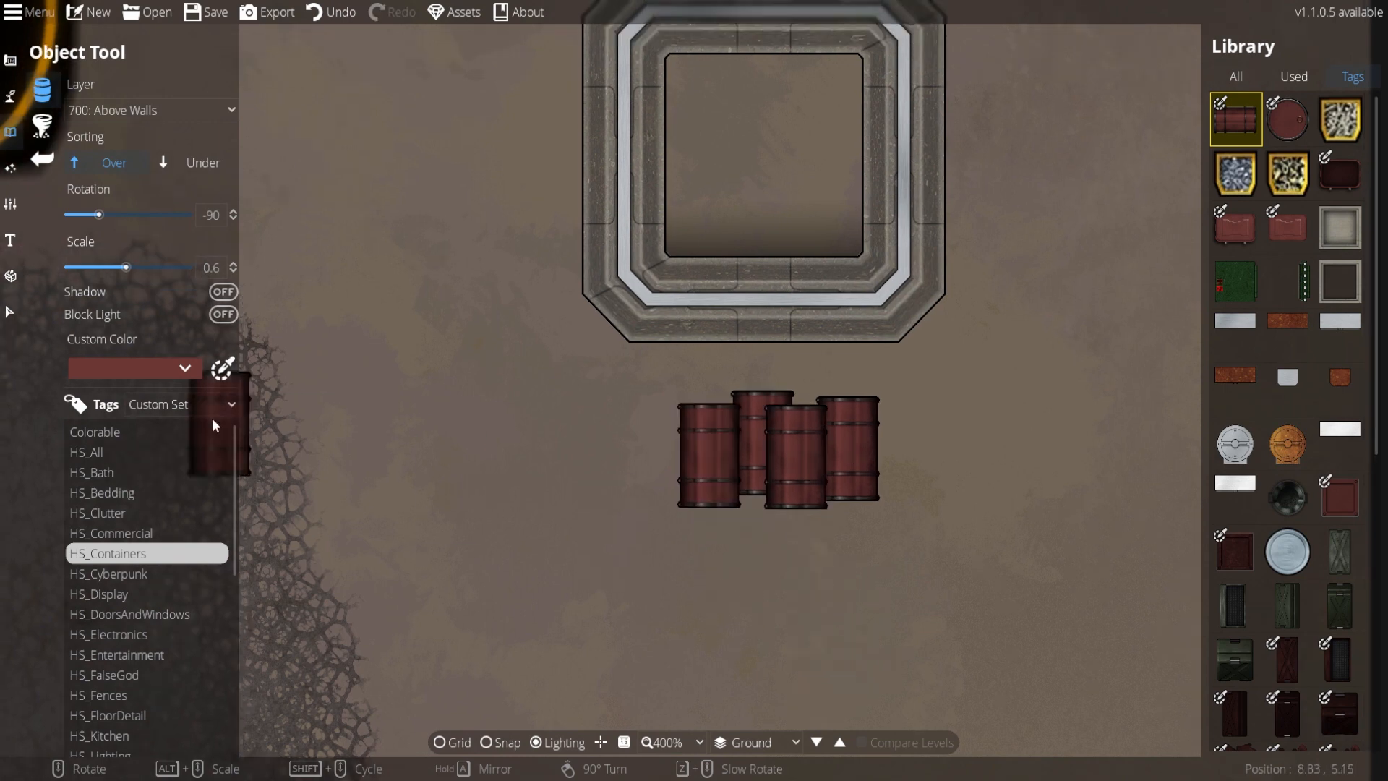
# Draw a curved green strap path across the upper part of the barrels on the 900: Above Roofs layer.
pyautogui.click(10, 96)
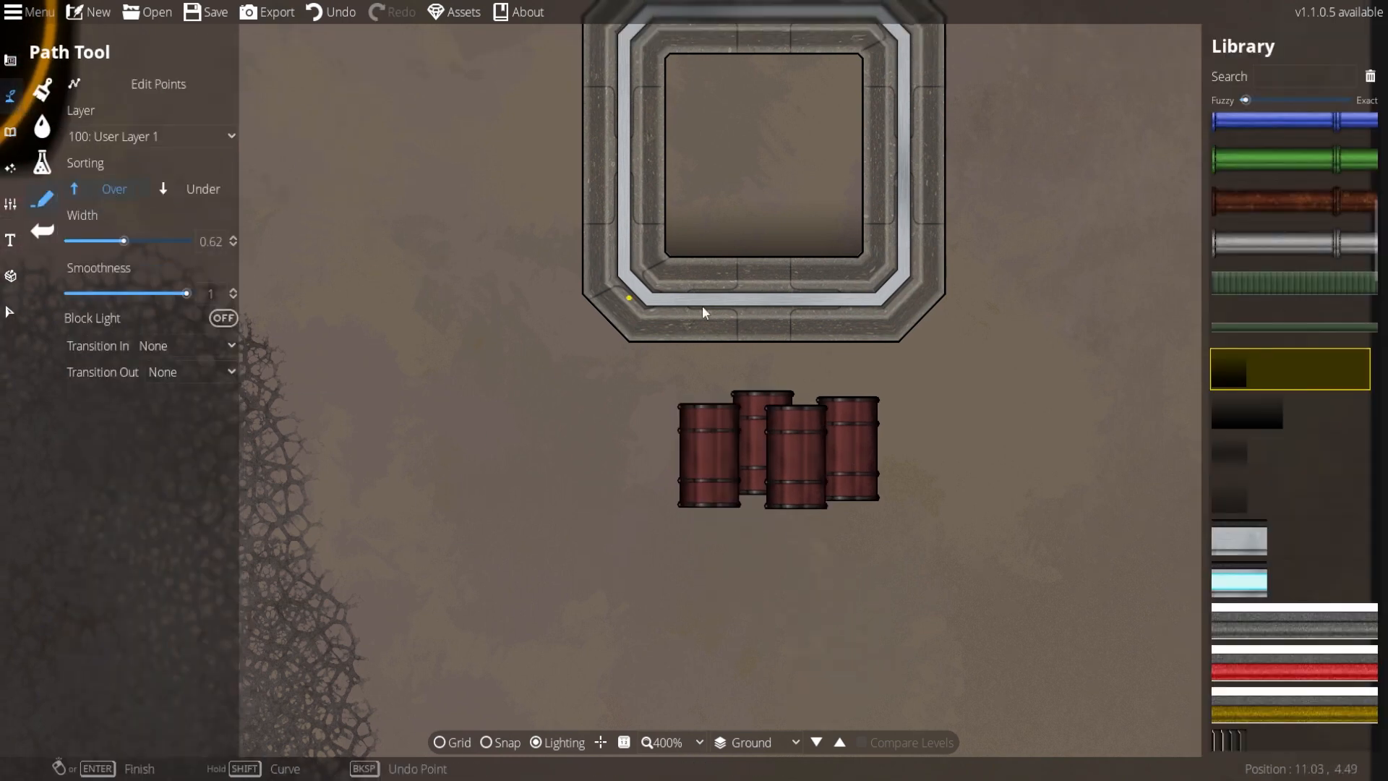
pyautogui.click(1307, 281)
pyautogui.scroll(2, 1029, 398)
pyautogui.click(286, 329)
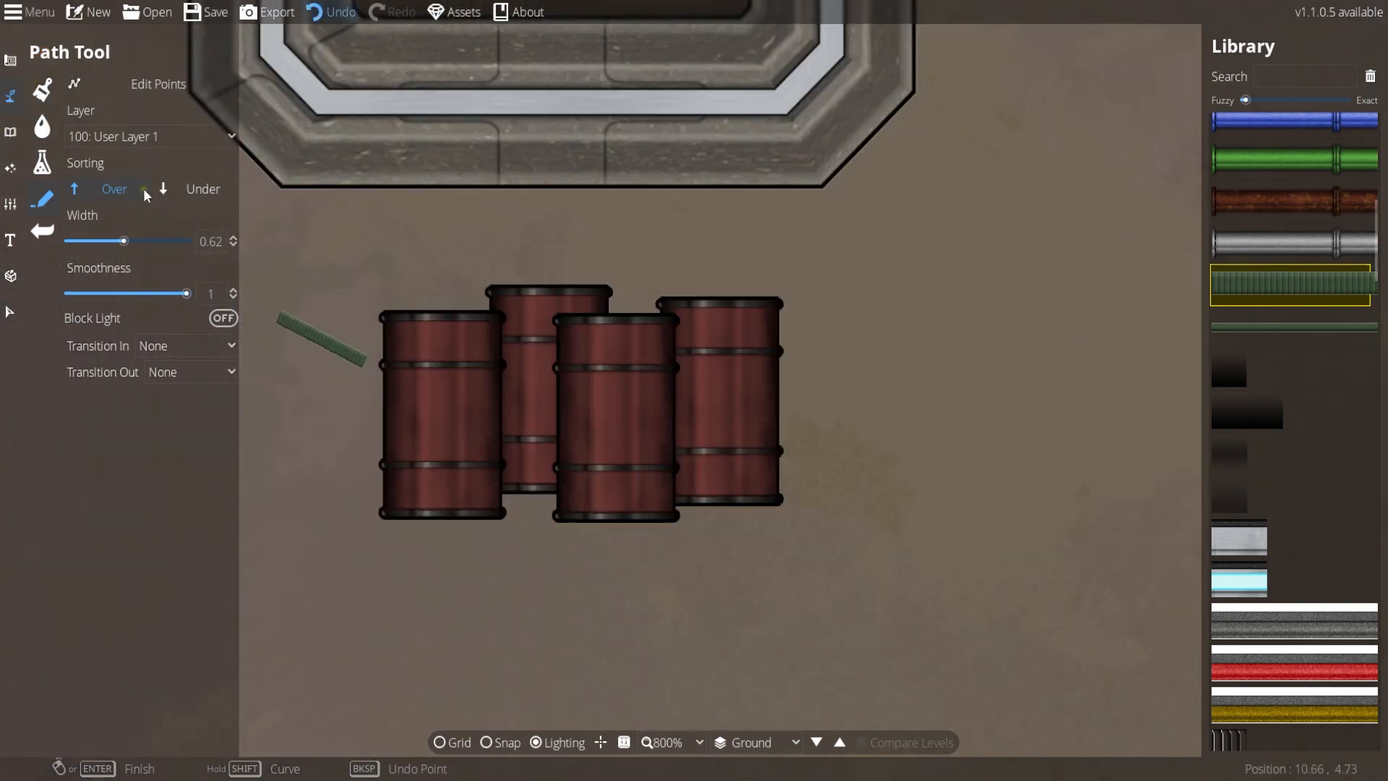
pyautogui.click(506, 370)
pyautogui.click(698, 371)
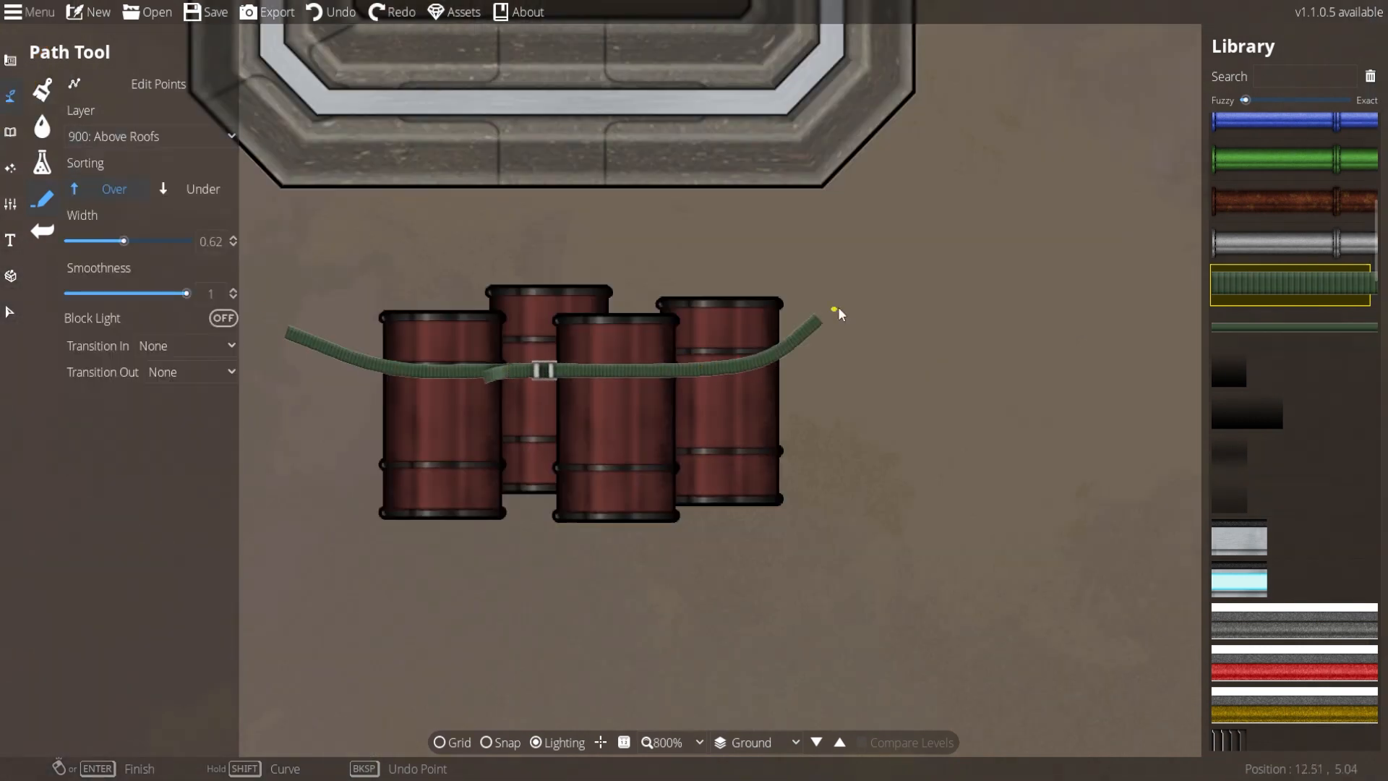
# Add a second green strap path across the lower part of the barrels, with both ends sloping down to the ground.
pyautogui.click(279, 508)
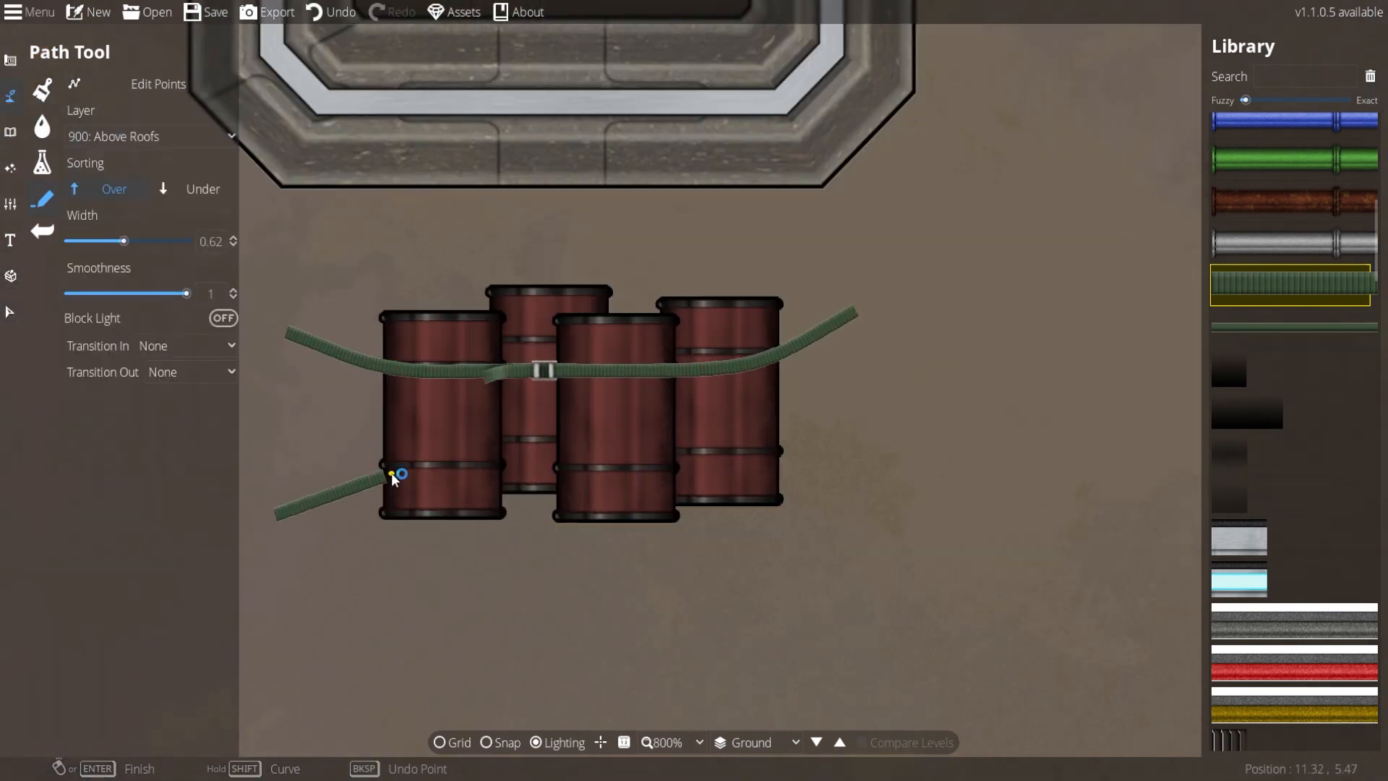
pyautogui.click(473, 458)
pyautogui.click(901, 516)
pyautogui.press('Return')
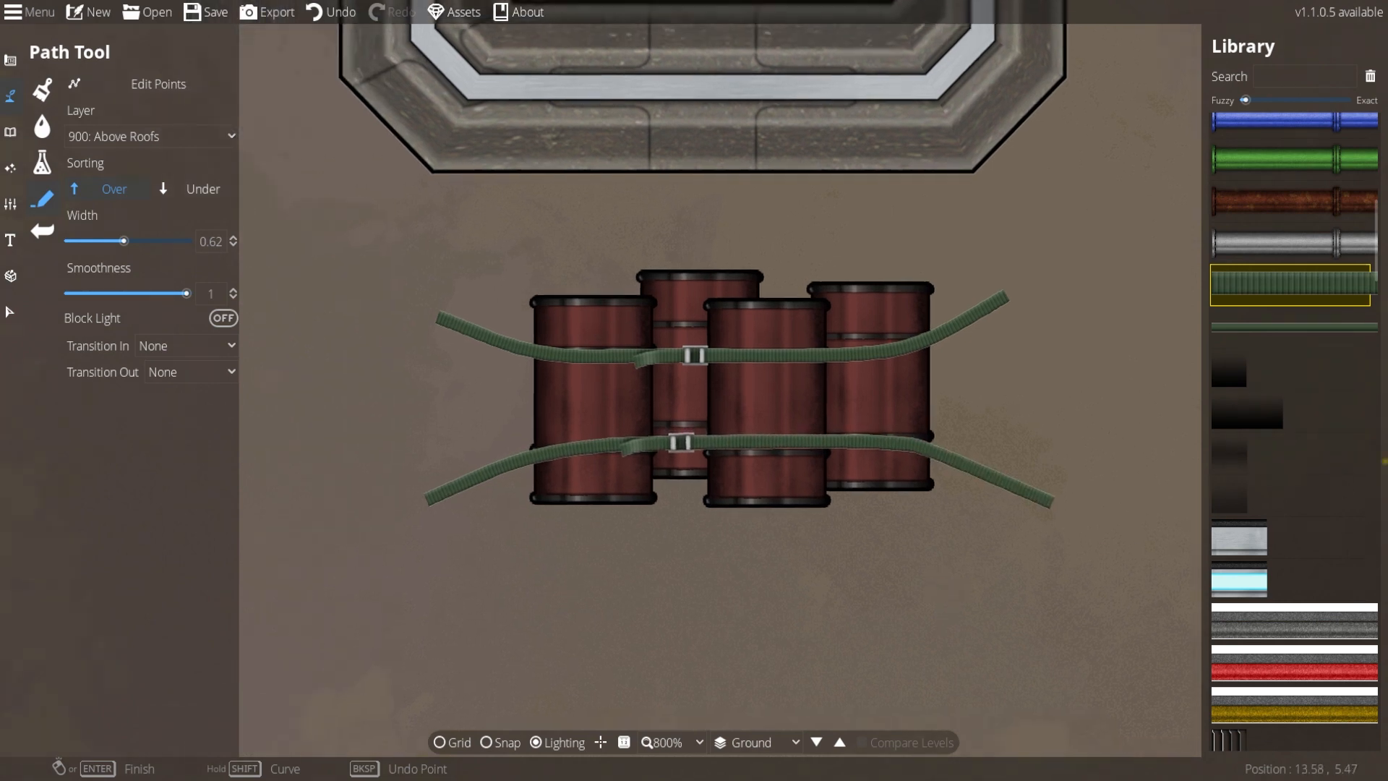
# Add a soft shadow path under the upper strap's left end, with Fade transitions in and out, Under sorting and width 0.18.
pyautogui.click(166, 349)
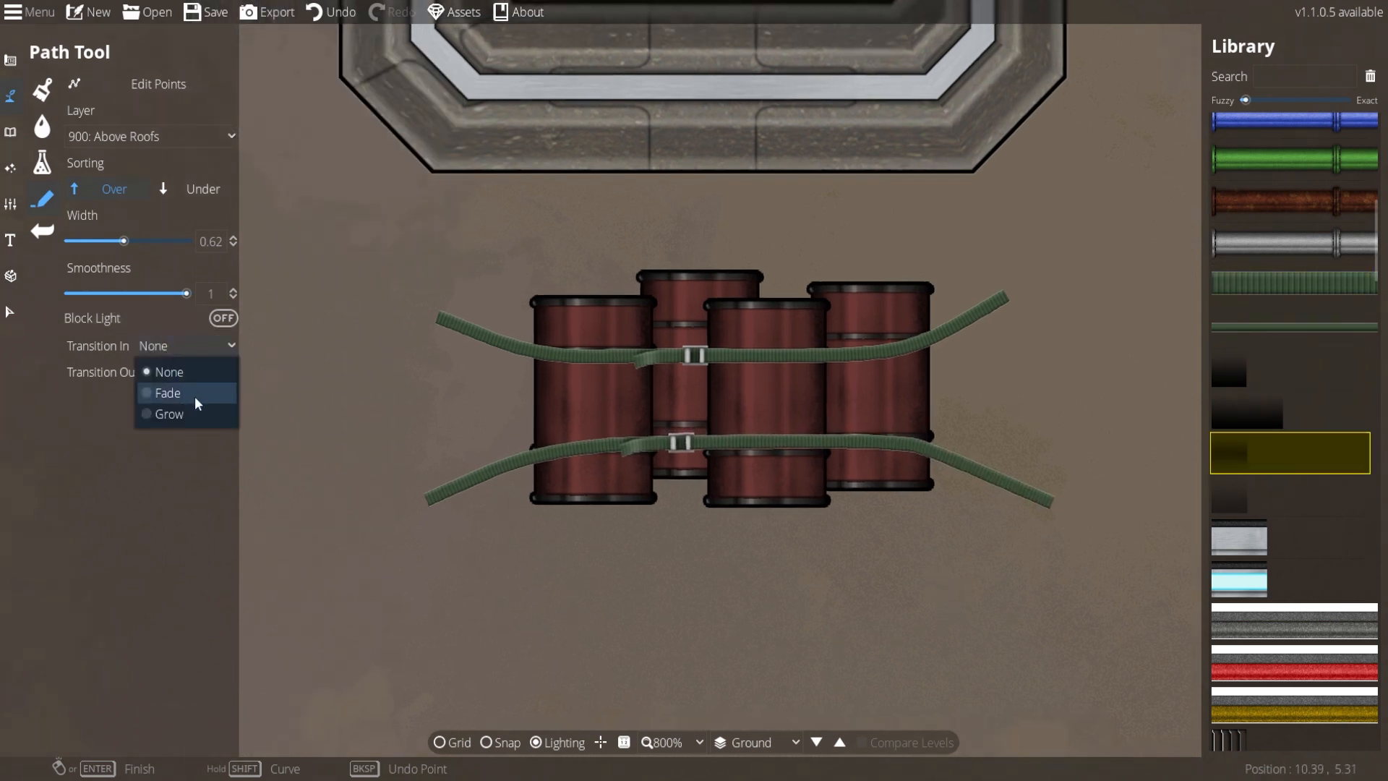
pyautogui.click(186, 394)
pyautogui.click(186, 373)
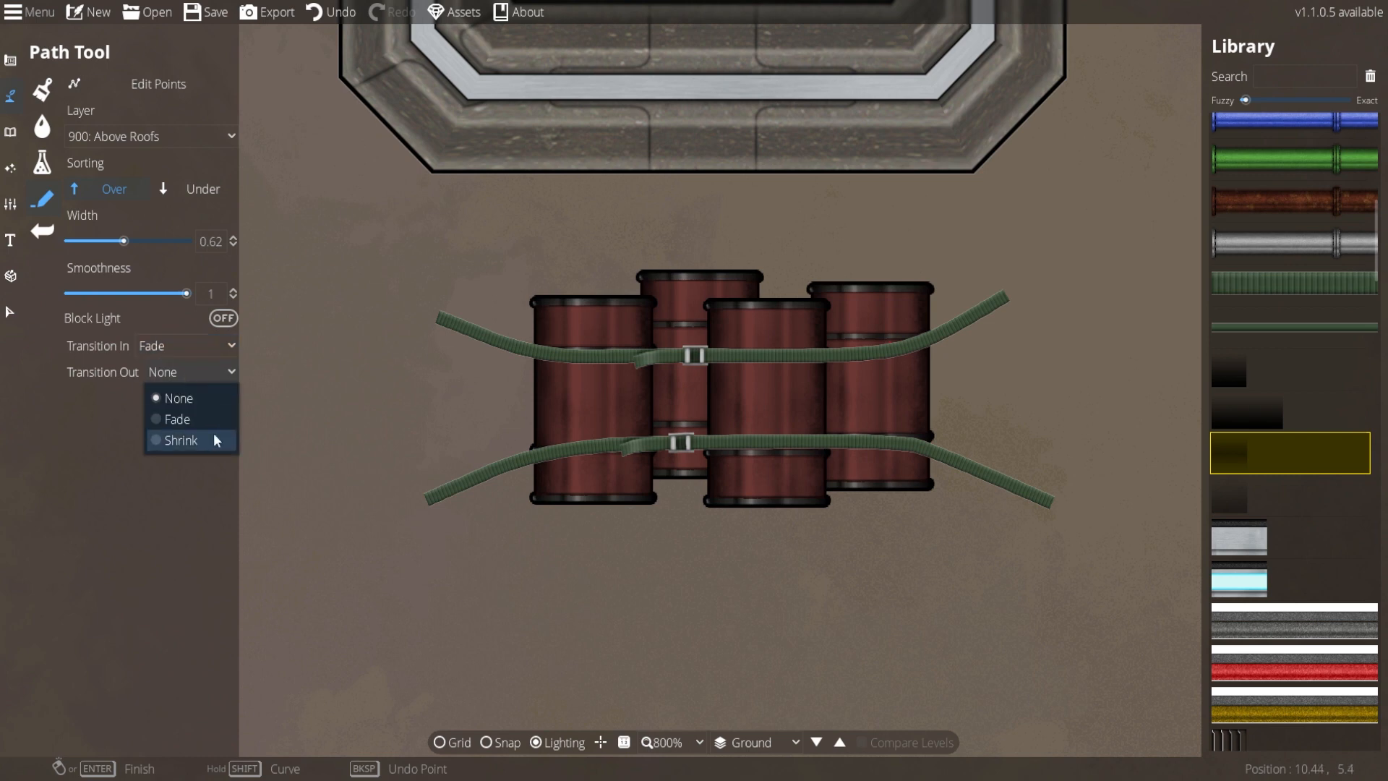
pyautogui.click(208, 420)
pyautogui.click(186, 192)
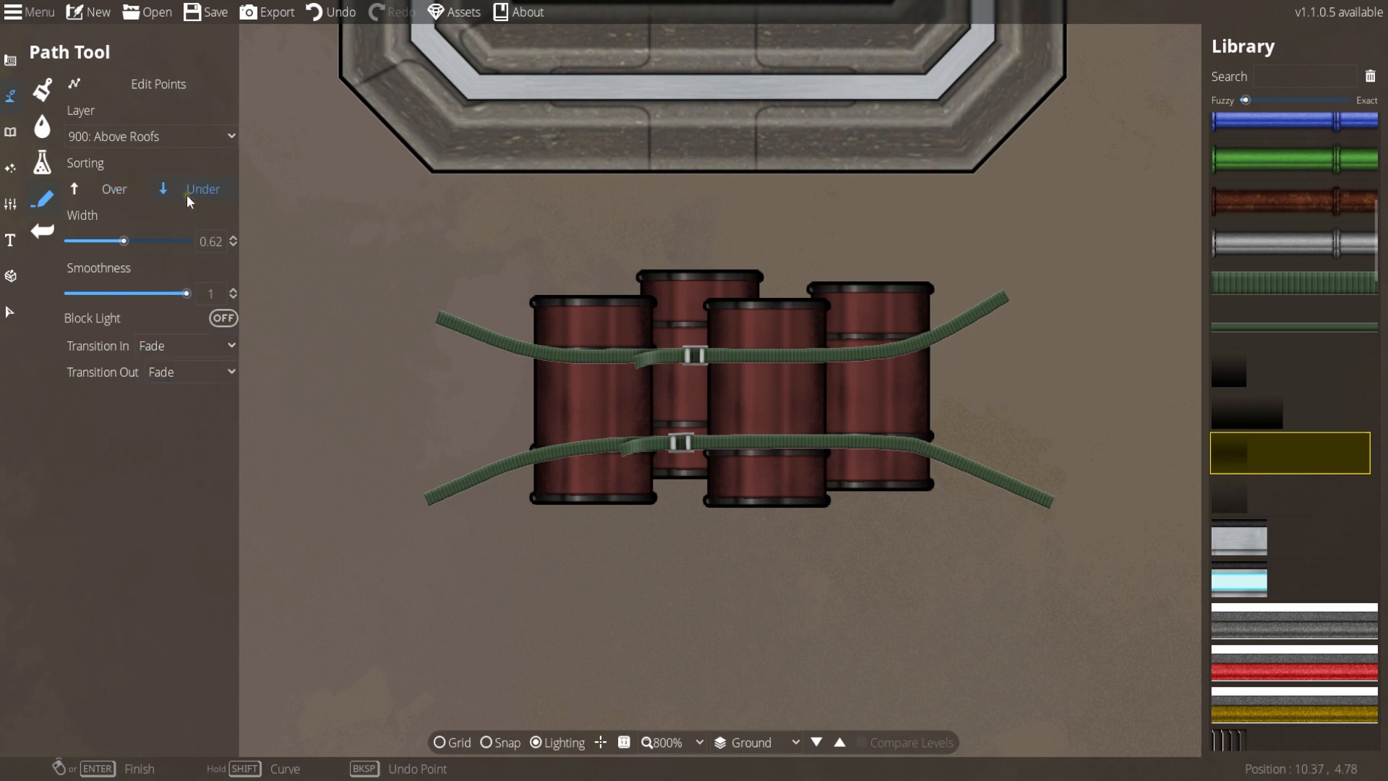
pyautogui.hotkey('ctrl', 'z')
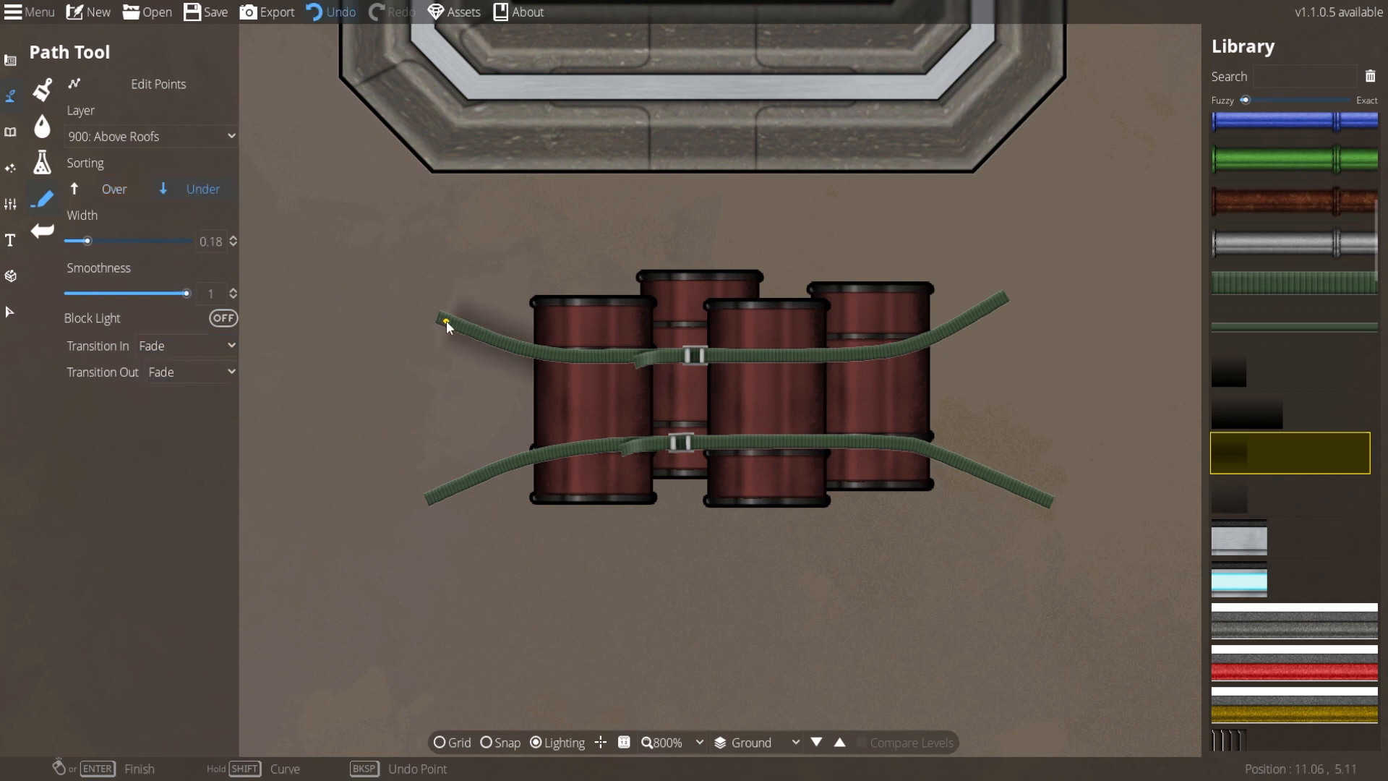
pyautogui.click(445, 318)
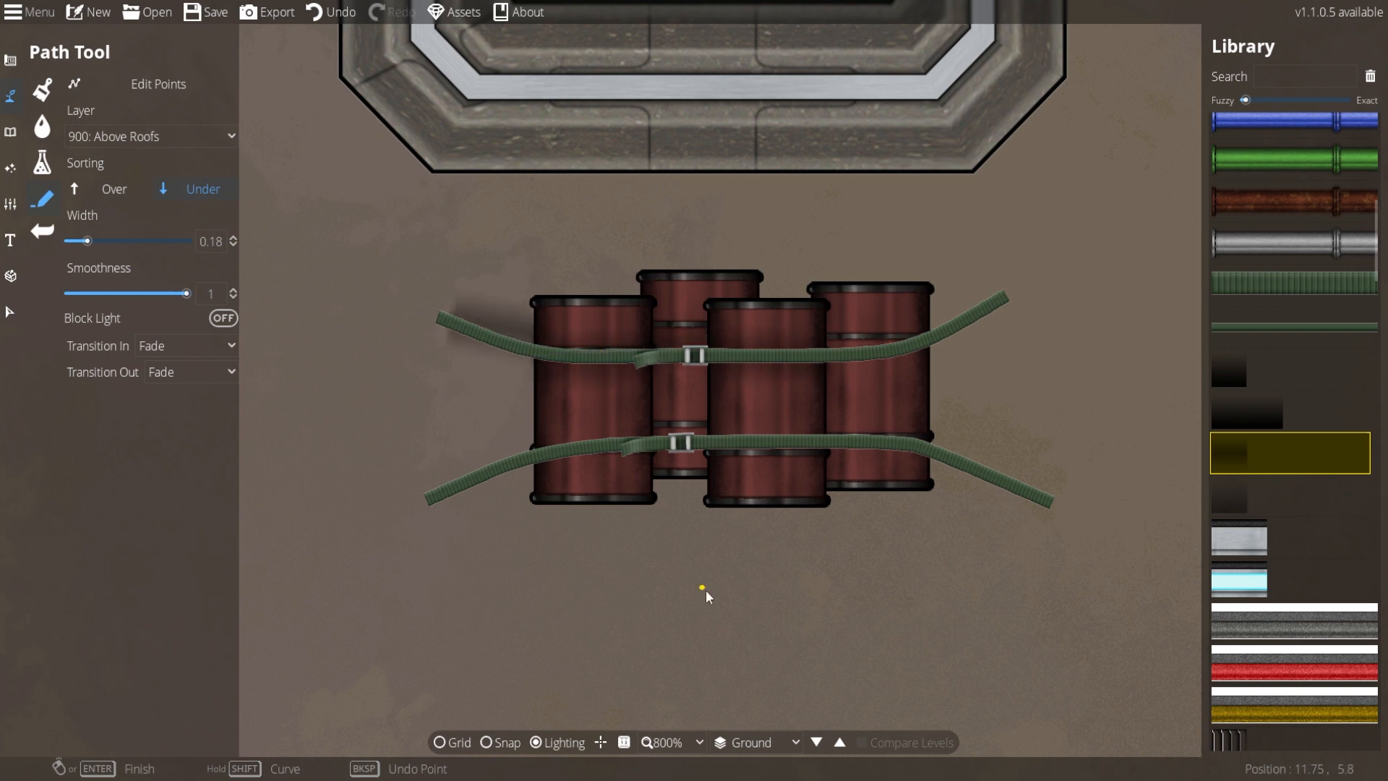
# Try a test shadow path below the barrels that combines a straight run, a curved segment and a vertical end.
pyautogui.scroll(-3, 744, 495)
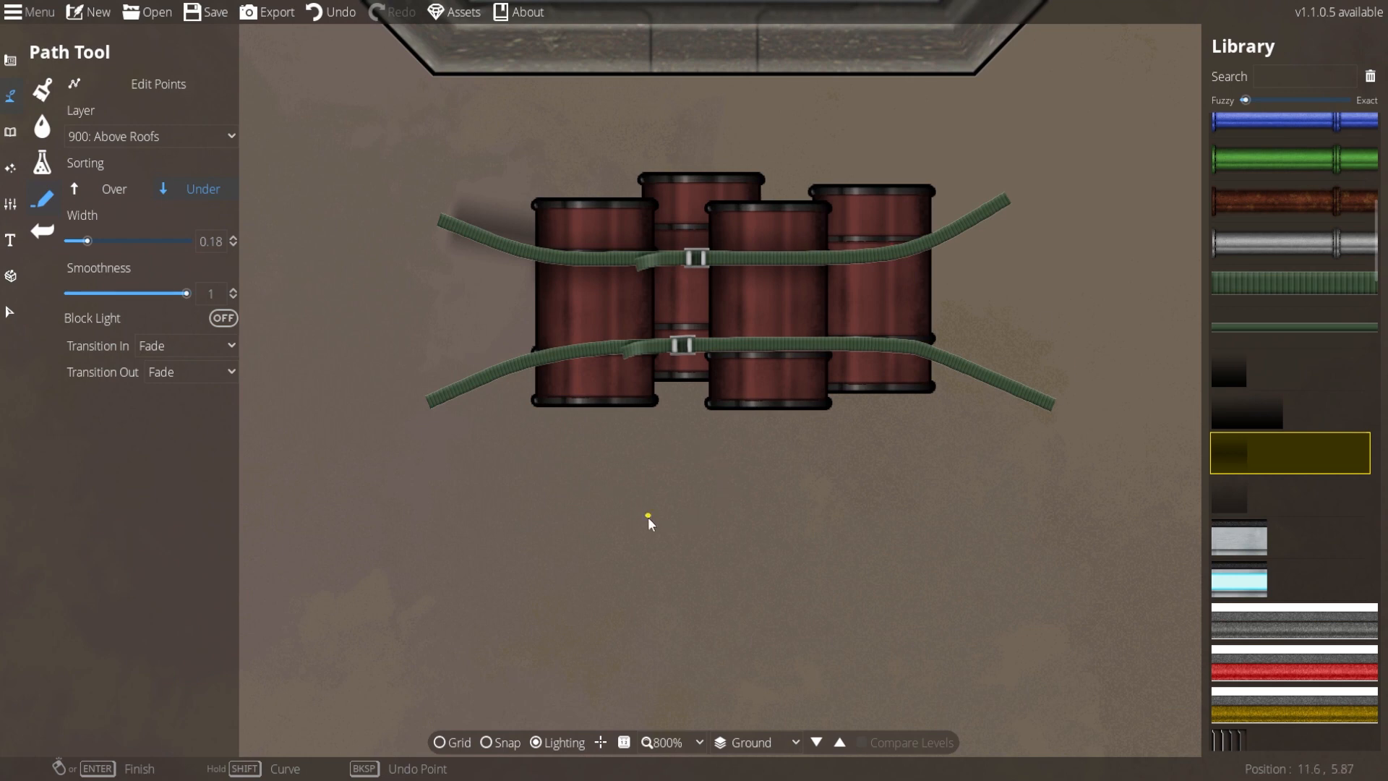
pyautogui.click(623, 558)
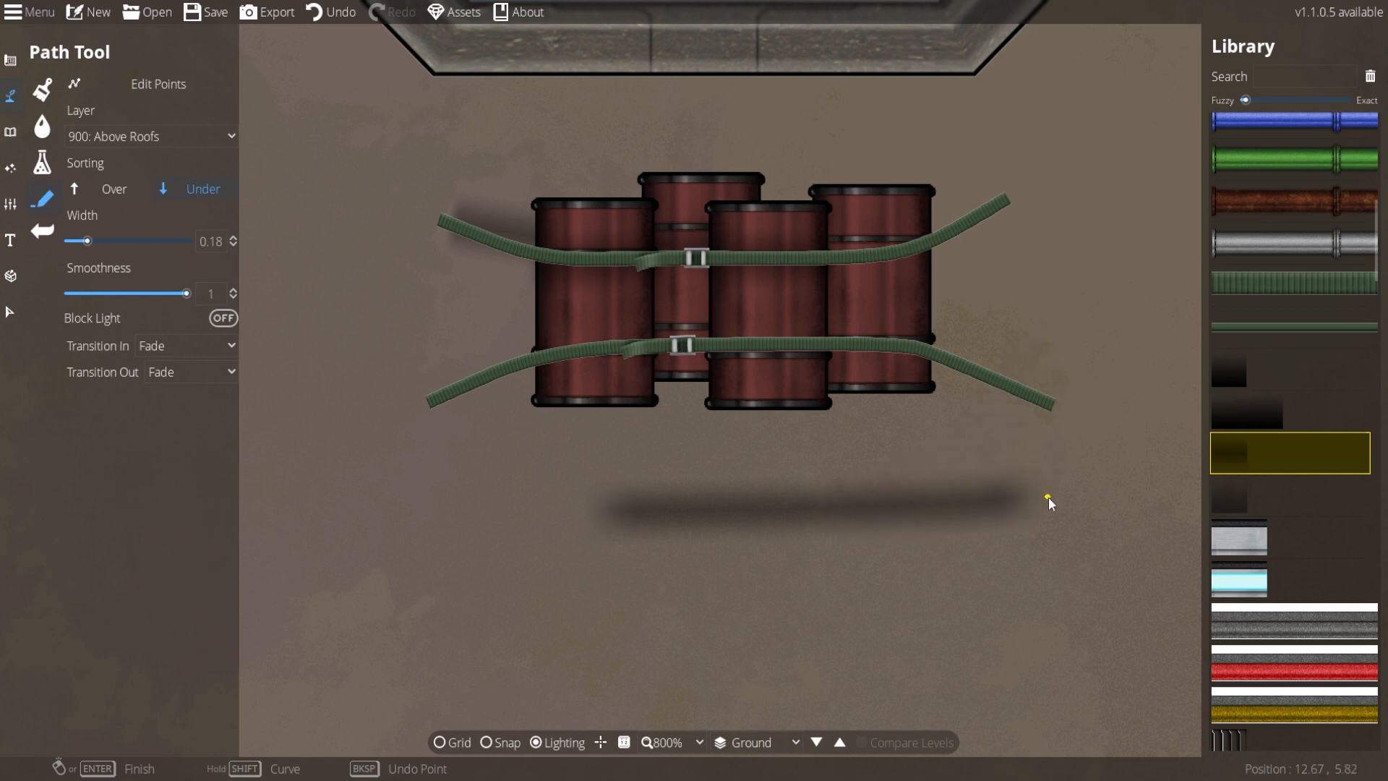
pyautogui.click(1130, 507)
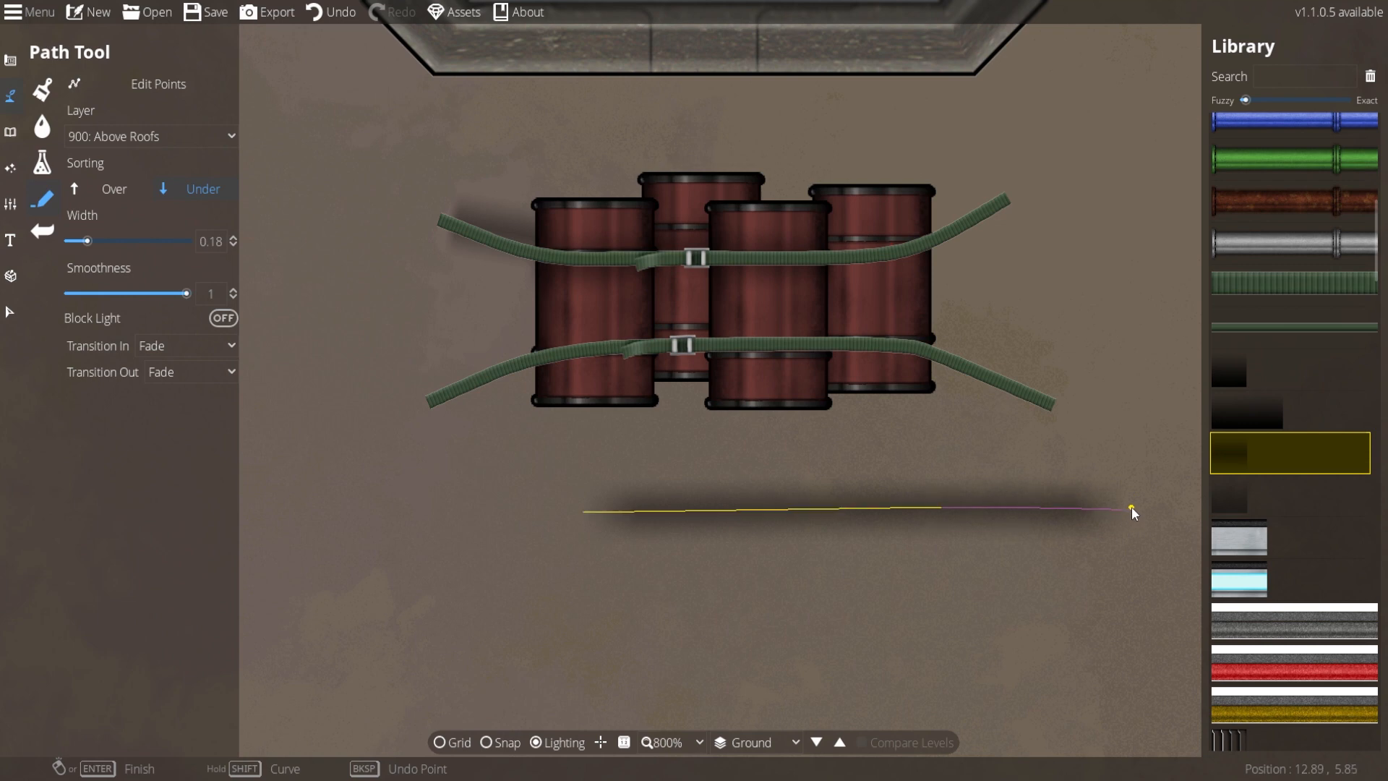
pyautogui.press('shift')
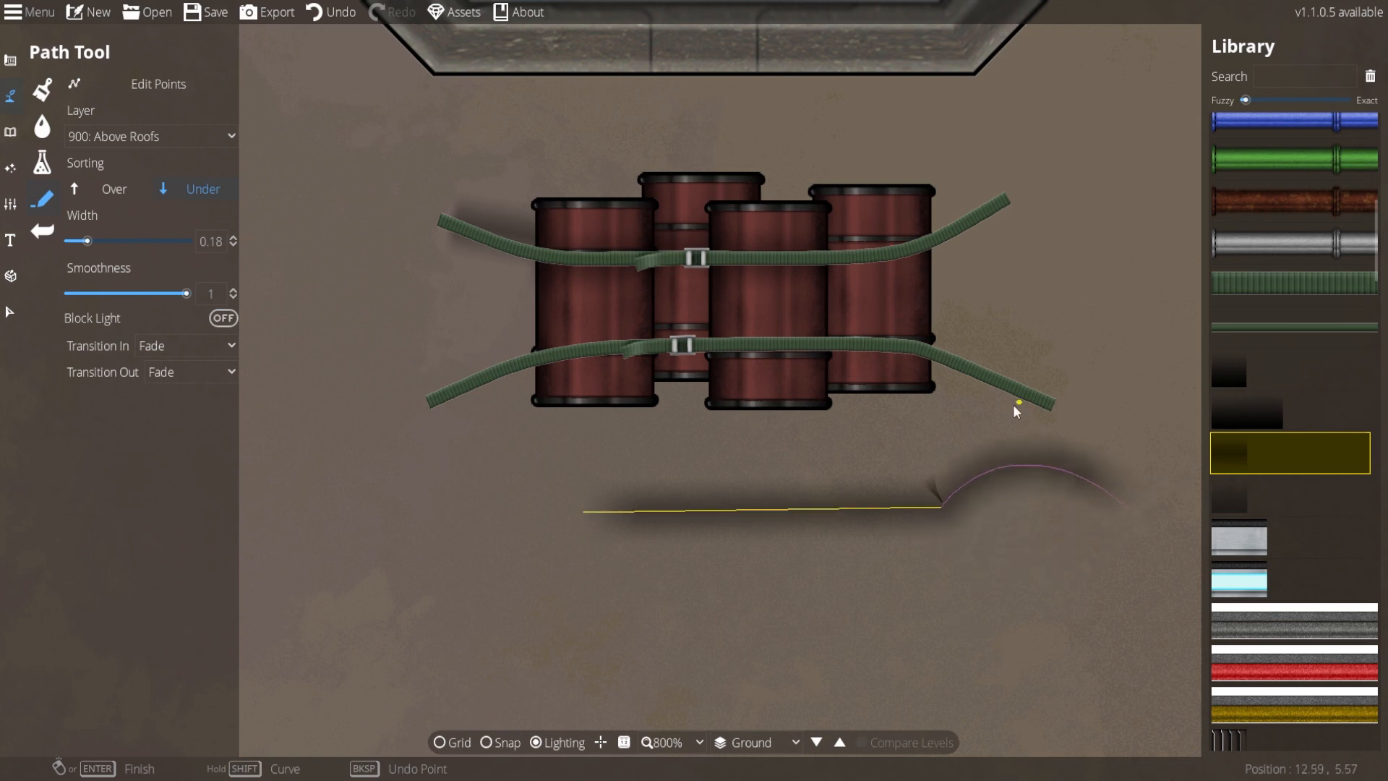
pyautogui.rightClick(1090, 599)
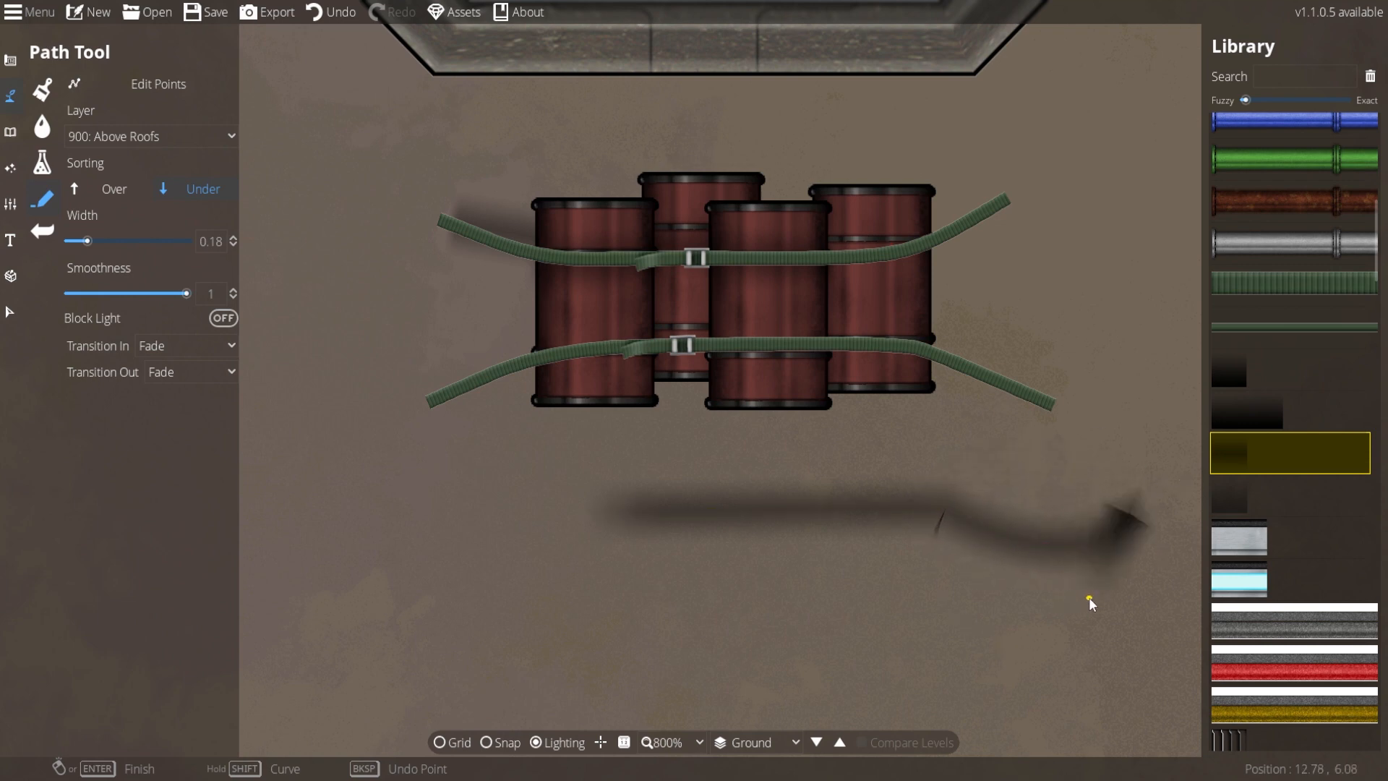
pyautogui.rightClick(1111, 240)
pyautogui.moveTo(1089, 504); pyautogui.dragTo(931, 454)
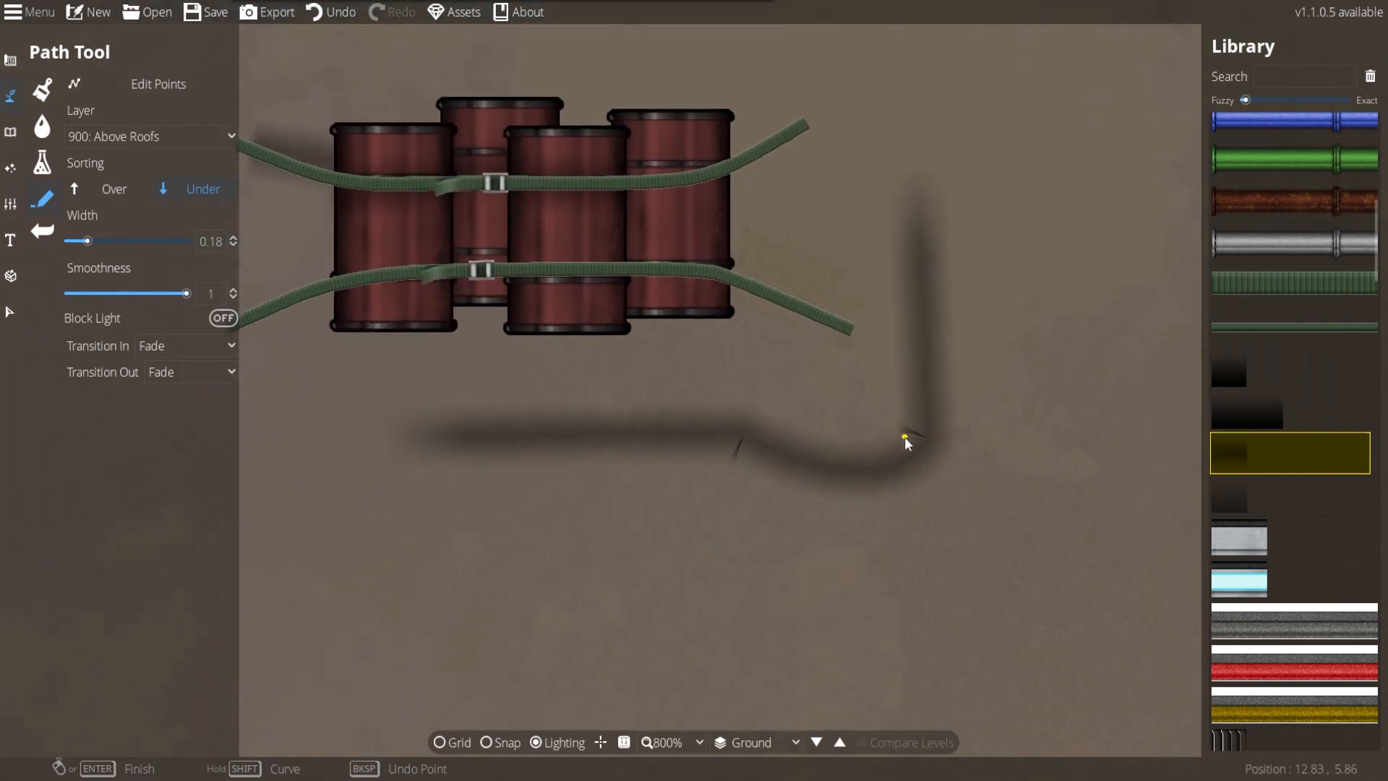
pyautogui.moveTo(770, 501); pyautogui.dragTo(810, 475)
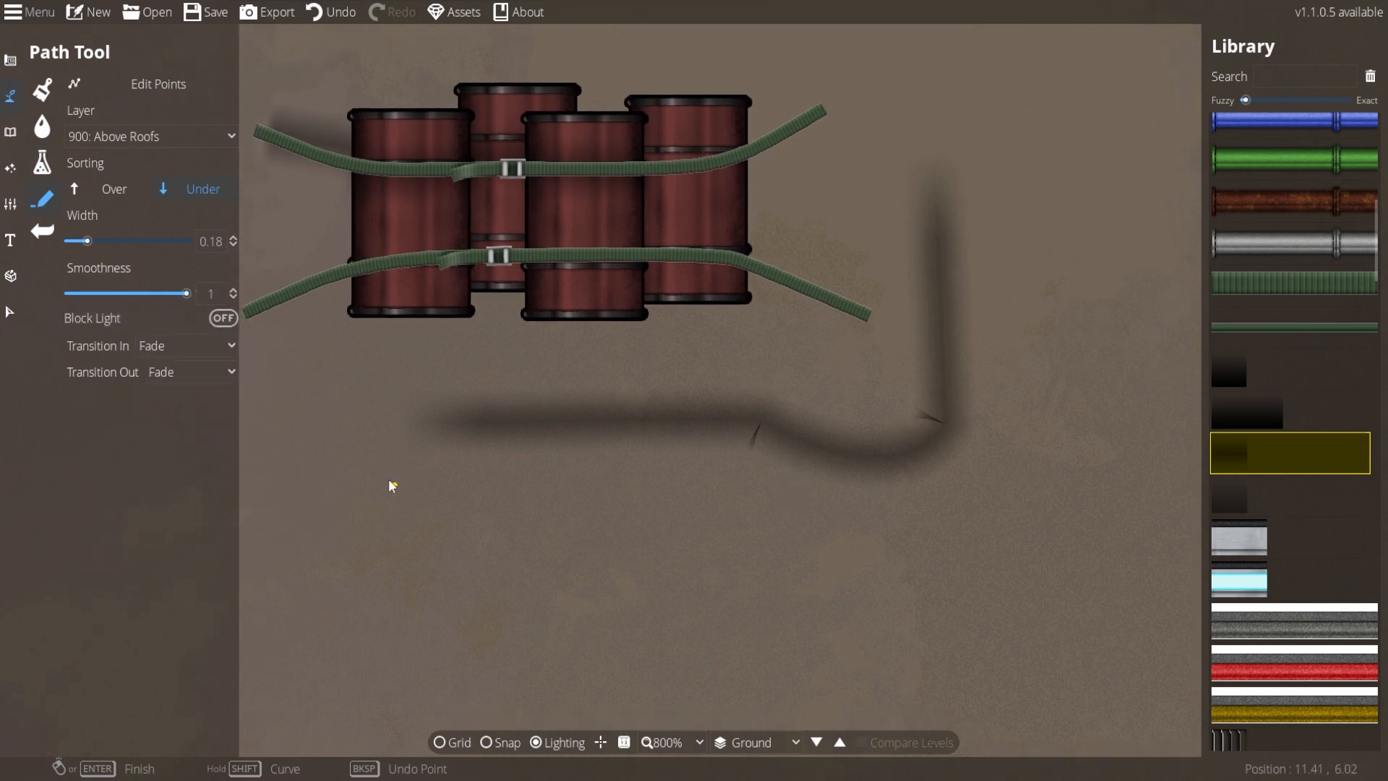
# Try a second shadow path with smoothness 0 and a curved segment, and undo both test shadows.
pyautogui.click(442, 604)
pyautogui.click(730, 601)
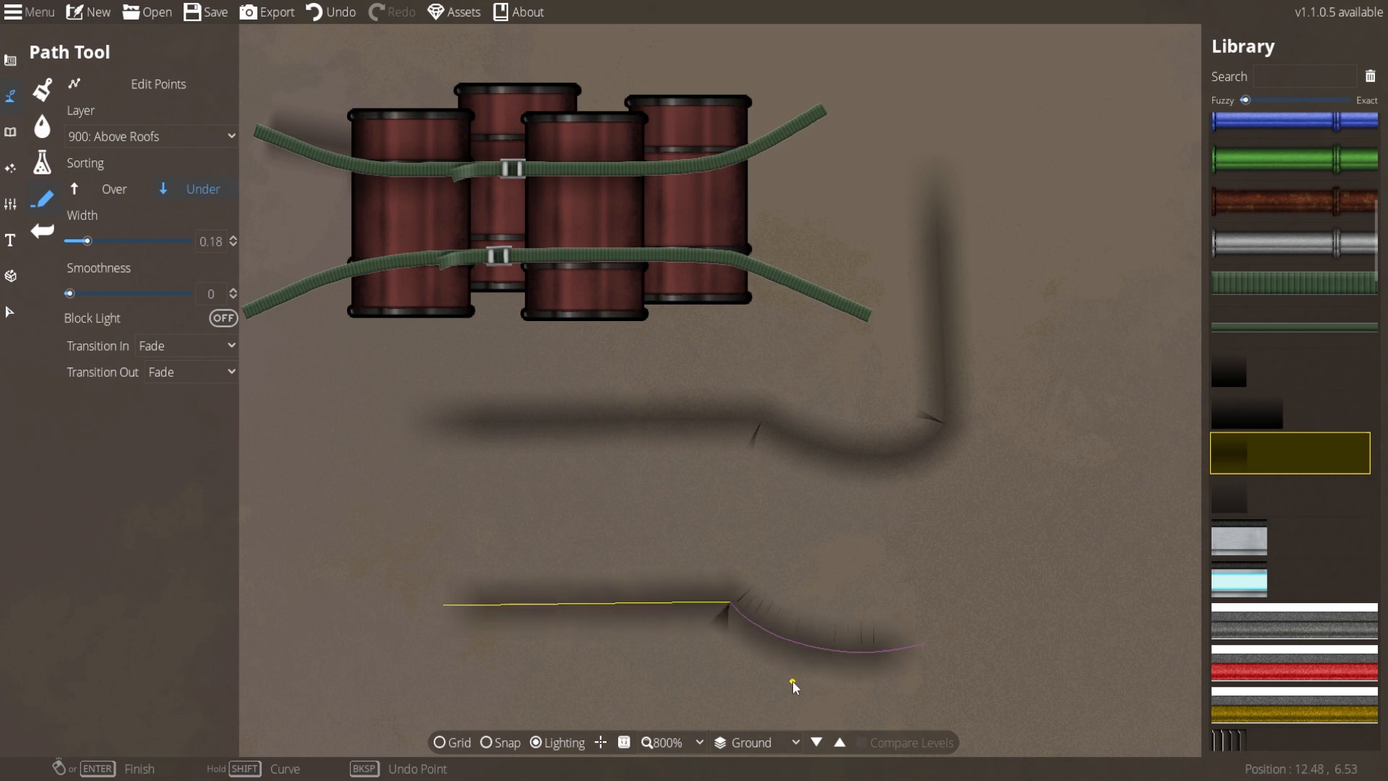
pyautogui.rightClick(794, 680)
pyautogui.hotkey('ctrl', 'z')
pyautogui.hotkey('ctrl', 'z')
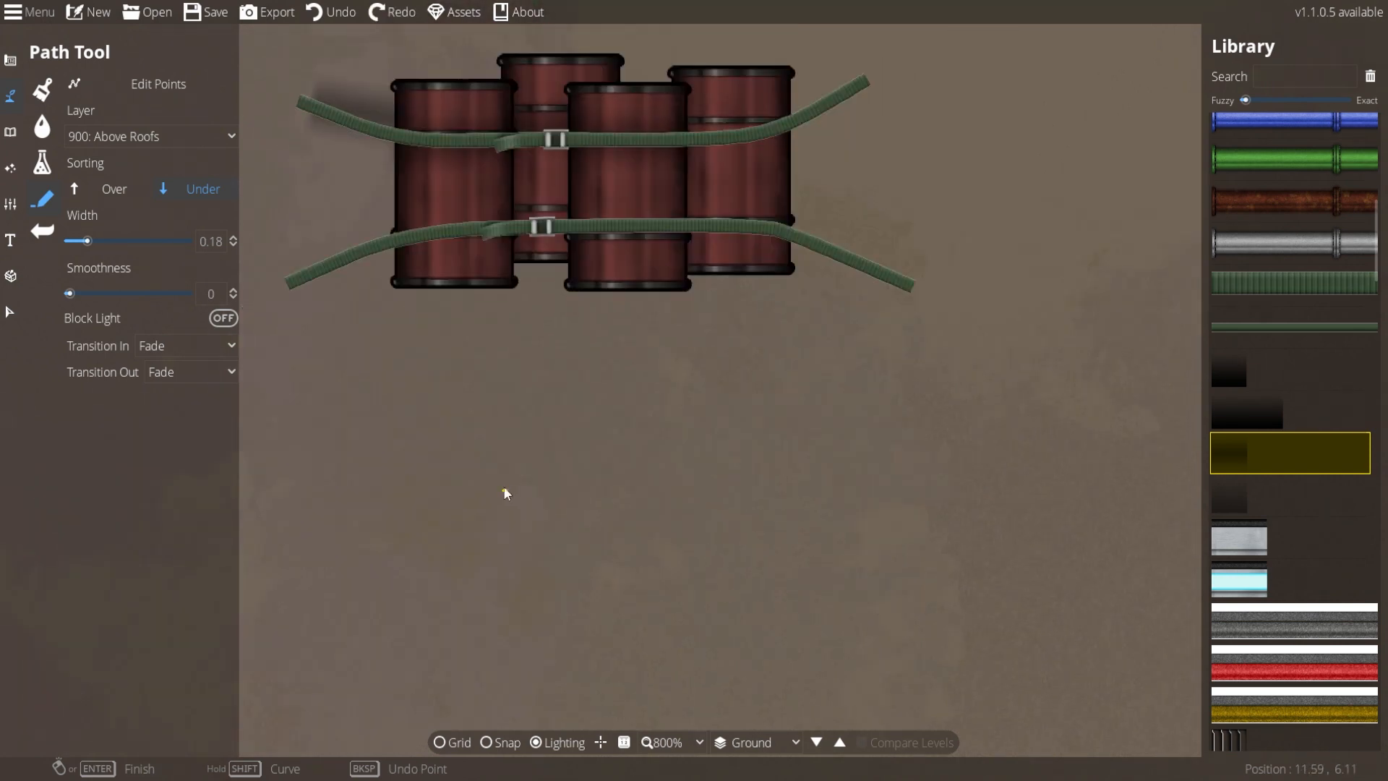
# Set smoothness to 1, try an L-shaped shadow path below and beside the barrels, and undo it.
pyautogui.click(155, 294)
pyautogui.click(294, 304)
pyautogui.moveTo(405, 575)
pyautogui.mouseDown()
pyautogui.moveTo(858, 579)
pyautogui.moveTo(910, 545)
pyautogui.moveTo(949, 436)
pyautogui.moveTo(955, 72)
pyautogui.mouseUp()
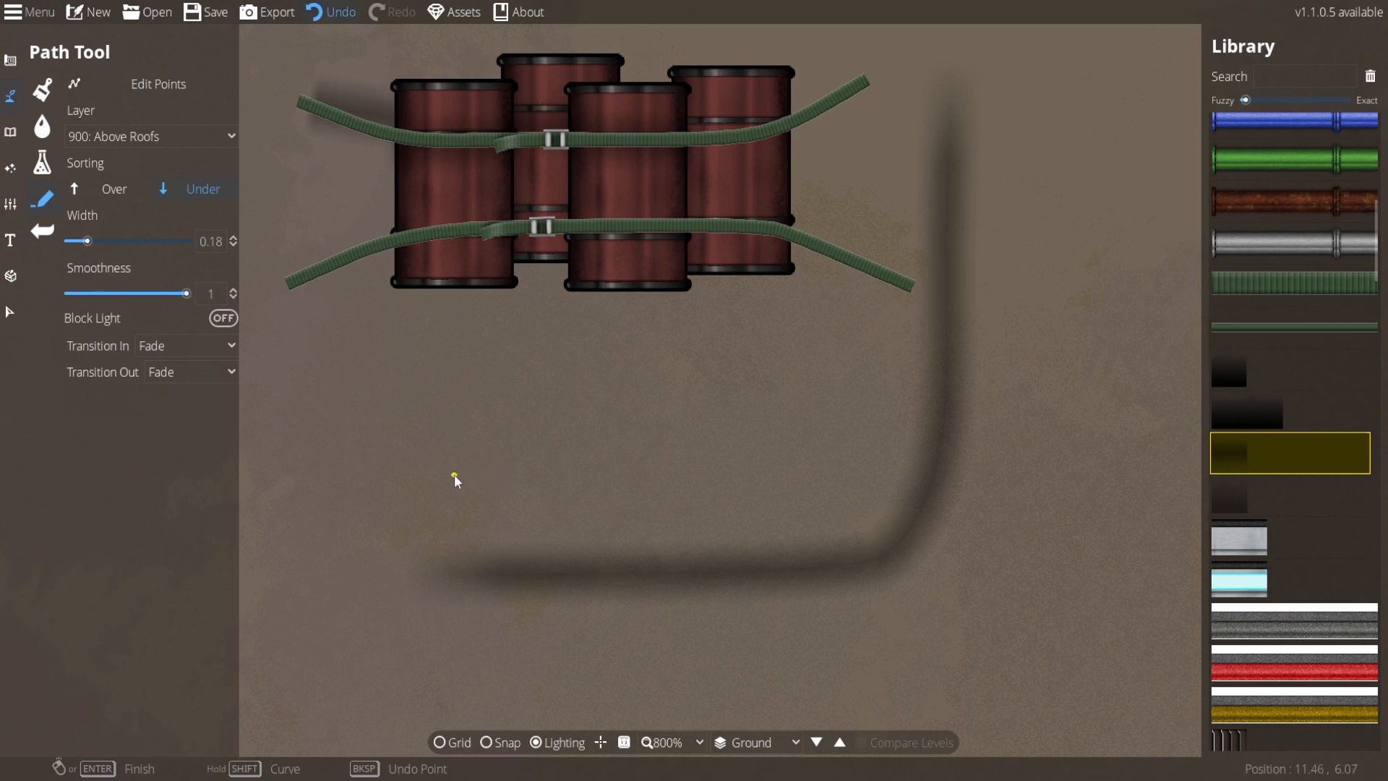
pyautogui.moveTo(497, 437); pyautogui.dragTo(556, 603)
pyautogui.hotkey('ctrl', 'z')
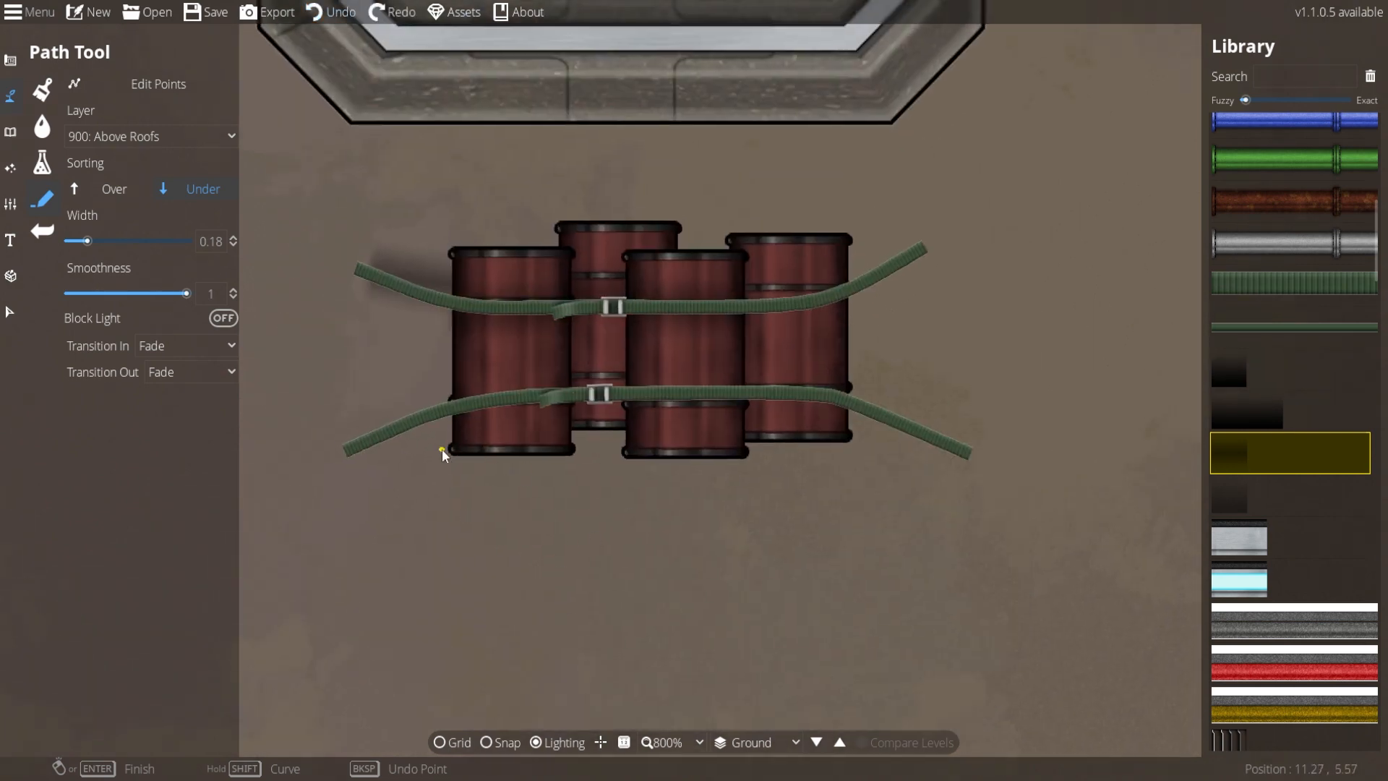
# Draw a shadow path of width 0.33 around the barrels' lower and right edges on the 100: User Layer 1 layer.
pyautogui.click(441, 450)
pyautogui.click(869, 431)
pyautogui.rightClick(869, 431)
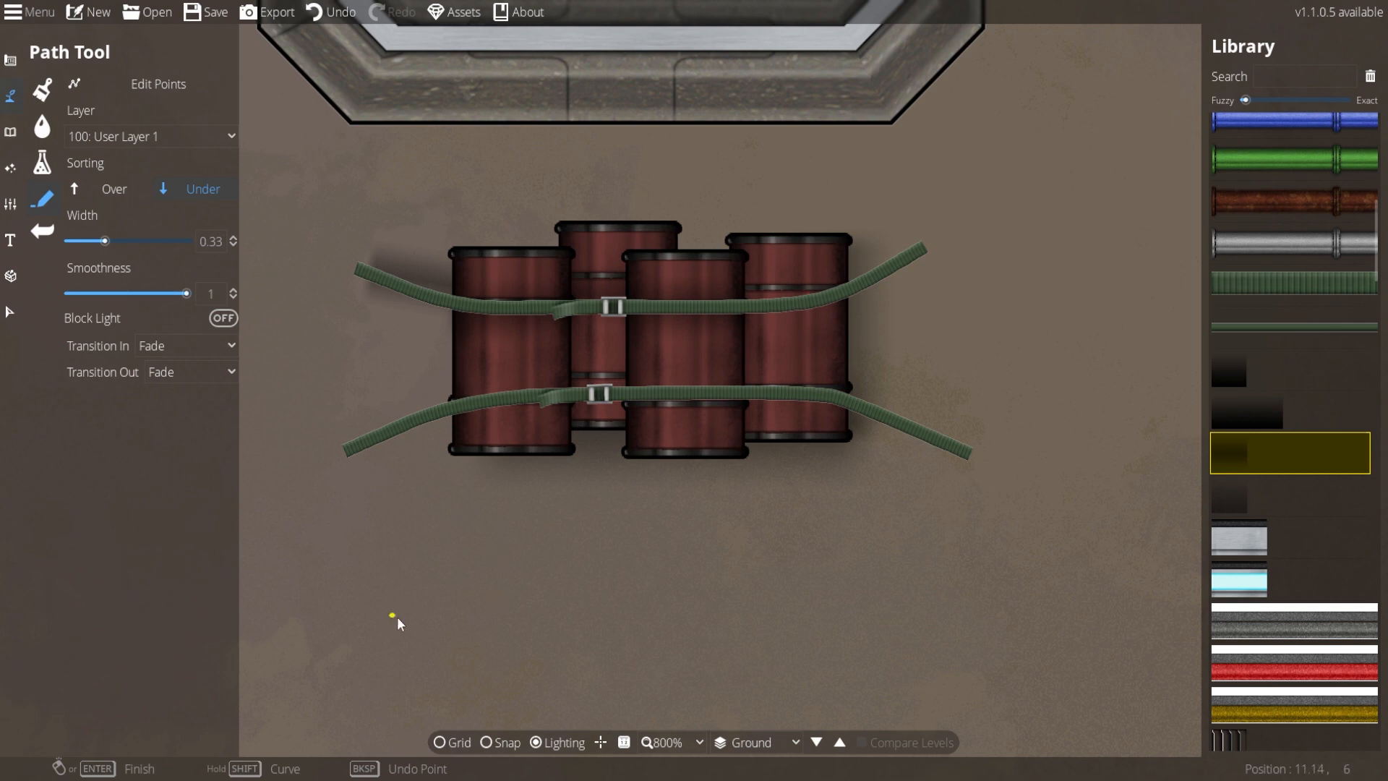
# Choose the grey metal pipe path and set its Transition In and Transition Out to None.
pyautogui.click(1255, 245)
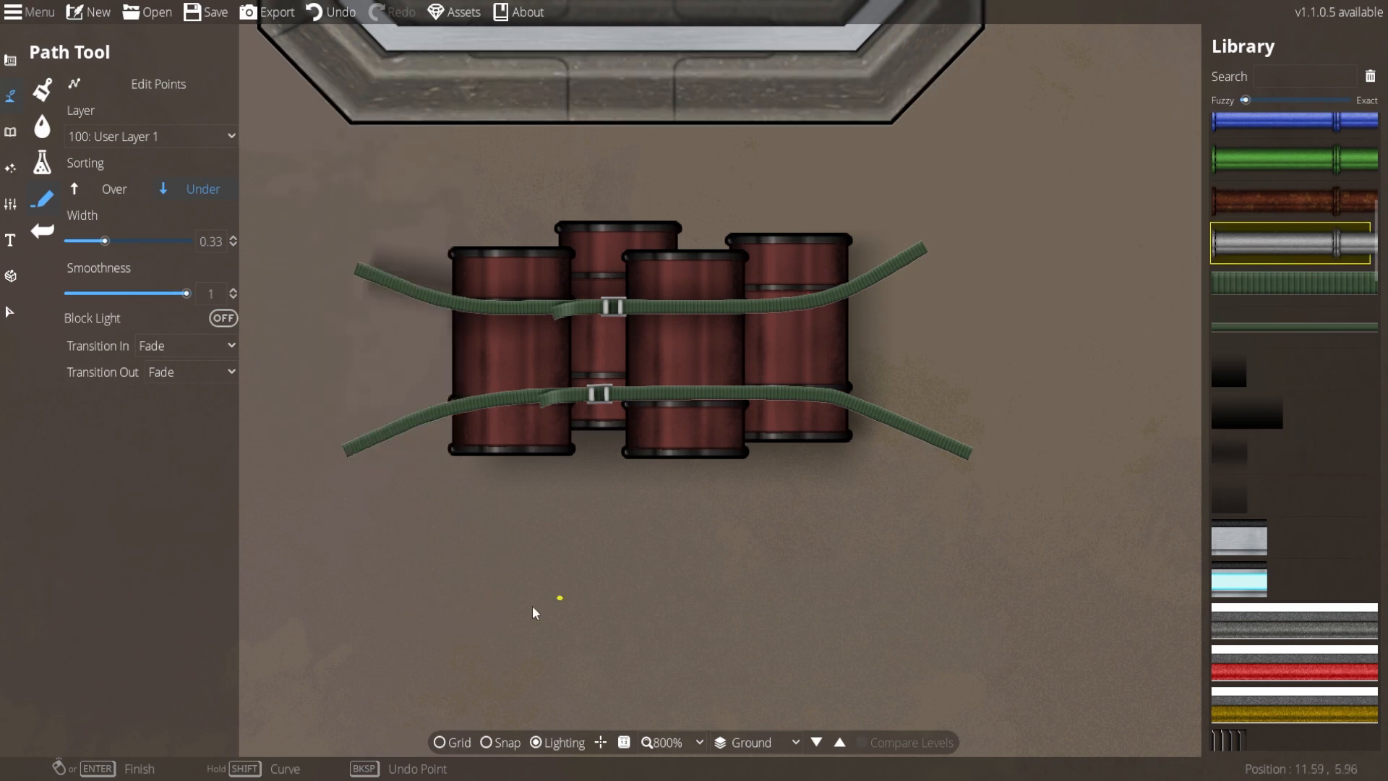
pyautogui.scroll(-2, 532, 605)
pyautogui.click(196, 351)
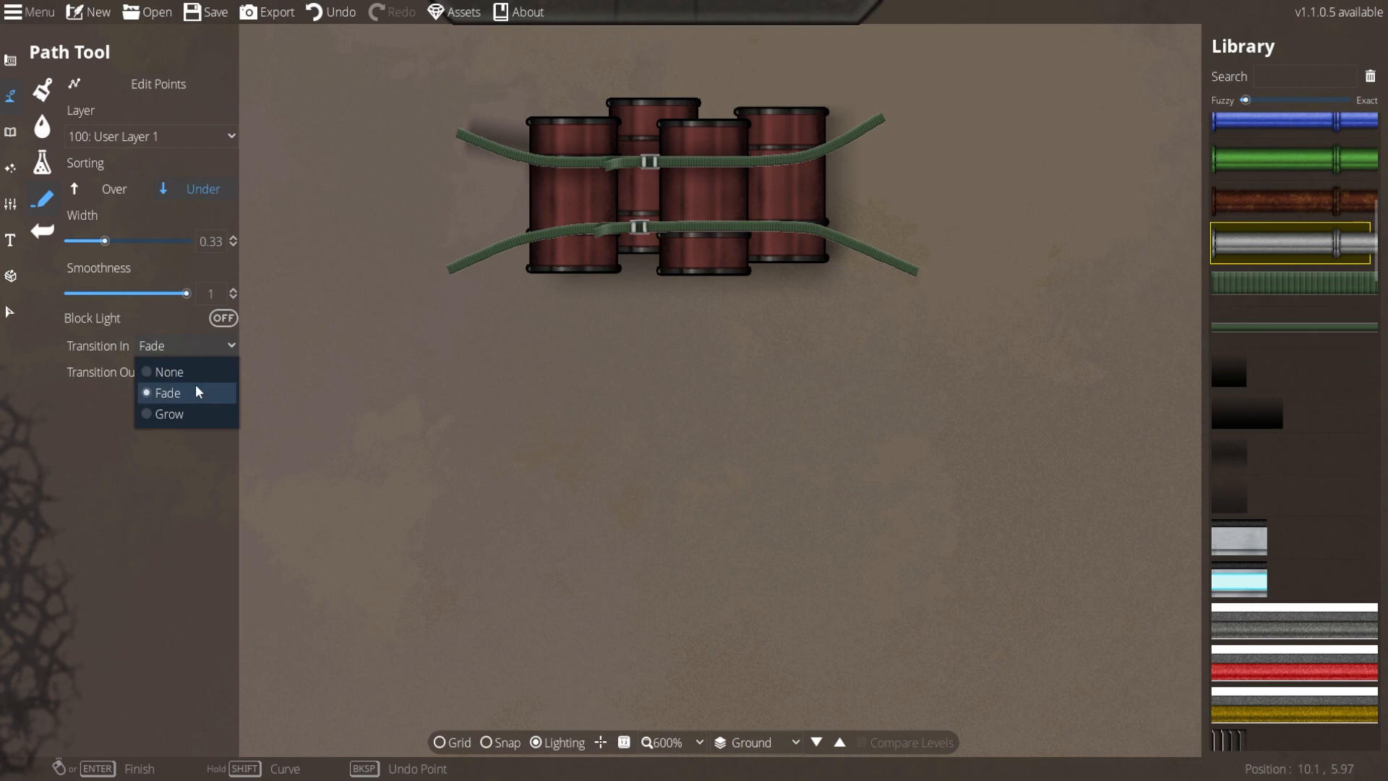
pyautogui.click(190, 370)
# Try an L-shaped grey pipe path with a smooth bend on the ground below the barrels, and undo it.
pyautogui.hotkey('ctrl', 'z')
pyautogui.click(425, 547)
pyautogui.click(821, 546)
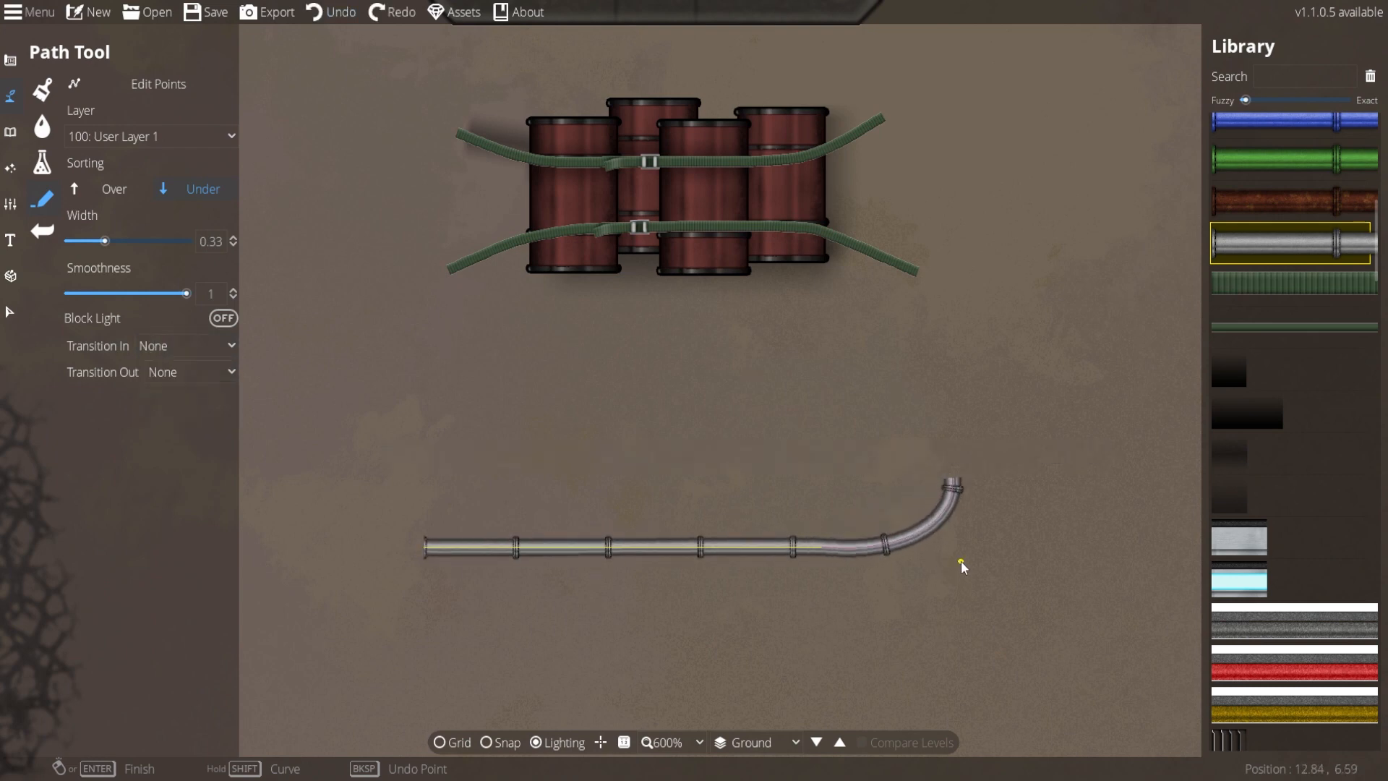
pyautogui.click(959, 542)
pyautogui.click(957, 314)
pyautogui.rightClick(957, 313)
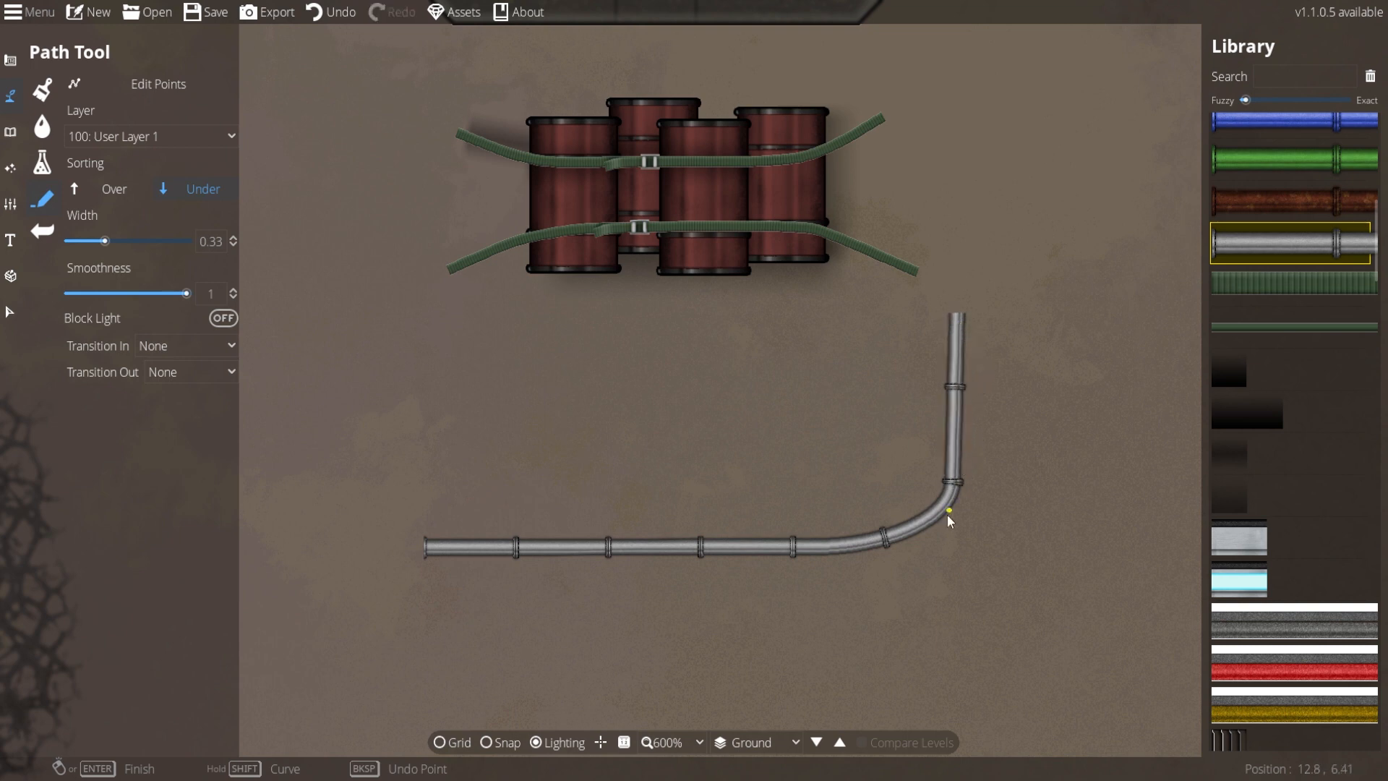
pyautogui.scroll(1, 947, 514)
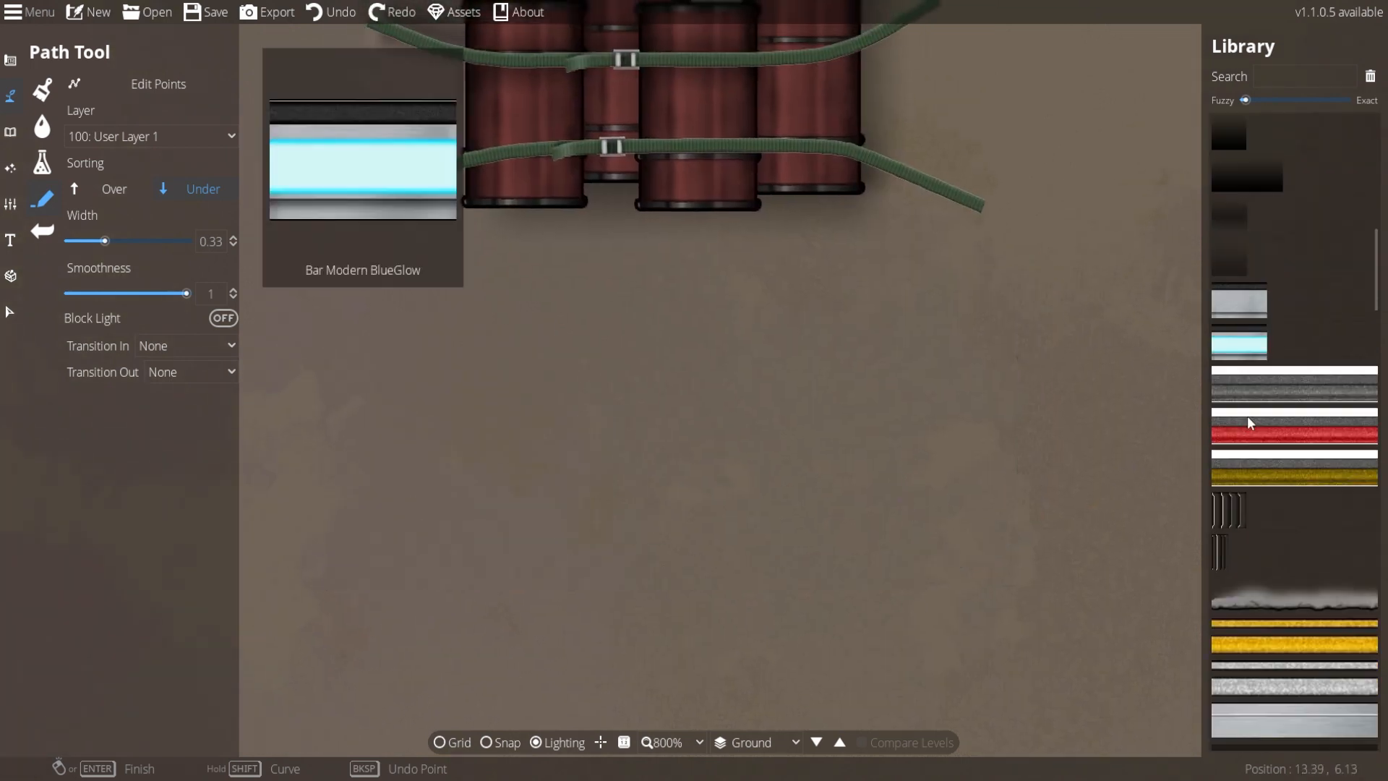
# Turn on snapping and draw a horizontal slatted grille path below the barrels from position 11.5, 6 to 12.5, 6.
pyautogui.click(1229, 517)
pyautogui.press('s')
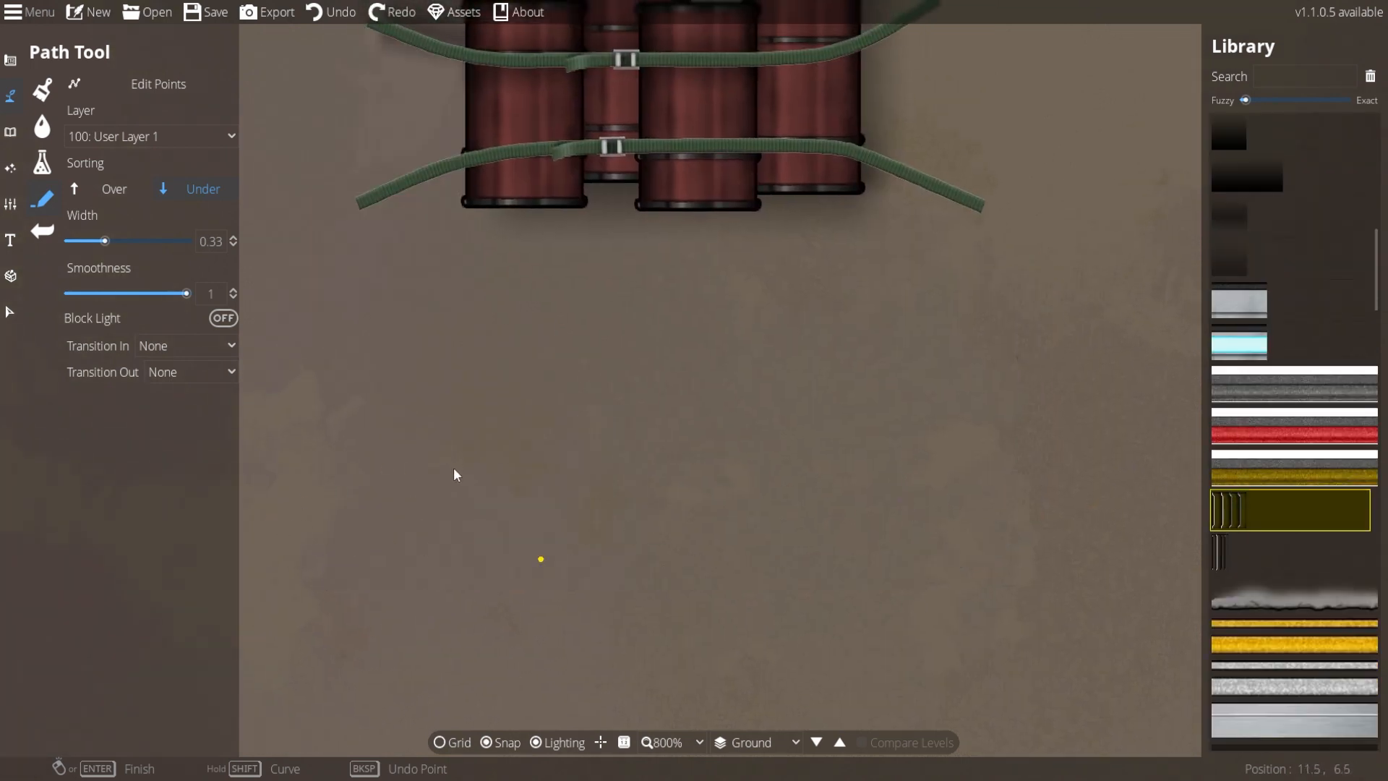
pyautogui.click(498, 423)
pyautogui.click(959, 371)
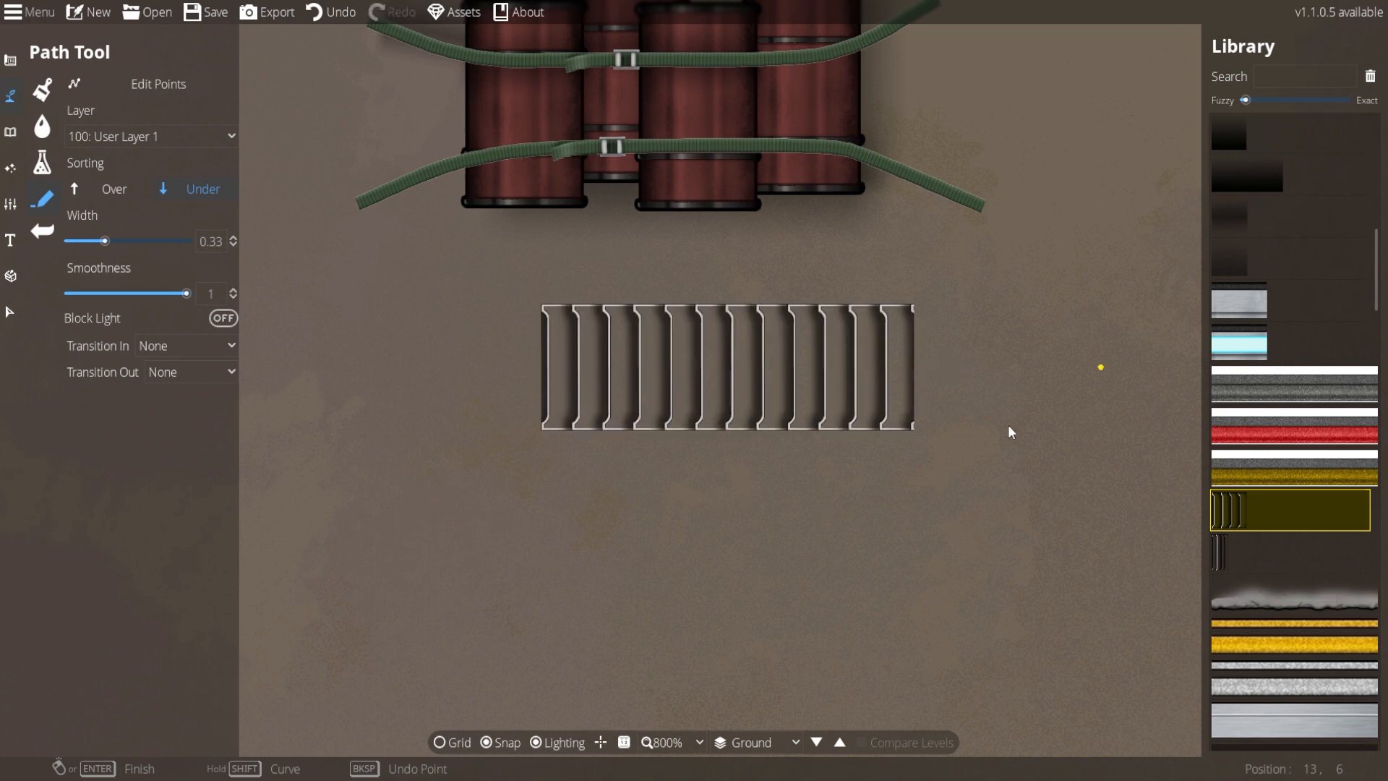
pyautogui.moveTo(851, 315); pyautogui.dragTo(850, 337)
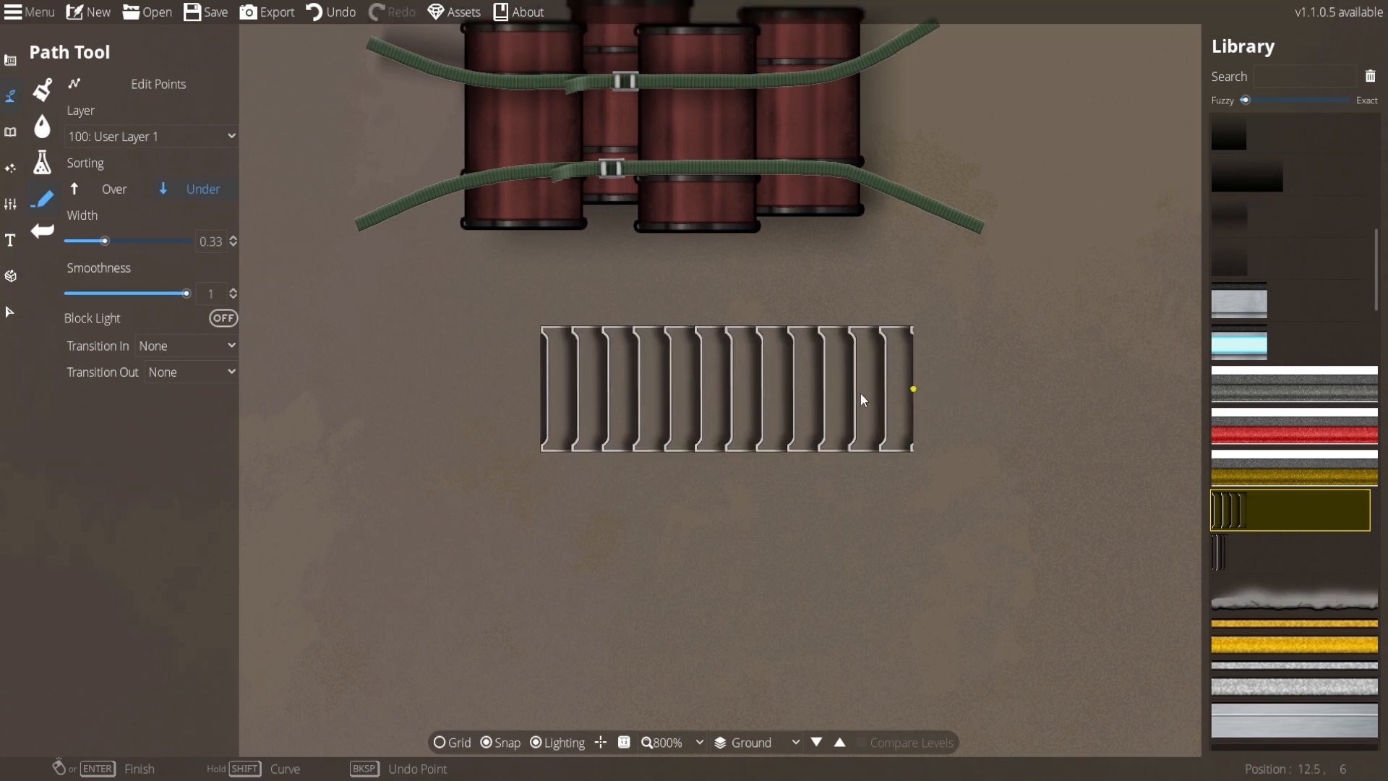
# Fill the slatted grille's area with a rectangular pattern shape of rusty metal panels on the 100: User Layer 1 layer.
pyautogui.click(10, 132)
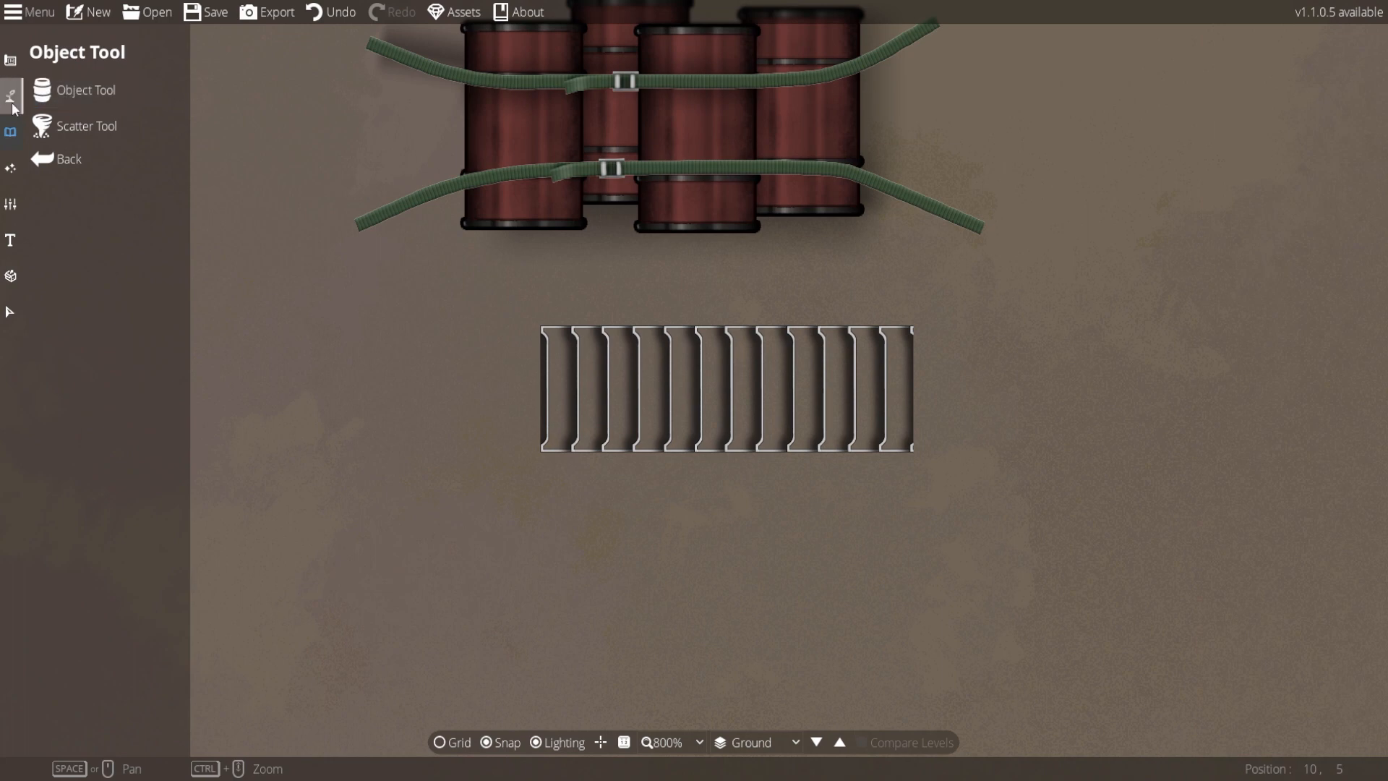
pyautogui.click(11, 97)
pyautogui.click(10, 60)
pyautogui.click(96, 233)
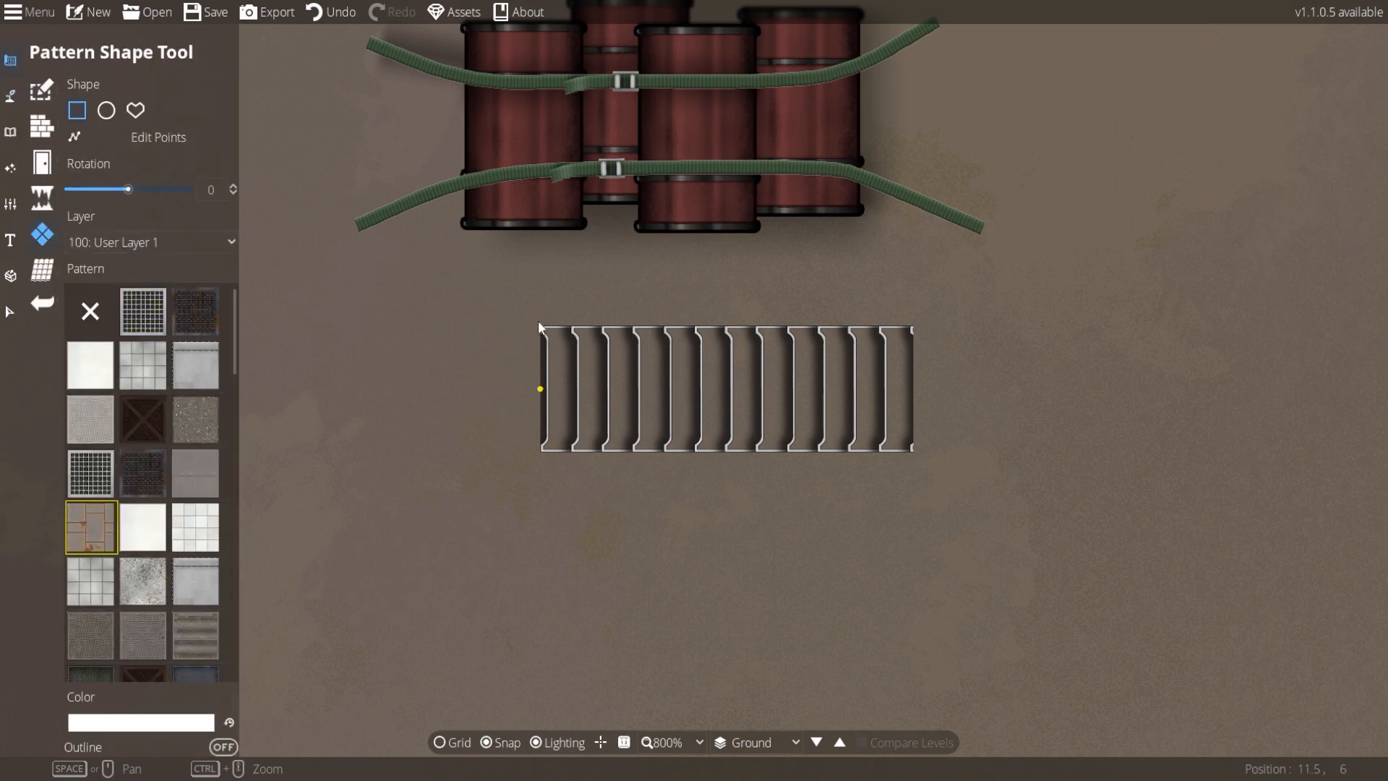
pyautogui.moveTo(540, 324); pyautogui.dragTo(913, 451)
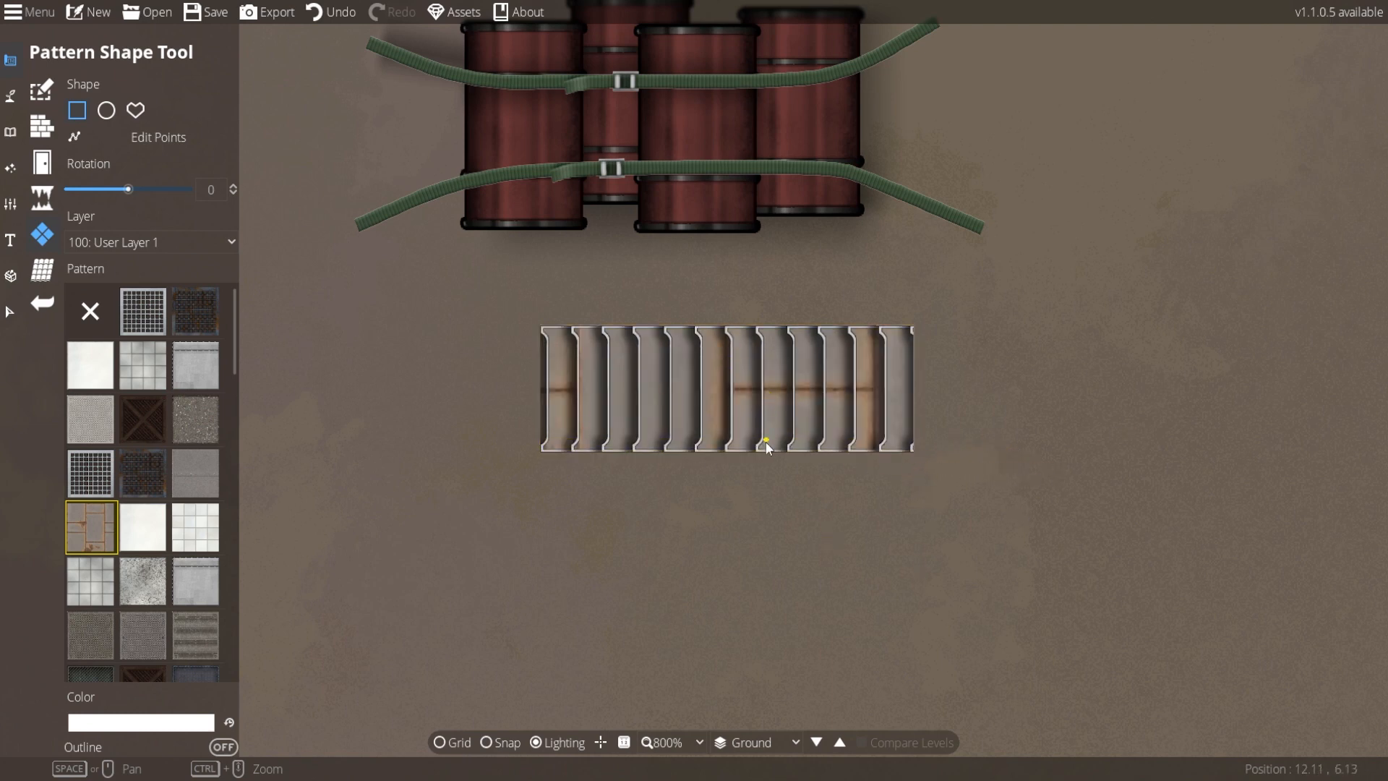
# Undo the slatted grille and its pattern fill, and draw a thin curved path on the ground below the barrels.
pyautogui.hotkey('ctrl', 'z')
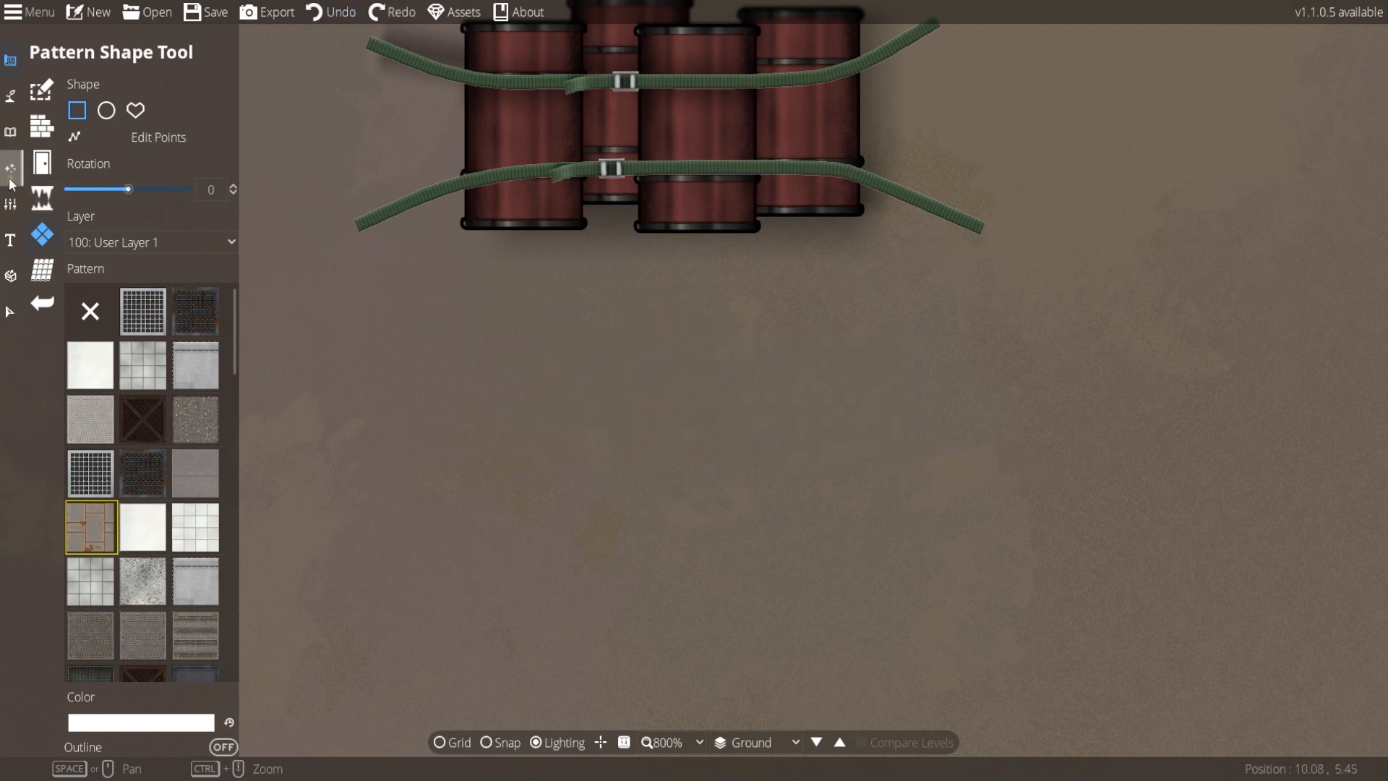
pyautogui.click(11, 101)
pyautogui.click(997, 495)
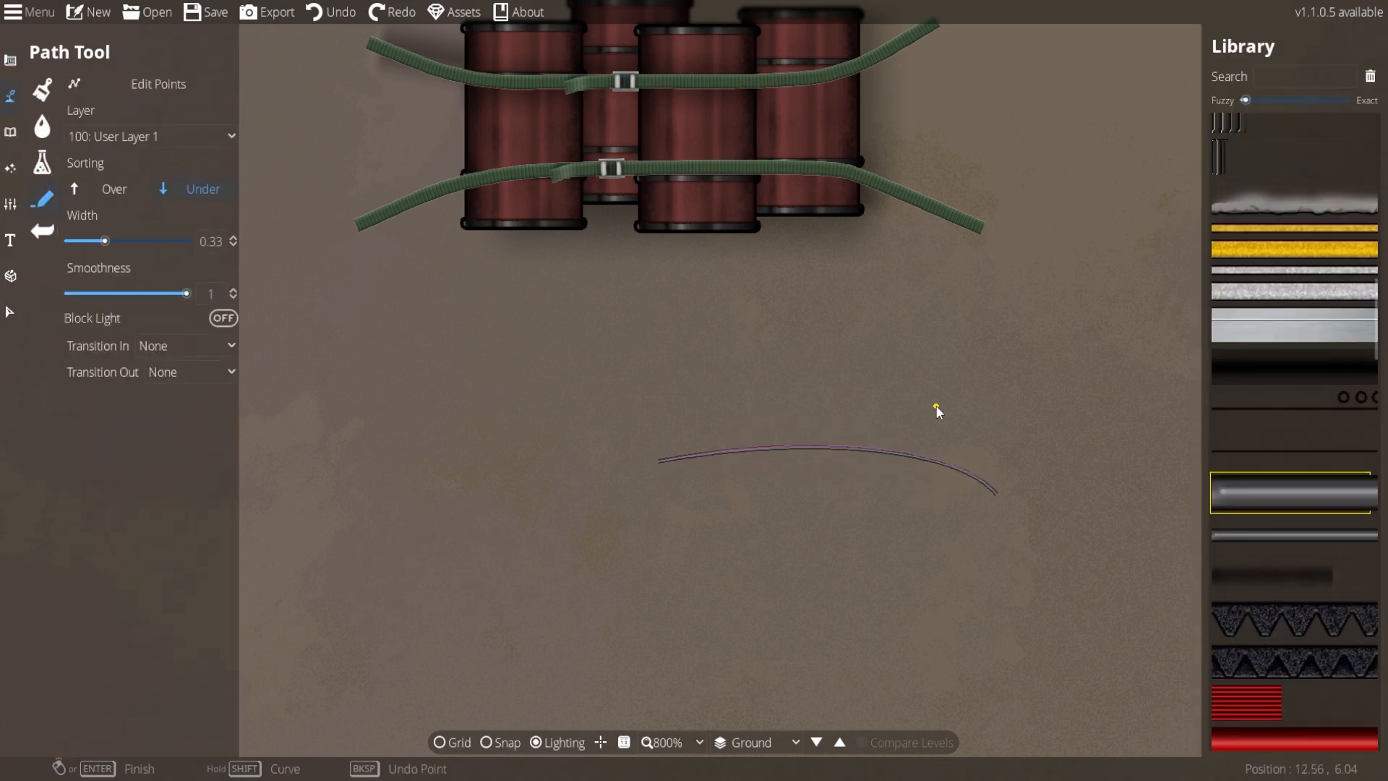
# Try a black jagged-tooth path along the upper edge of the opening inside the metal frame, and undo it.
pyautogui.click(1293, 619)
pyautogui.scroll(5, 619, 301)
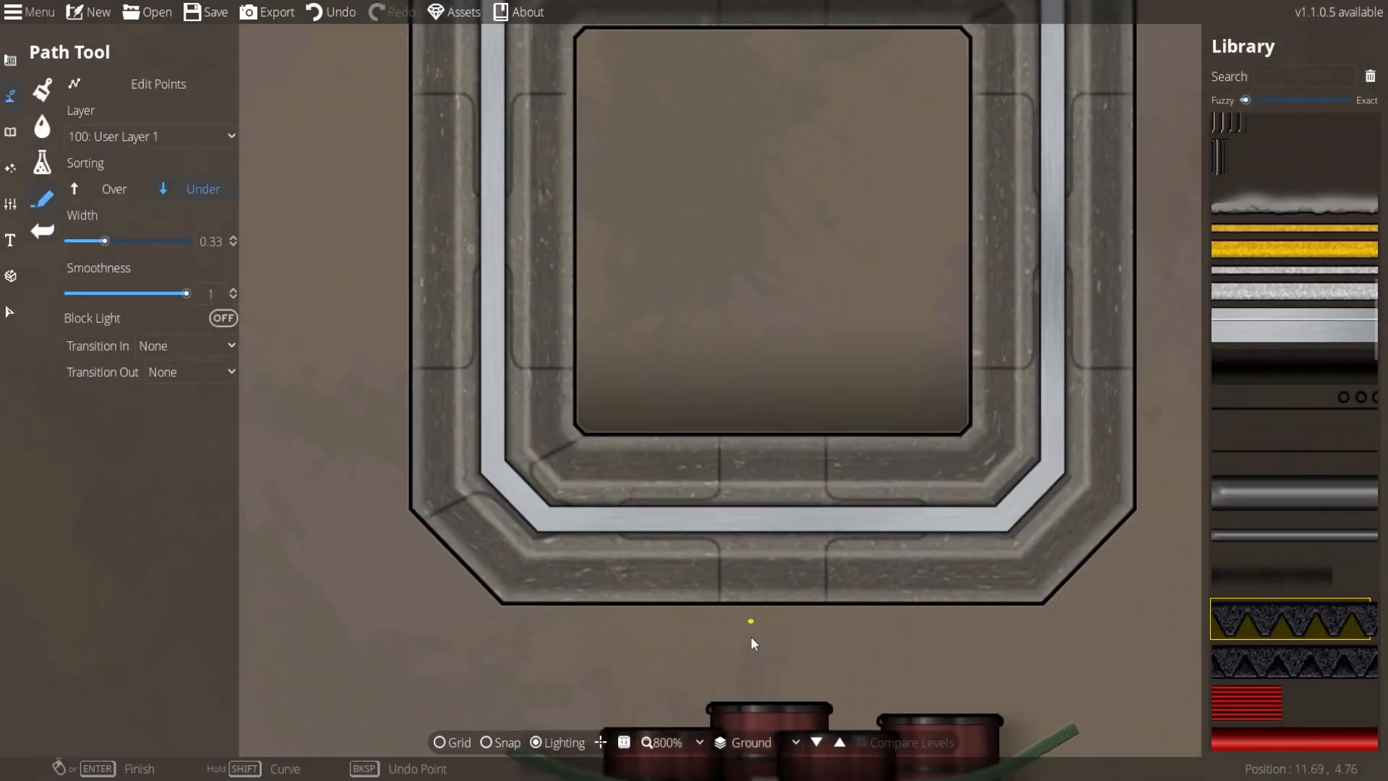
pyautogui.click(573, 103)
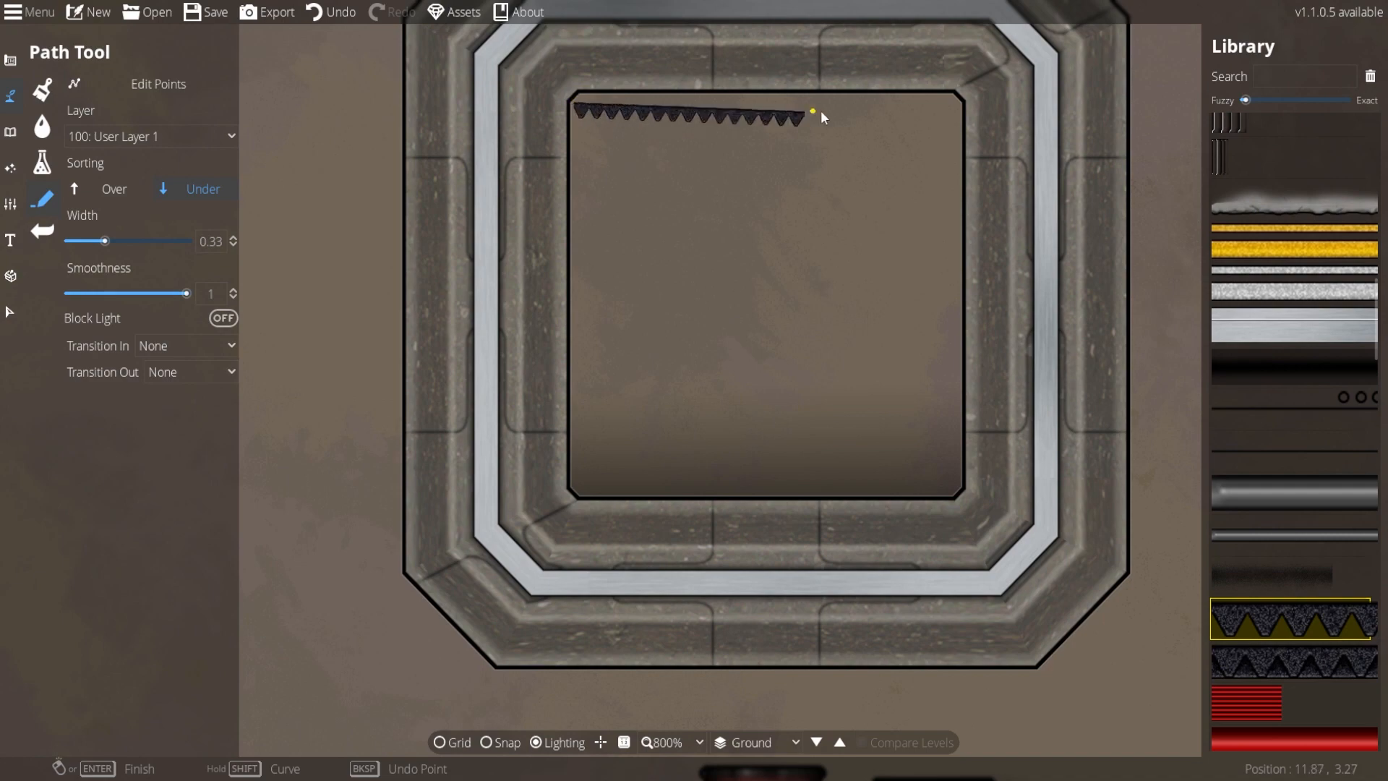
pyautogui.hotkey('ctrl', 'z')
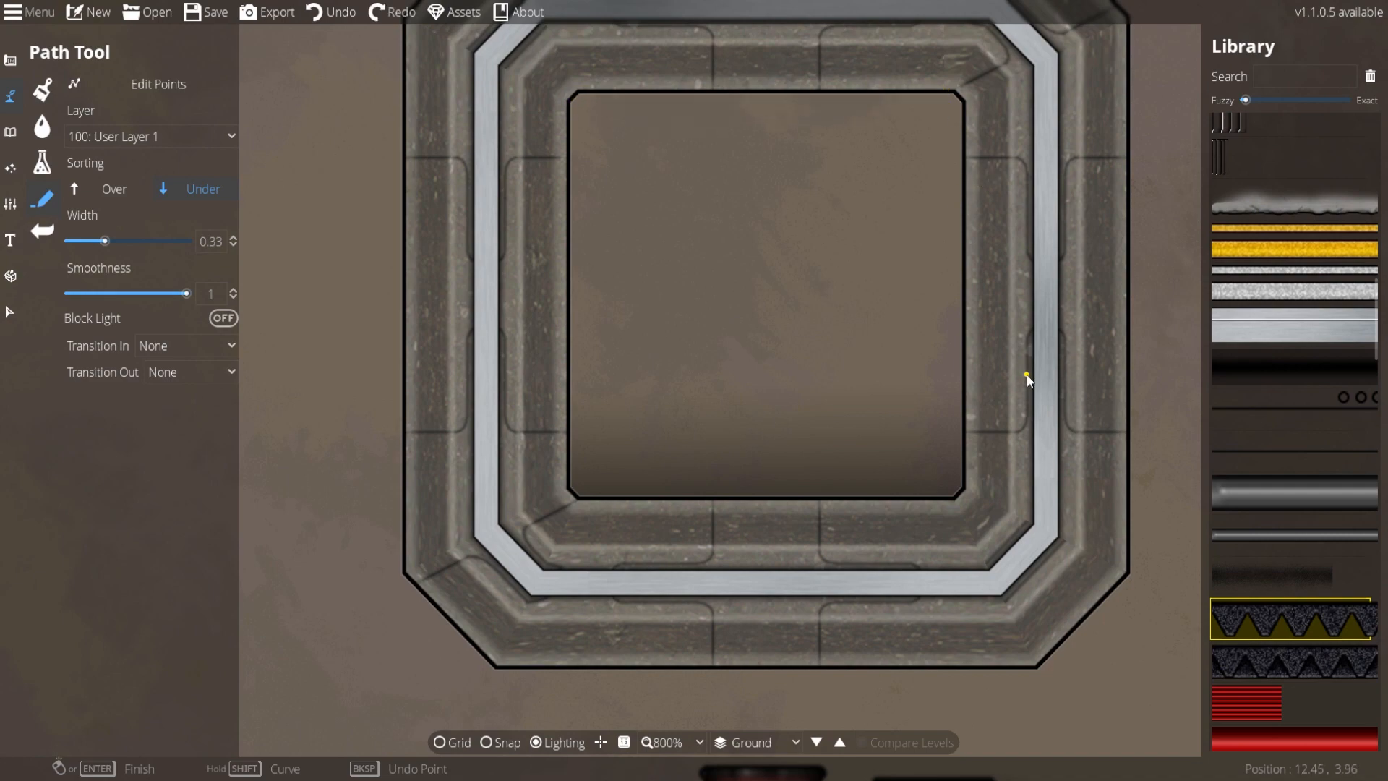
# Draw a vertical riveted seam path across the framed opening, and a horizontal one branching from it to the opening's far edge.
pyautogui.scroll(-3, 1286, 344)
pyautogui.click(1290, 253)
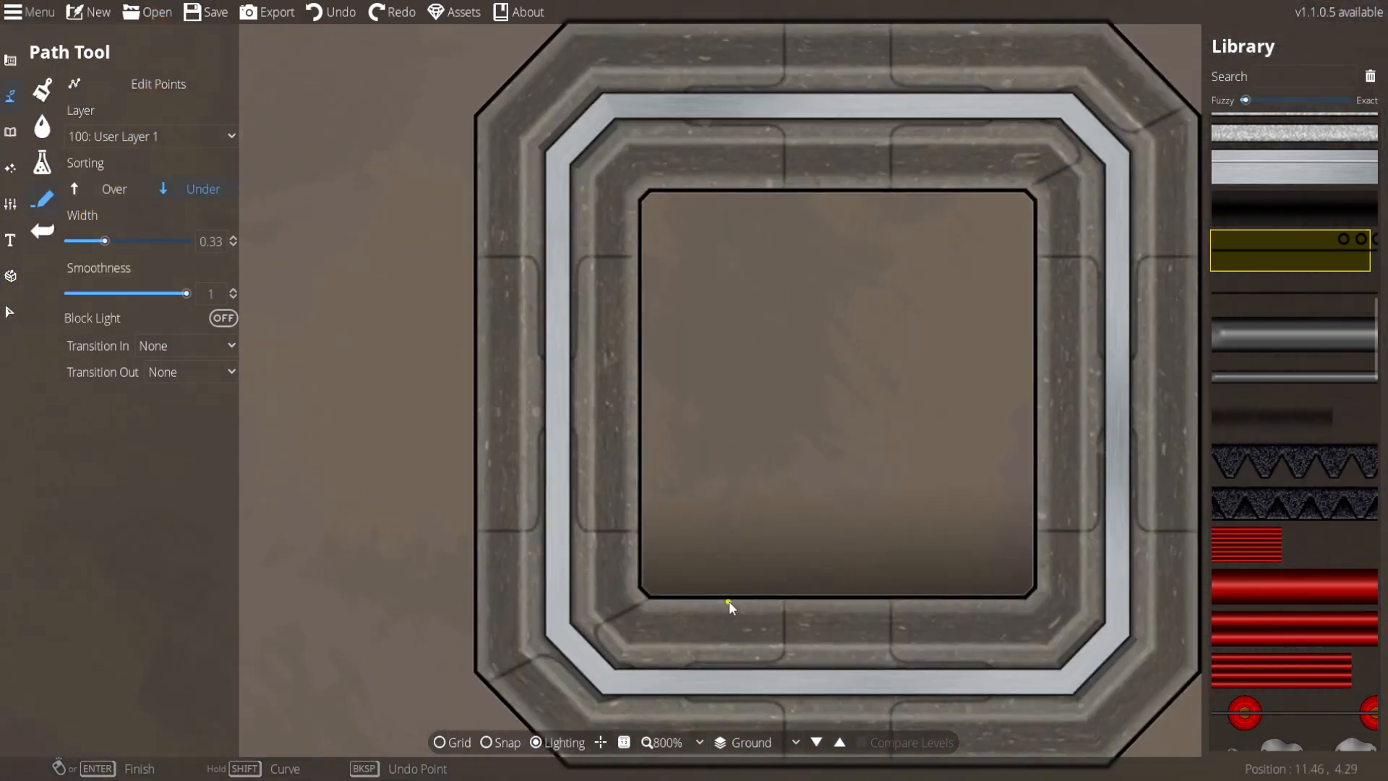
pyautogui.click(737, 599)
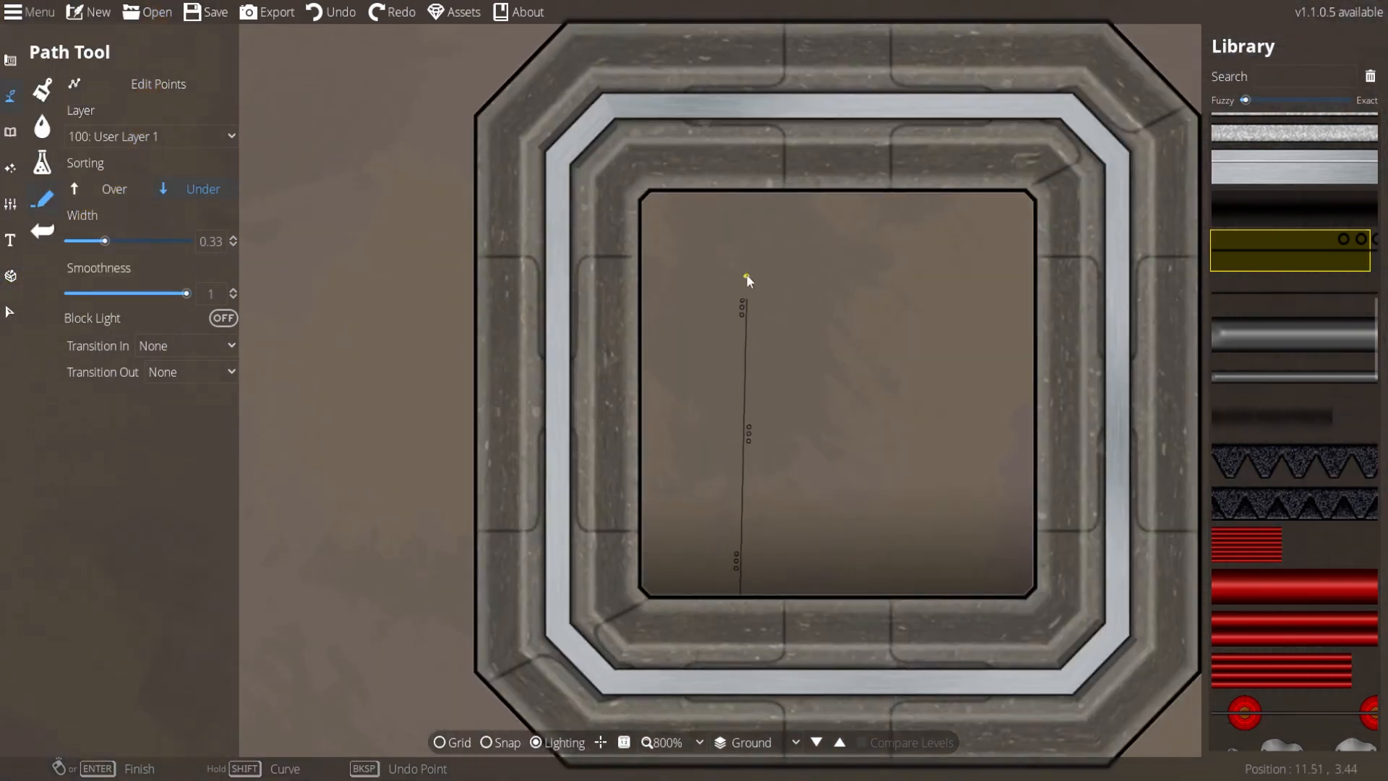
pyautogui.click(747, 181)
pyautogui.click(744, 273)
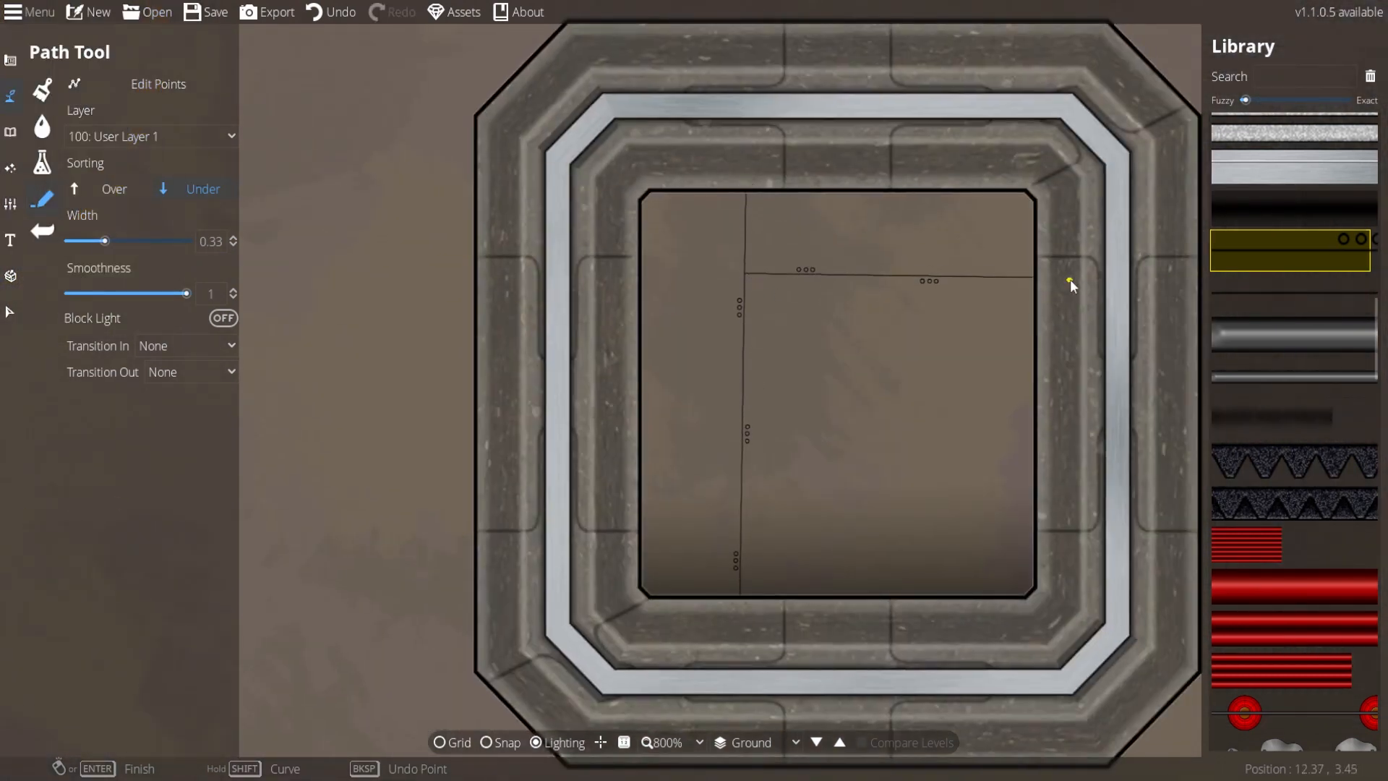
pyautogui.click(1057, 271)
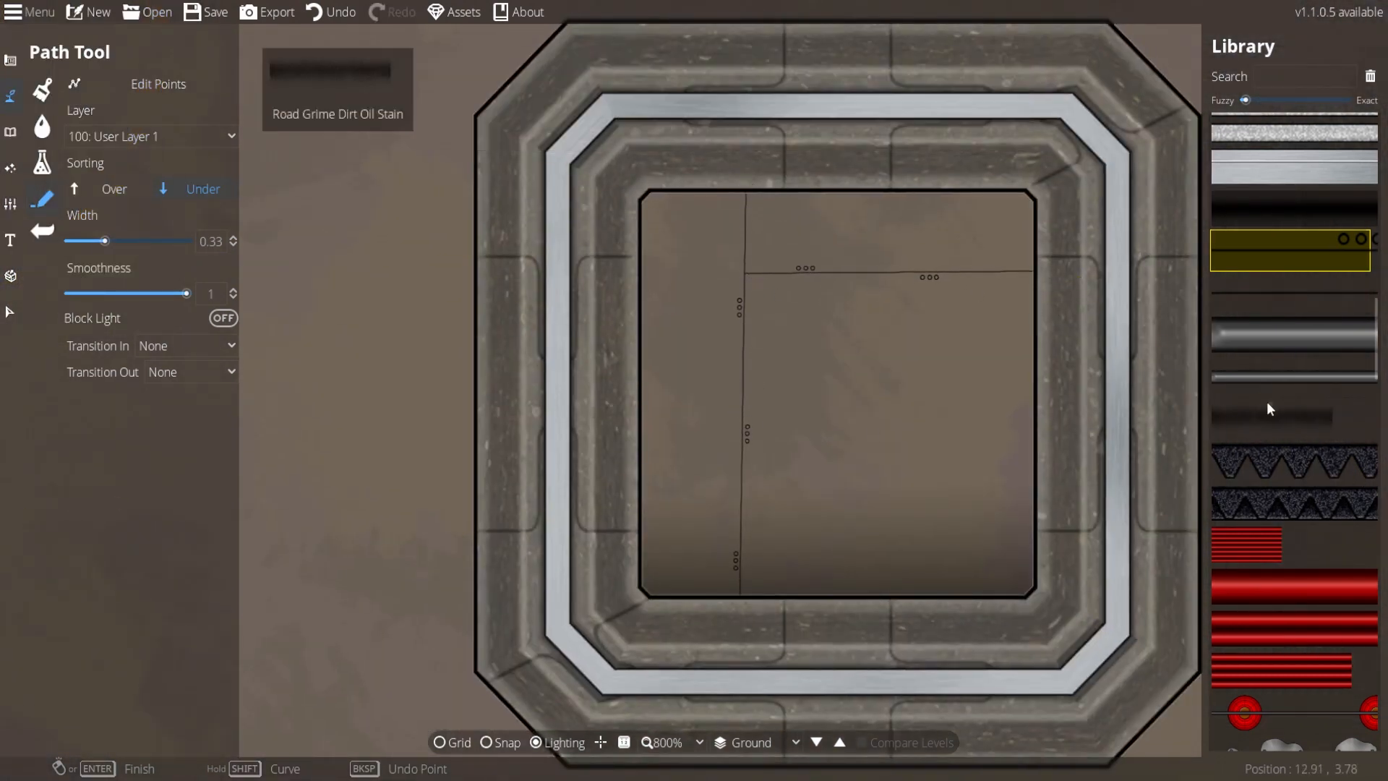
# Choose the Path Floor Divider Metal asset and undo the seam paths in the framed opening.
pyautogui.scroll(2, 1279, 409)
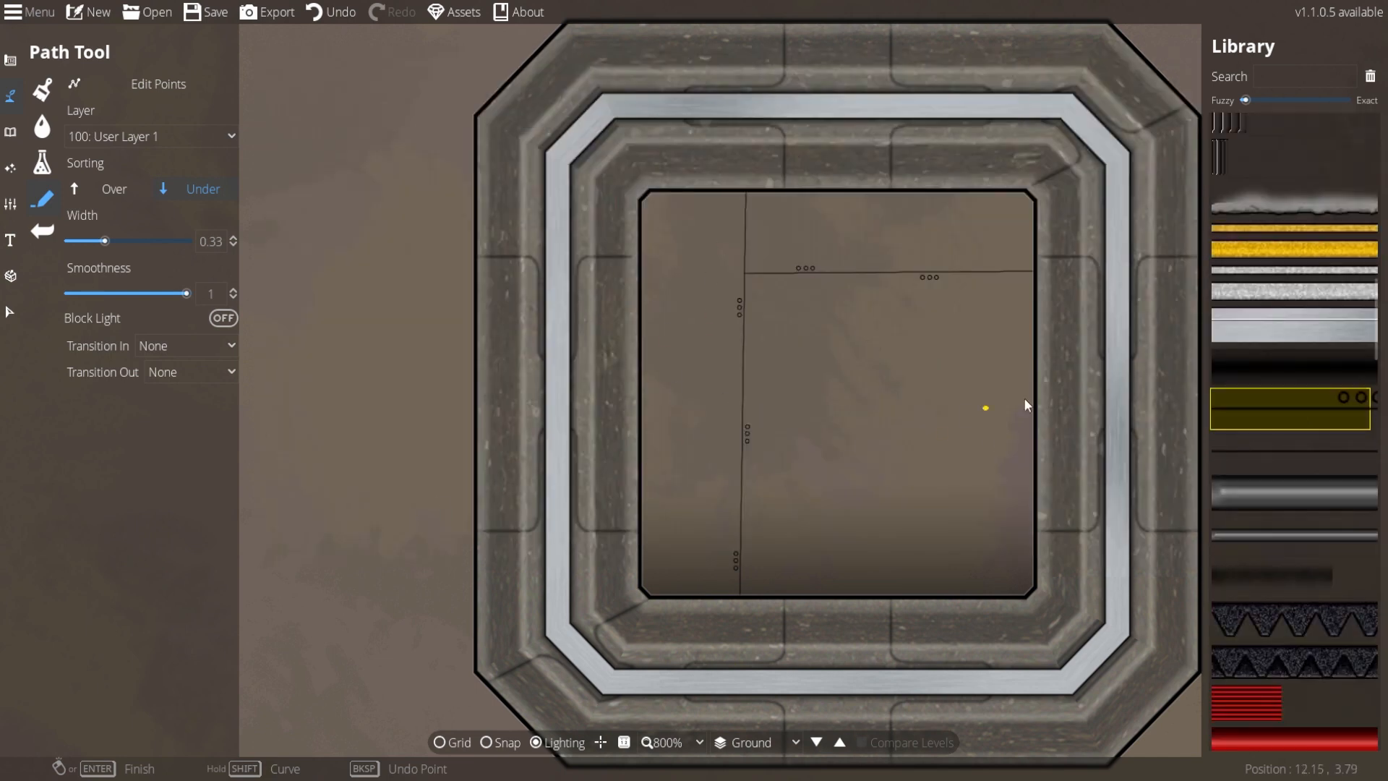
pyautogui.scroll(4, 1336, 401)
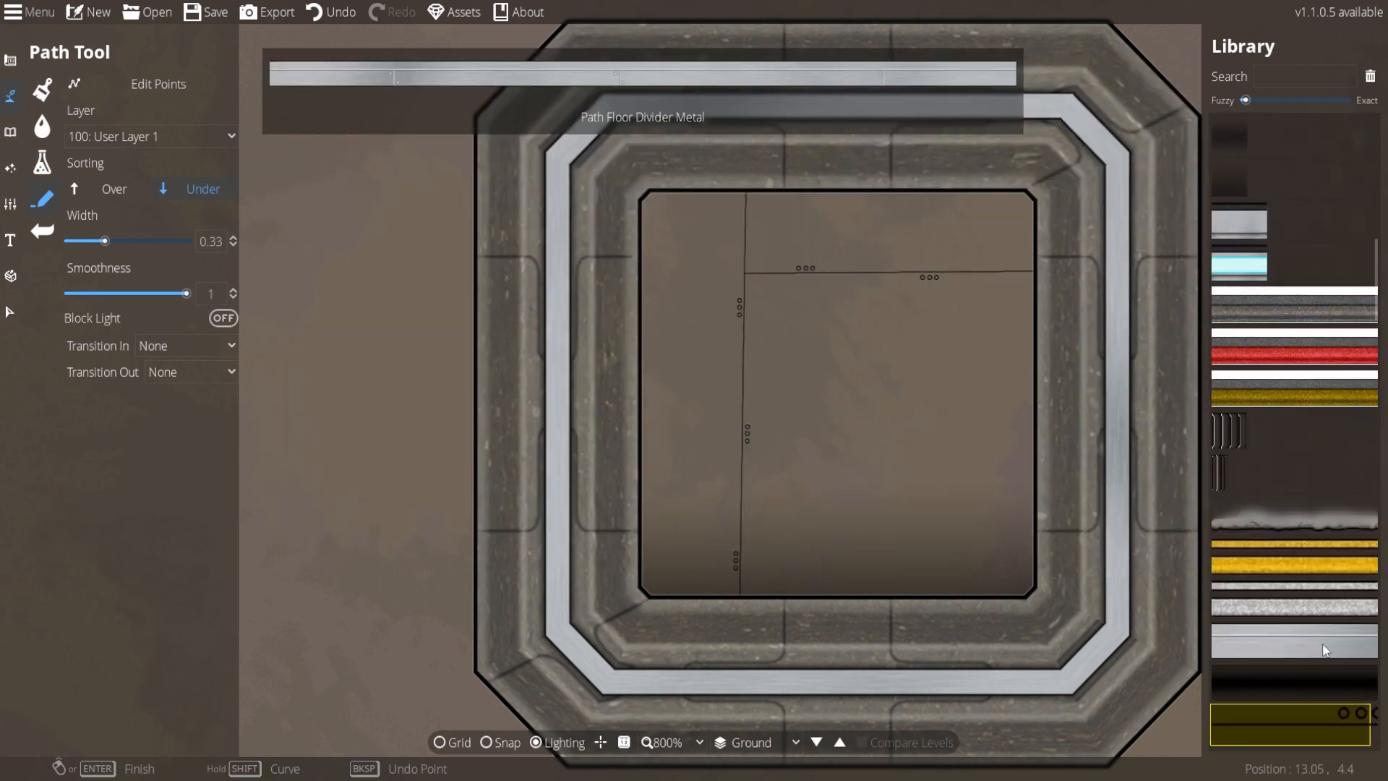
pyautogui.click(1321, 643)
pyautogui.moveTo(558, 459); pyautogui.dragTo(802, 435)
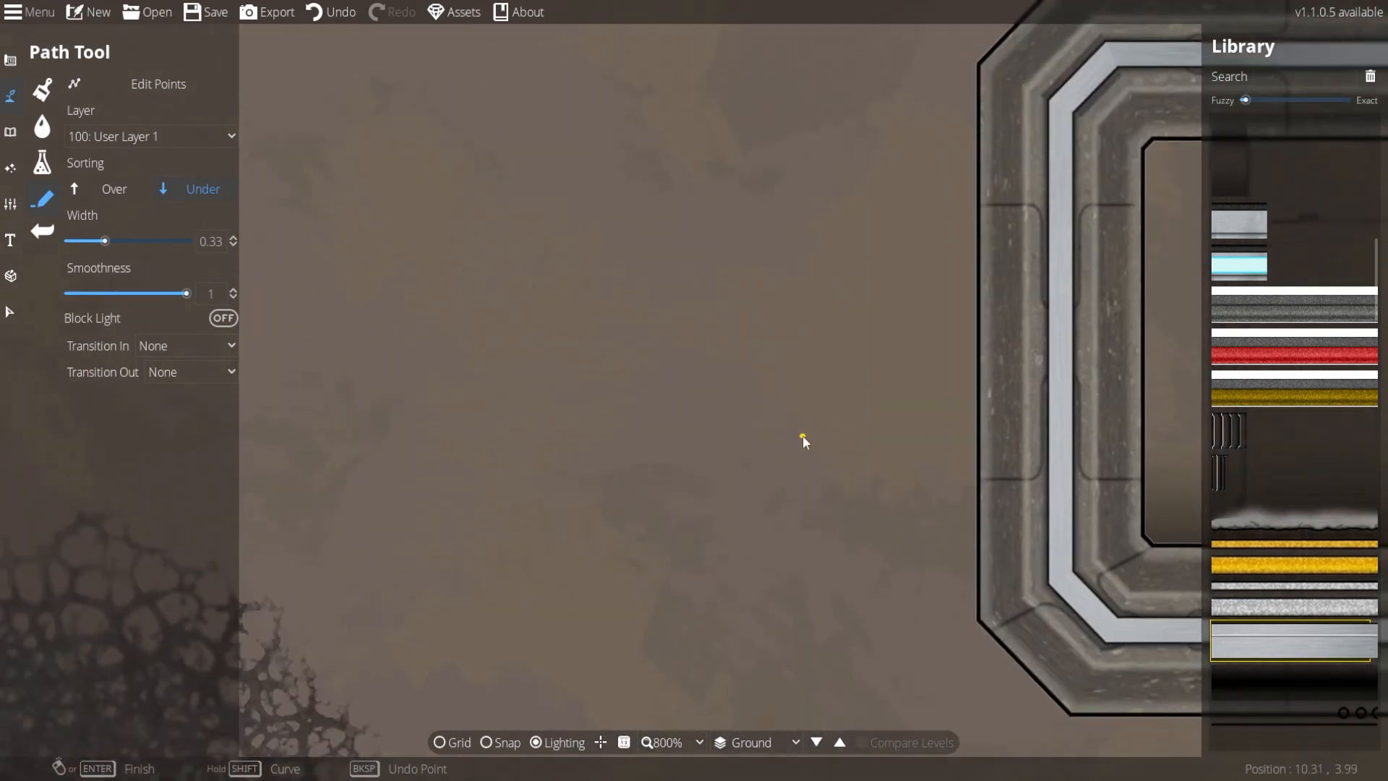
pyautogui.scroll(-2, 802, 436)
pyautogui.hotkey('ctrl', 'z')
pyautogui.press('Down')
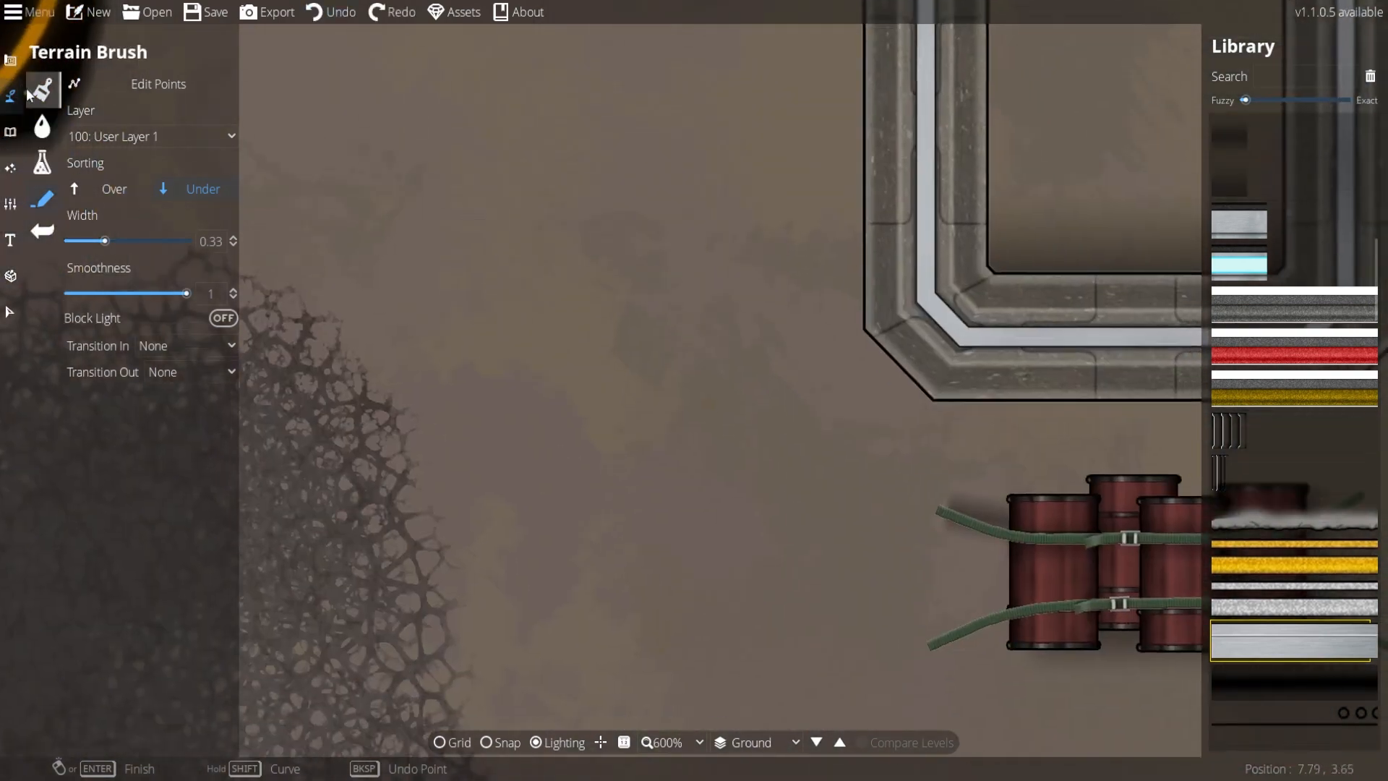
# Place rusty metal panel and ribbed metal pattern squares side by side below the barrels, and try a straight metal divider path along their shared edge.
pyautogui.click(45, 233)
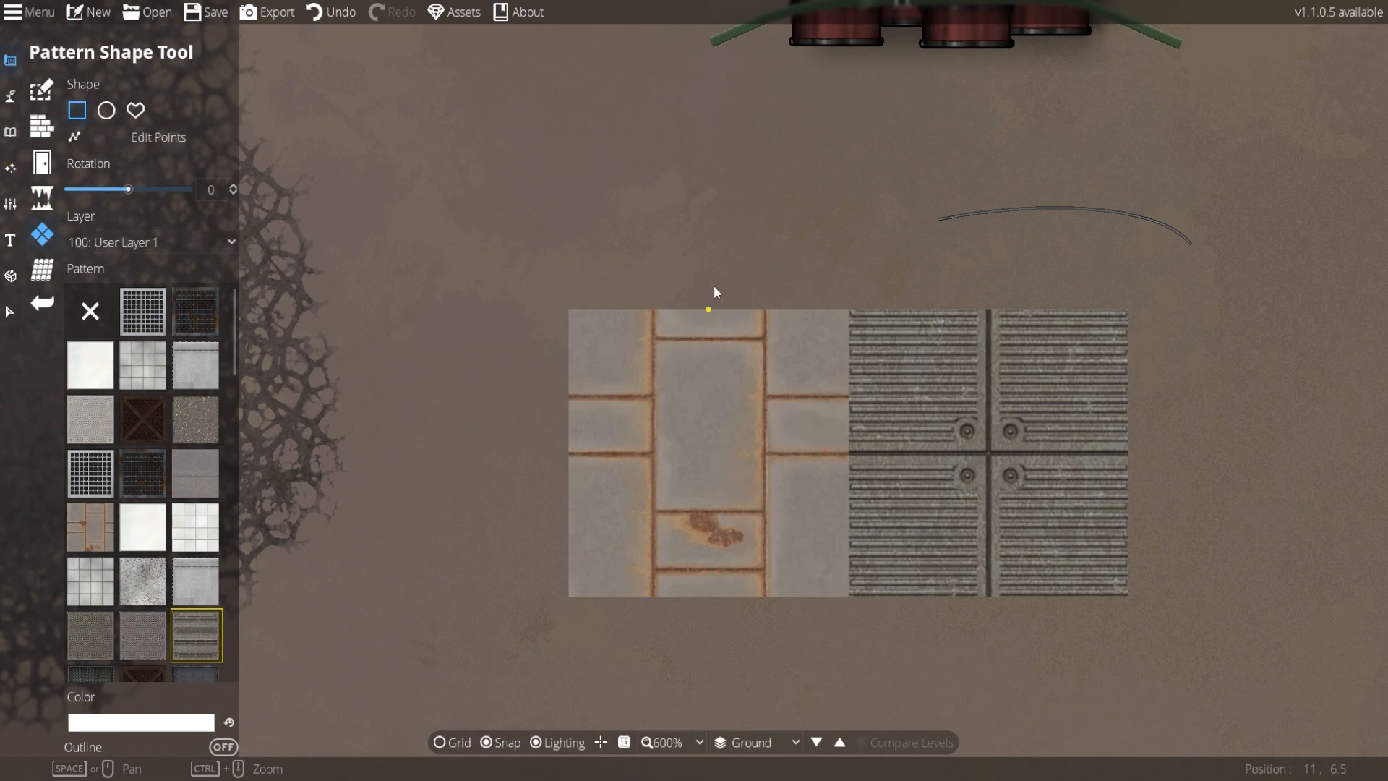
pyautogui.click(10, 96)
pyautogui.click(850, 595)
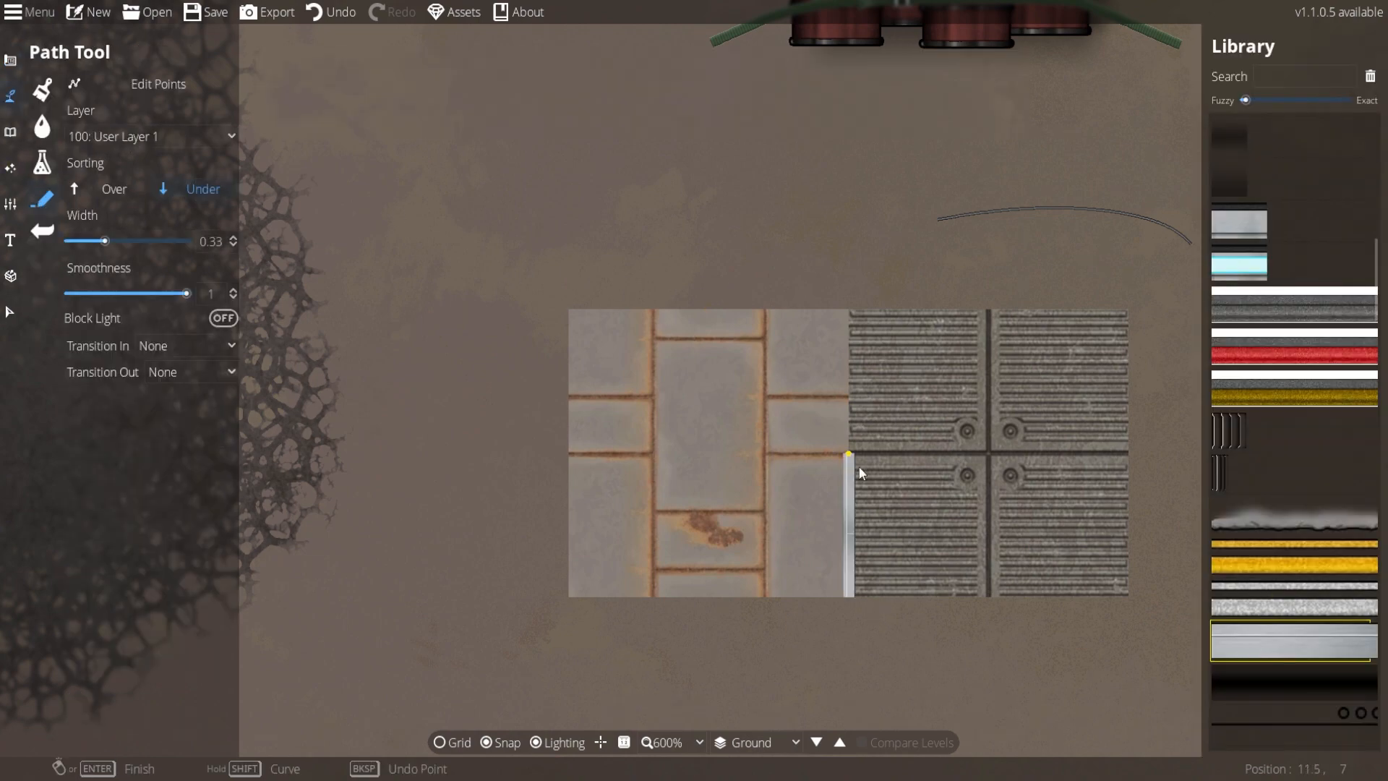
pyautogui.moveTo(1035, 599); pyautogui.dragTo(944, 393)
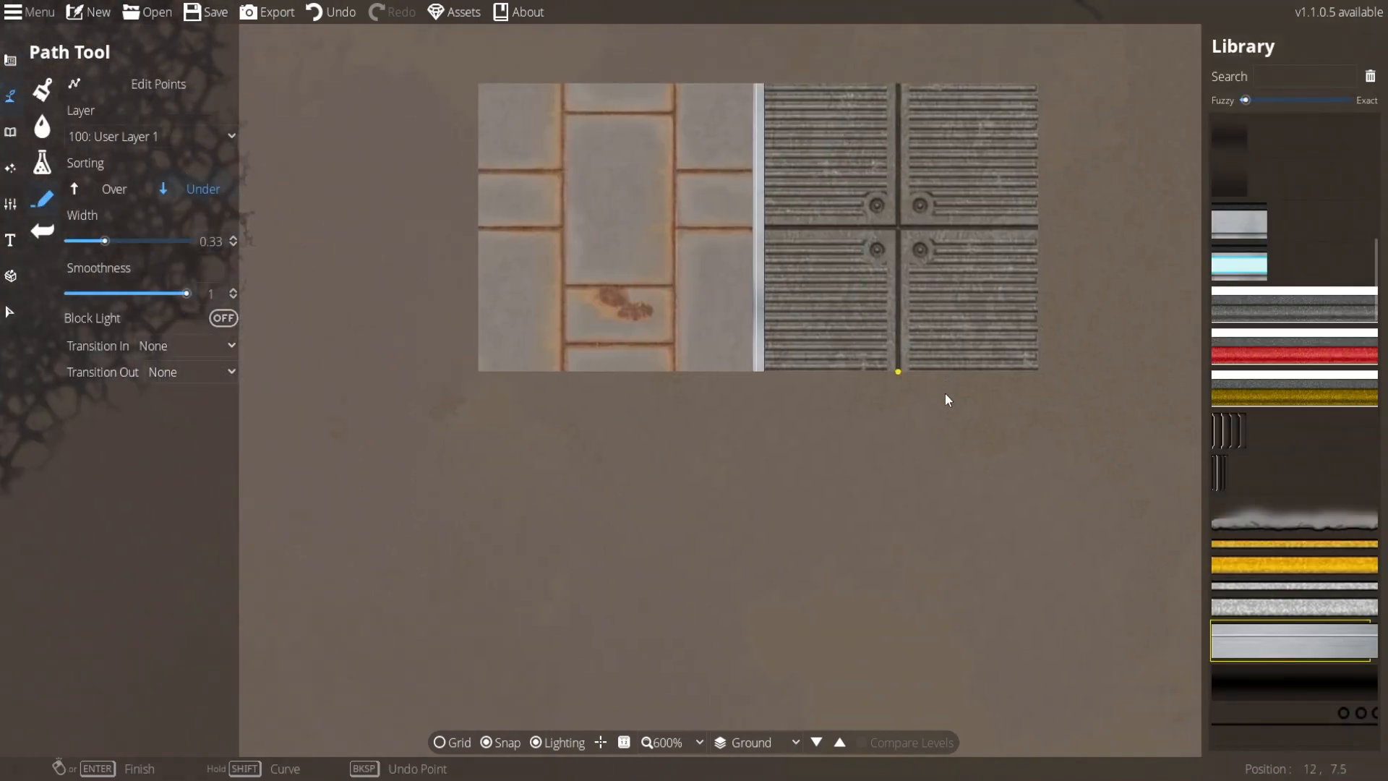
pyautogui.hotkey('ctrl', 'z')
# Try an L-shaped metal divider with a smooth bend from the squares' shared edge to 12, 7.5, and undo it.
pyautogui.click(758, 130)
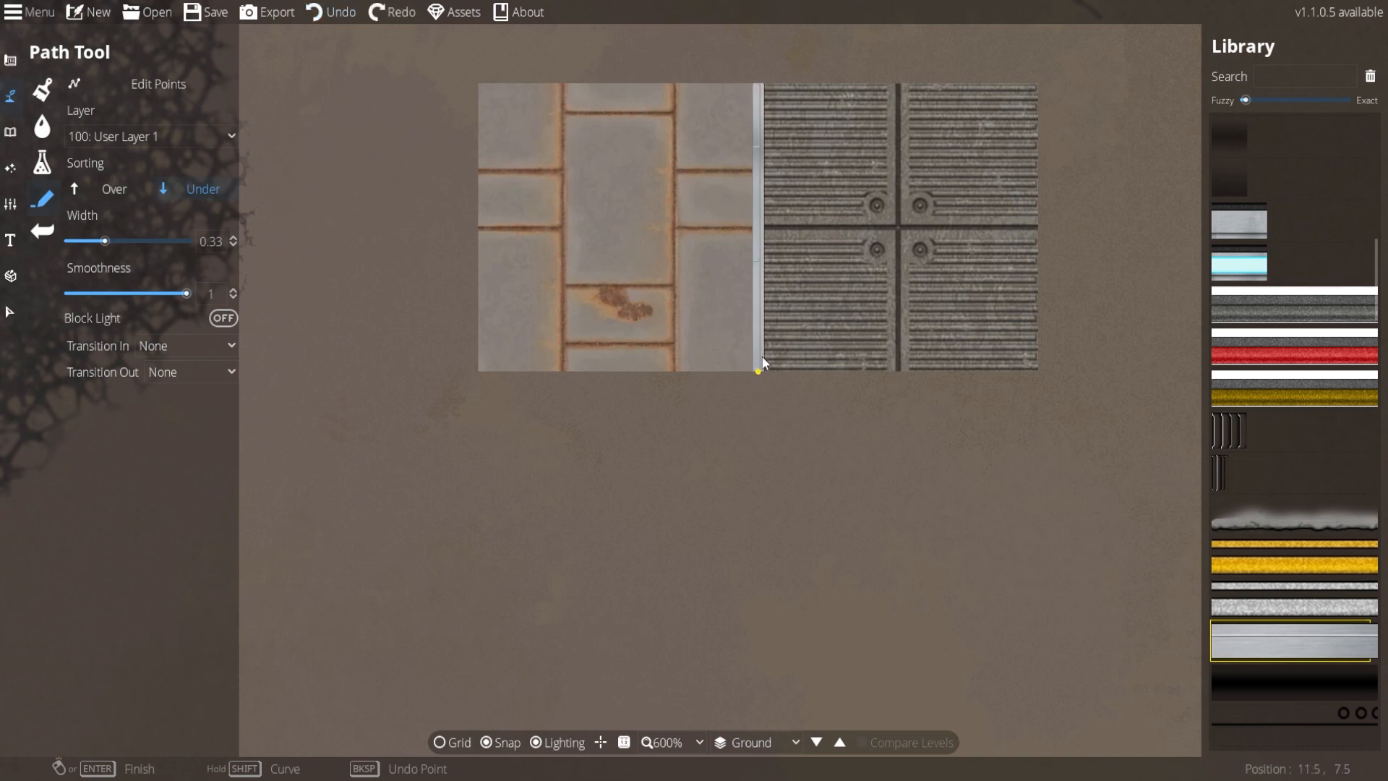
pyautogui.click(759, 374)
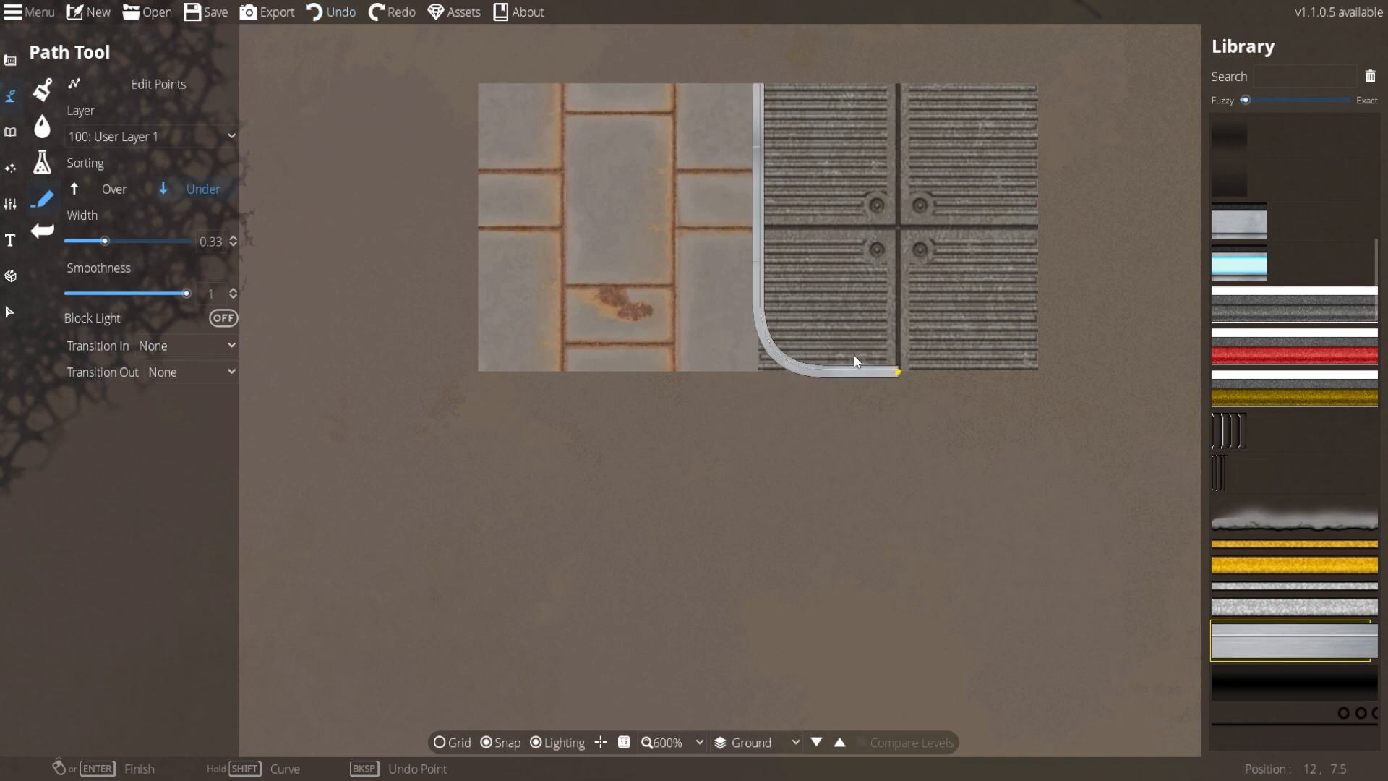
pyautogui.click(855, 359)
pyautogui.scroll(2, 788, 336)
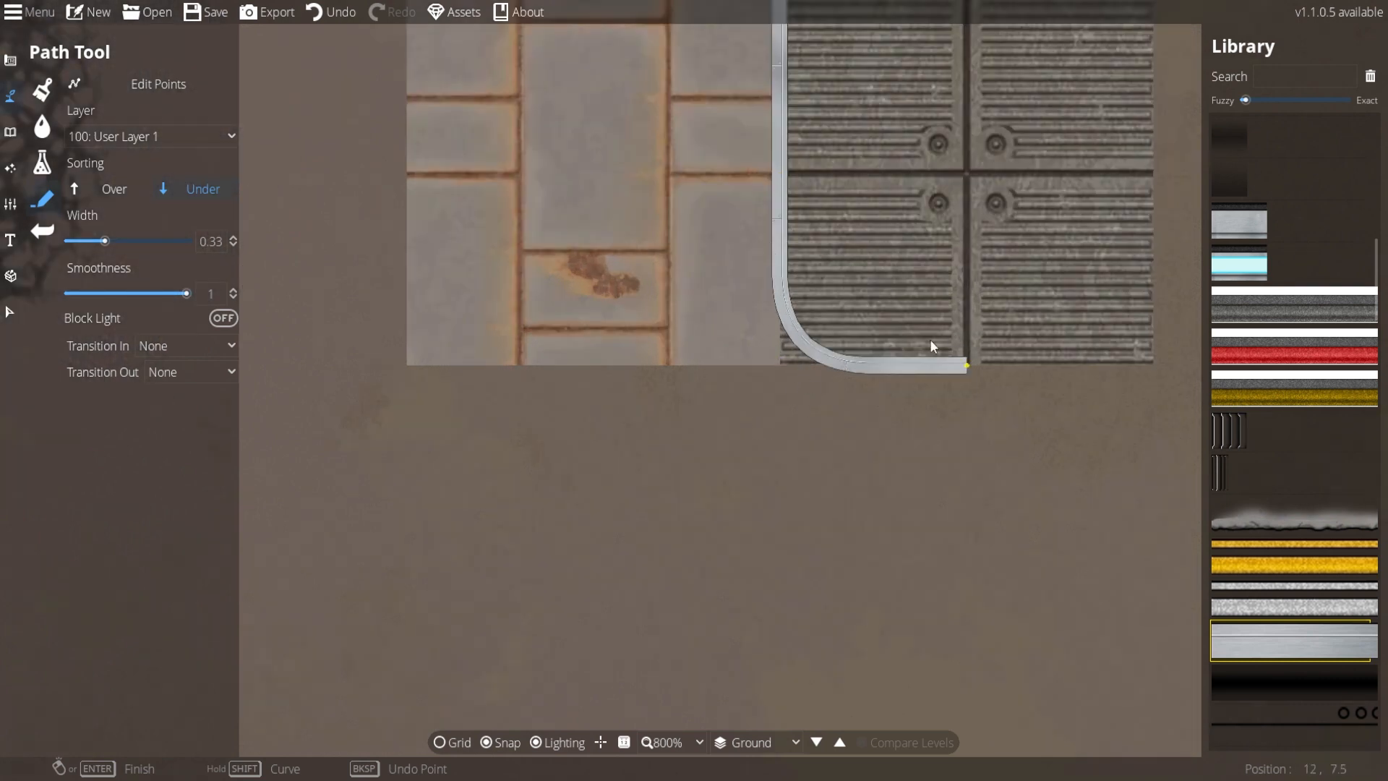
pyautogui.scroll(-2, 863, 363)
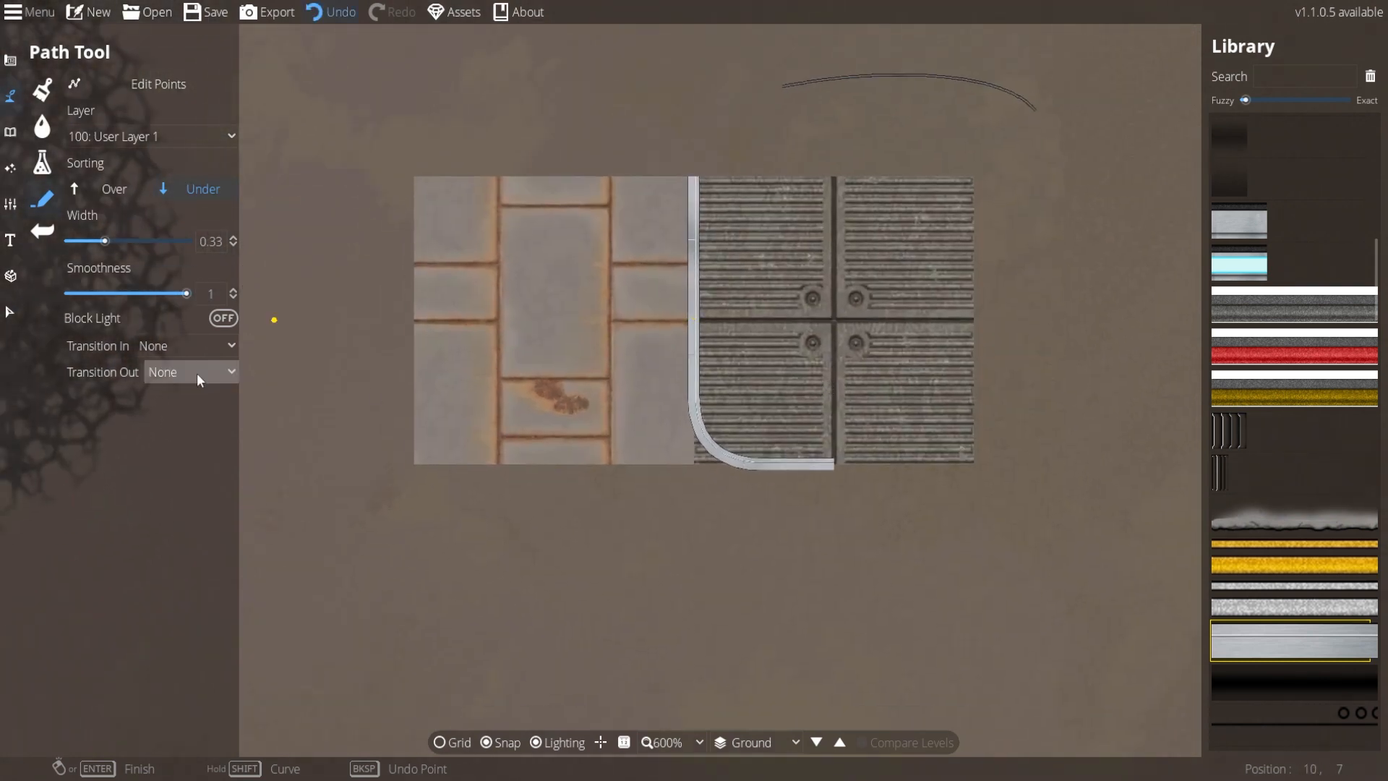
pyautogui.hotkey('ctrl', 'z')
# Set the path Smoothness to 0 and try the metal divider from 11.5, 6.5 to 11.5, 7.5 between the two squares.
pyautogui.moveTo(154, 294); pyautogui.dragTo(70, 293)
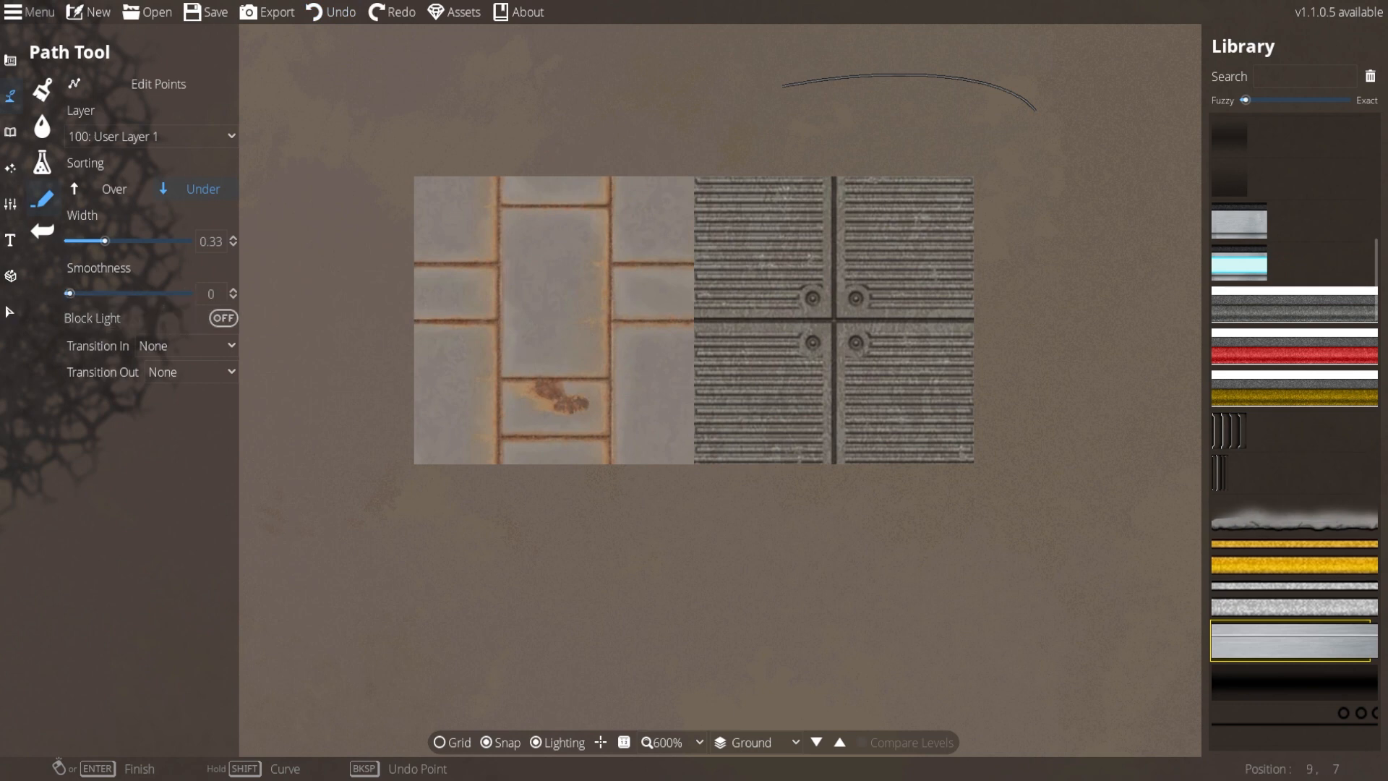
pyautogui.click(693, 174)
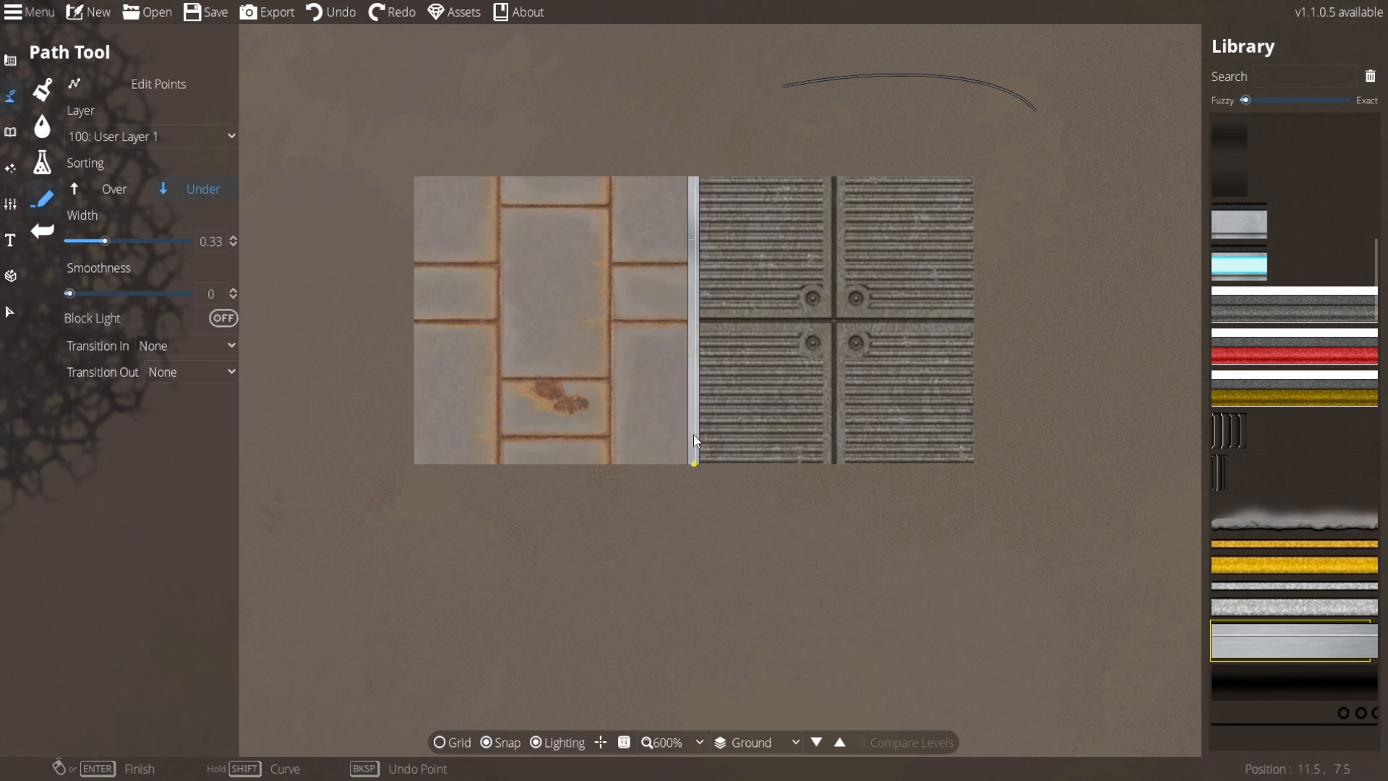
pyautogui.click(693, 459)
pyautogui.hotkey('ctrl', 'z')
# Lay a rusty metal panel floor from 11, 7 to 13, 9 with a ribbed metal square from 12, 7 to 13, 8.
pyautogui.press('p')
pyautogui.moveTo(694, 464); pyautogui.dragTo(944, 623)
pyautogui.press('g')
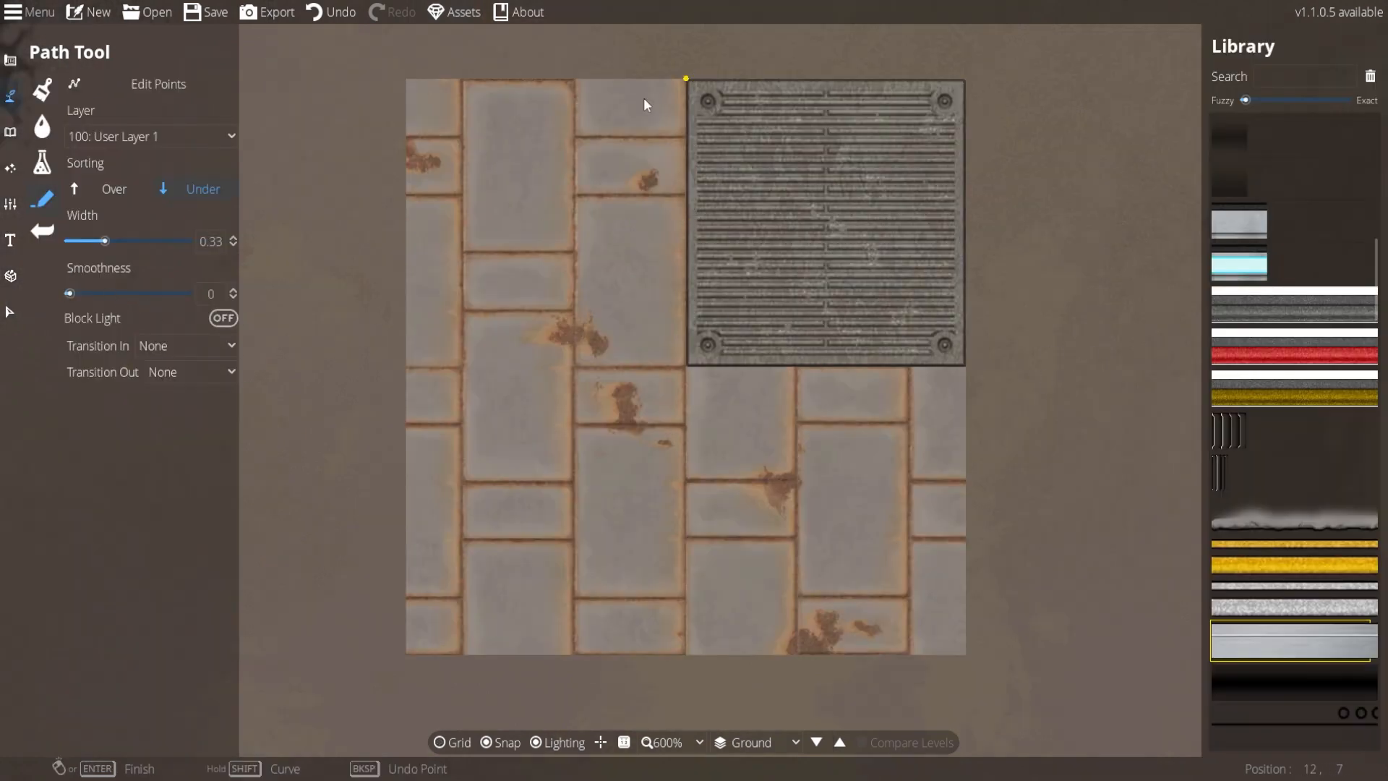
# Draw a sharp-cornered metal divider around the ribbed square through 12, 7, 12, 8 and 13, 8, using the grid to check alignment.
pyautogui.click(686, 87)
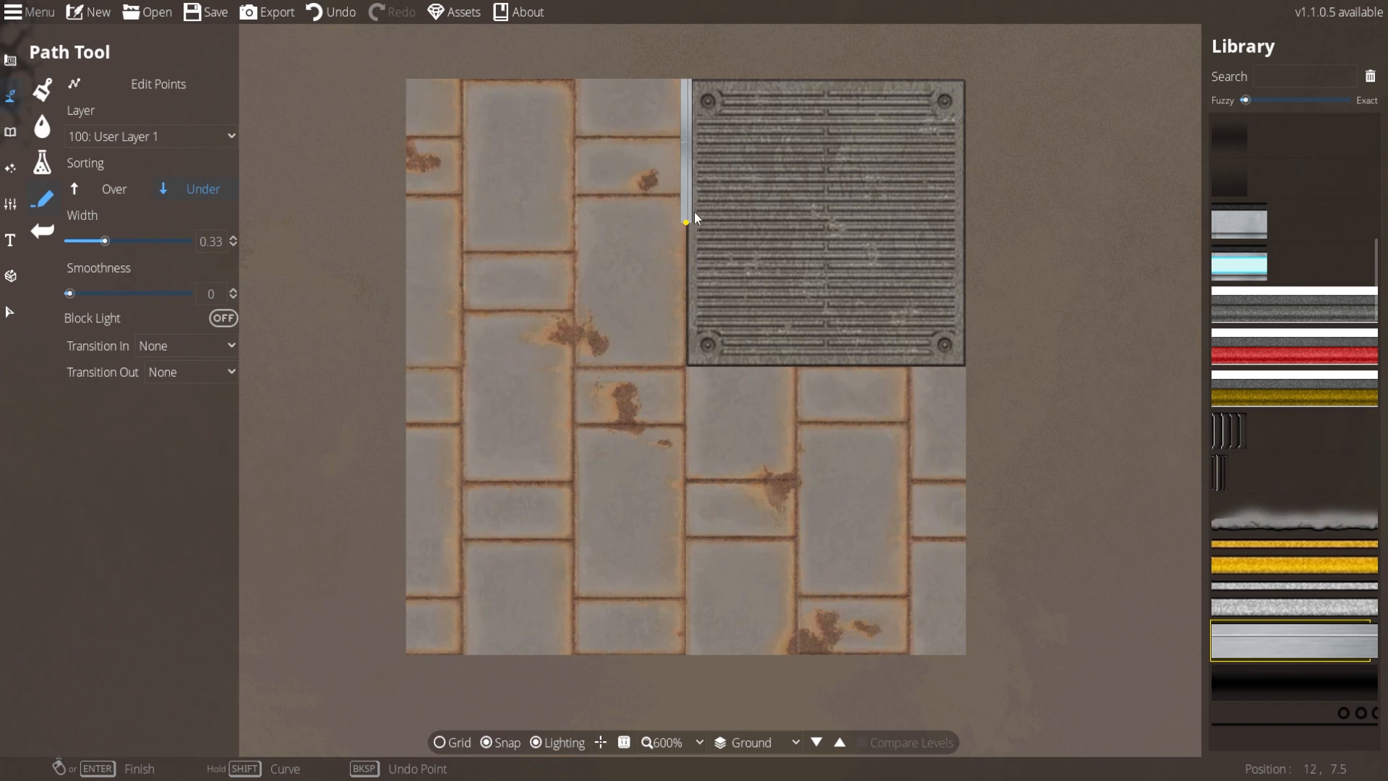
pyautogui.press('g')
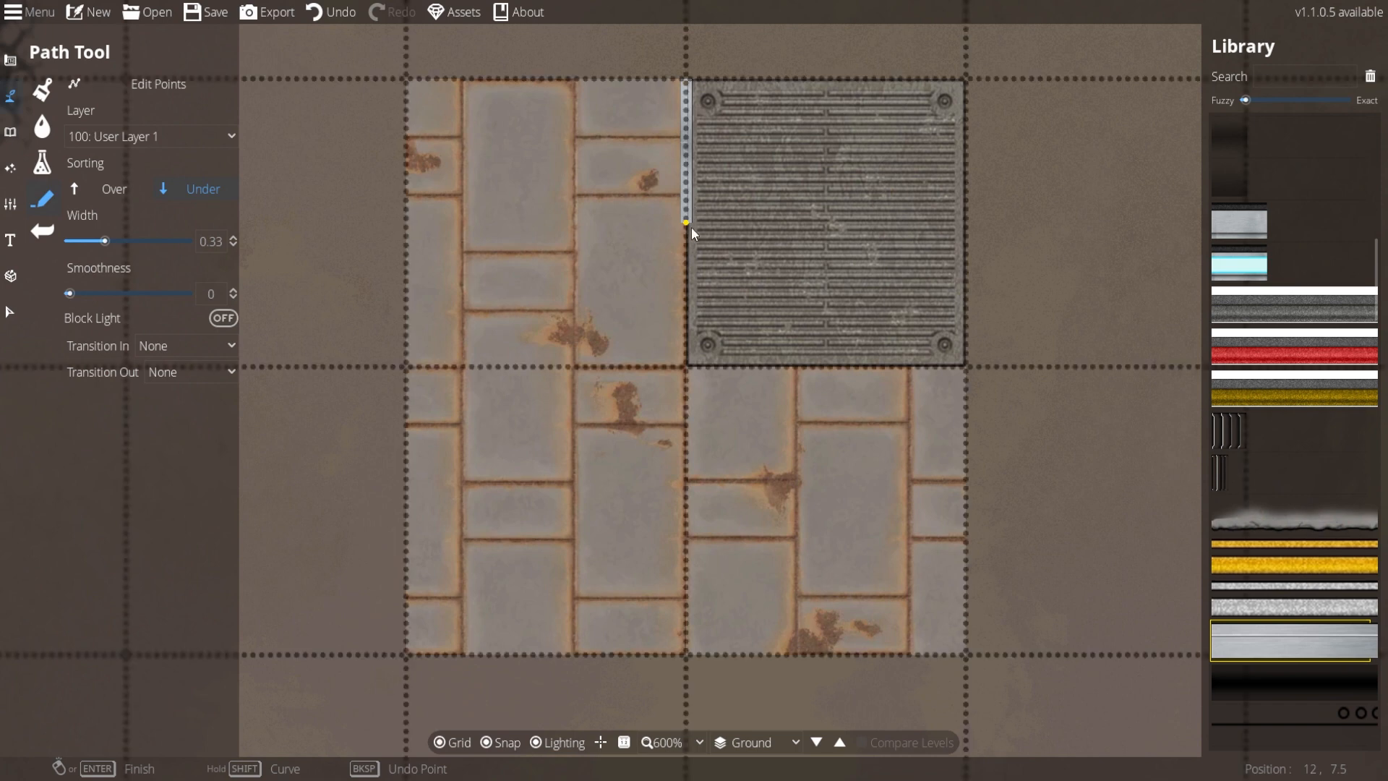
pyautogui.click(725, 374)
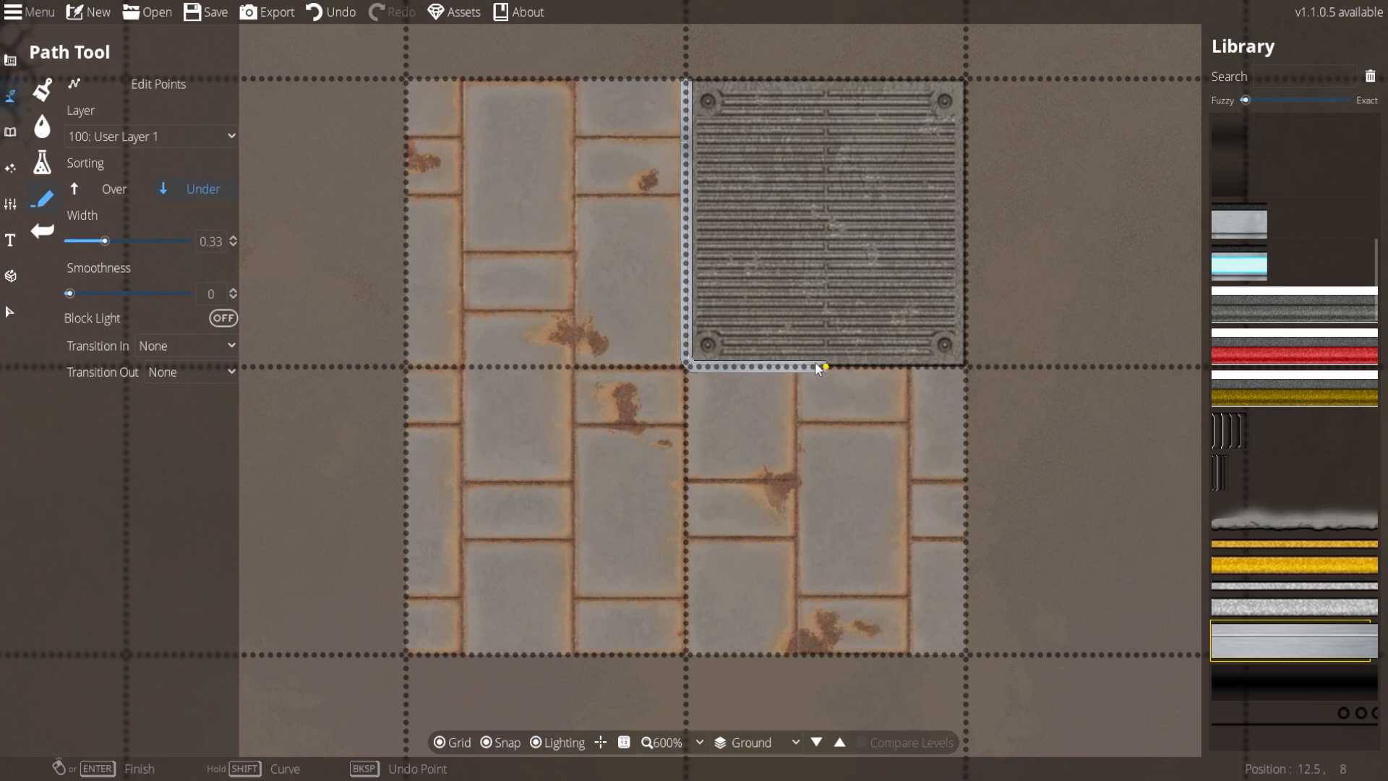
pyautogui.rightClick(956, 360)
pyautogui.press('g')
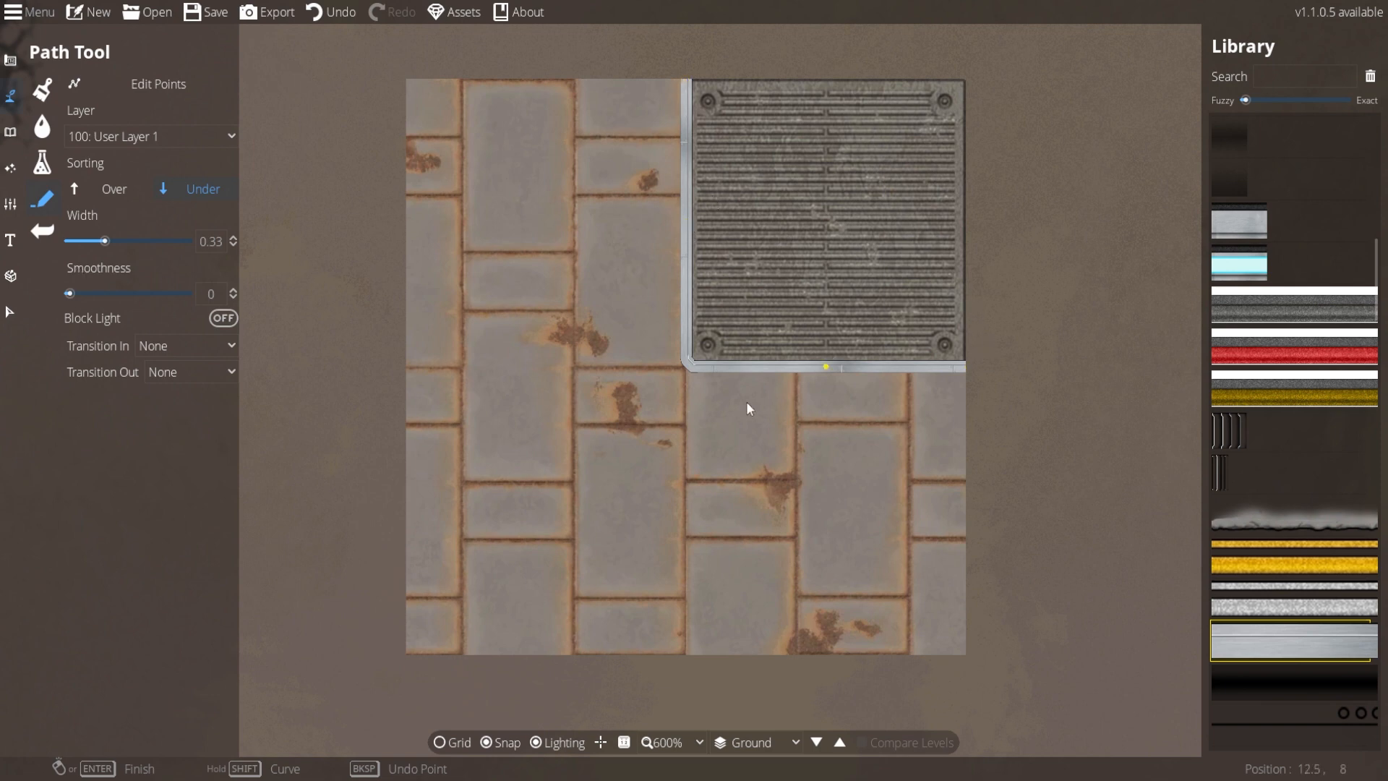
# Try a sharp-cornered metal divider around the rusty square below the ribbed one, through 12, 8, 12, 9 and 13, 9, and undo it.
pyautogui.press('s')
pyautogui.click(659, 241)
pyautogui.click(659, 528)
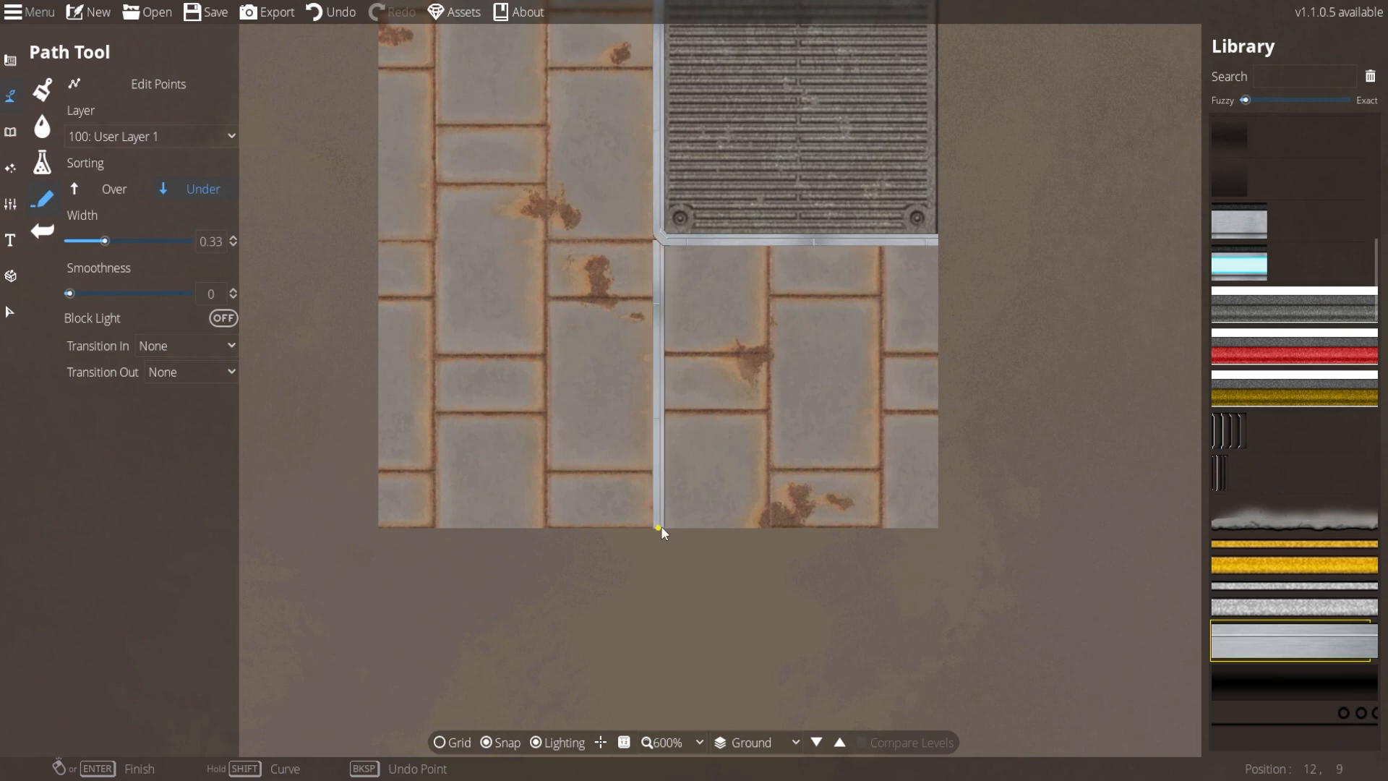
pyautogui.rightClick(934, 520)
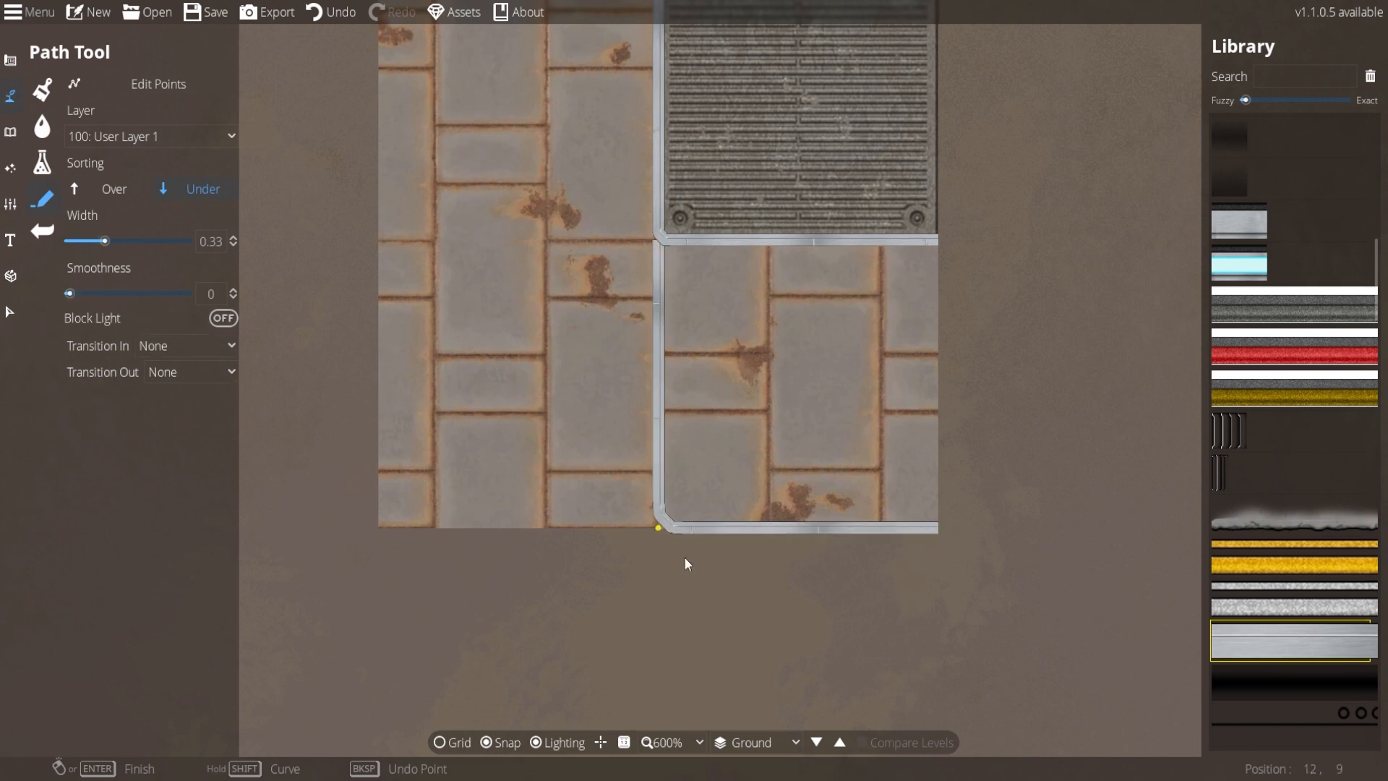
pyautogui.hotkey('ctrl', 'z')
# Set the path Smoothness to 1 and draw a rounded metal divider from 12, 8 around 12, 9 to 13, 9.
pyautogui.click(141, 295)
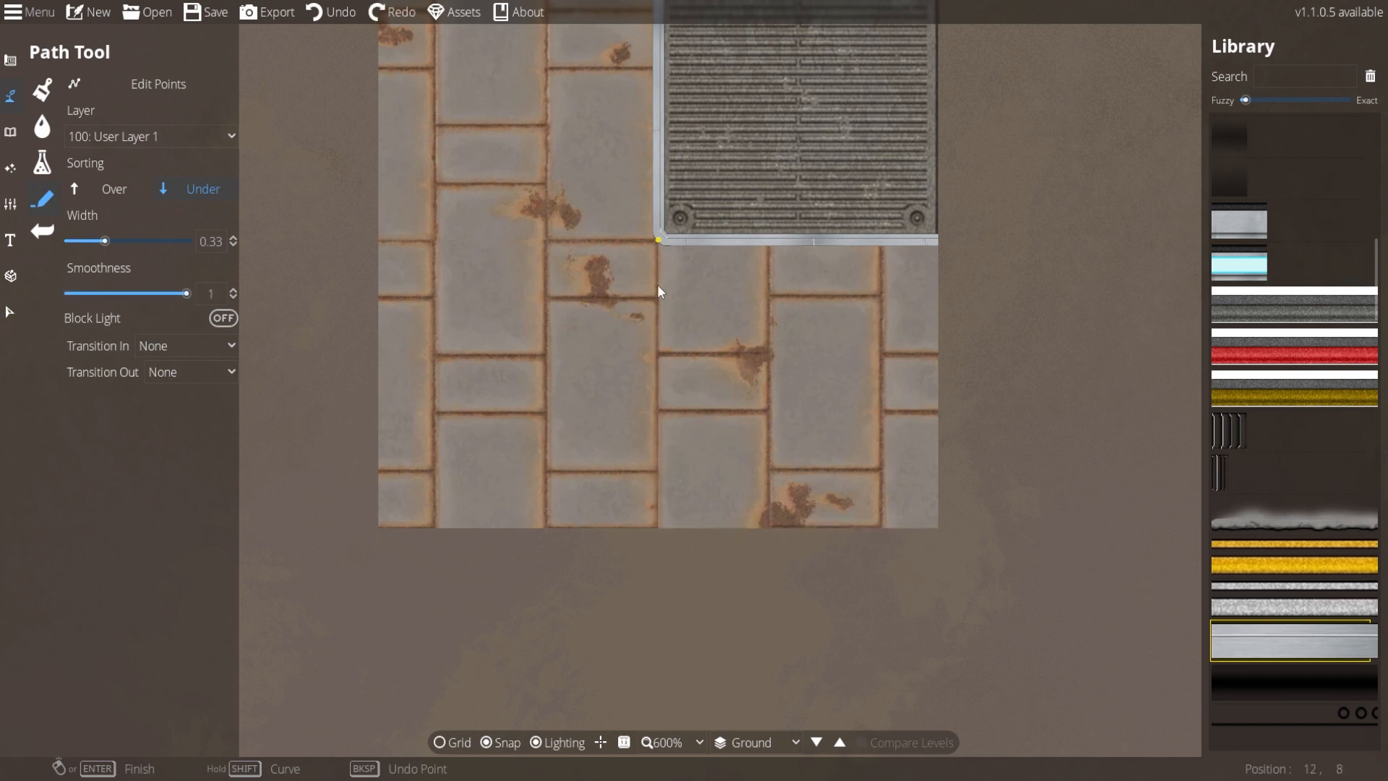
pyautogui.click(707, 526)
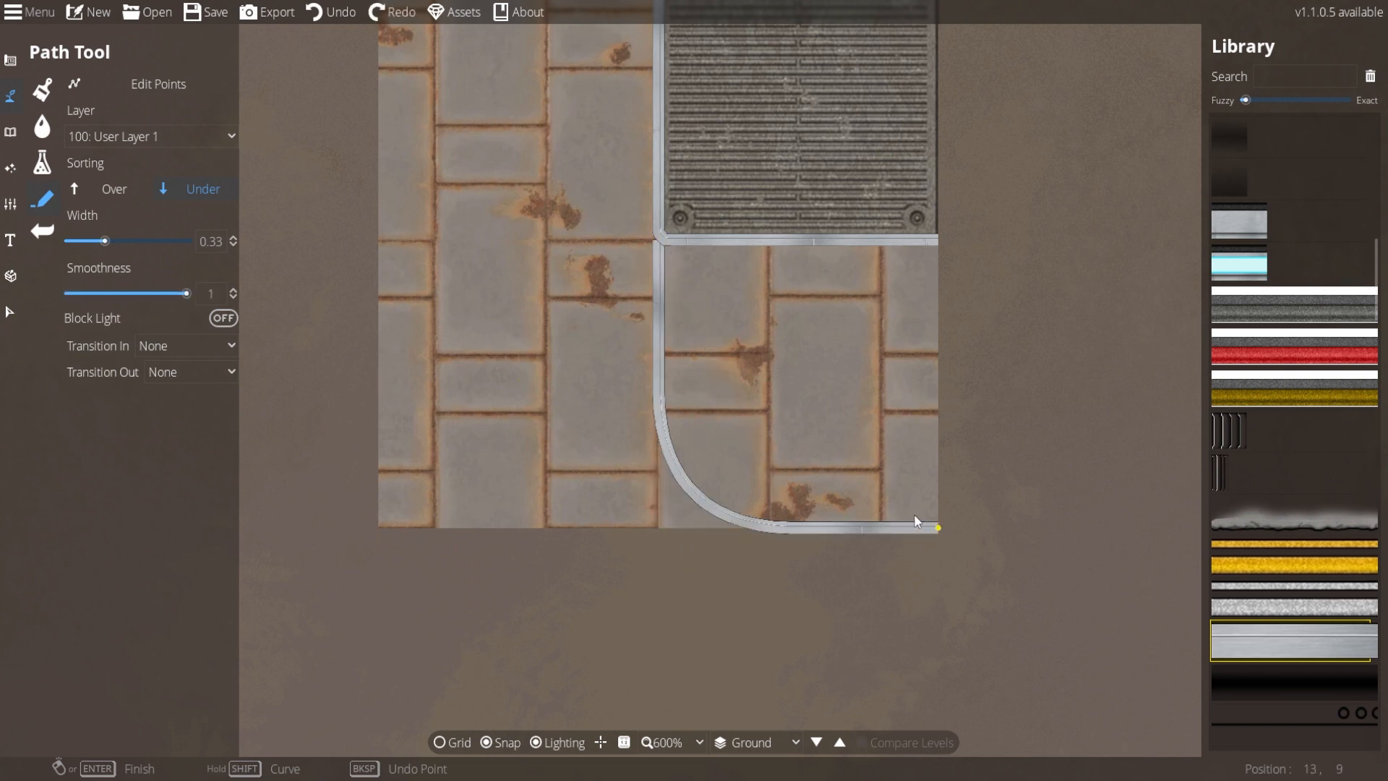
pyautogui.moveTo(414, 261); pyautogui.dragTo(507, 284)
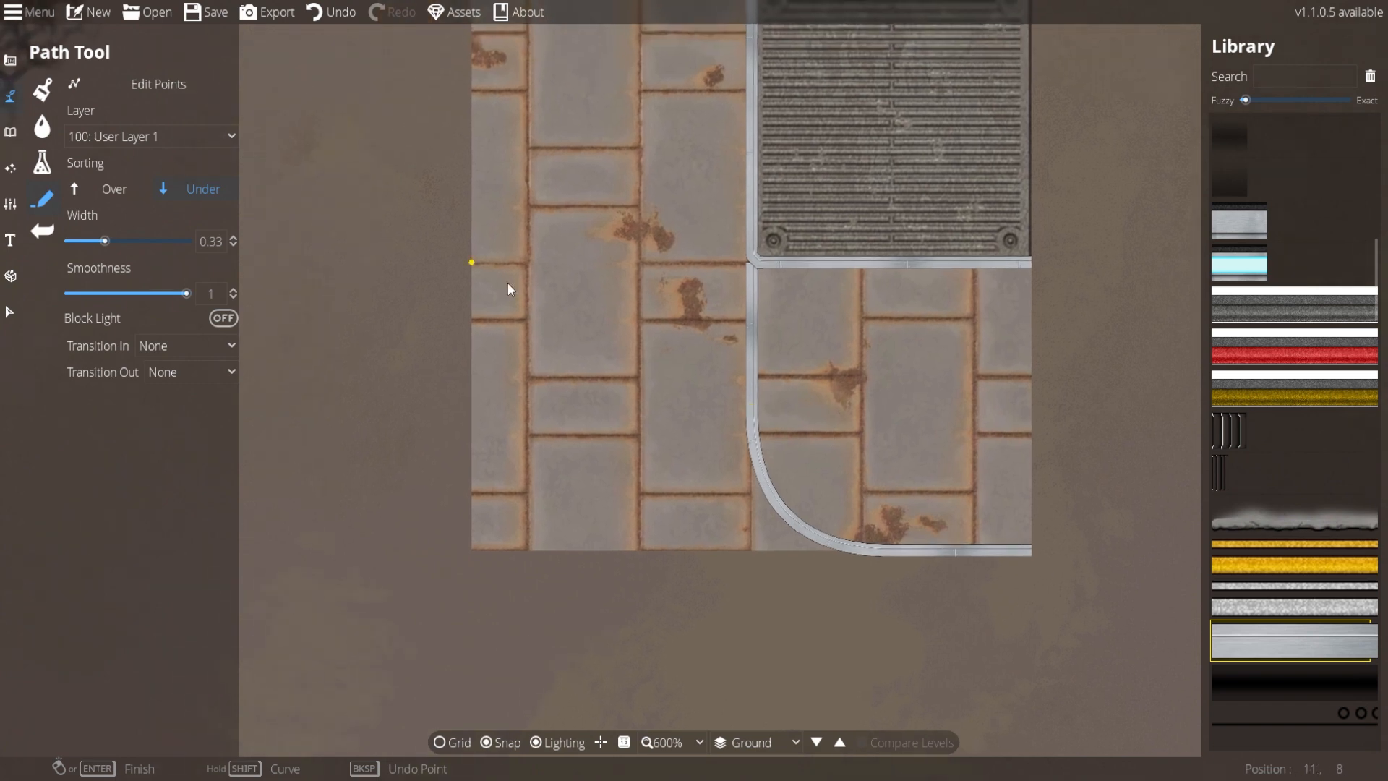
pyautogui.click(498, 538)
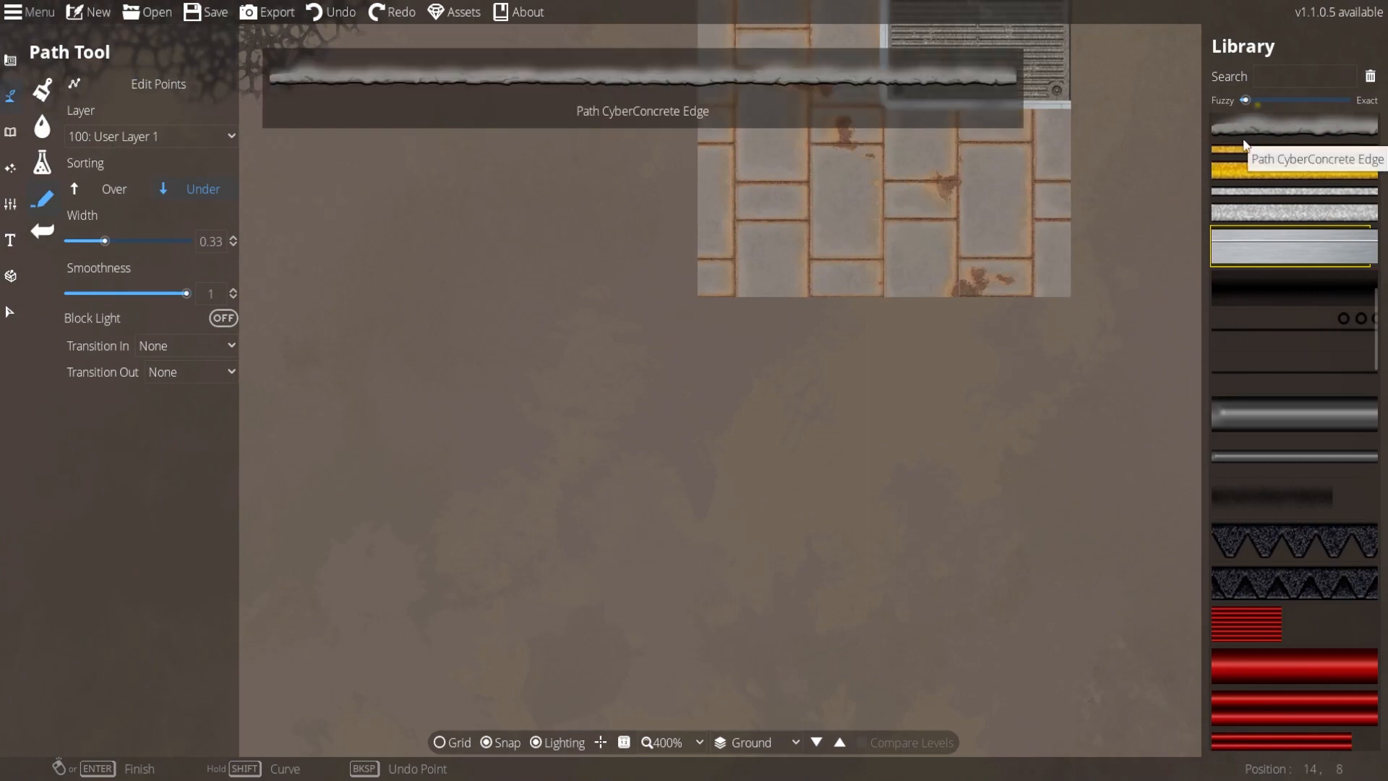
# With snapping off, draw a seven-sided freeform concrete slab below the rusty floor, spanning about 9, 9.5 to 12, 11.
pyautogui.moveTo(896, 205); pyautogui.dragTo(903, 365)
pyautogui.moveTo(788, 484); pyautogui.dragTo(824, 151)
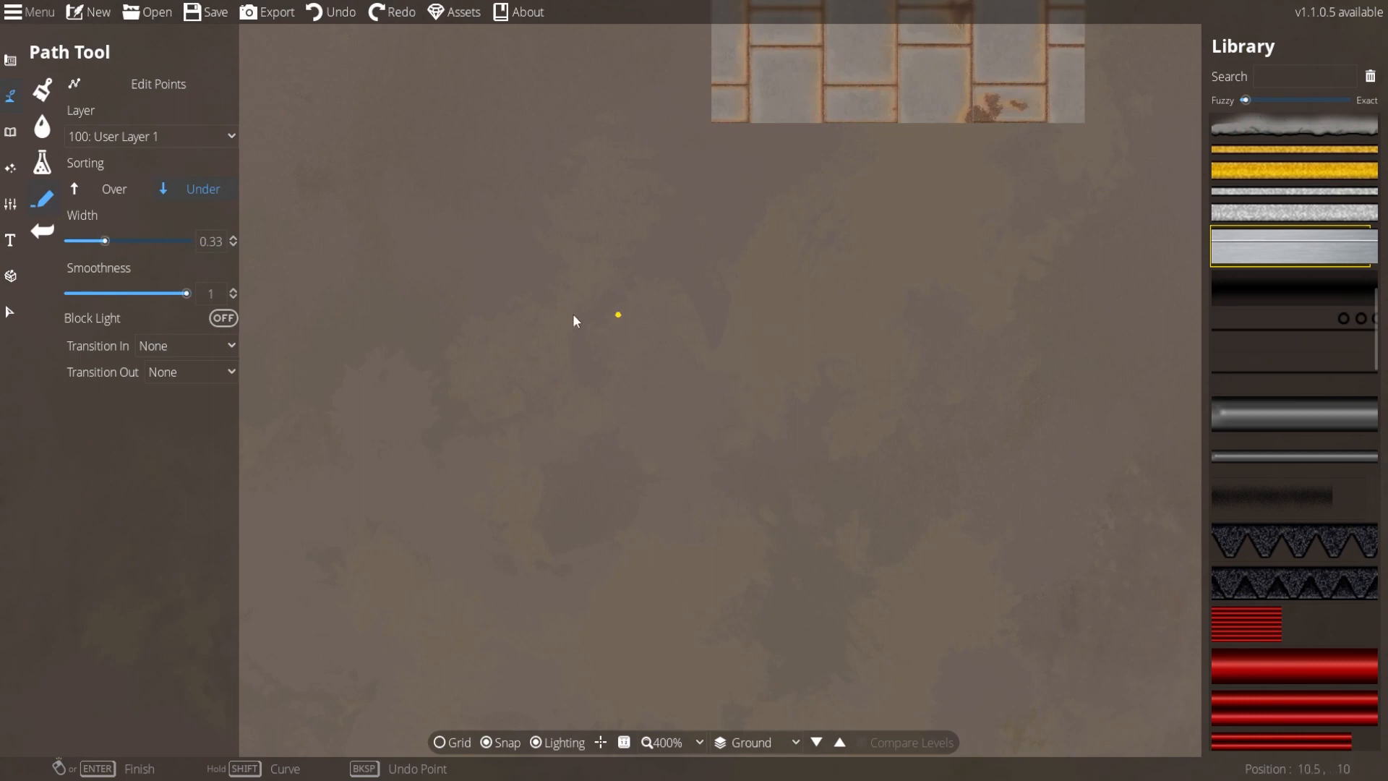
pyautogui.click(11, 60)
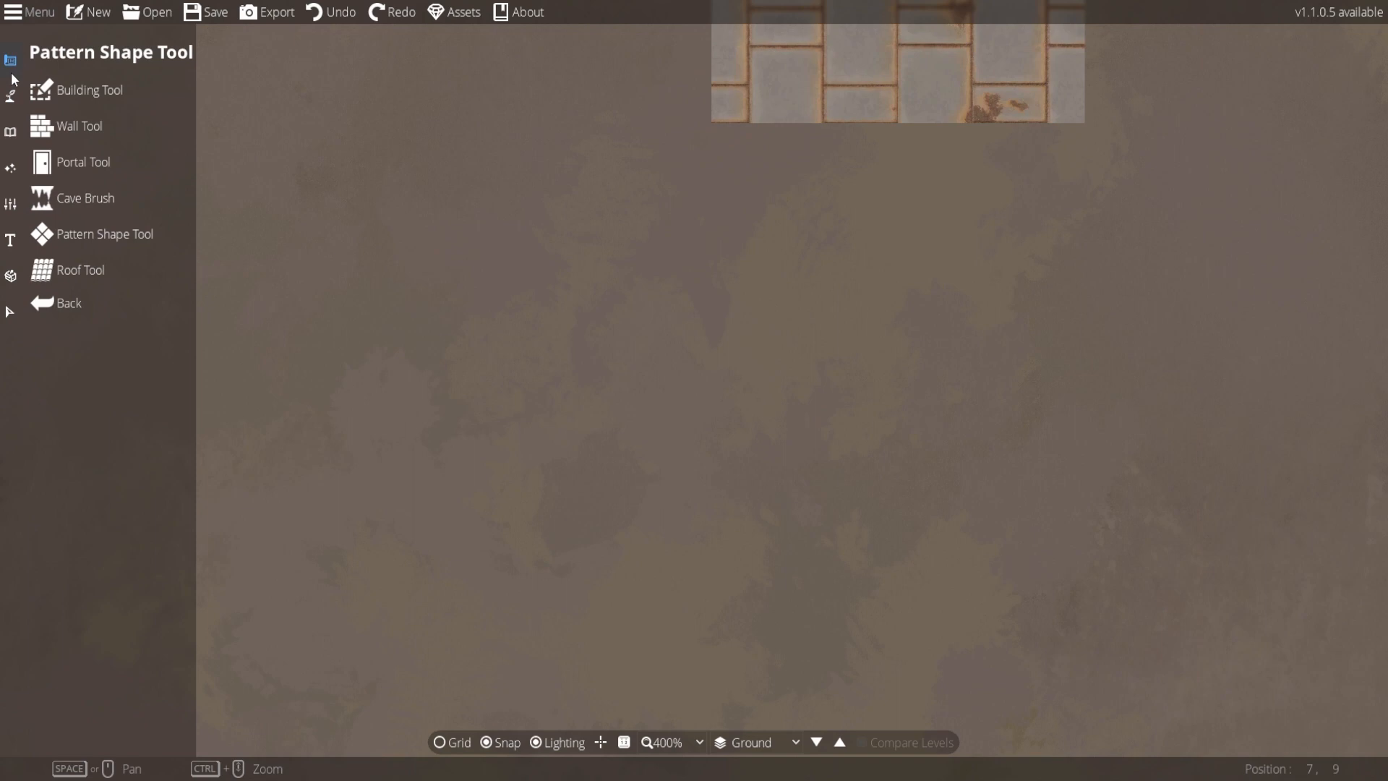
pyautogui.click(85, 228)
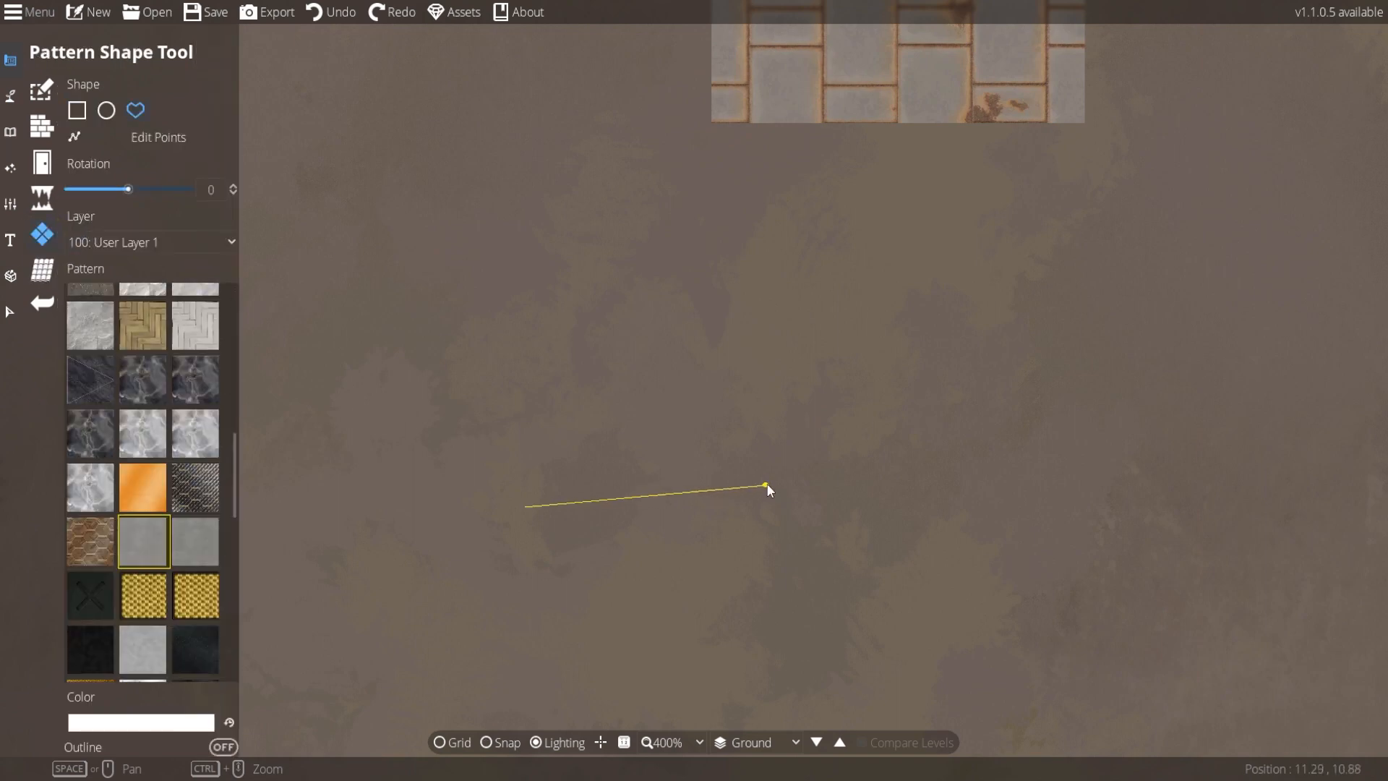
pyautogui.click(766, 483)
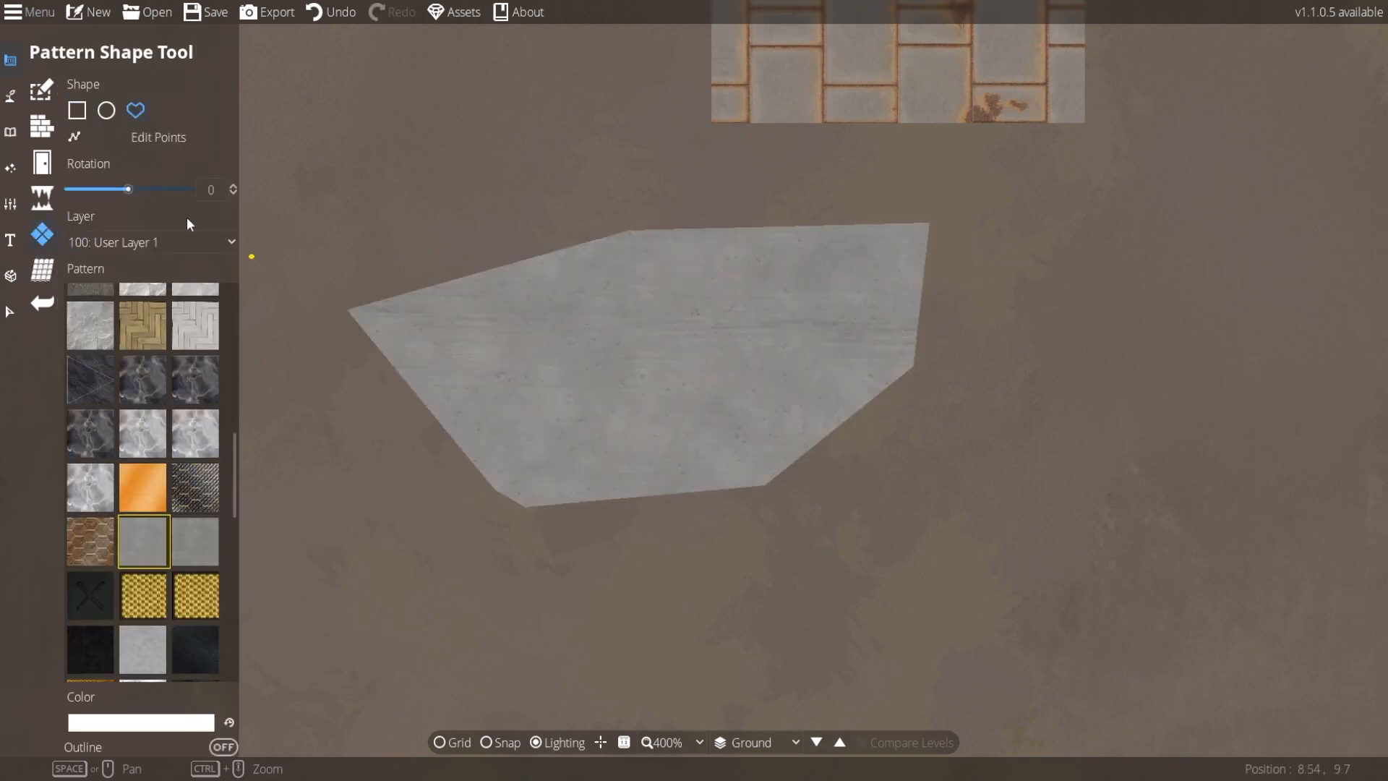
# Choose the Path CyberConcrete Edge asset for path drawing and set its Width to 1.
pyautogui.click(10, 96)
pyautogui.click(76, 201)
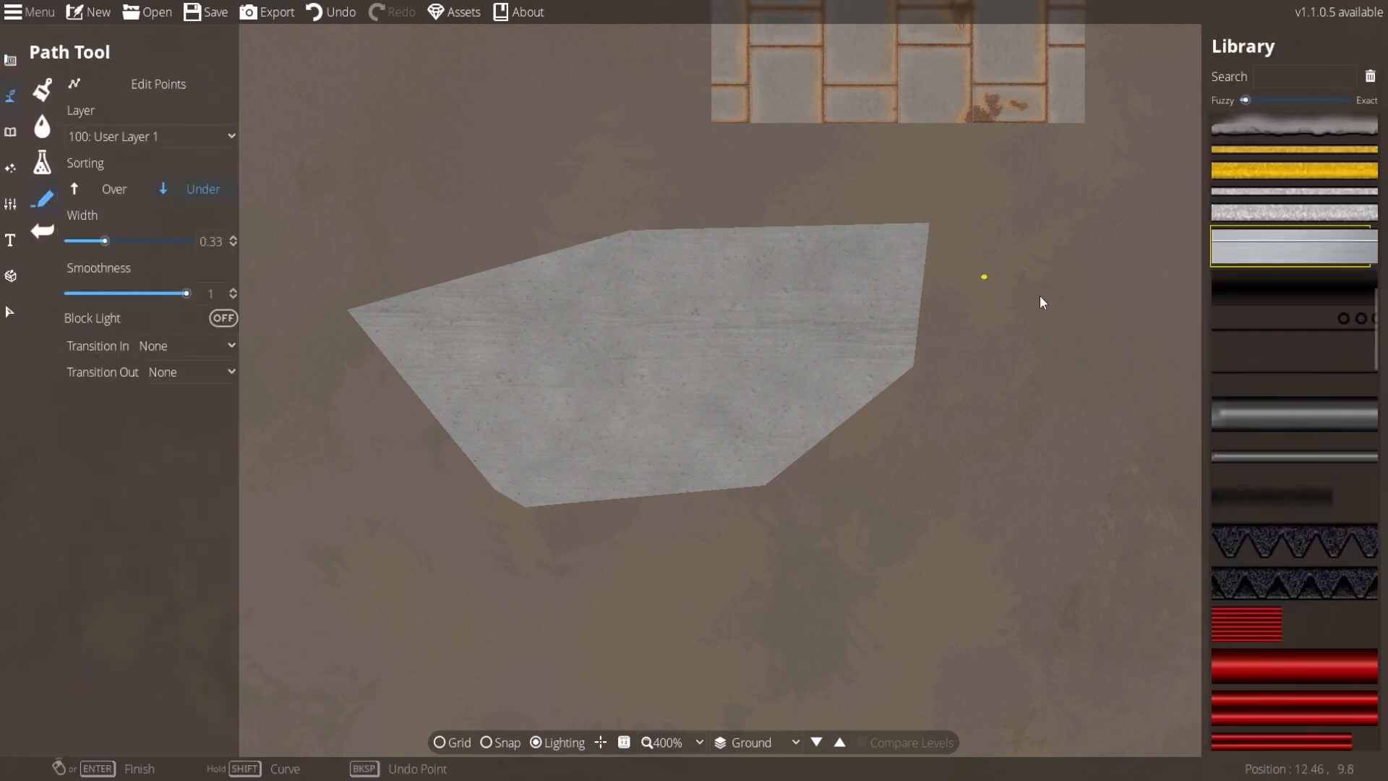
pyautogui.moveTo(1266, 244)
pyautogui.scroll(1, 1266, 245)
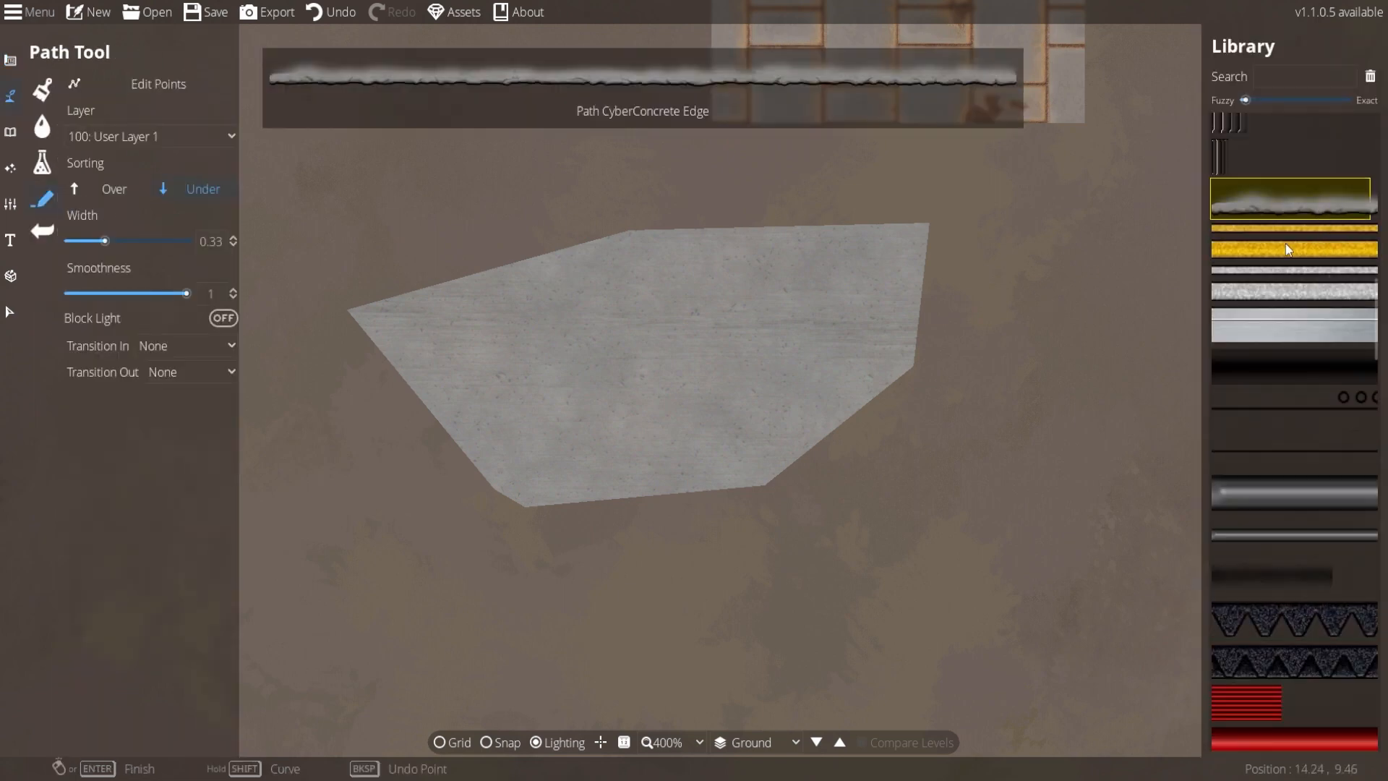
pyautogui.click(1290, 198)
pyautogui.click(622, 547)
pyautogui.hotkey('ctrl', 'z')
pyautogui.doubleClick(217, 241)
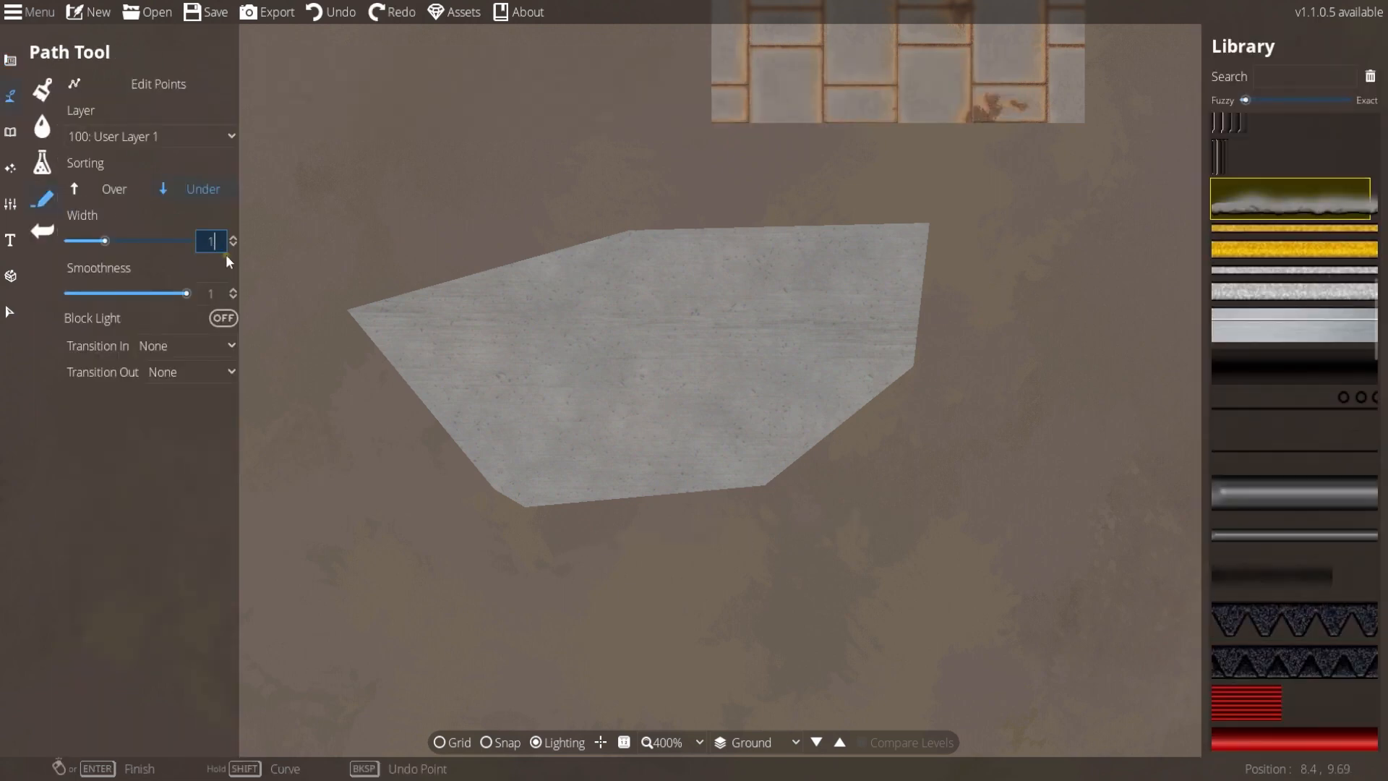
pyautogui.write('1')
pyautogui.press('Return')
# Trace the concrete edge path around the whole outline of the slab, starting and ending at its lower corner near 10, 11.
pyautogui.scroll(2, 604, 335)
pyautogui.click(484, 600)
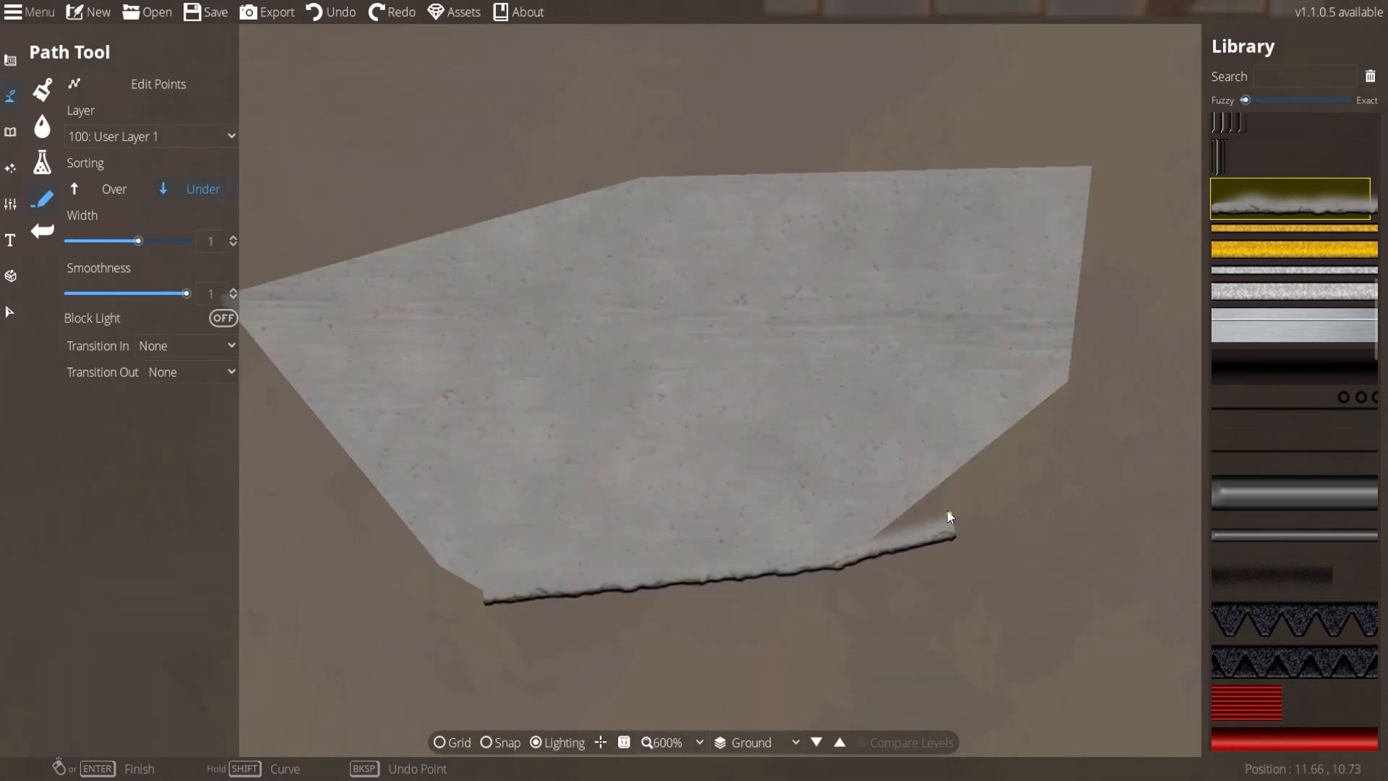
pyautogui.click(949, 515)
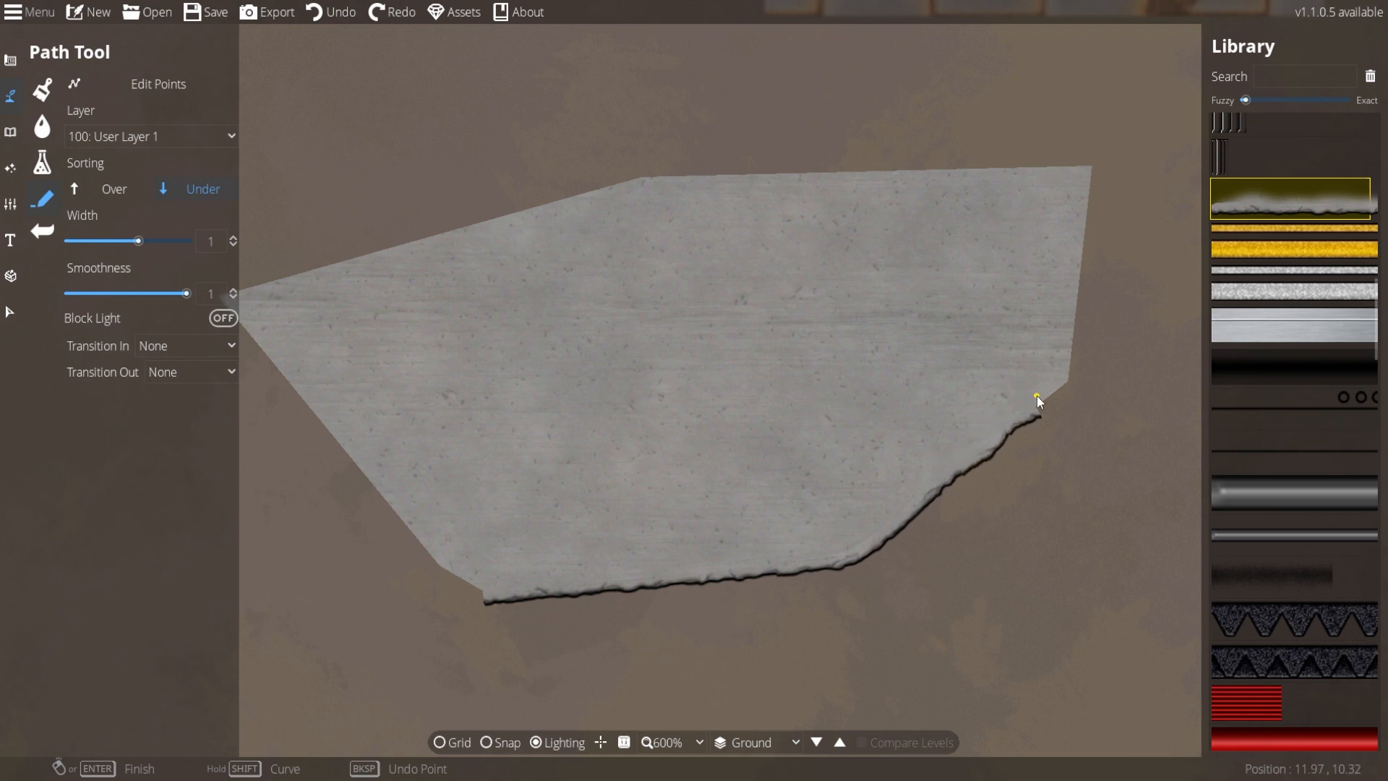
pyautogui.click(1062, 370)
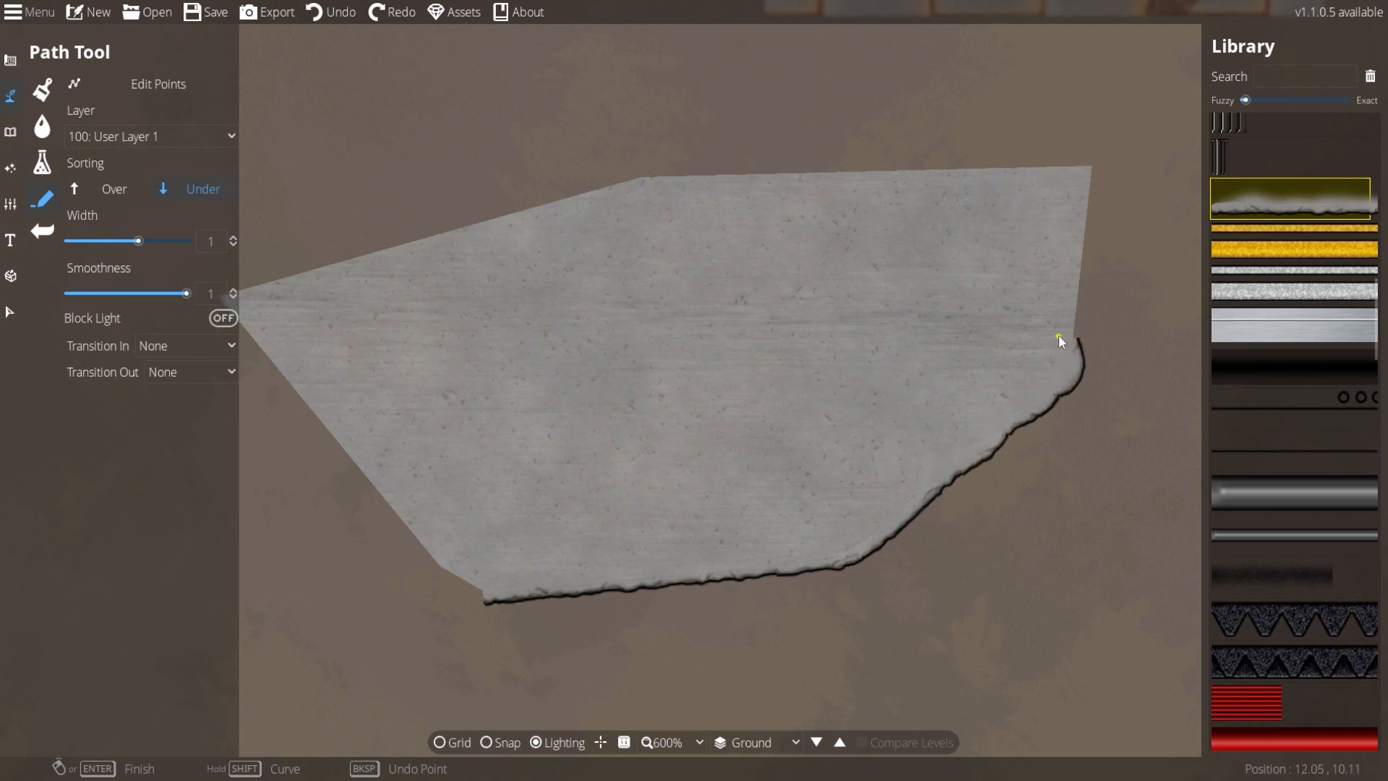
pyautogui.keyDown('shift'); pyautogui.click(1040, 188); pyautogui.keyUp('shift')
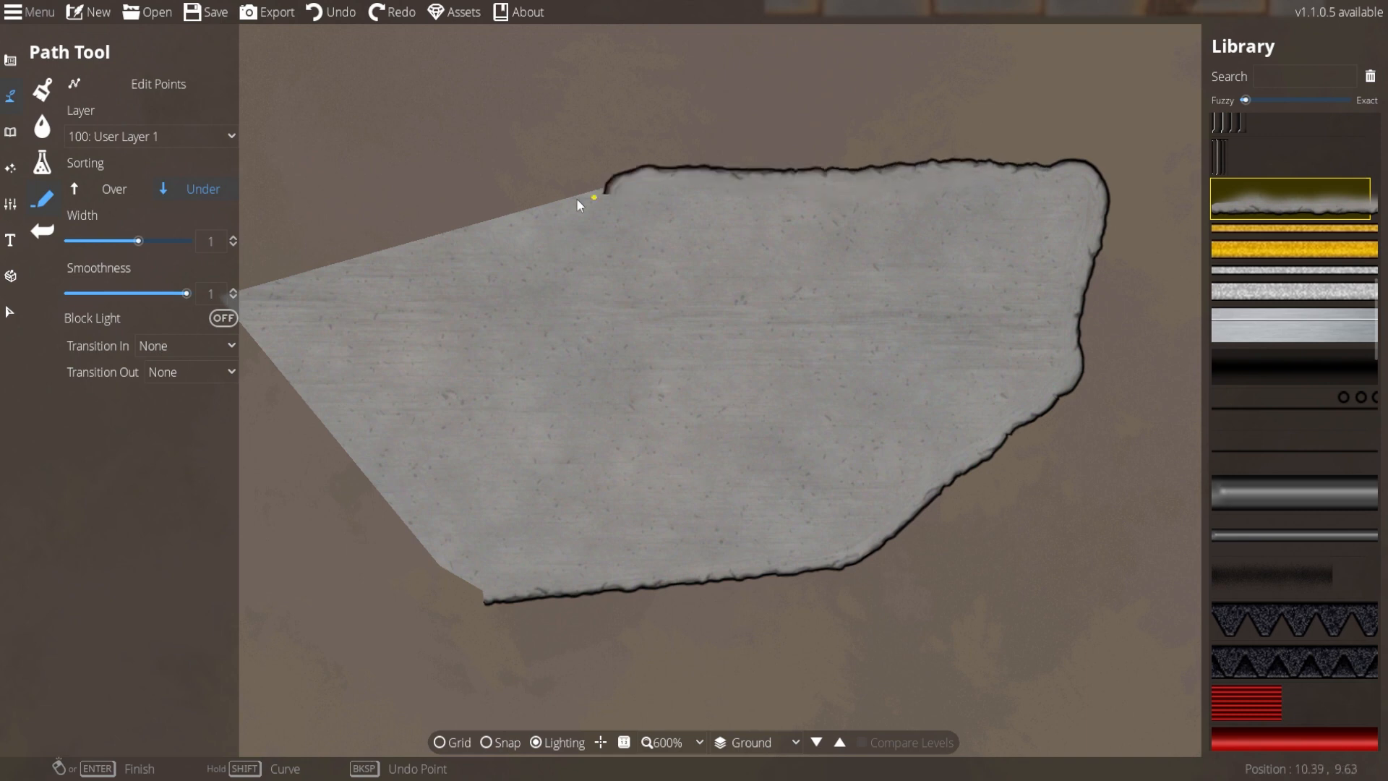
pyautogui.click(407, 261)
pyautogui.moveTo(464, 233); pyautogui.dragTo(686, 156)
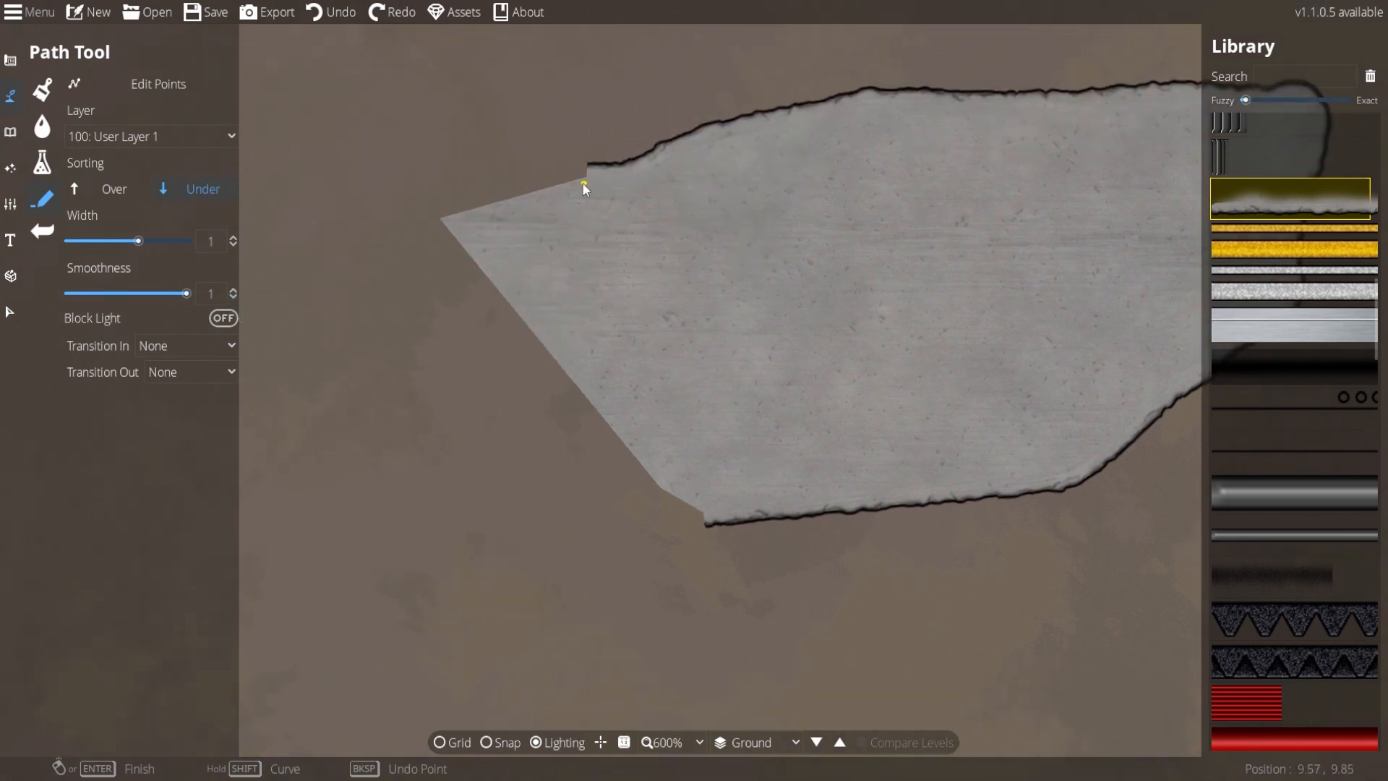
pyautogui.click(560, 196)
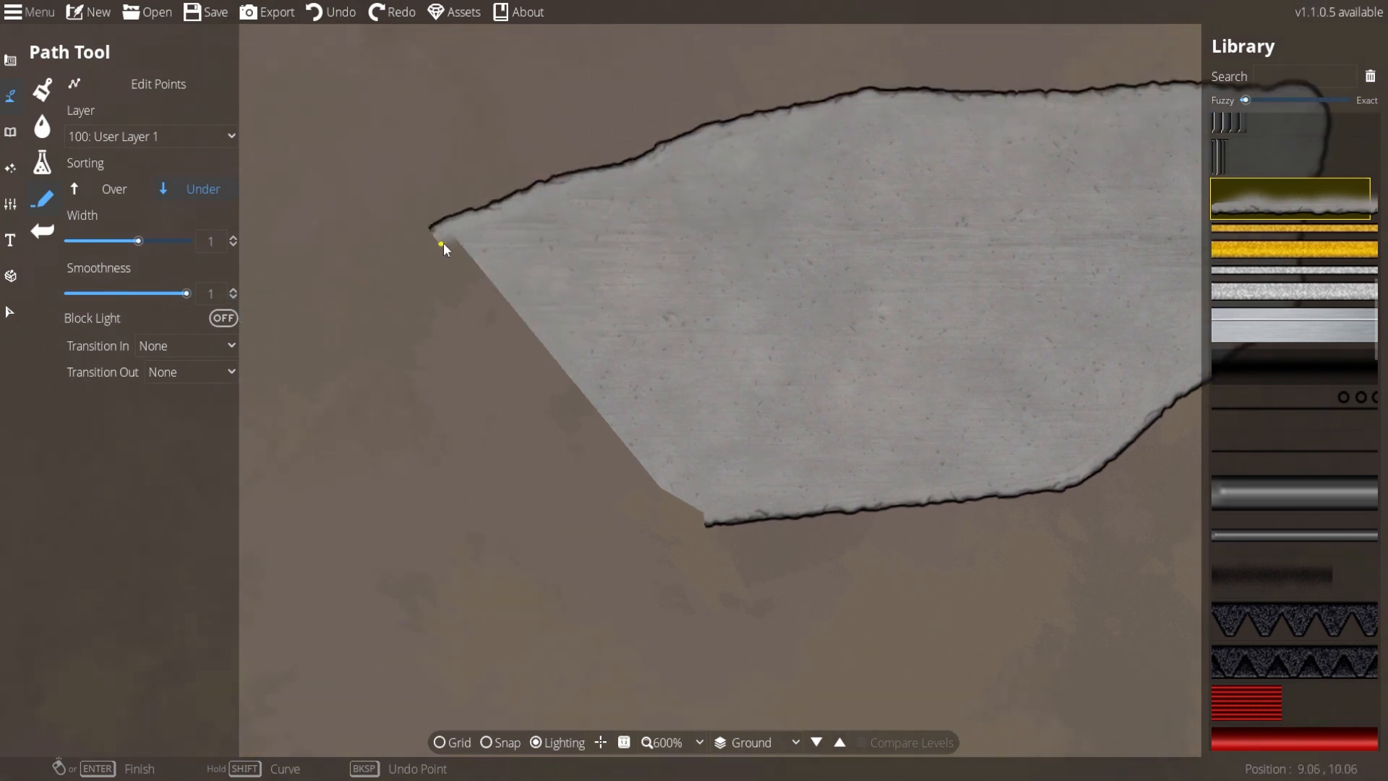
pyautogui.click(475, 248)
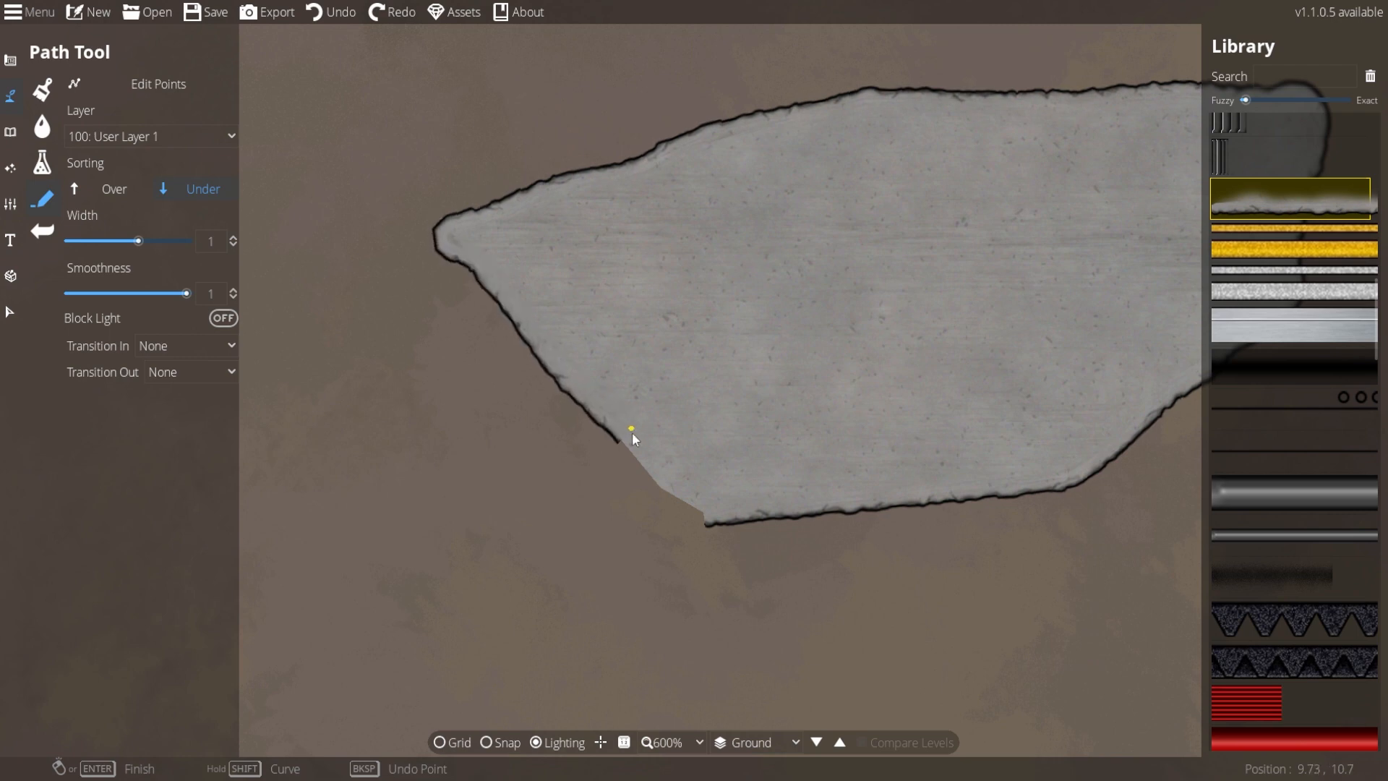
pyautogui.click(696, 502)
pyautogui.scroll(-2, 1104, 514)
pyautogui.moveTo(1113, 481); pyautogui.dragTo(1043, 427)
pyautogui.hotkey('ctrl', 'z')
# Show the grid, try straight razor wire runs from 9, 12 to 12.5, 12 and from 9, 13 to 13.5, 13, and undo them.
pyautogui.scroll(-1, 809, 503)
pyautogui.press('g')
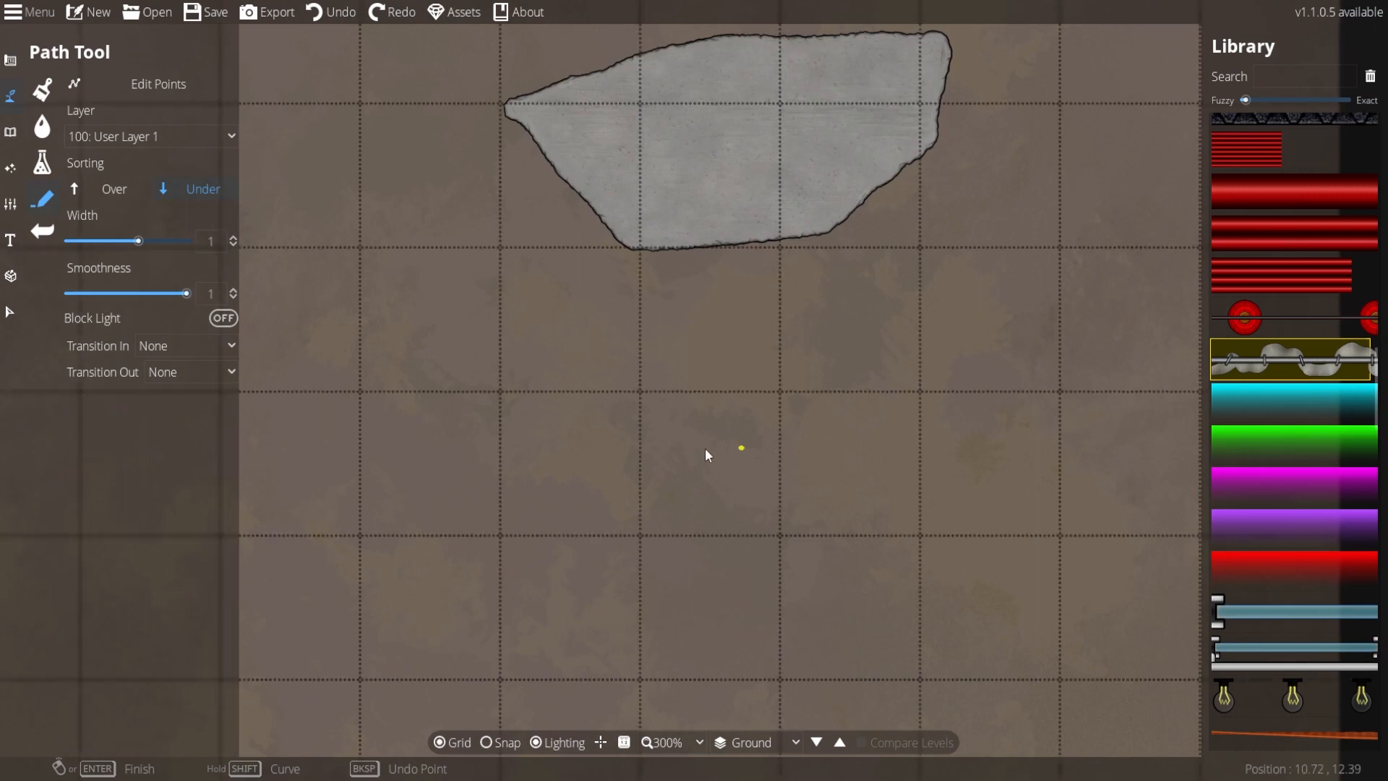
pyautogui.click(499, 394)
pyautogui.click(956, 396)
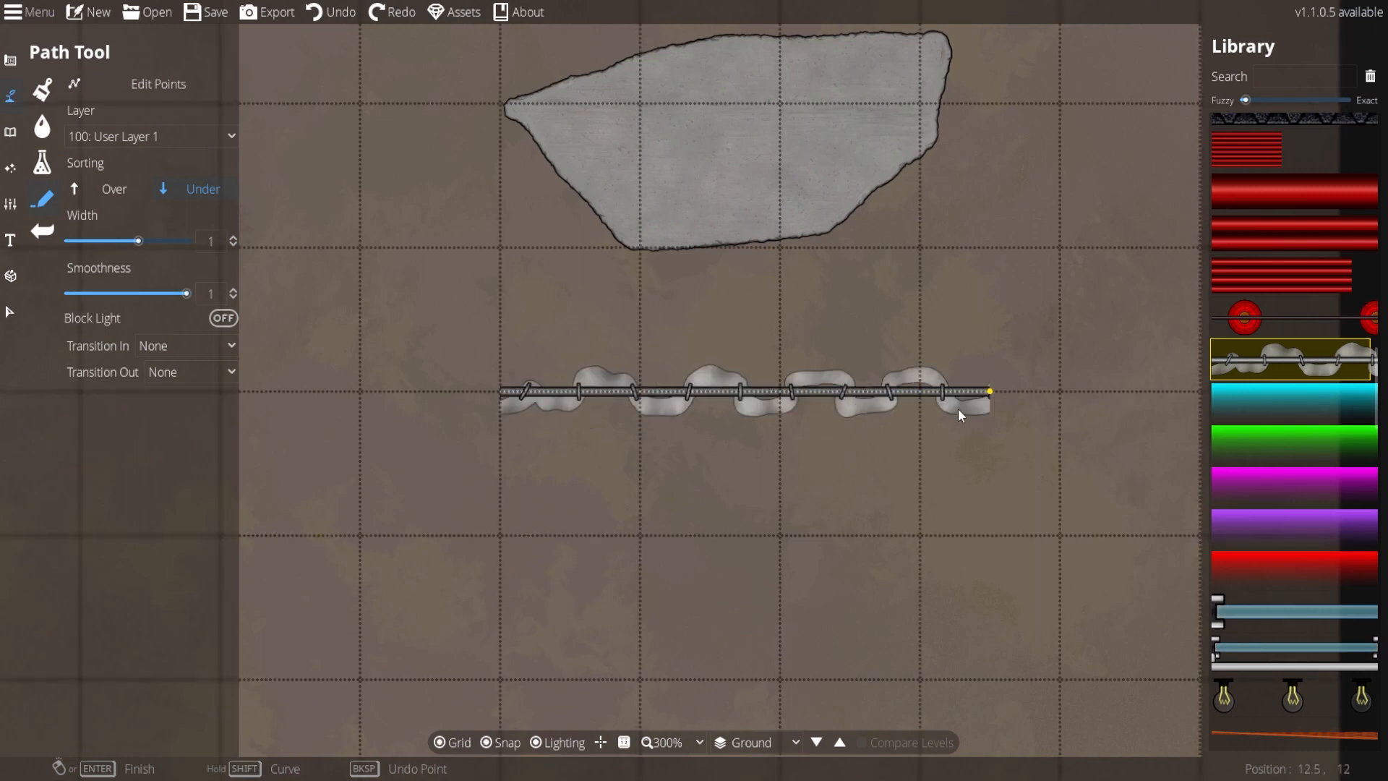
pyautogui.rightClick(957, 409)
pyautogui.click(499, 535)
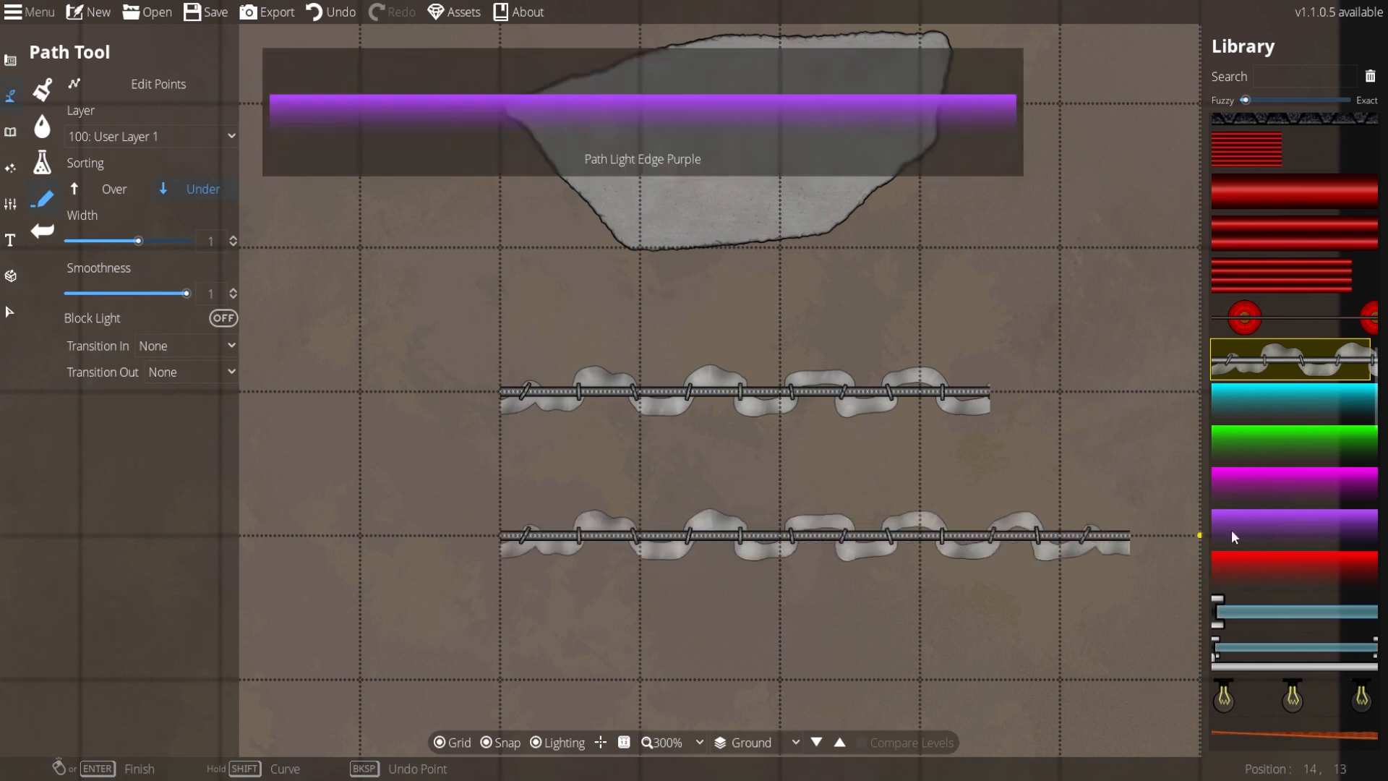
pyautogui.rightClick(1076, 533)
pyautogui.click(331, 12)
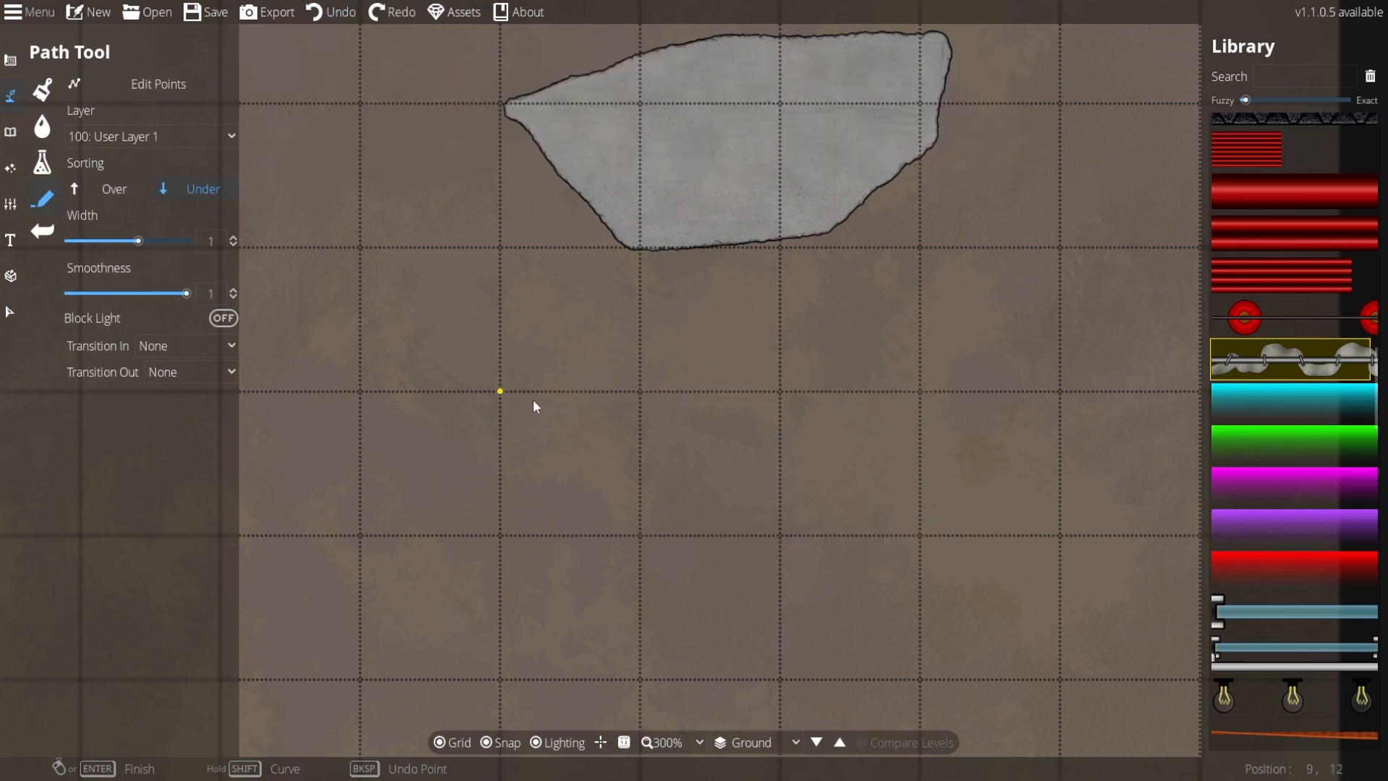
pyautogui.click(526, 398)
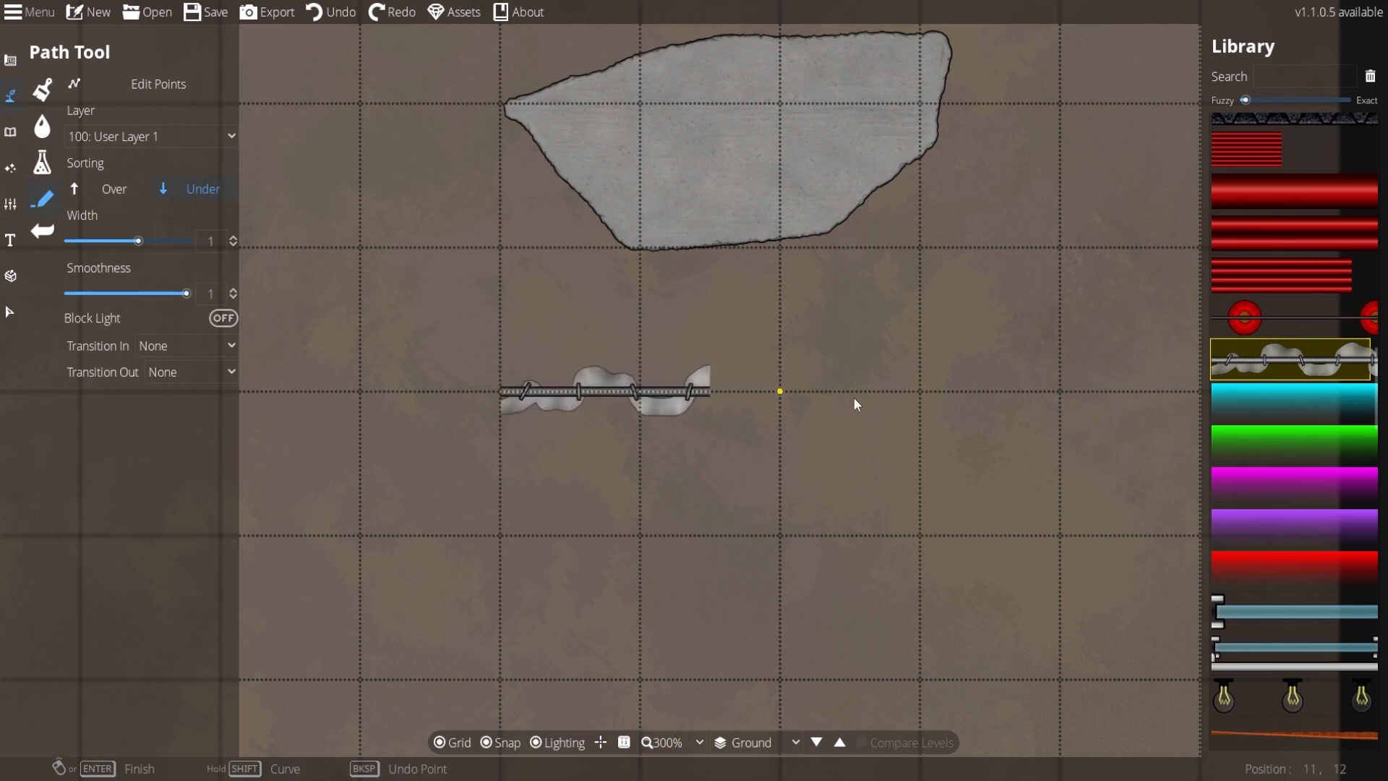
pyautogui.click(928, 410)
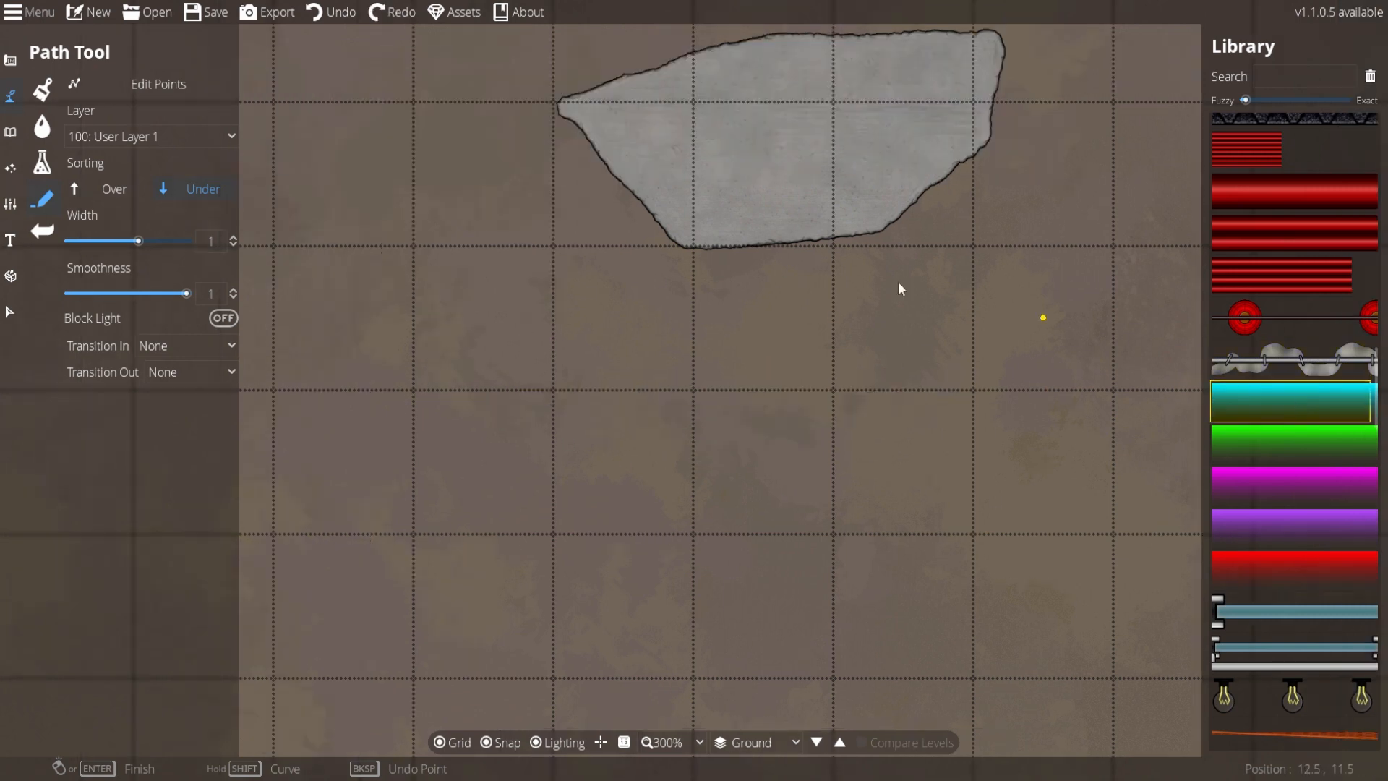
# Try Path Light Edge Blue along the slab's lower edge from about 10, 11 to 12.1, 10.1 with snapping off, and undo it.
pyautogui.moveTo(691, 253); pyautogui.dragTo(744, 623)
pyautogui.moveTo(925, 645); pyautogui.dragTo(731, 452)
pyautogui.scroll(1, 935, 454)
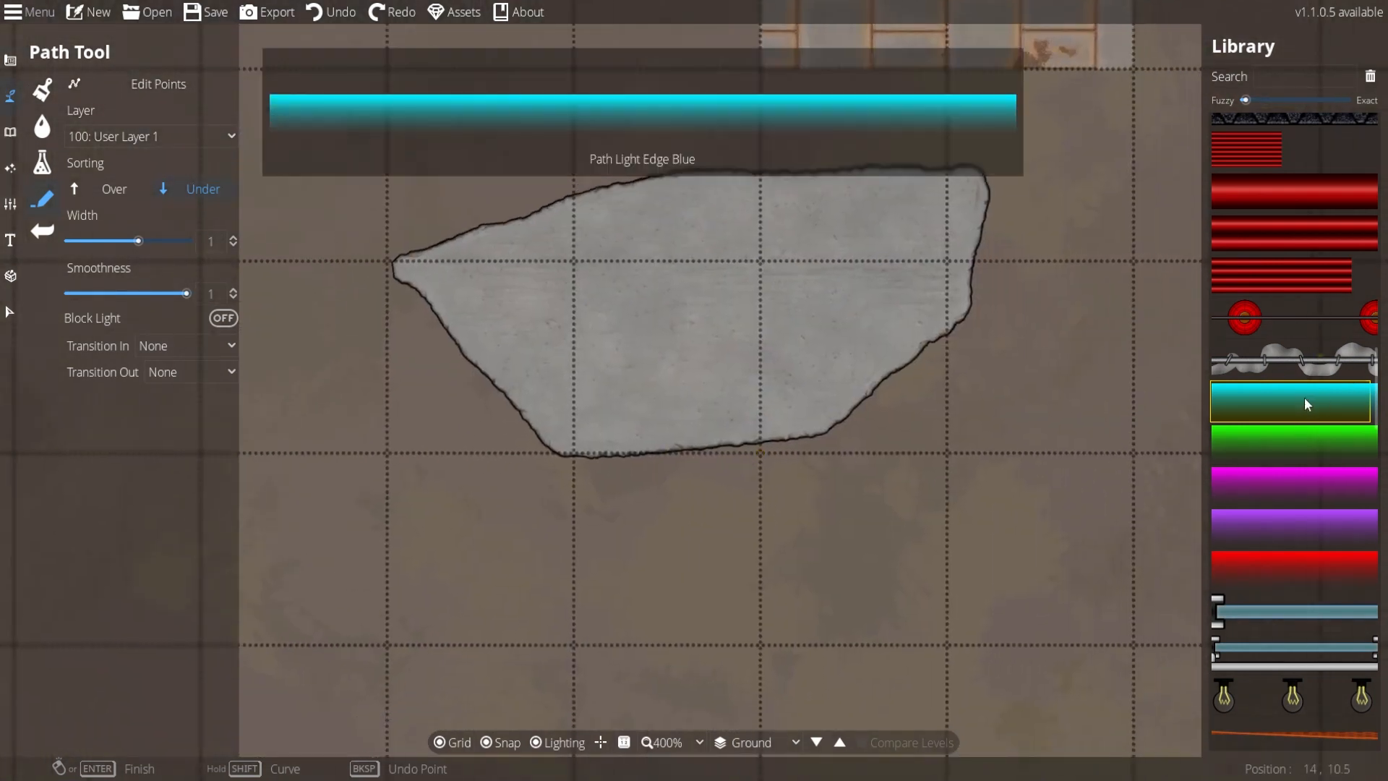
pyautogui.click(569, 457)
pyautogui.click(672, 452)
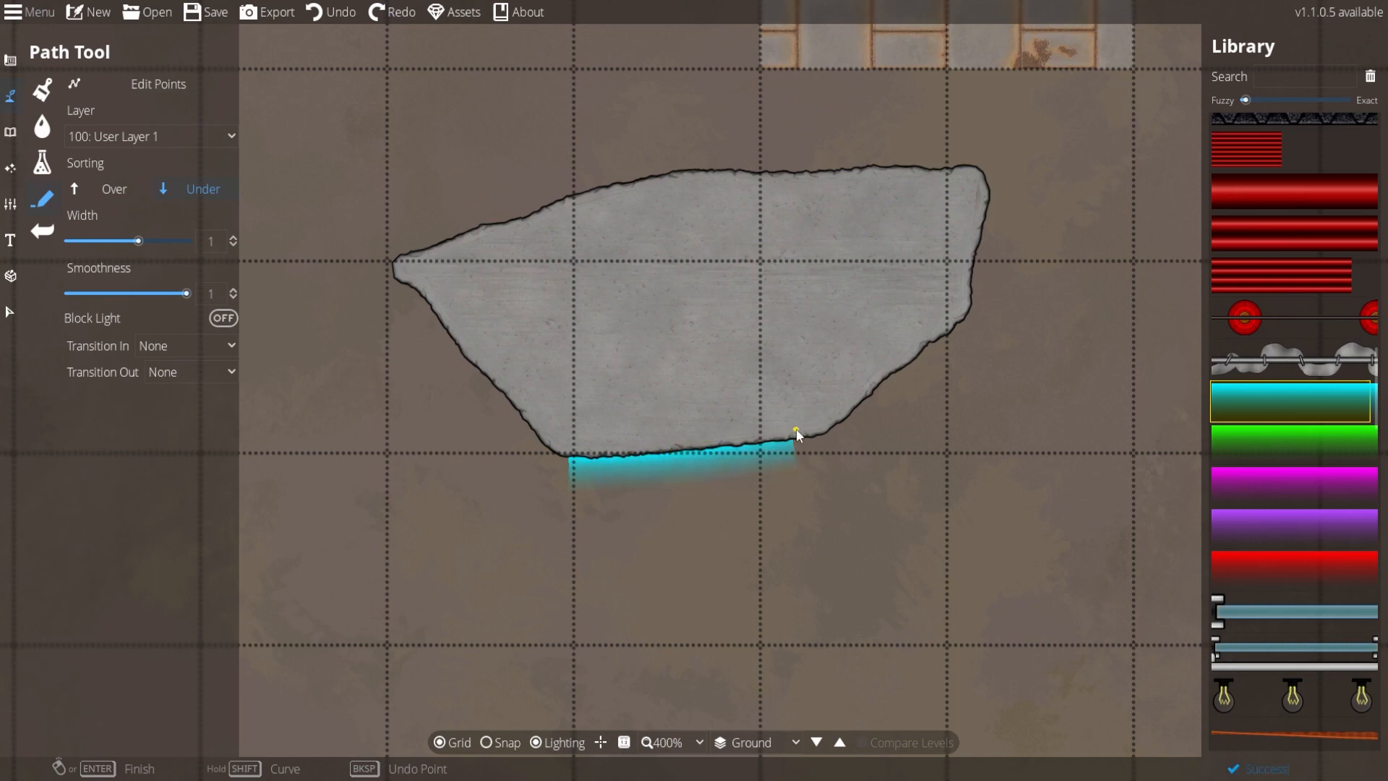
pyautogui.click(817, 435)
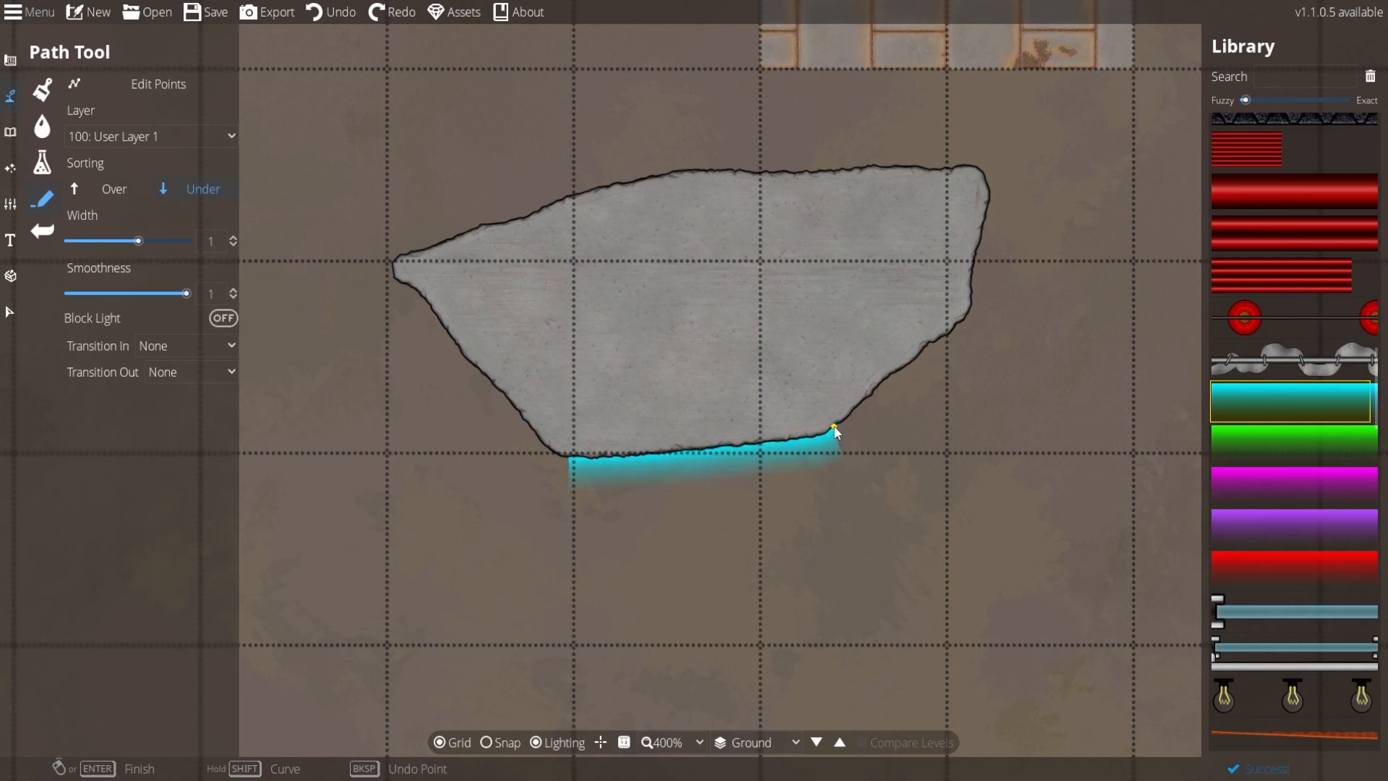
pyautogui.click(879, 381)
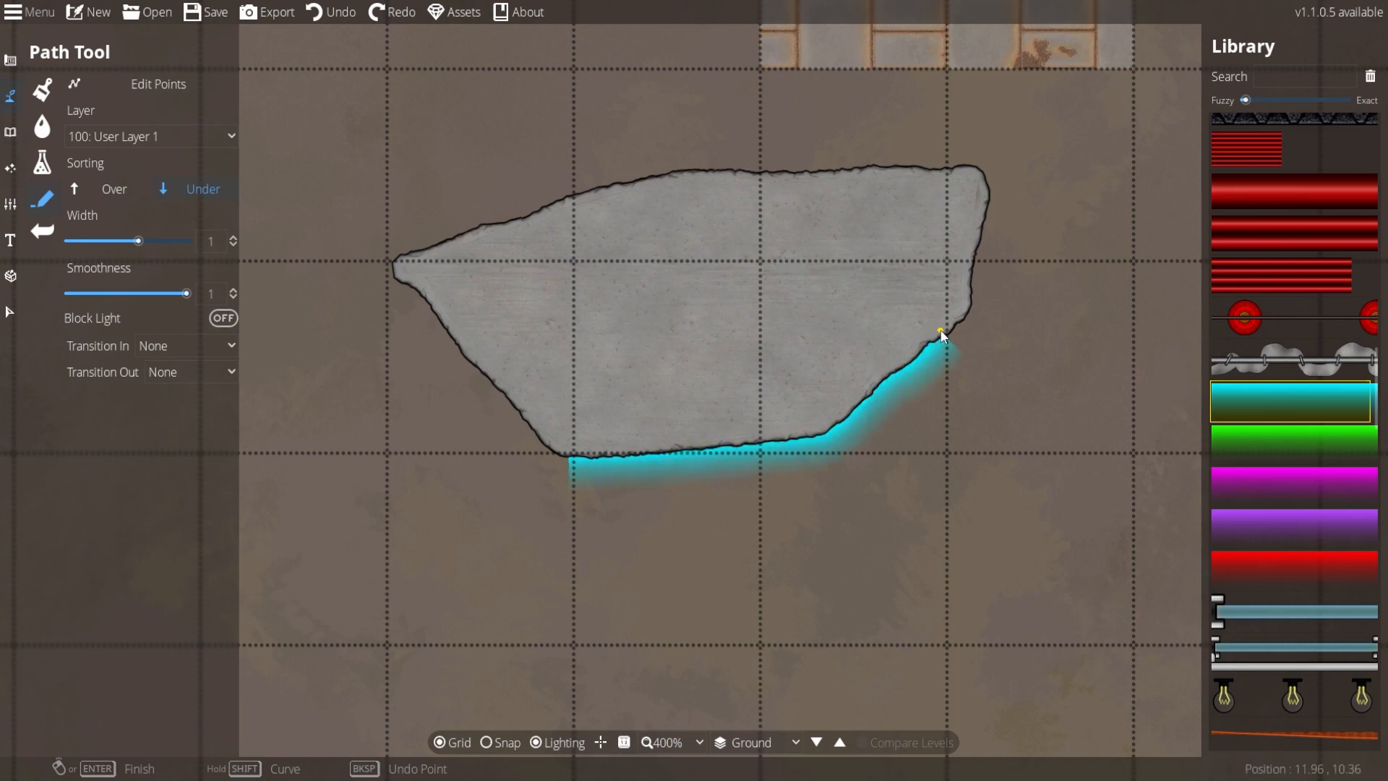
pyautogui.click(966, 318)
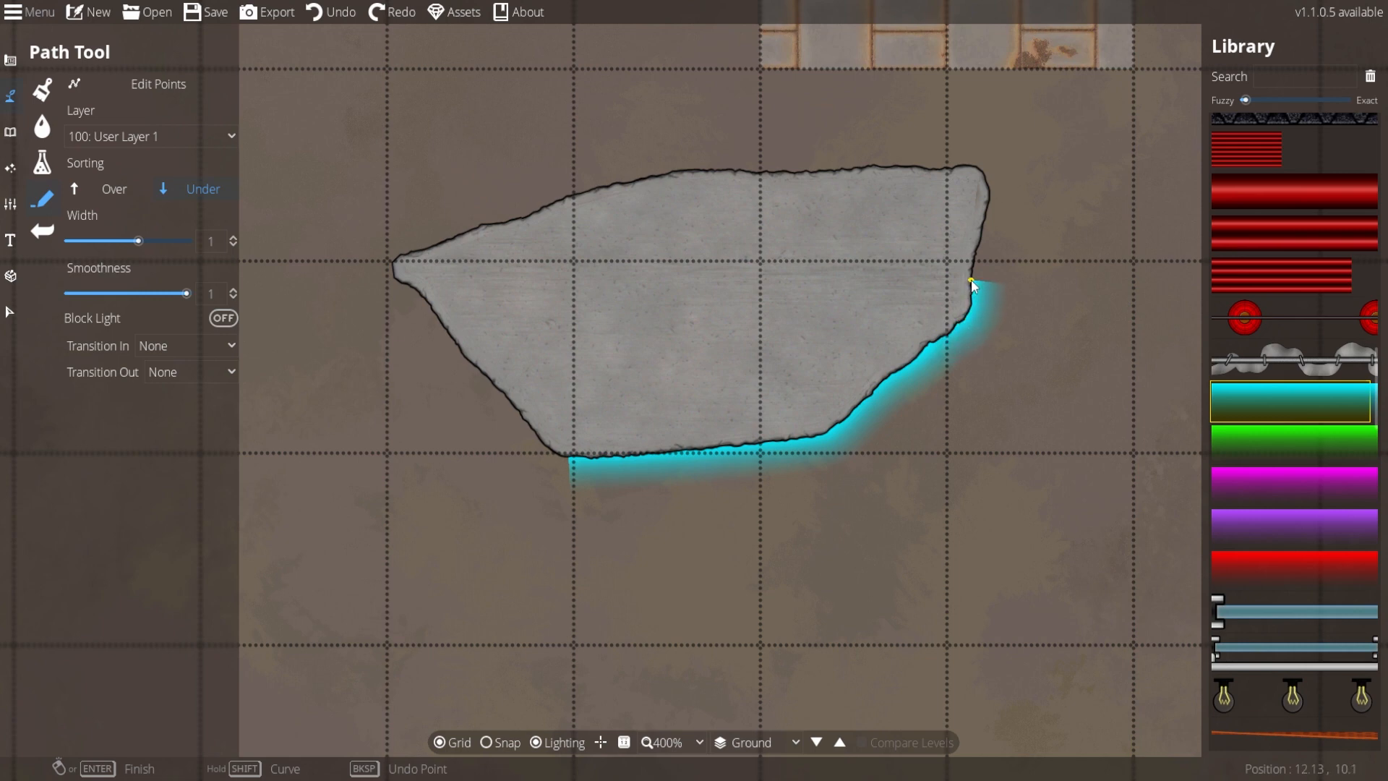
pyautogui.rightClick(971, 280)
pyautogui.moveTo(919, 448); pyautogui.dragTo(1092, 279)
pyautogui.hotkey('ctrl', 'z')
# Try a snapped glass railing path from 8, 11 through 8, 12 and 8, 13 to 9, 13, and undo it.
pyautogui.click(1255, 610)
pyautogui.press('s')
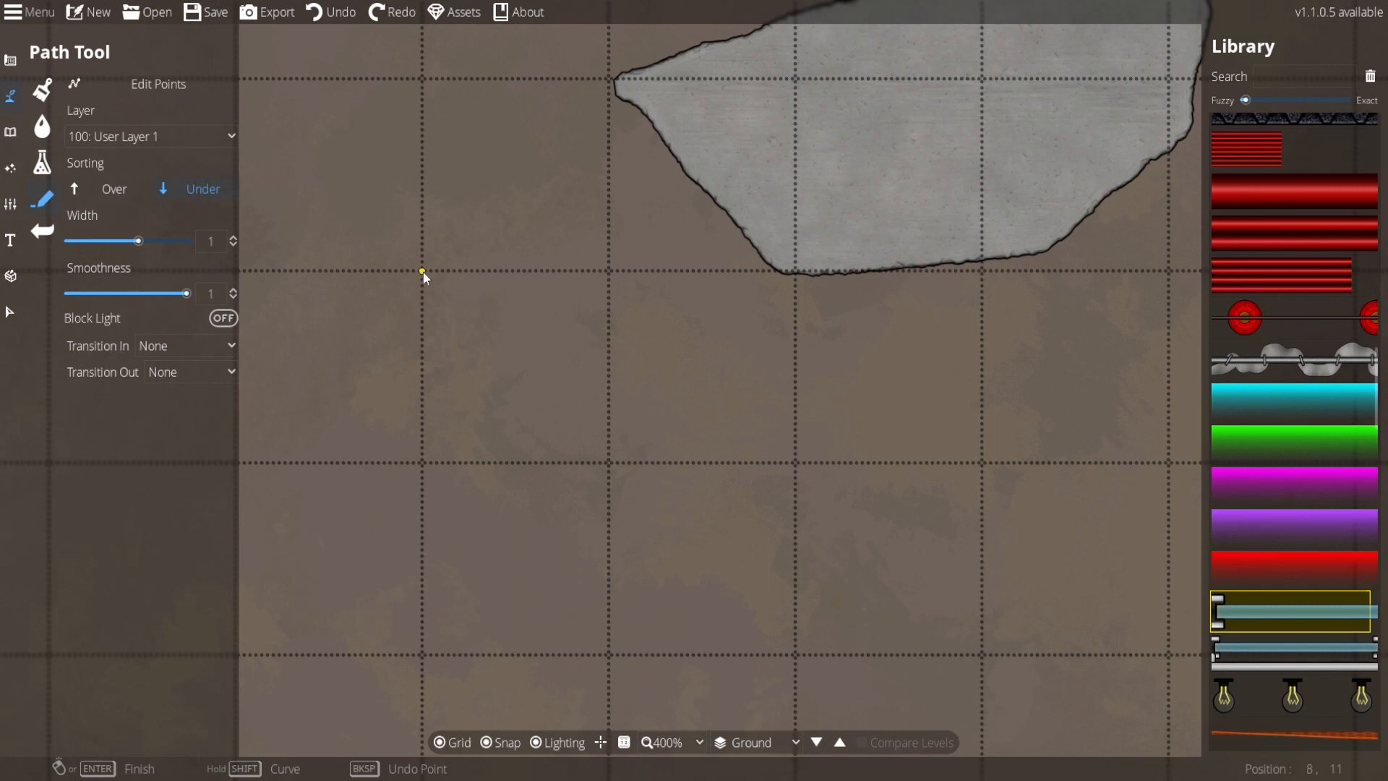
pyautogui.click(422, 271)
pyautogui.click(422, 463)
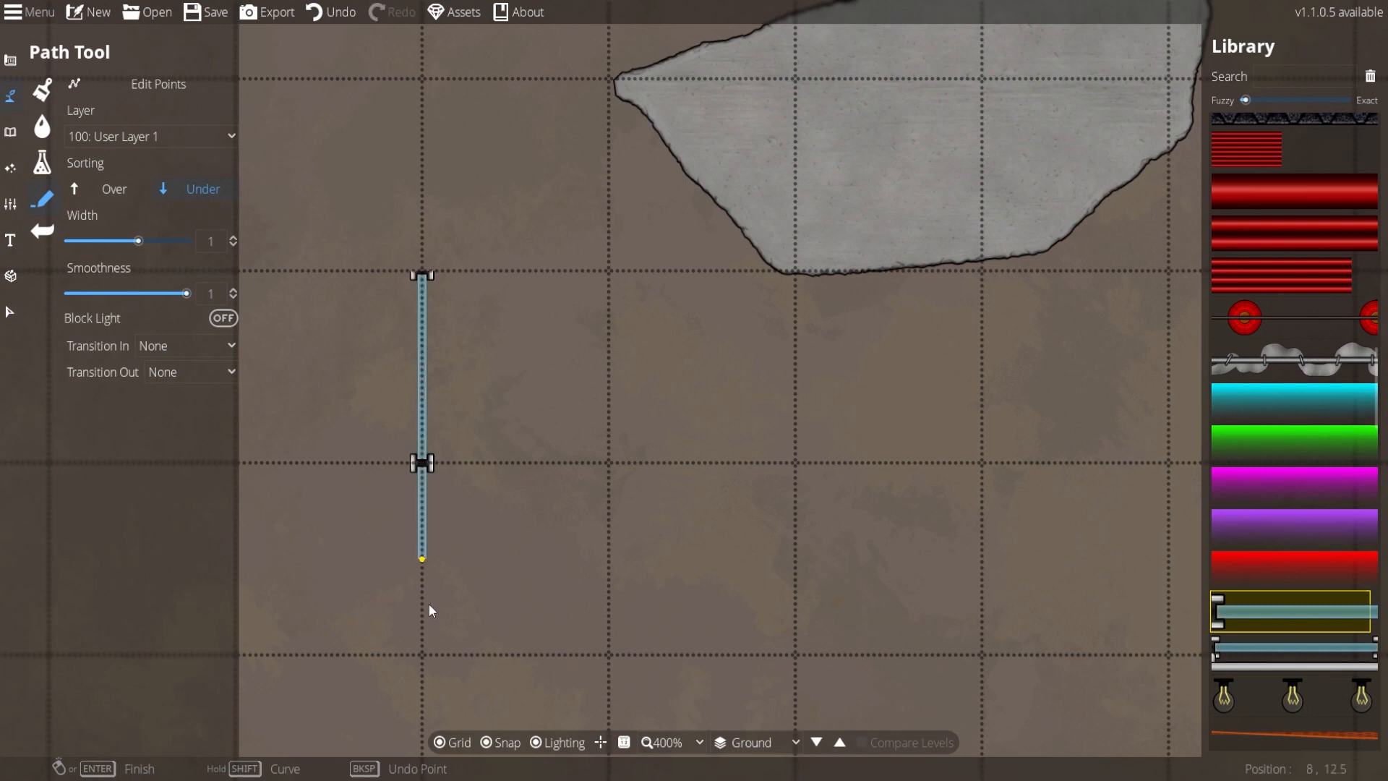
pyautogui.click(428, 645)
pyautogui.rightClick(591, 638)
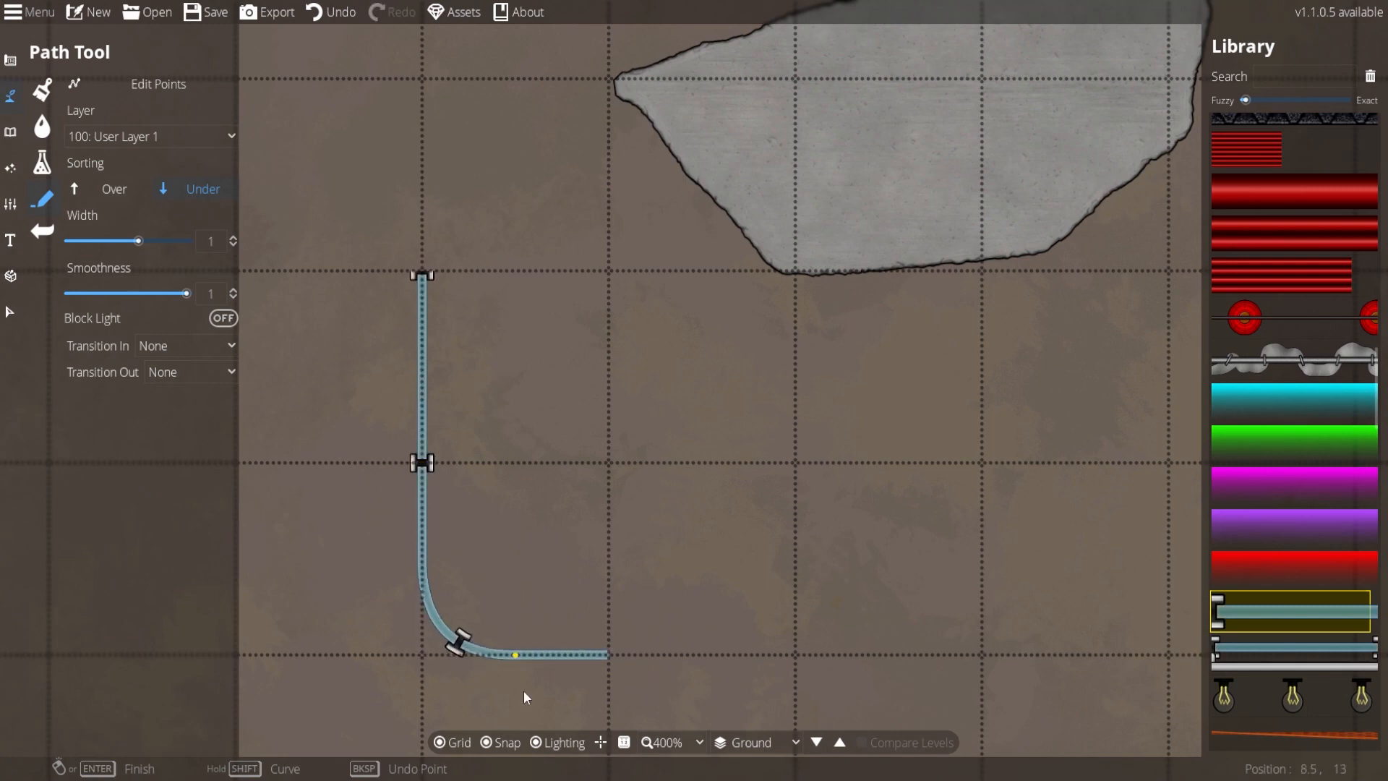
pyautogui.hotkey('ctrl', 'z')
# Lay the second orange construction fencing variant in a straight run from 8, 12 to 13, 12.
pyautogui.scroll(-3, 1304, 566)
pyautogui.click(1330, 623)
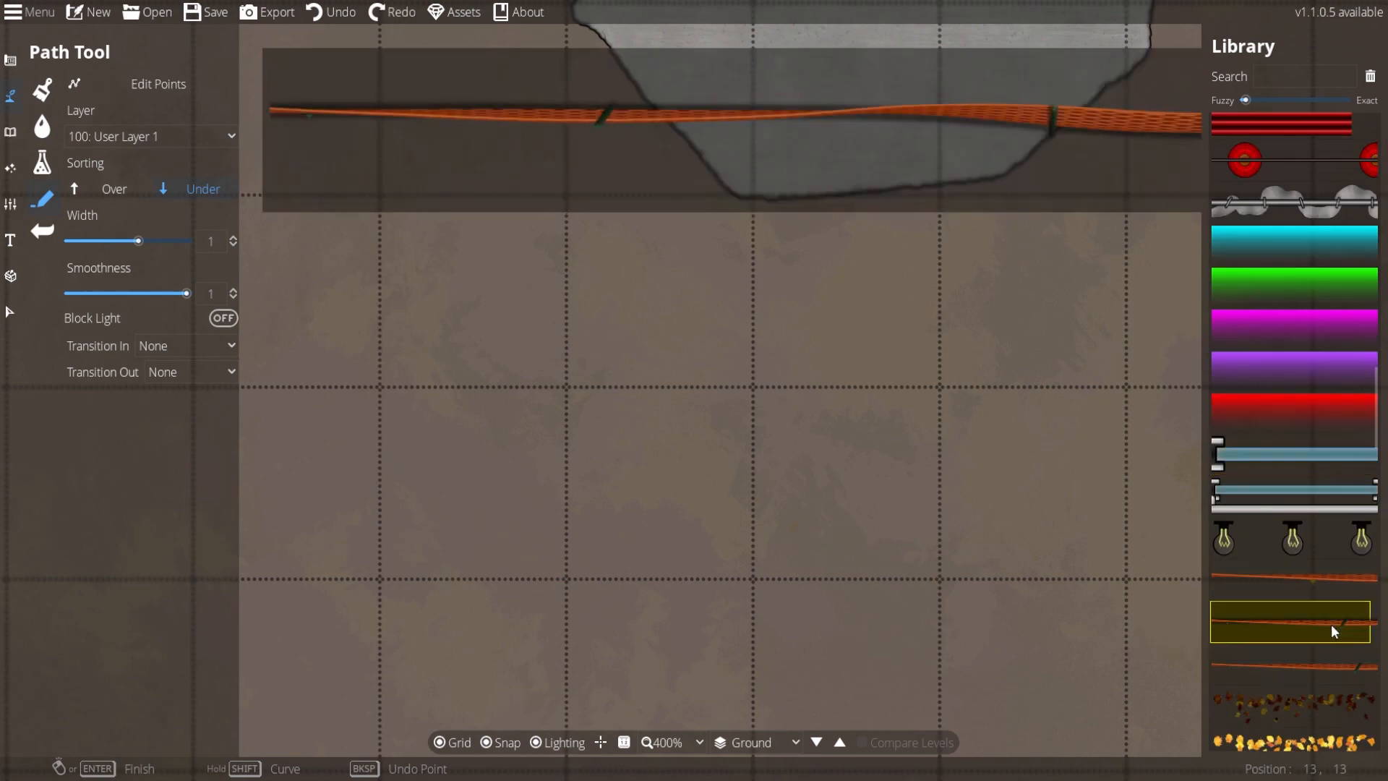
pyautogui.click(390, 408)
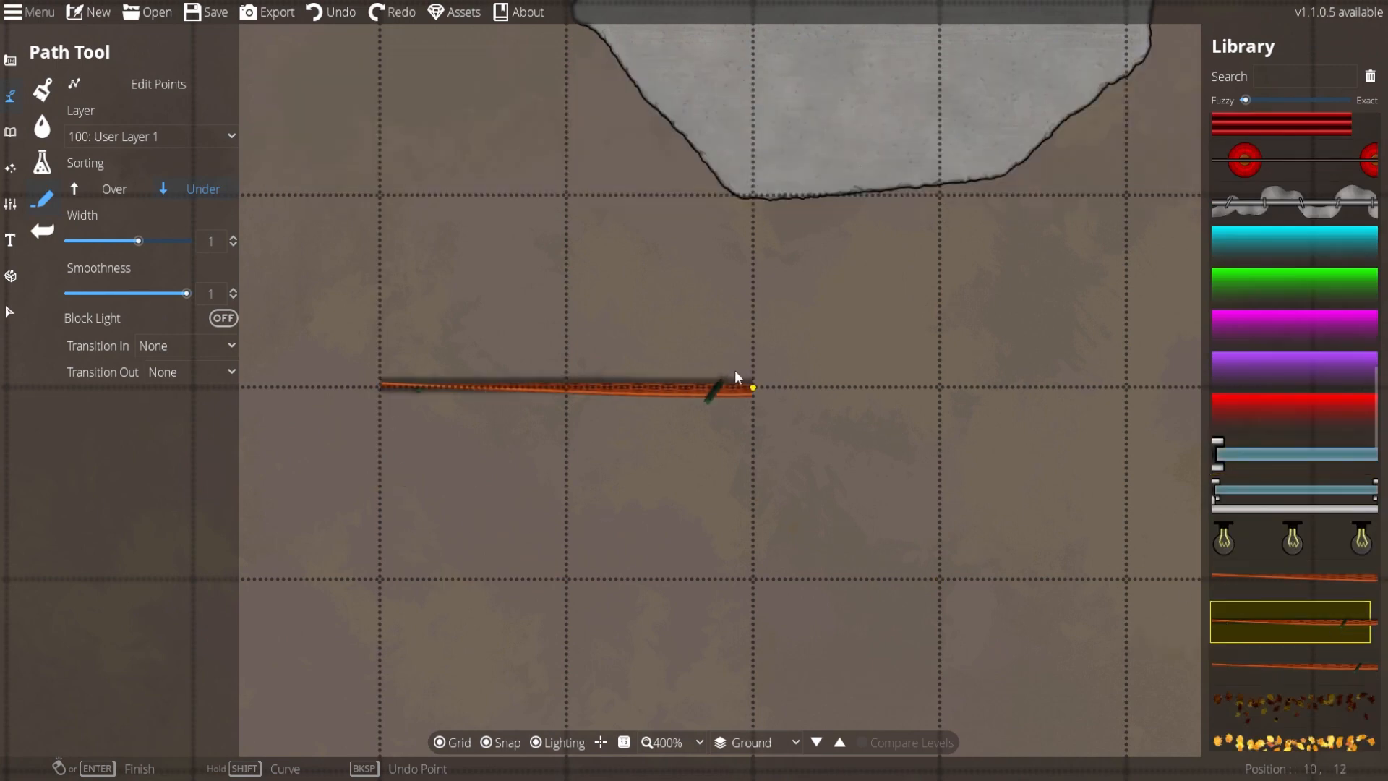
pyautogui.scroll(-1, 1115, 384)
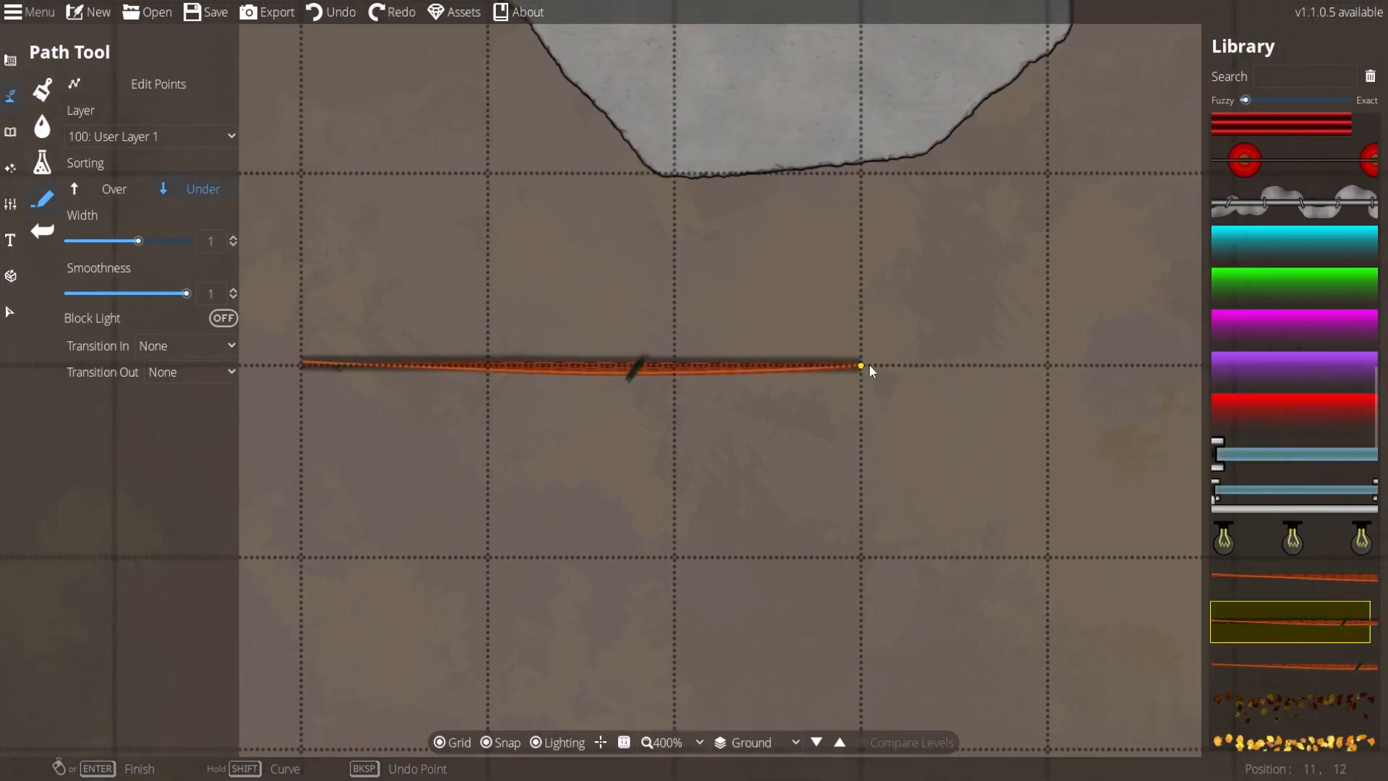
pyautogui.rightClick(1099, 375)
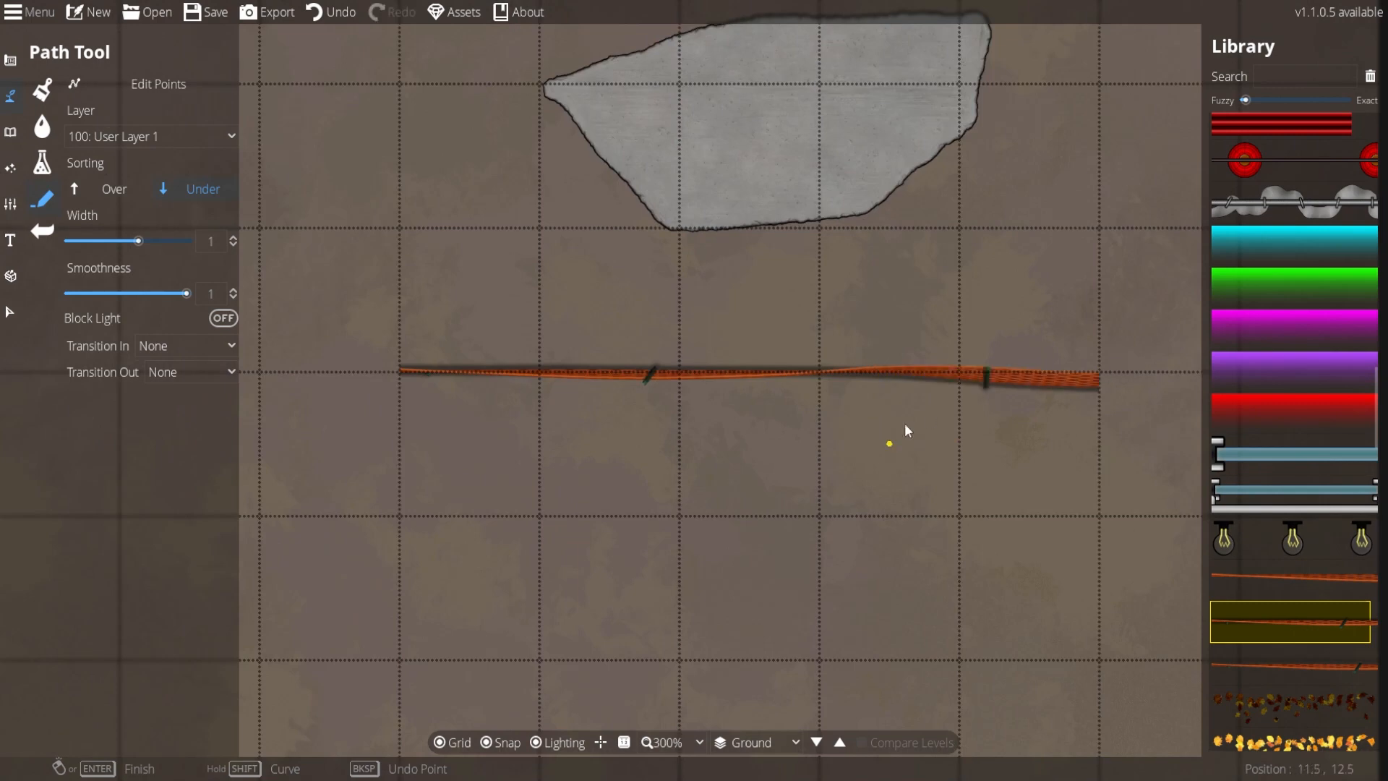
# Try a winding run of the orange construction fencing with snapping off, and undo the fencing paths.
pyautogui.moveTo(1308, 623)
pyautogui.moveTo(527, 509); pyautogui.dragTo(620, 376)
pyautogui.scroll(-1, 582, 377)
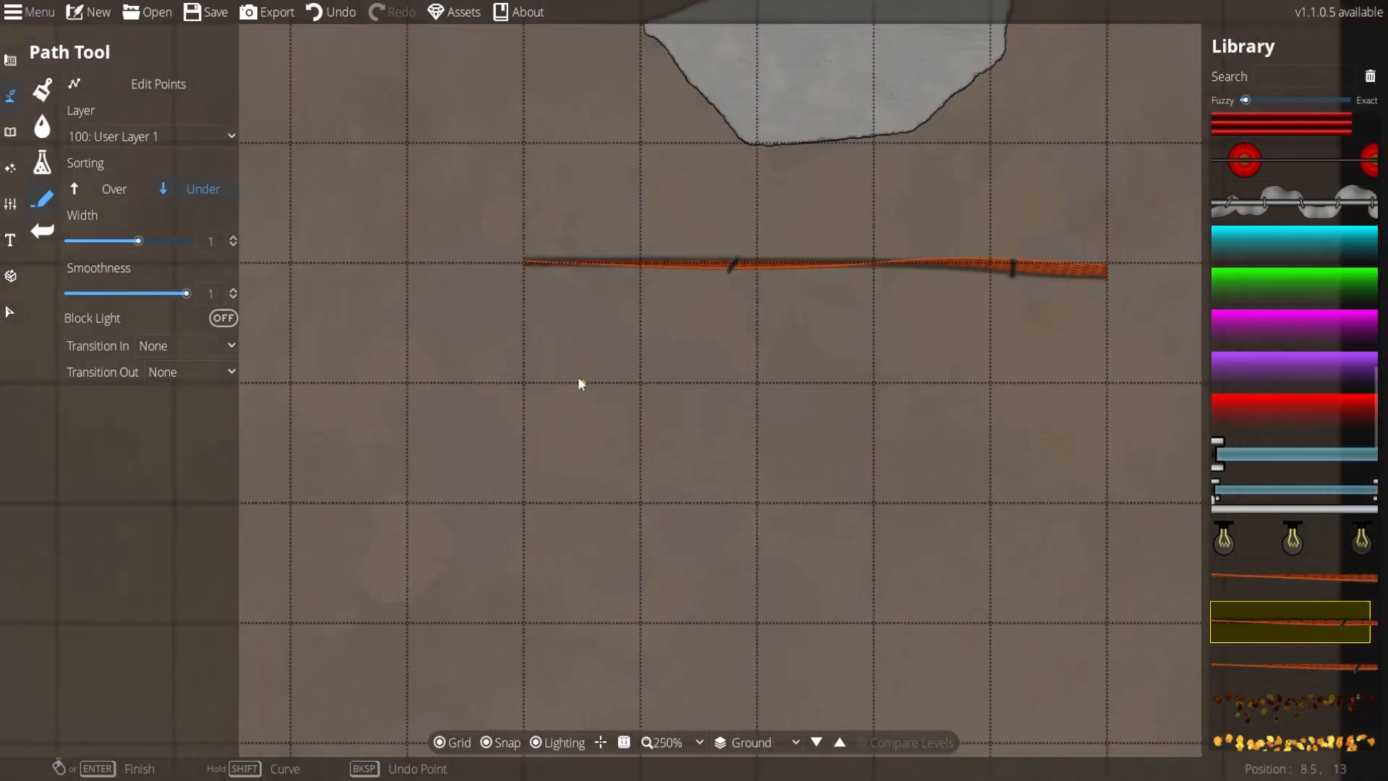
pyautogui.click(361, 380)
pyautogui.press('s')
pyautogui.click(831, 472)
pyautogui.click(976, 354)
pyautogui.rightClick(1118, 384)
pyautogui.hotkey('ctrl', 'z')
pyautogui.hotkey('ctrl', 'z')
# Redo the straight orange construction fencing run from 7, 13 to 13, 13.
pyautogui.moveTo(1269, 580)
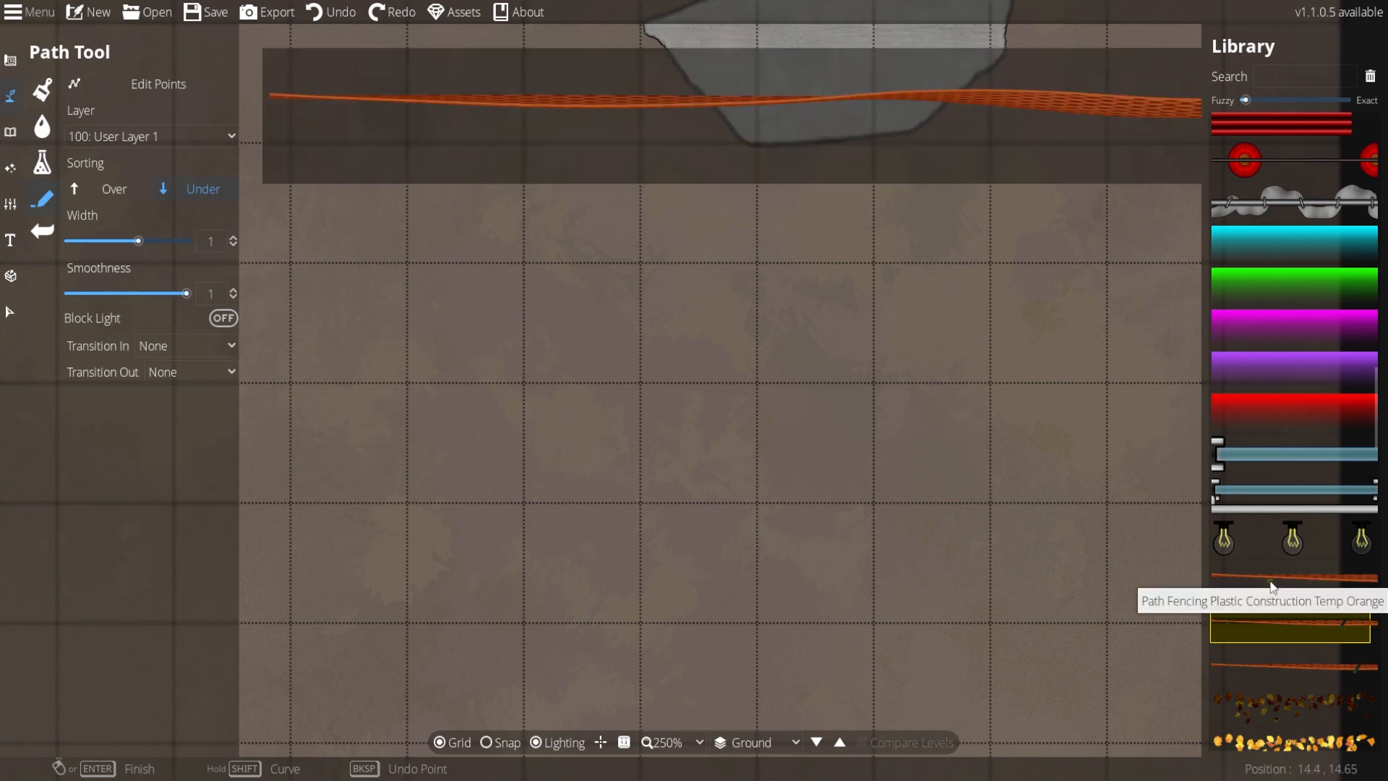
pyautogui.hotkey('ctrl', 'y')
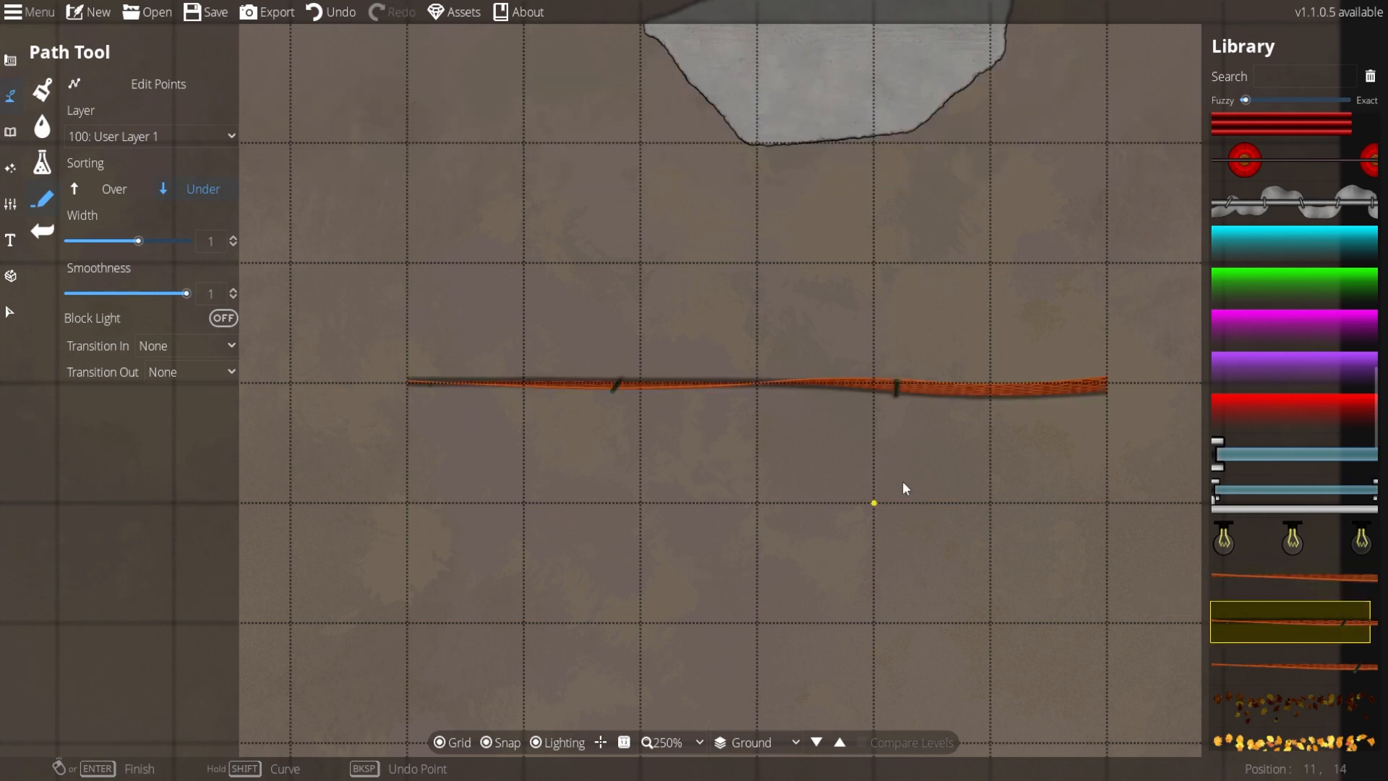
# Try a winding closed loop of orange construction fencing with snapping off in place of the straight run, and undo it.
pyautogui.hotkey('ctrl', 'z')
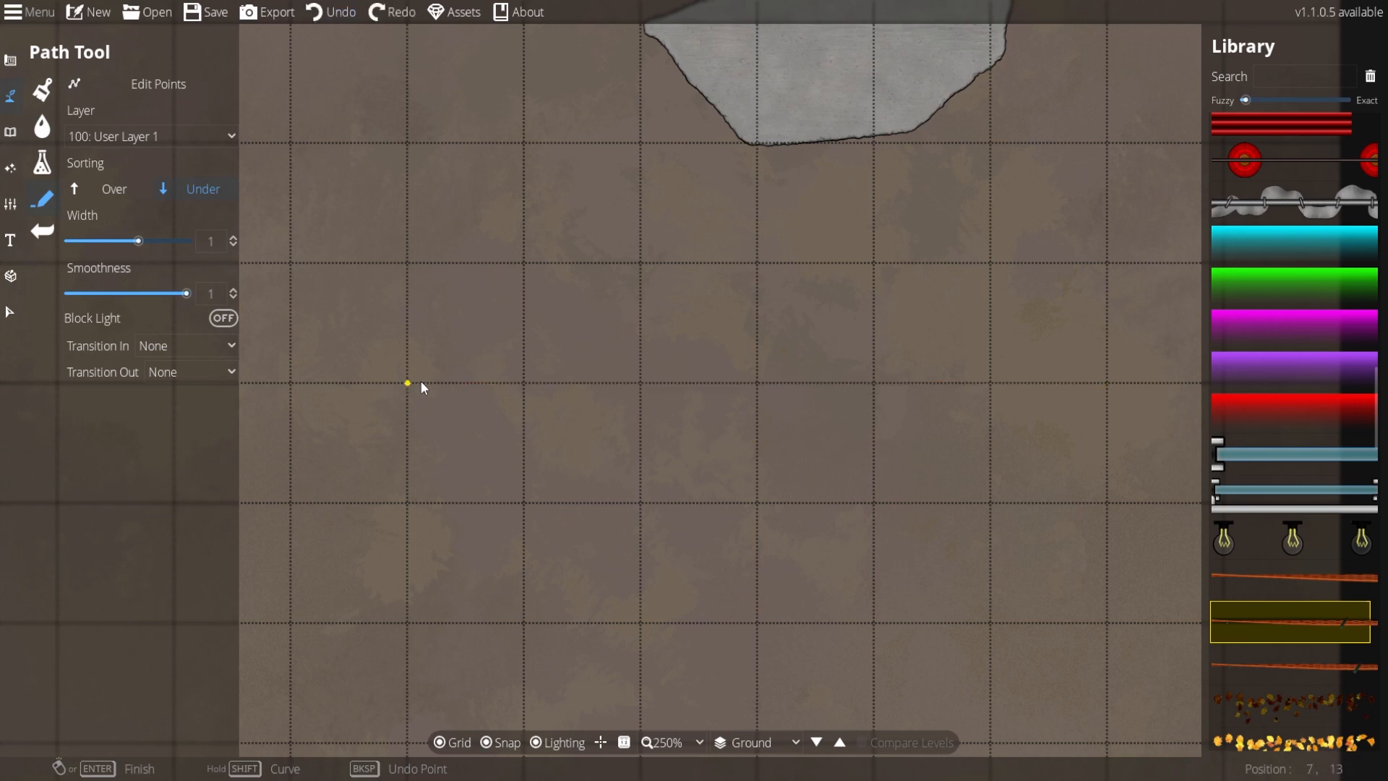
pyautogui.click(599, 453)
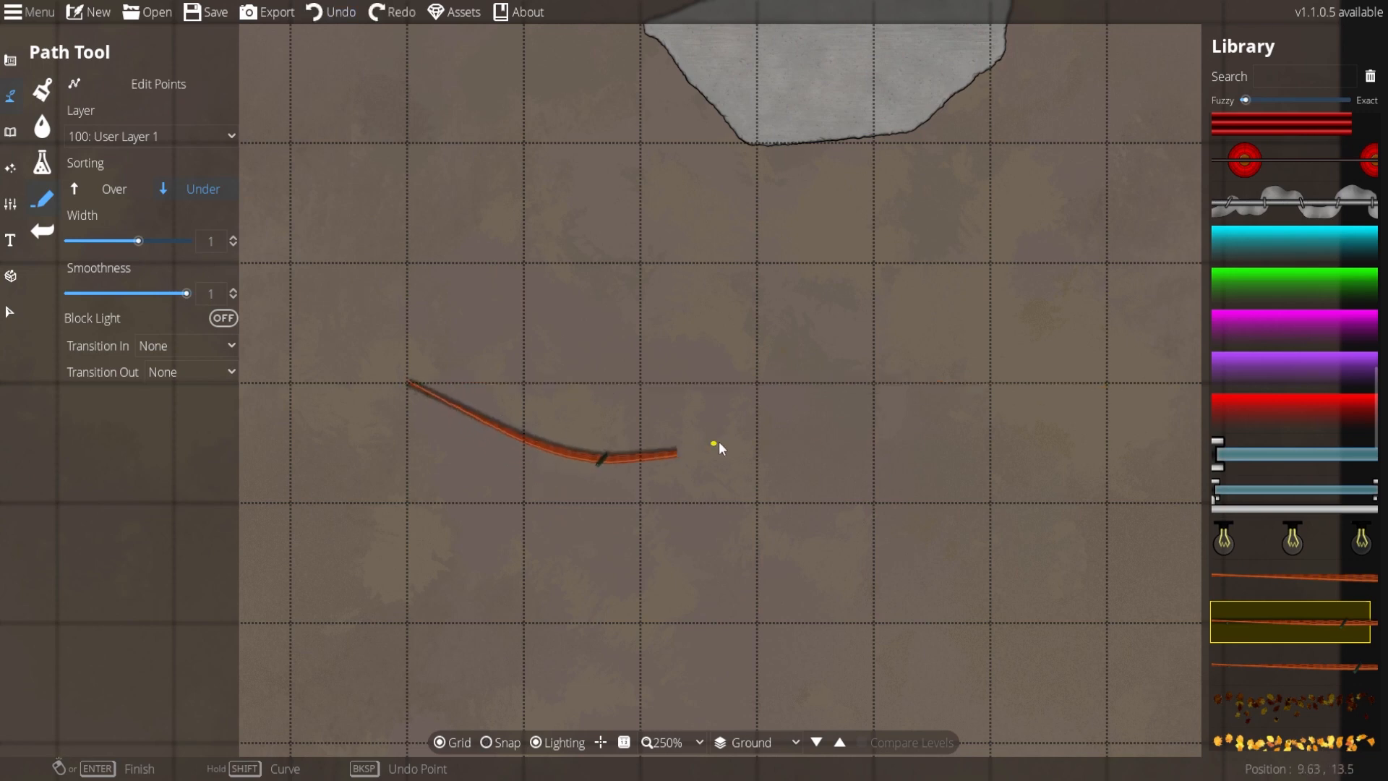
pyautogui.click(882, 436)
pyautogui.click(1139, 384)
pyautogui.click(1135, 189)
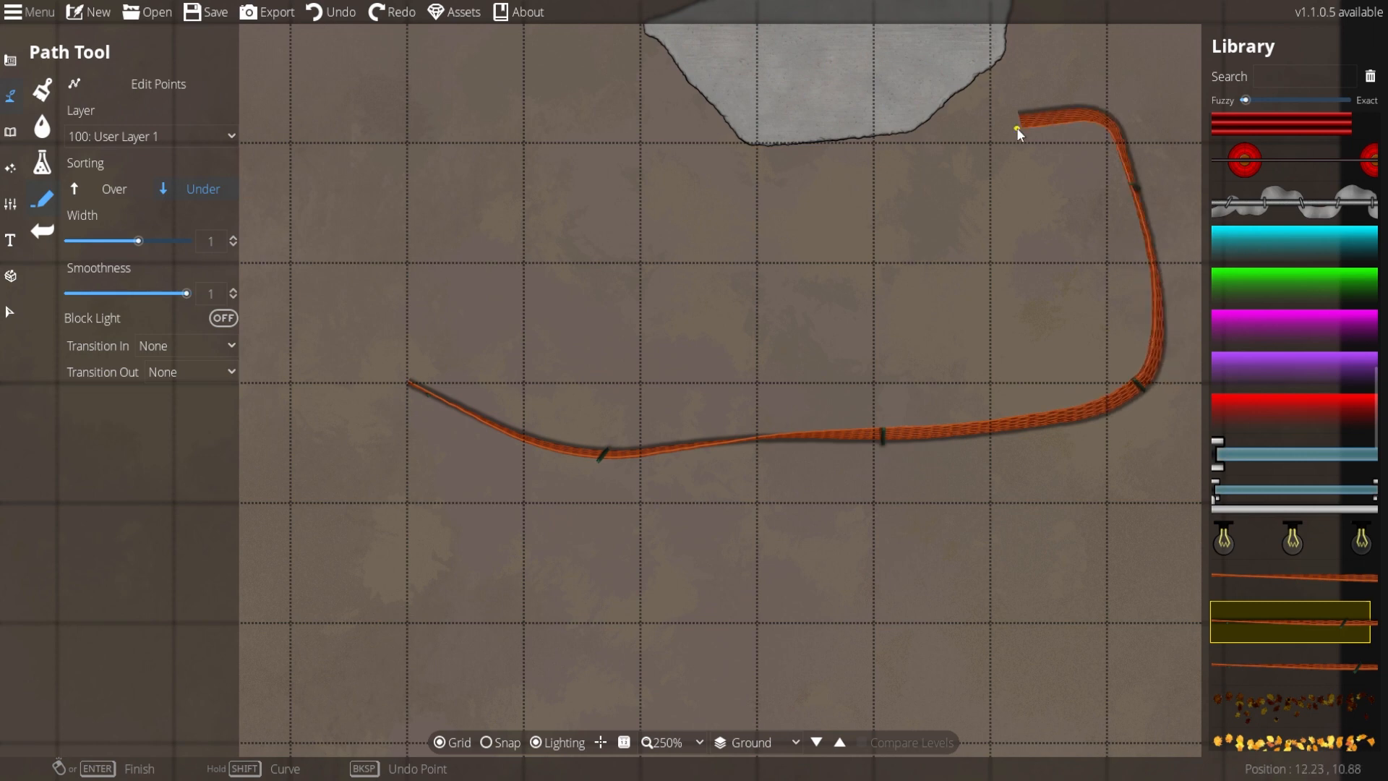
pyautogui.click(863, 117)
pyautogui.click(363, 176)
pyautogui.click(410, 383)
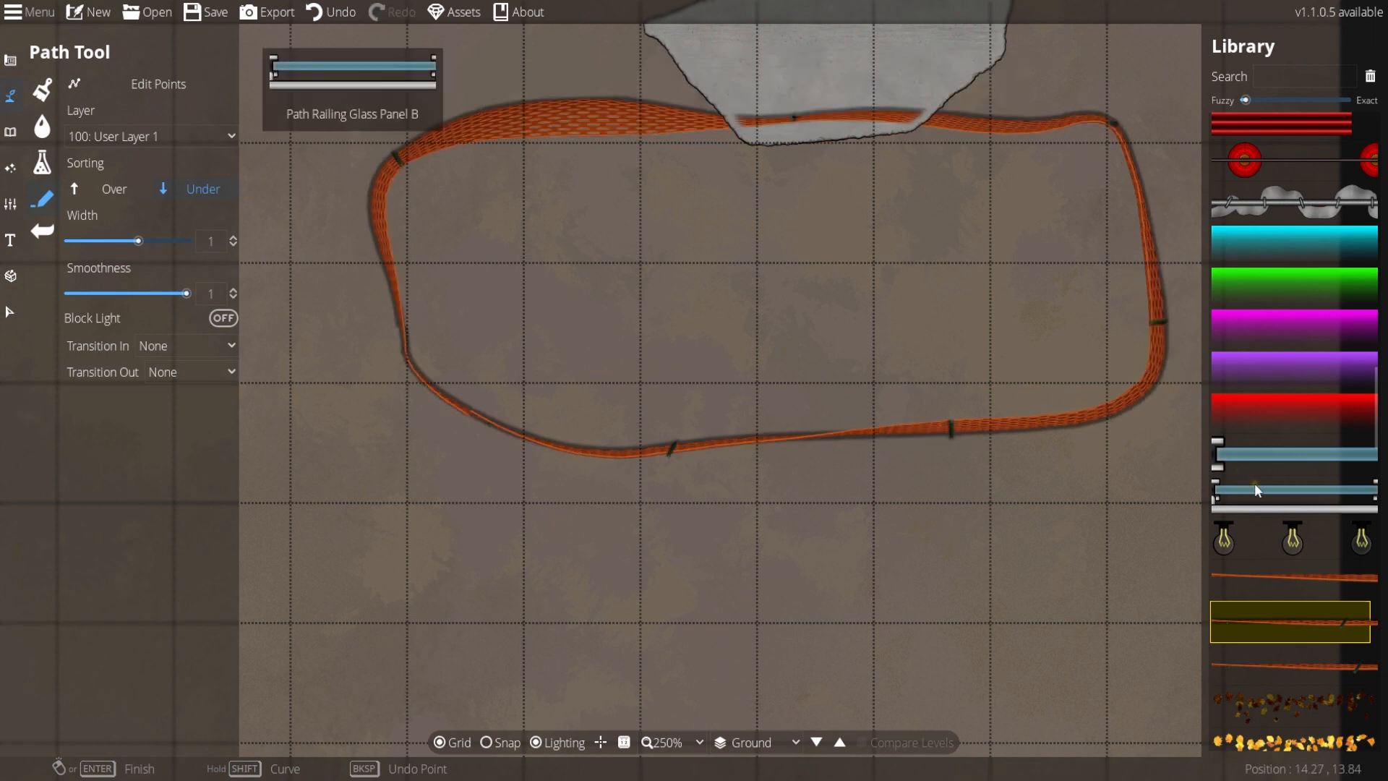
pyautogui.moveTo(706, 265); pyautogui.dragTo(771, 486)
pyautogui.hotkey('ctrl', 'z')
# Lay the smaller dead-leaves path along the concrete slab's outline, all the way around.
pyautogui.scroll(-3, 1349, 474)
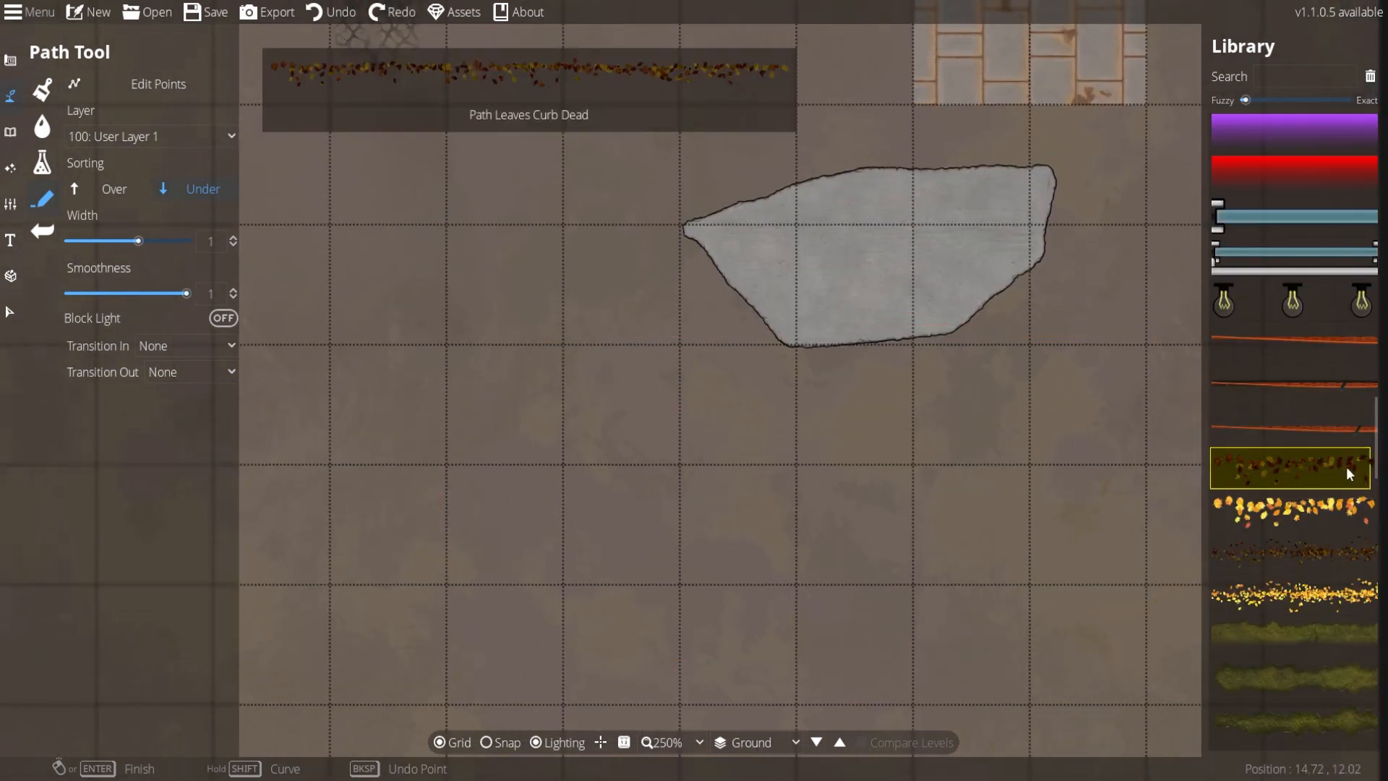
pyautogui.scroll(5, 1021, 240)
pyautogui.click(1333, 555)
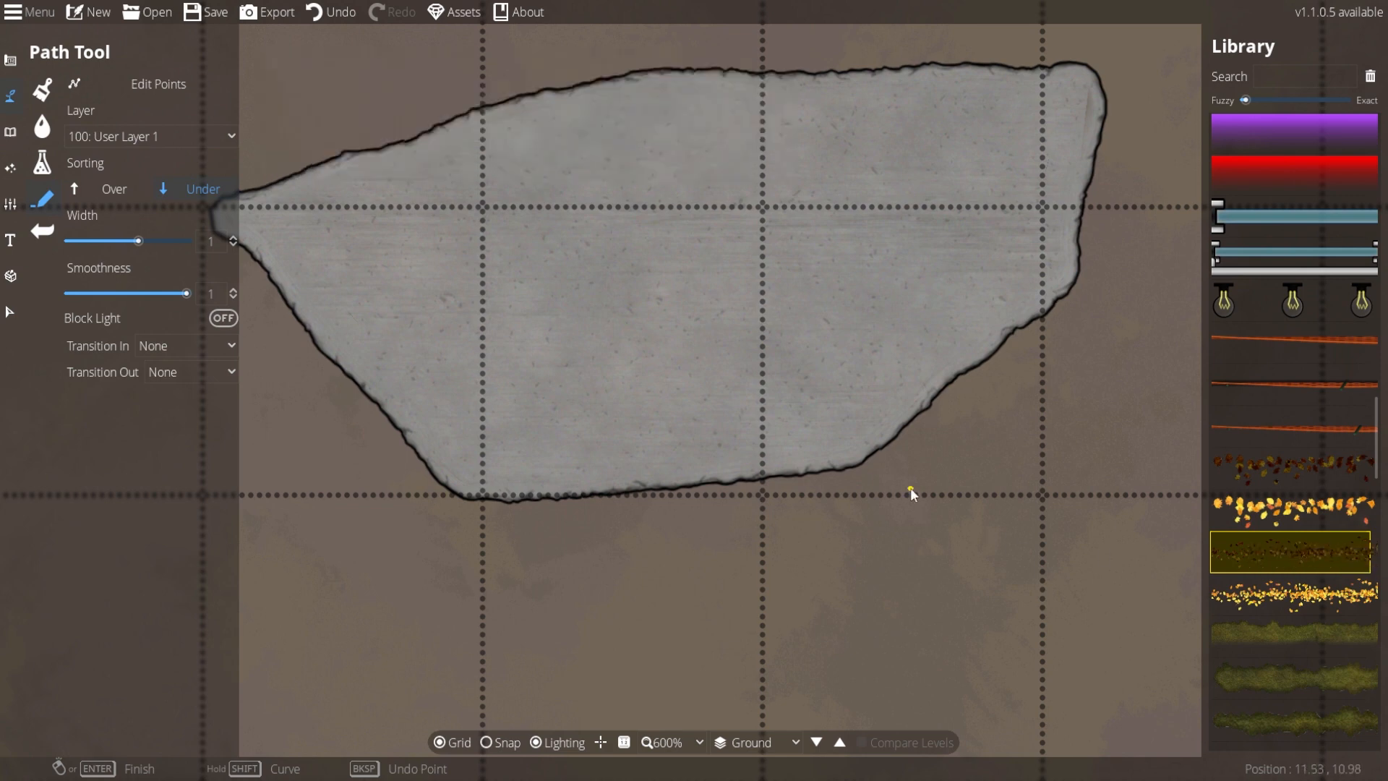
pyautogui.moveTo(907, 490); pyautogui.dragTo(917, 567)
pyautogui.scroll(-2, 917, 567)
pyautogui.click(555, 494)
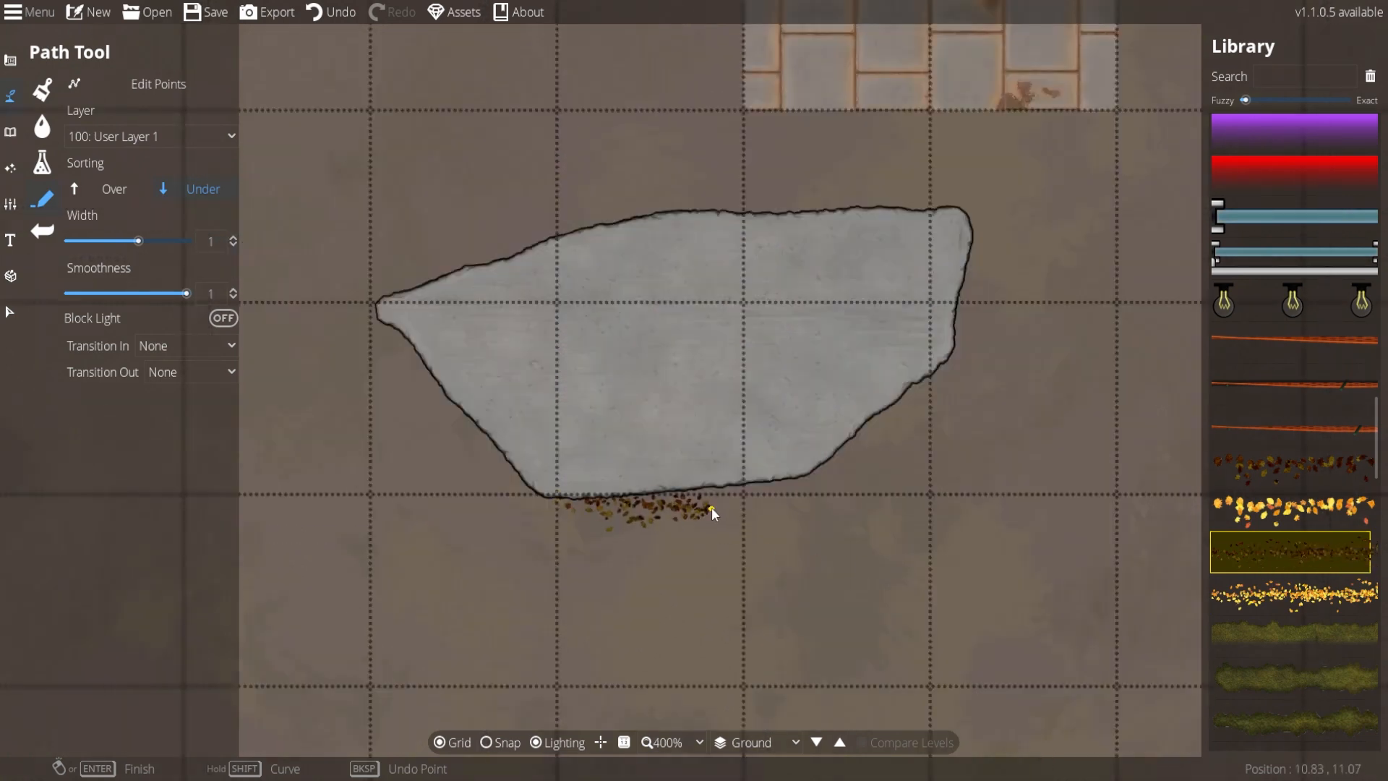
pyautogui.click(742, 483)
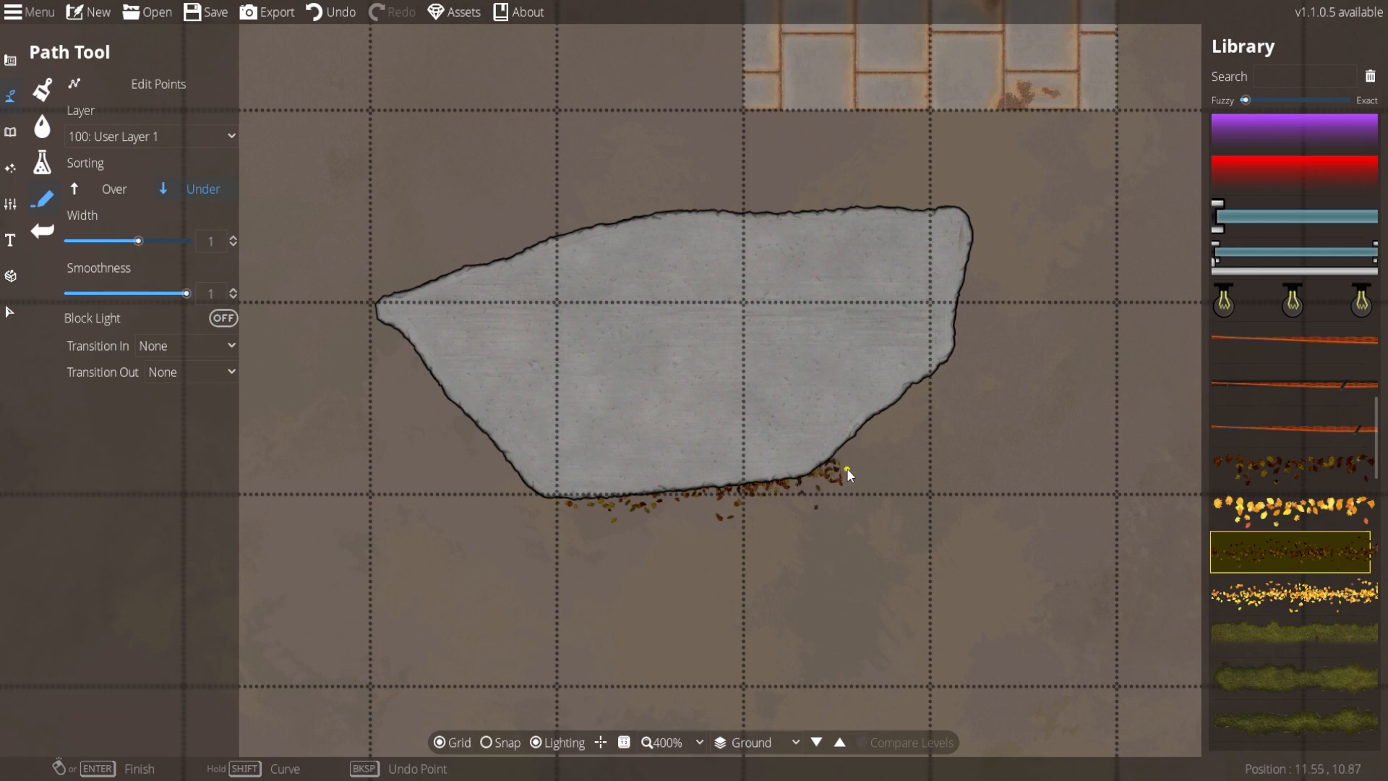
pyautogui.click(982, 303)
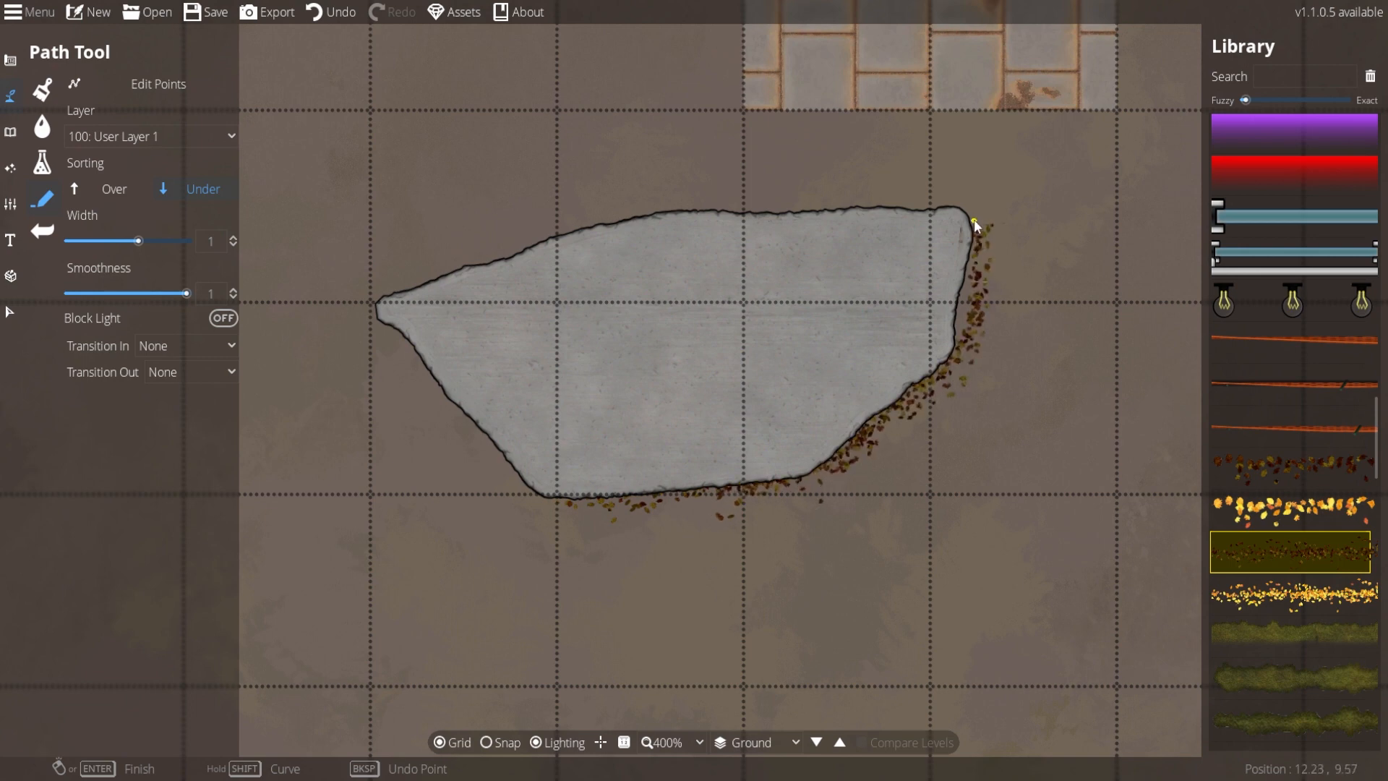
pyautogui.click(902, 210)
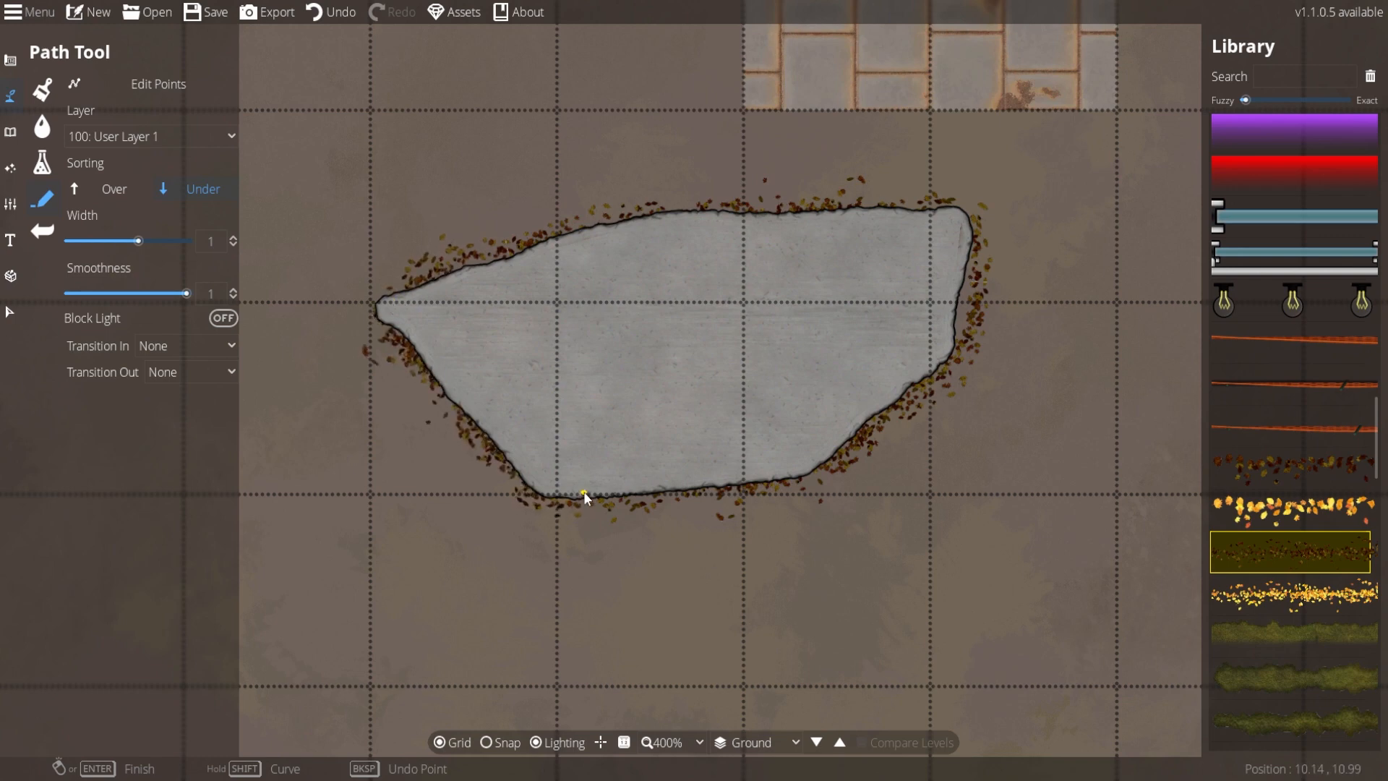
# Set up the Scatter Tool with the small dead leaf assets, starting at Leaves Small 01 Dead, by searching the library for "leaf".
pyautogui.scroll(2, 576, 390)
pyautogui.click(10, 131)
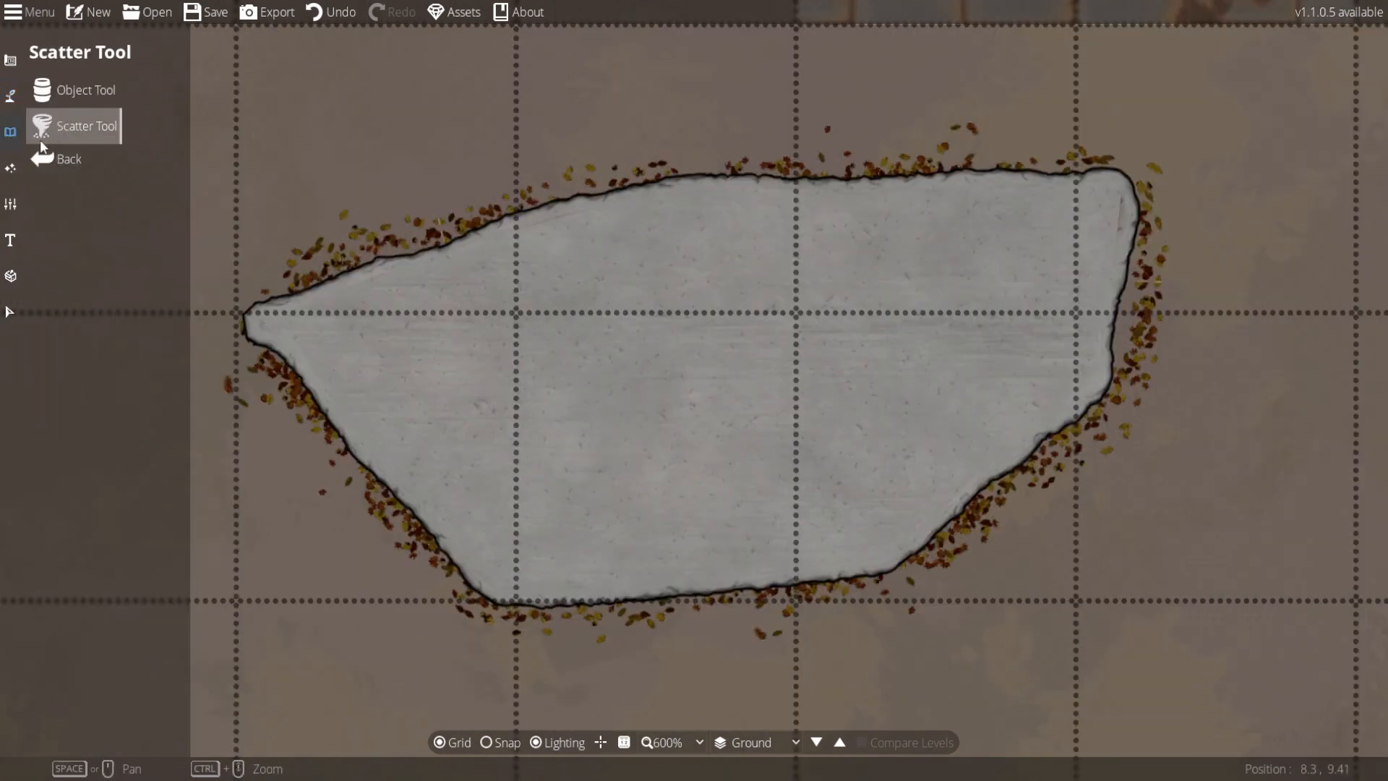
pyautogui.click(74, 125)
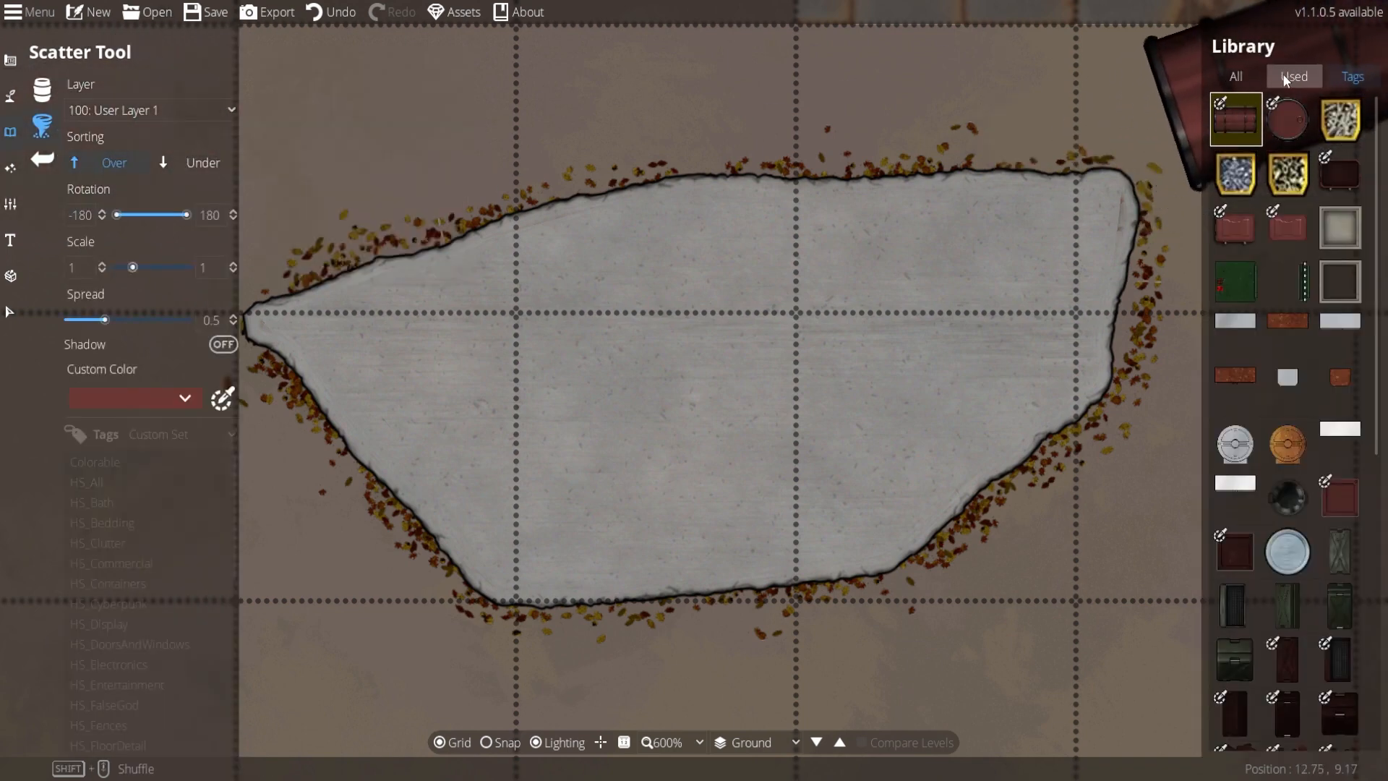
pyautogui.click(1293, 102)
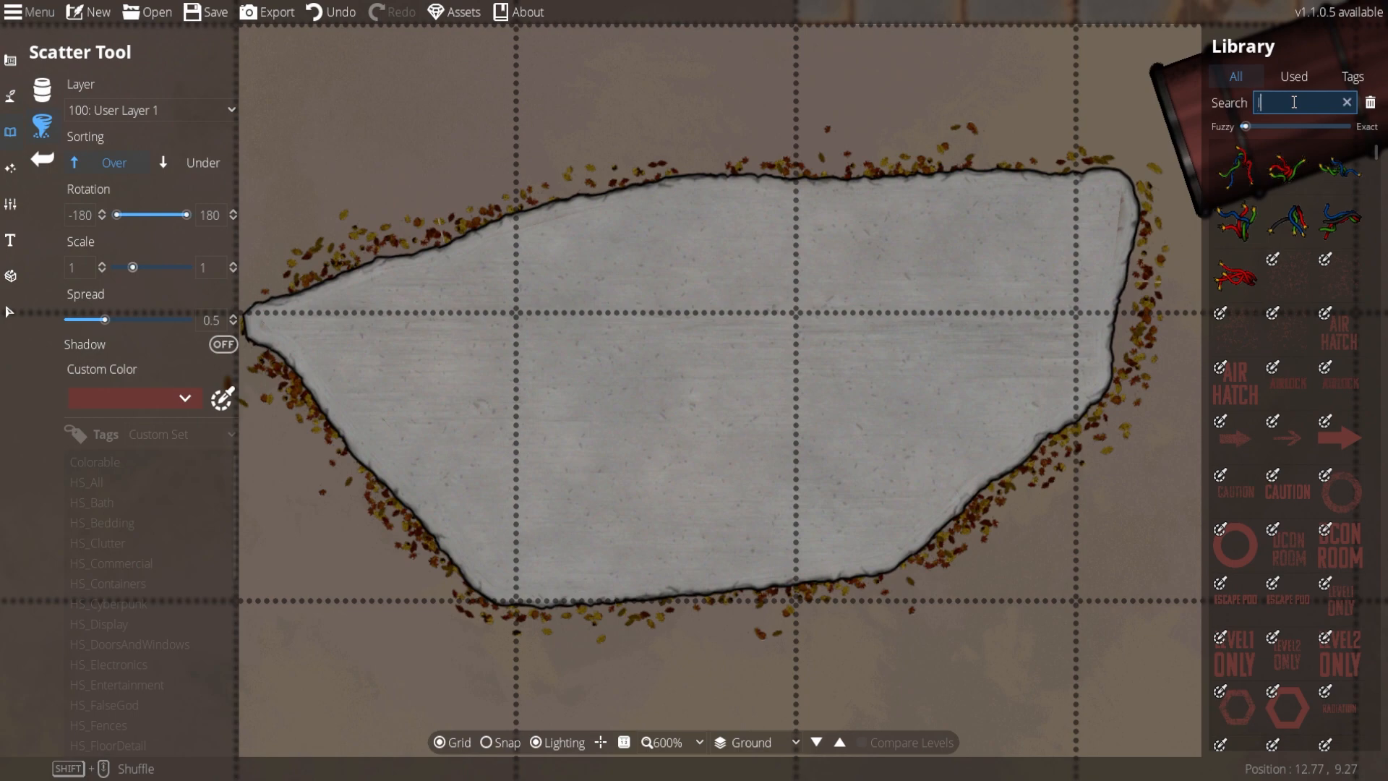
pyautogui.write('leaf')
pyautogui.click(1235, 436)
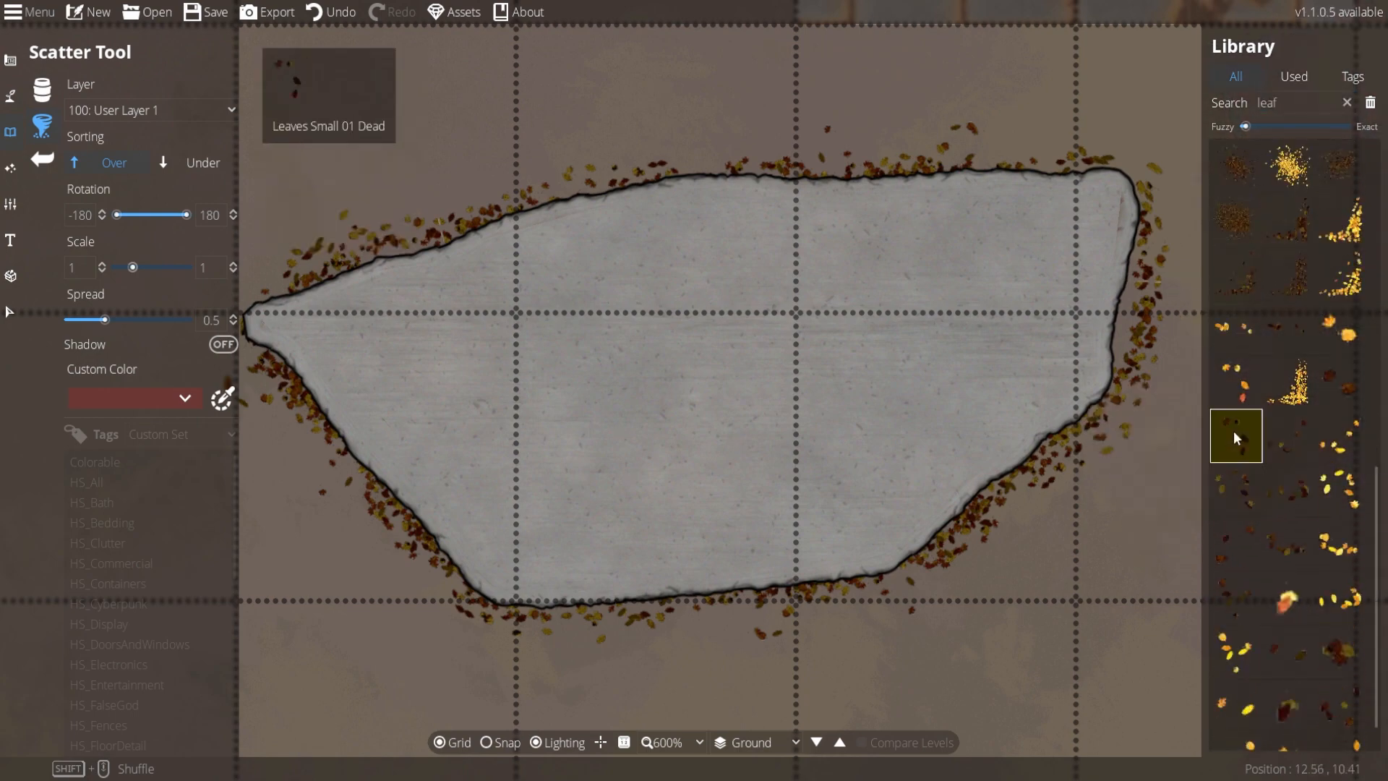
pyautogui.keyDown('shift'); pyautogui.click(1287, 548); pyautogui.keyUp('shift')
# Scatter the small dead leaves outside the slab's lower right edge and over the ground below it.
pyautogui.scroll(-5, 1006, 649)
pyautogui.moveTo(549, 427)
pyautogui.mouseDown()
pyautogui.moveTo(999, 439)
pyautogui.moveTo(1069, 324)
pyautogui.mouseUp()
pyautogui.moveTo(932, 278)
pyautogui.mouseDown()
pyautogui.moveTo(701, 470)
pyautogui.moveTo(674, 417)
pyautogui.moveTo(687, 463)
pyautogui.moveTo(771, 388)
pyautogui.mouseUp()
# Undo all the scattered leaves and the dead-leaves path around the concrete slab.
pyautogui.hotkey('ctrl', 'z')
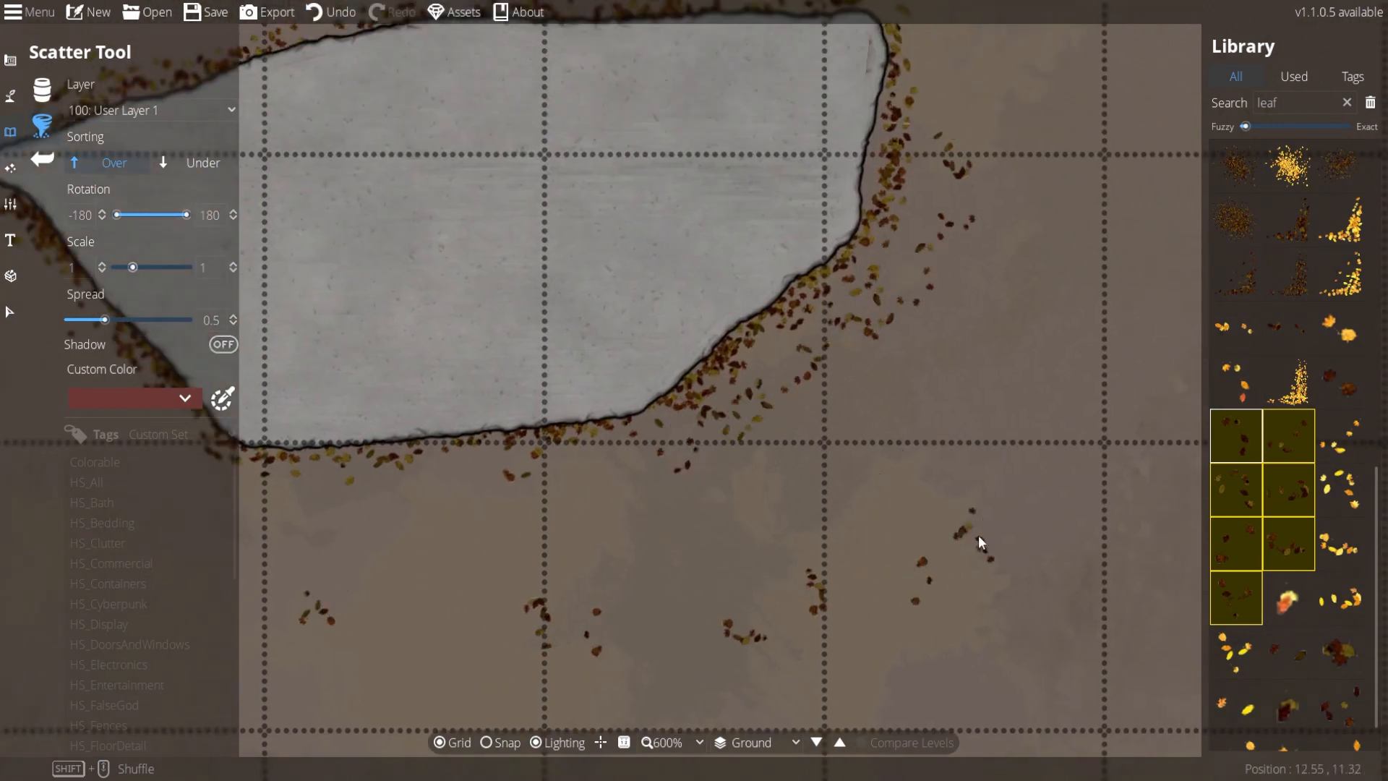
pyautogui.hotkey('ctrl', 'z')
pyautogui.hotkey('ctrl', 'z')
pyautogui.hotkey('ctrl', 'z')
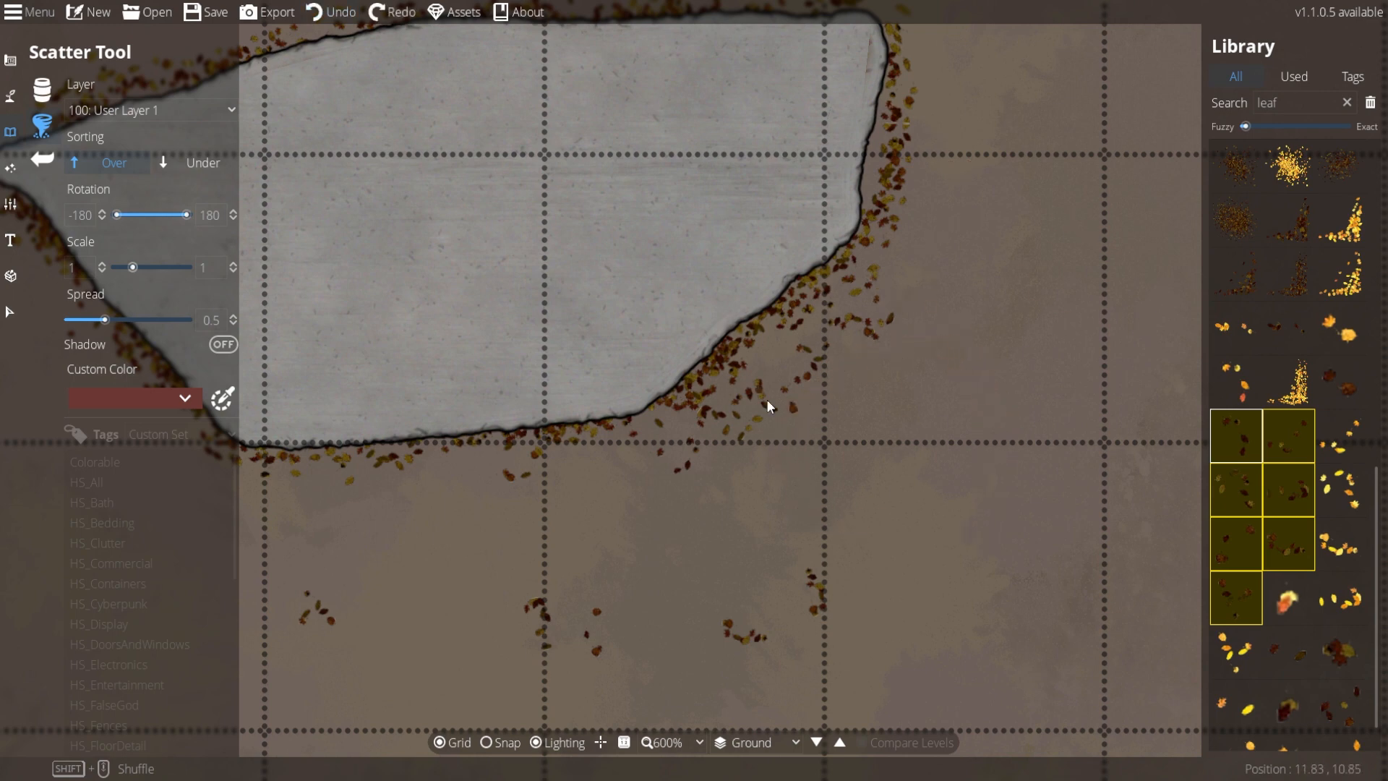
pyautogui.hotkey('ctrl', 'z')
pyautogui.hotkey('ctrl', 'z')
pyautogui.hotkey('ctrl', 'z')
pyautogui.hotkey('ctrl', 'z')
pyautogui.hotkey('ctrl', 'z')
pyautogui.hotkey('ctrl', 'z')
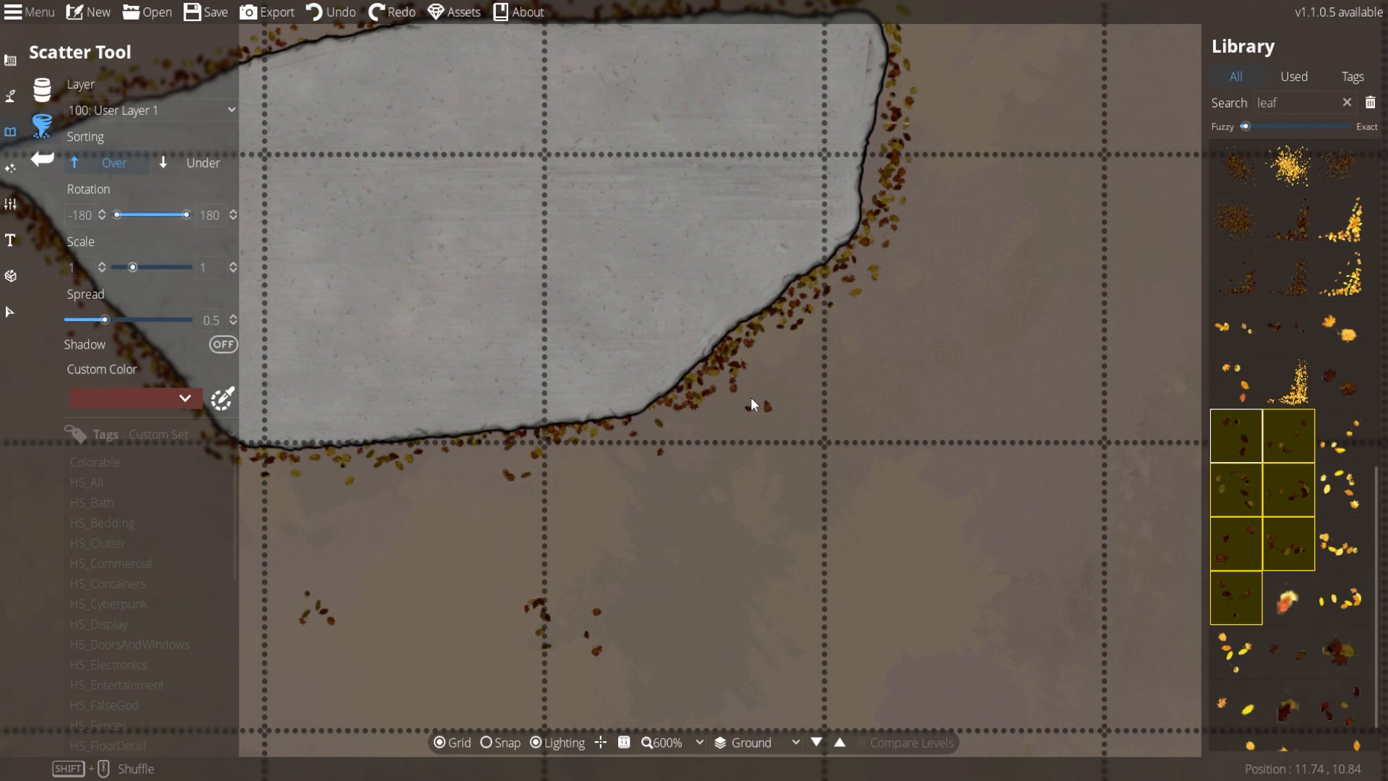
pyautogui.hotkey('ctrl', 'z')
pyautogui.hotkey('ctrl', 'z')
pyautogui.hotkey('ctrl', 'z')
pyautogui.hotkey('ctrl', 'z')
pyautogui.moveTo(641, 418); pyautogui.dragTo(960, 575)
pyautogui.click(270, 396)
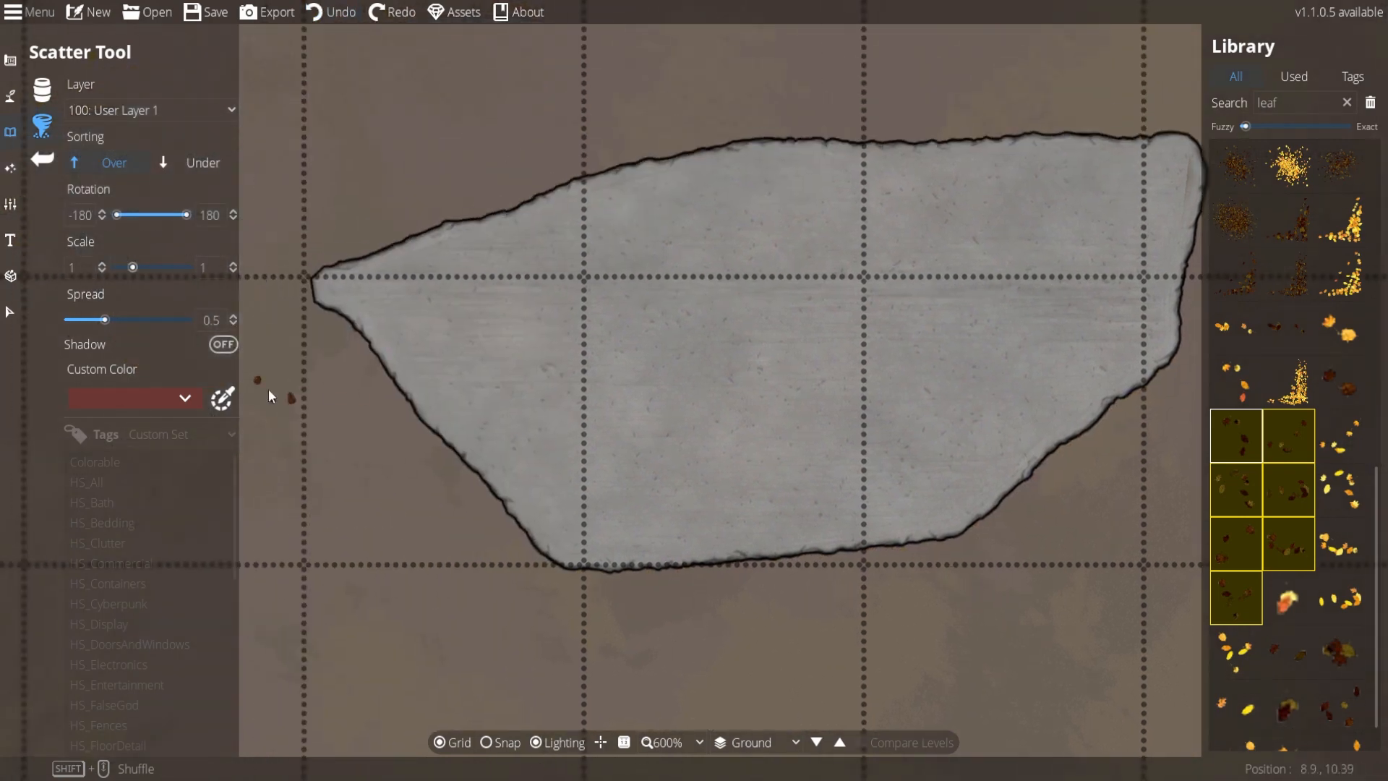
# Draw a looping ribbed hose path, sorted under the slab, from its lower right edge around to its right side.
pyautogui.click(10, 95)
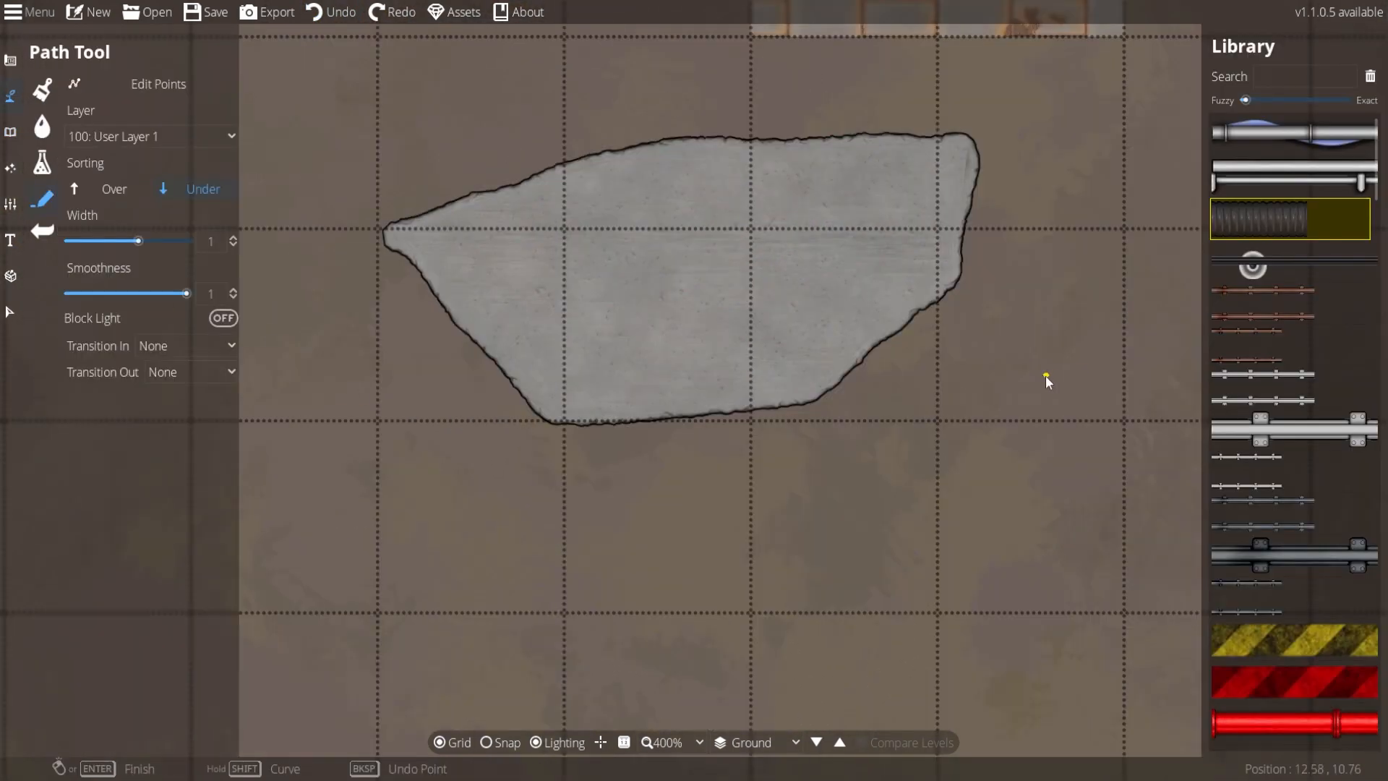
pyautogui.scroll(4, 776, 405)
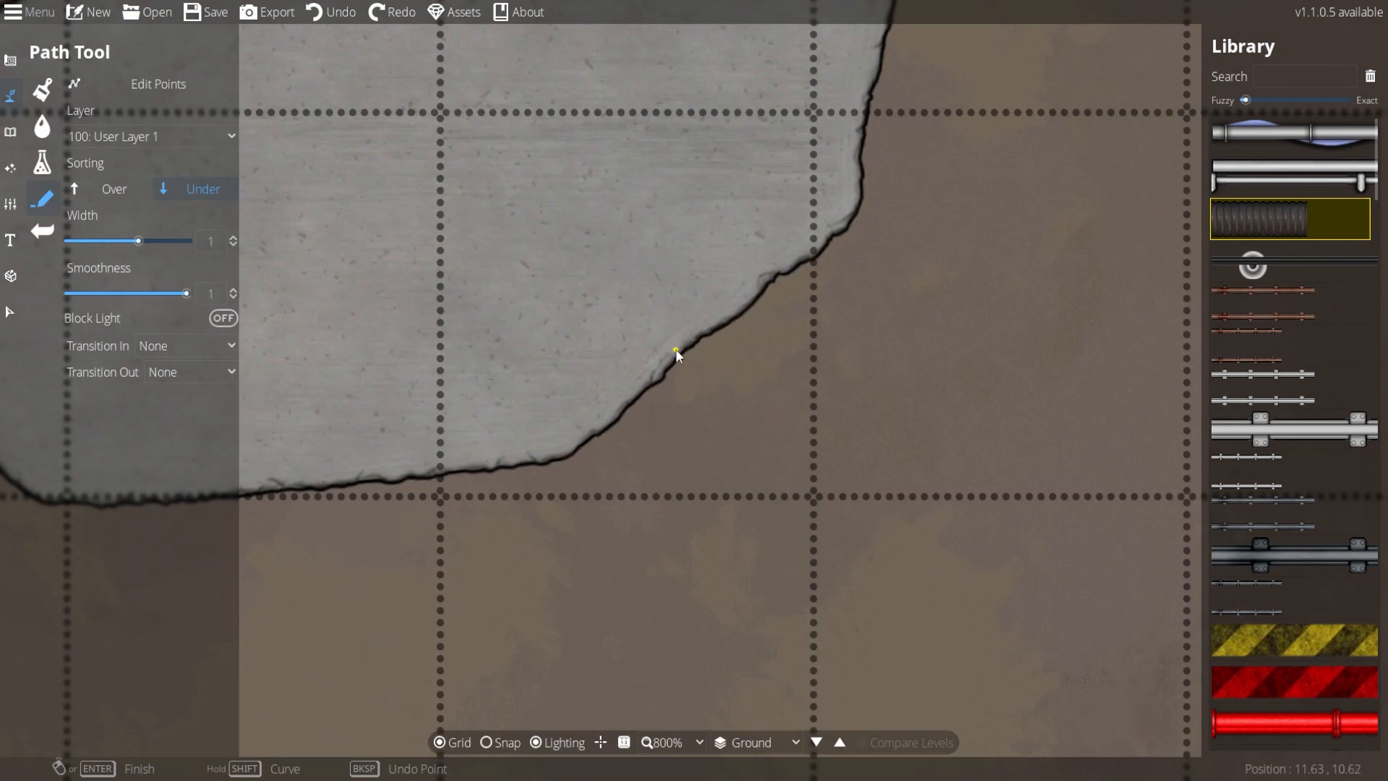
pyautogui.click(695, 355)
pyautogui.click(779, 463)
pyautogui.scroll(-2, 1069, 441)
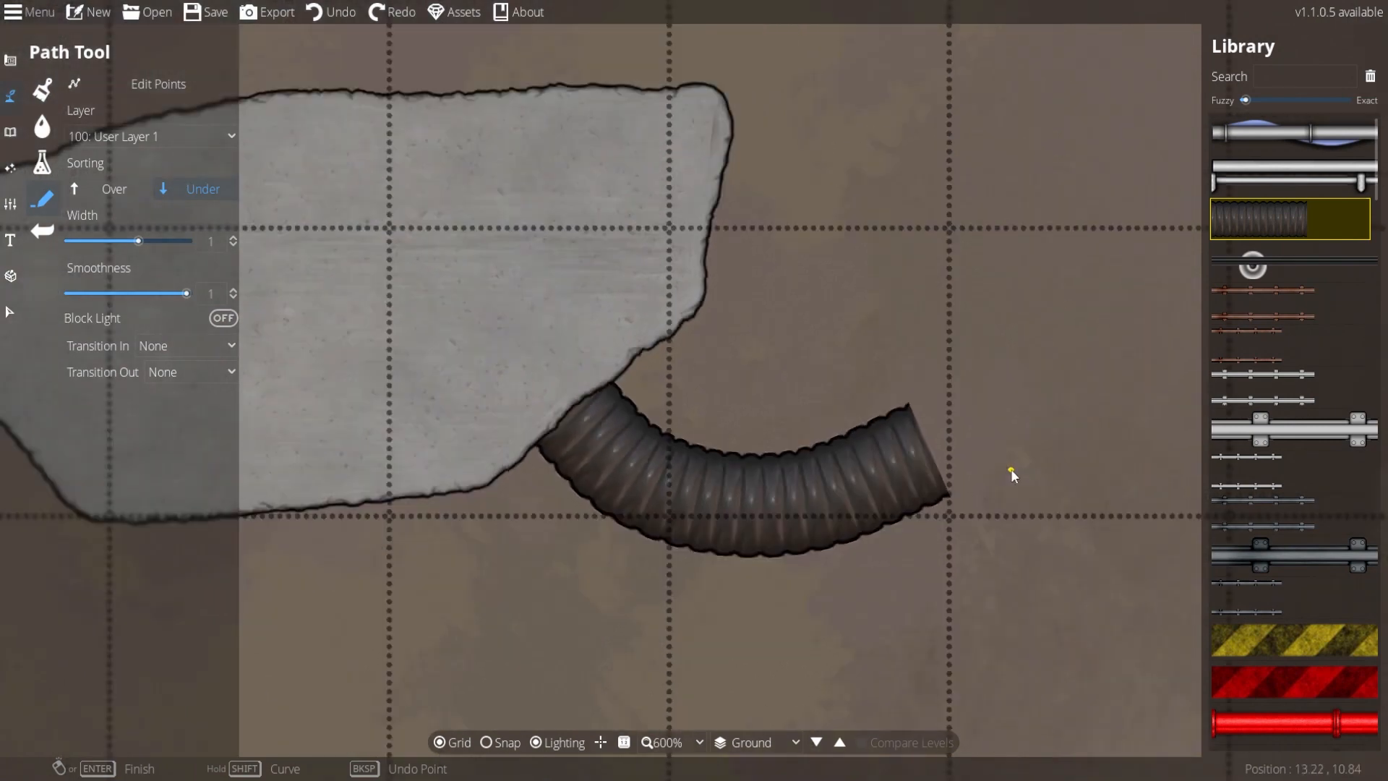
pyautogui.click(1012, 463)
pyautogui.click(961, 129)
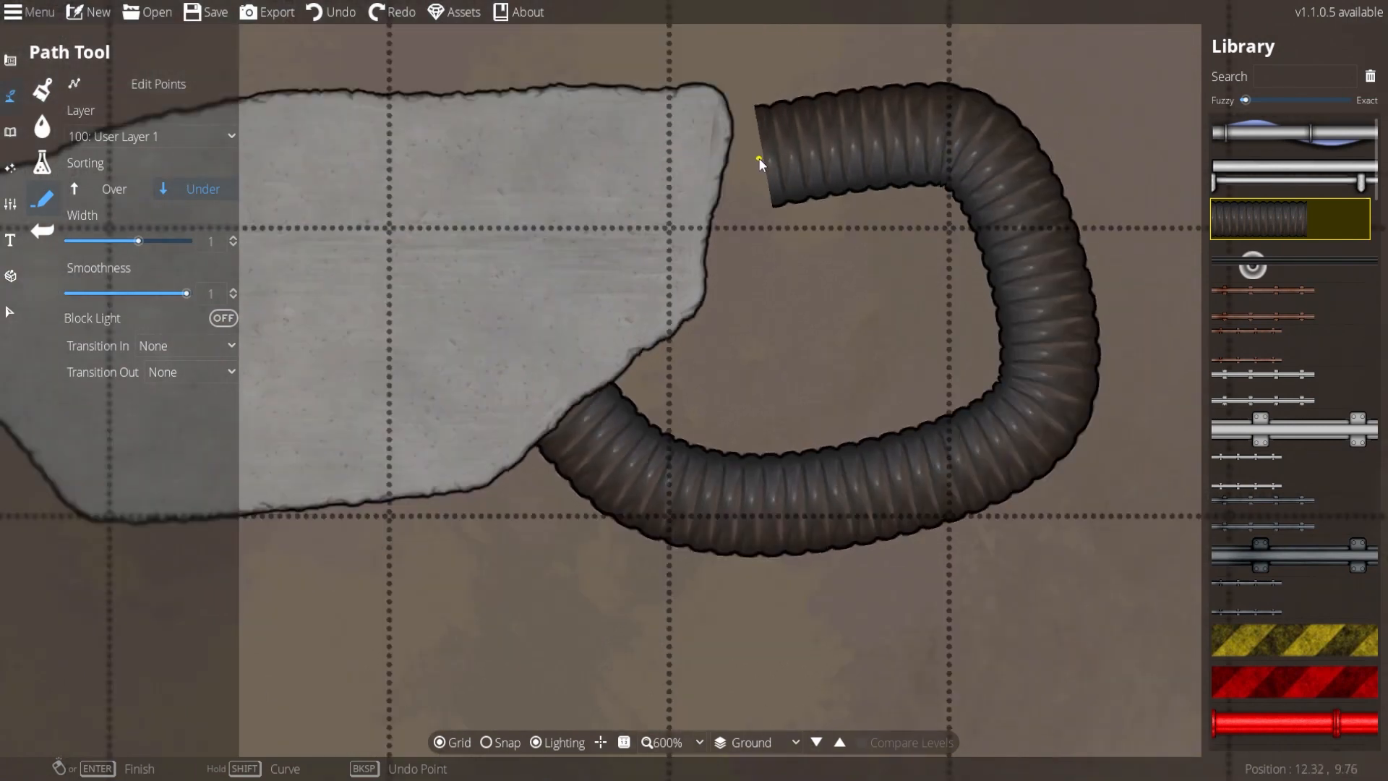
pyautogui.rightClick(714, 149)
# Draw a thin black cable path with round rings from the slab's lower edge, curving to about 13.7, 11.4.
pyautogui.scroll(-2, 665, 346)
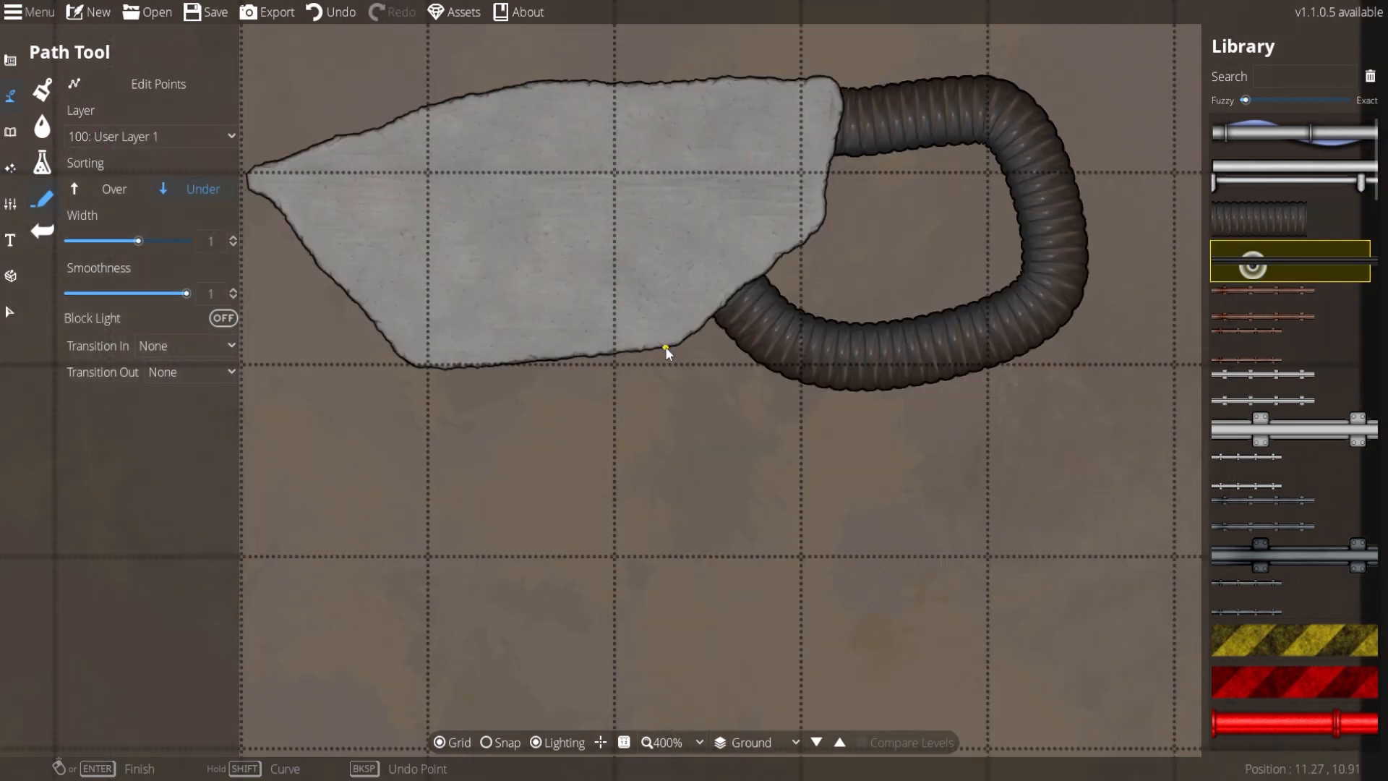
pyautogui.click(725, 455)
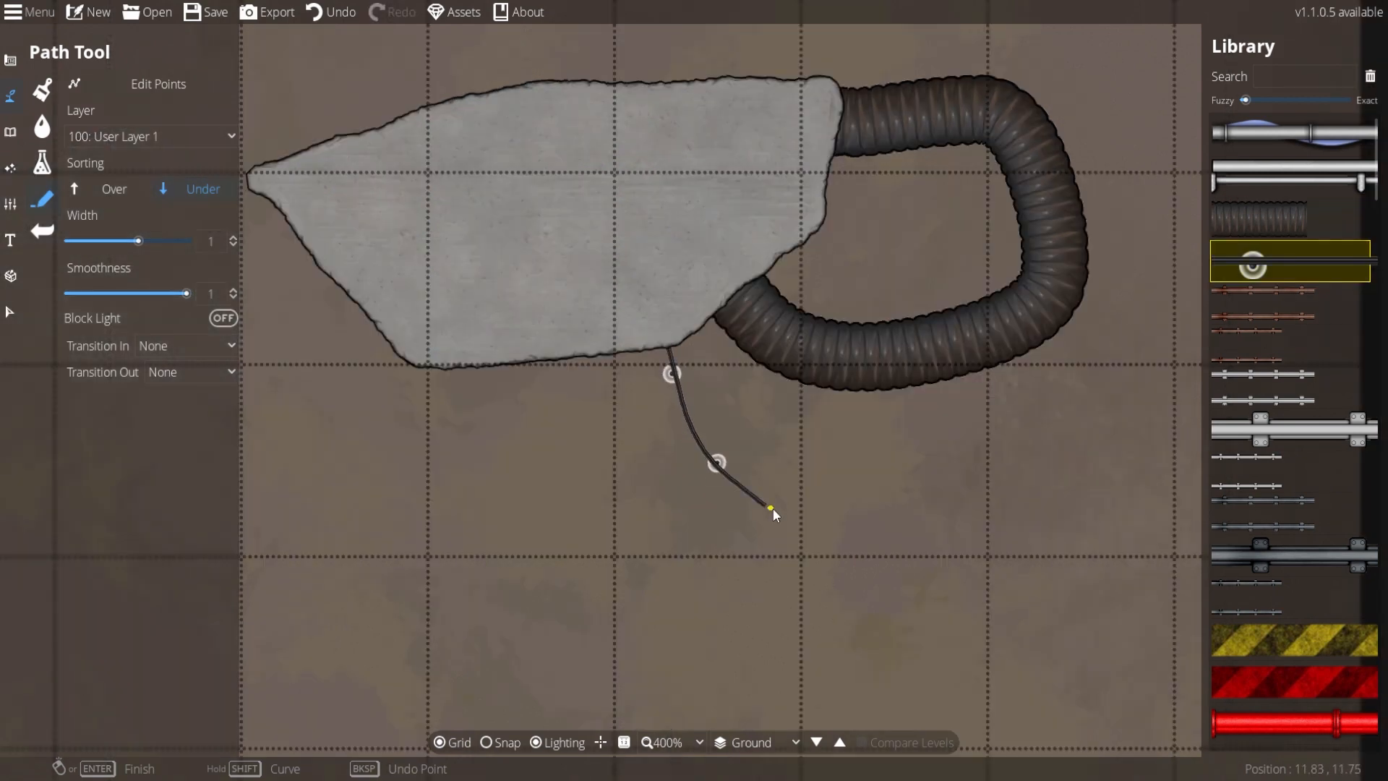
pyautogui.click(811, 506)
pyautogui.click(910, 501)
pyautogui.click(1003, 469)
pyautogui.click(1094, 432)
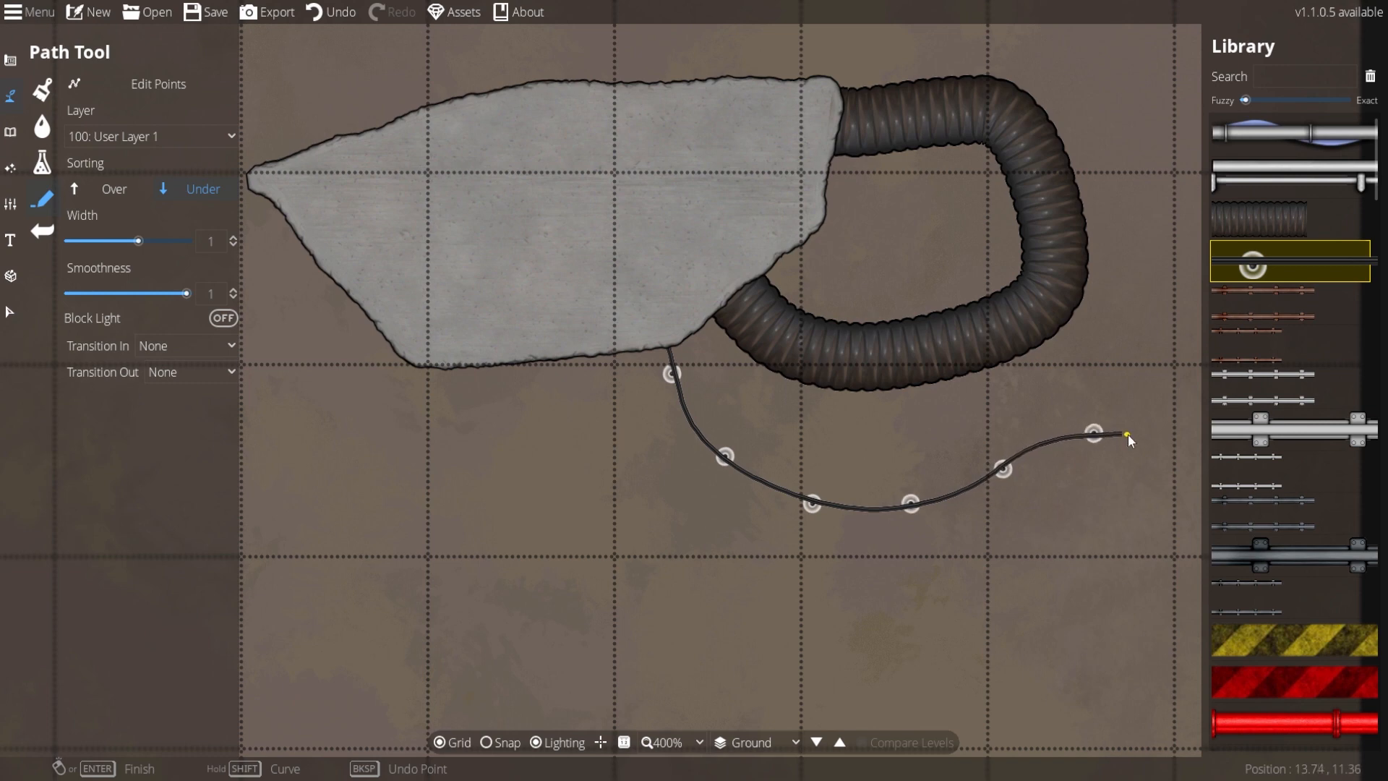
# Try a snapped dark single-rail path from 11, 12 through 9, 12 and 8, 11 to 8, 10, and undo it.
pyautogui.scroll(-3, 1246, 324)
pyautogui.press('Left')
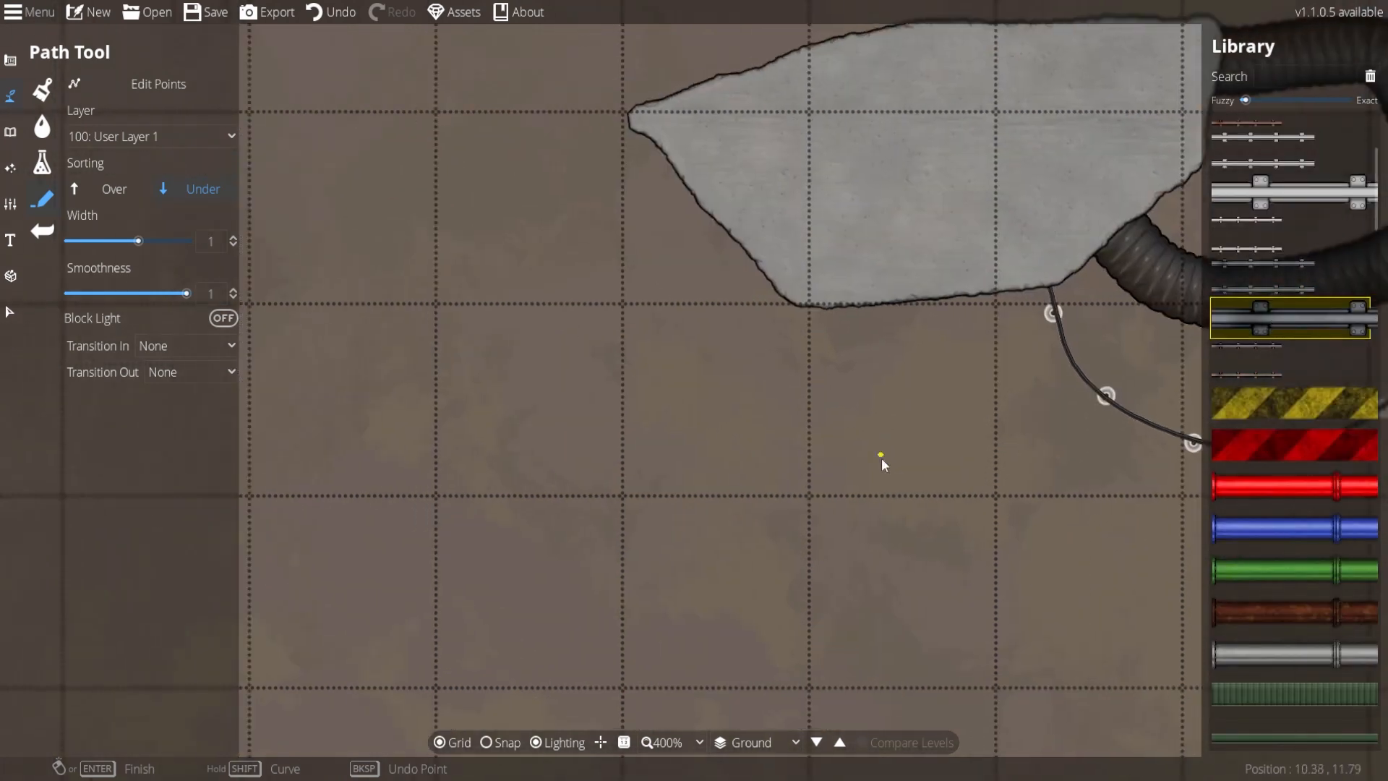
pyautogui.click(990, 499)
pyautogui.click(617, 506)
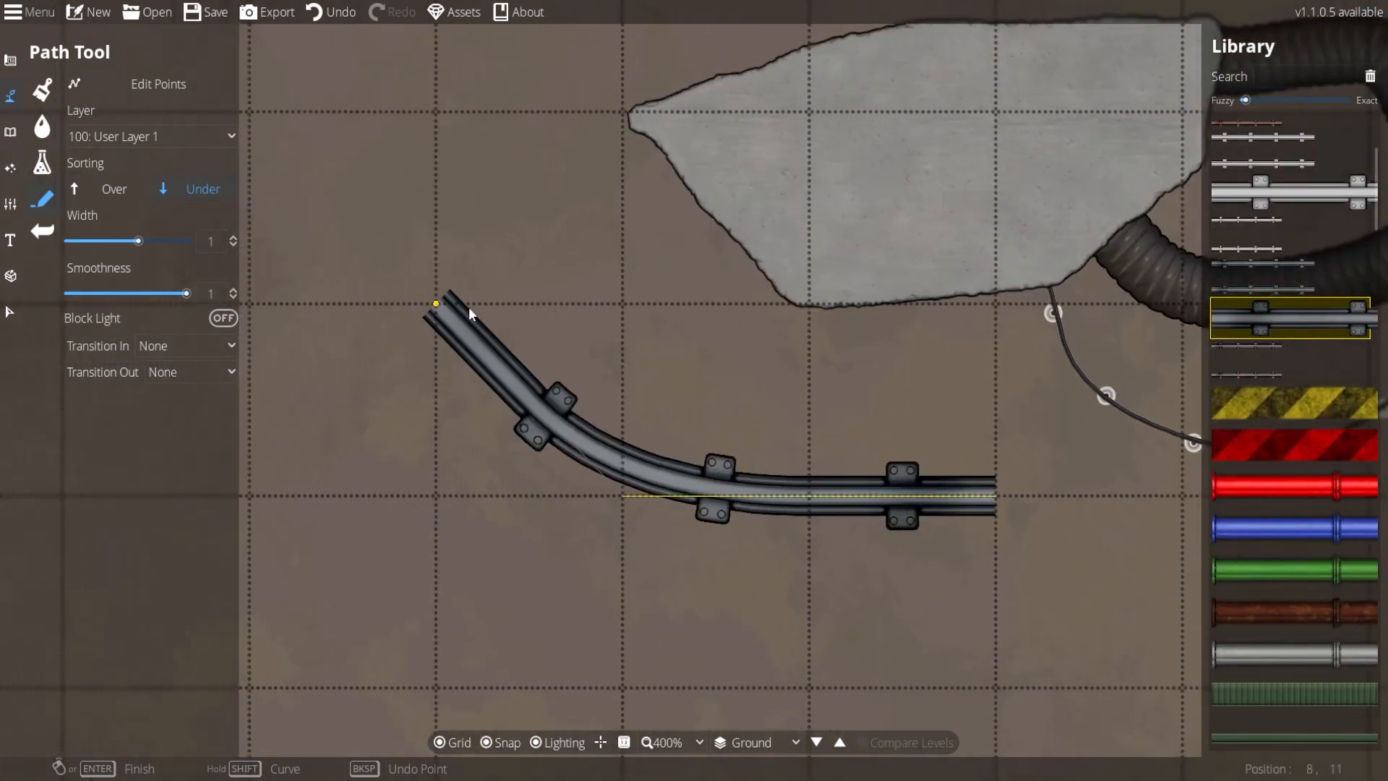
pyautogui.click(468, 307)
pyautogui.click(470, 84)
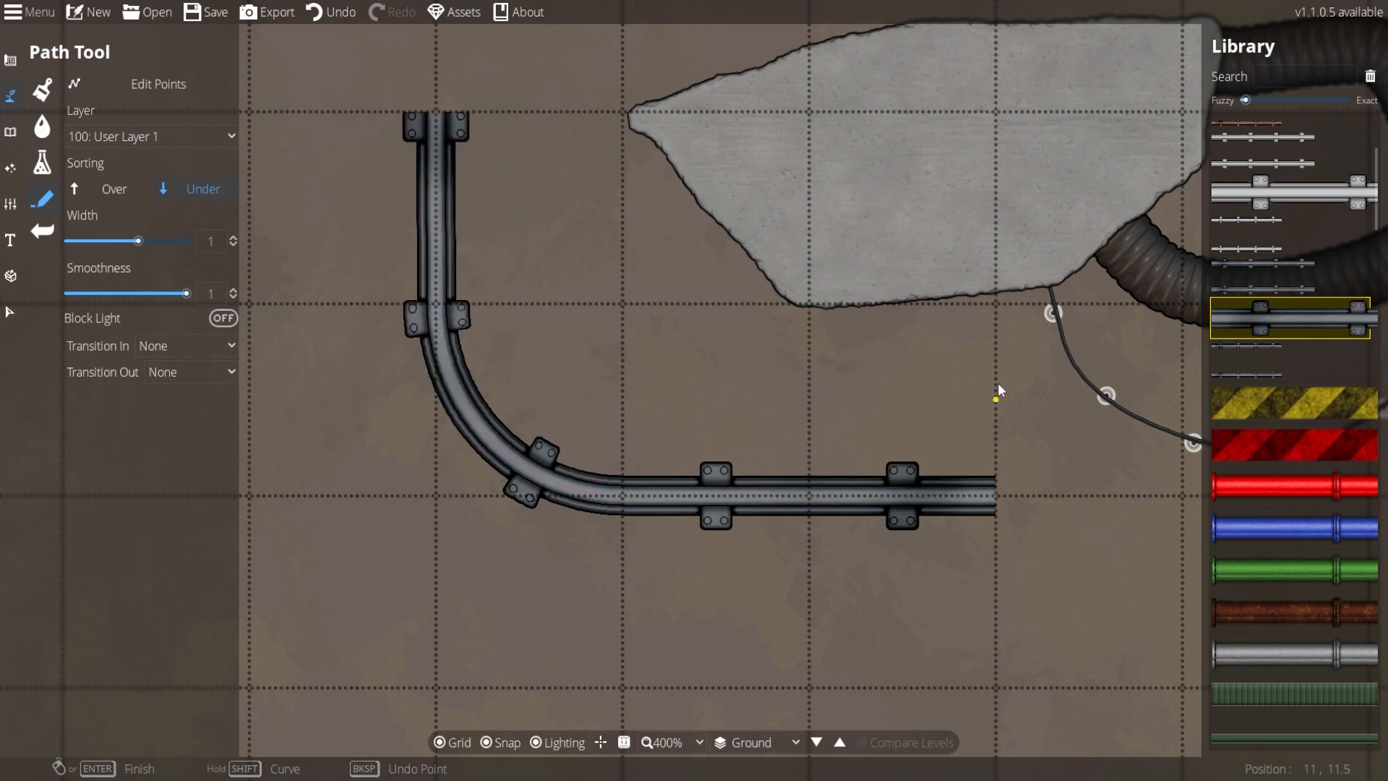
pyautogui.scroll(-1, 997, 383)
pyautogui.hotkey('ctrl', 'z')
# Try a curved dark double-rail track from 10, 13 that bends upward along x = 5, and undo it.
pyautogui.click(1281, 360)
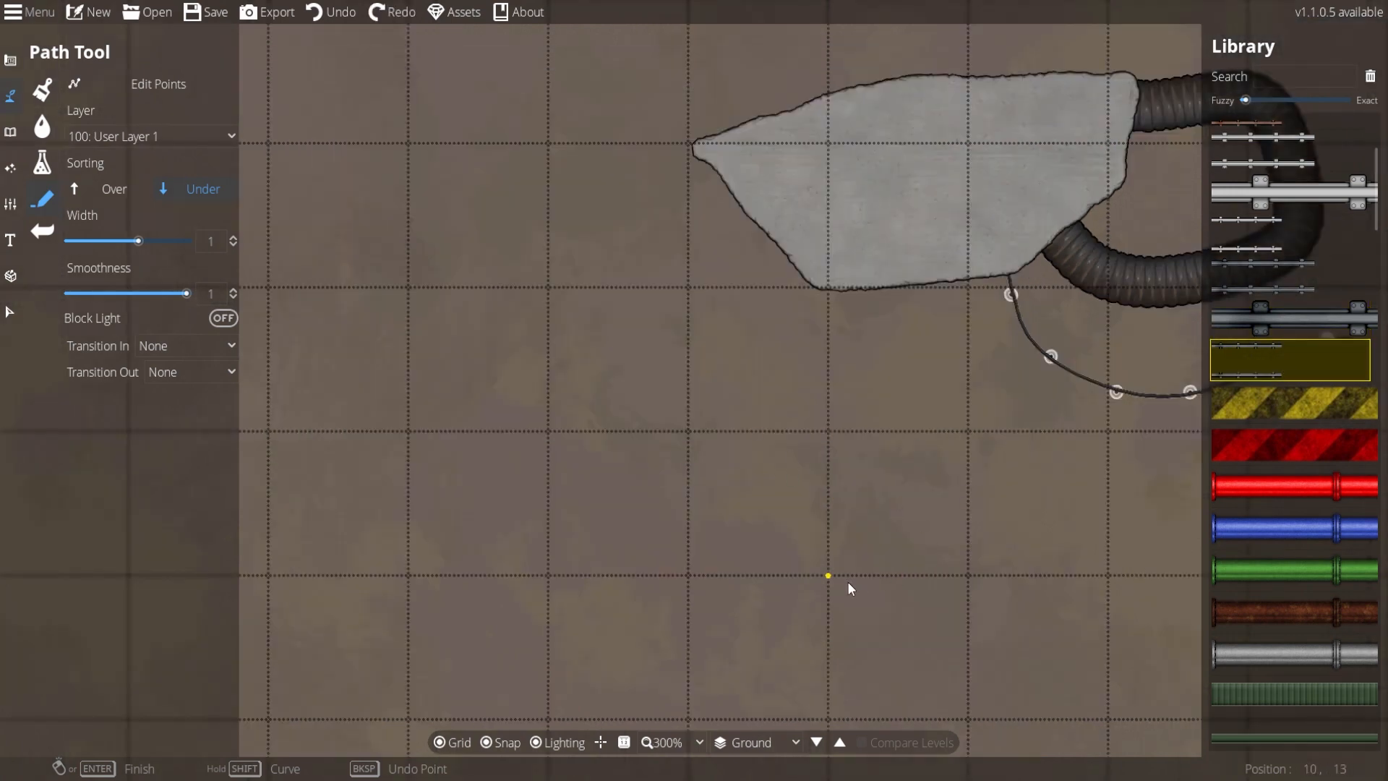
pyautogui.click(755, 578)
pyautogui.moveTo(739, 579); pyautogui.dragTo(867, 505)
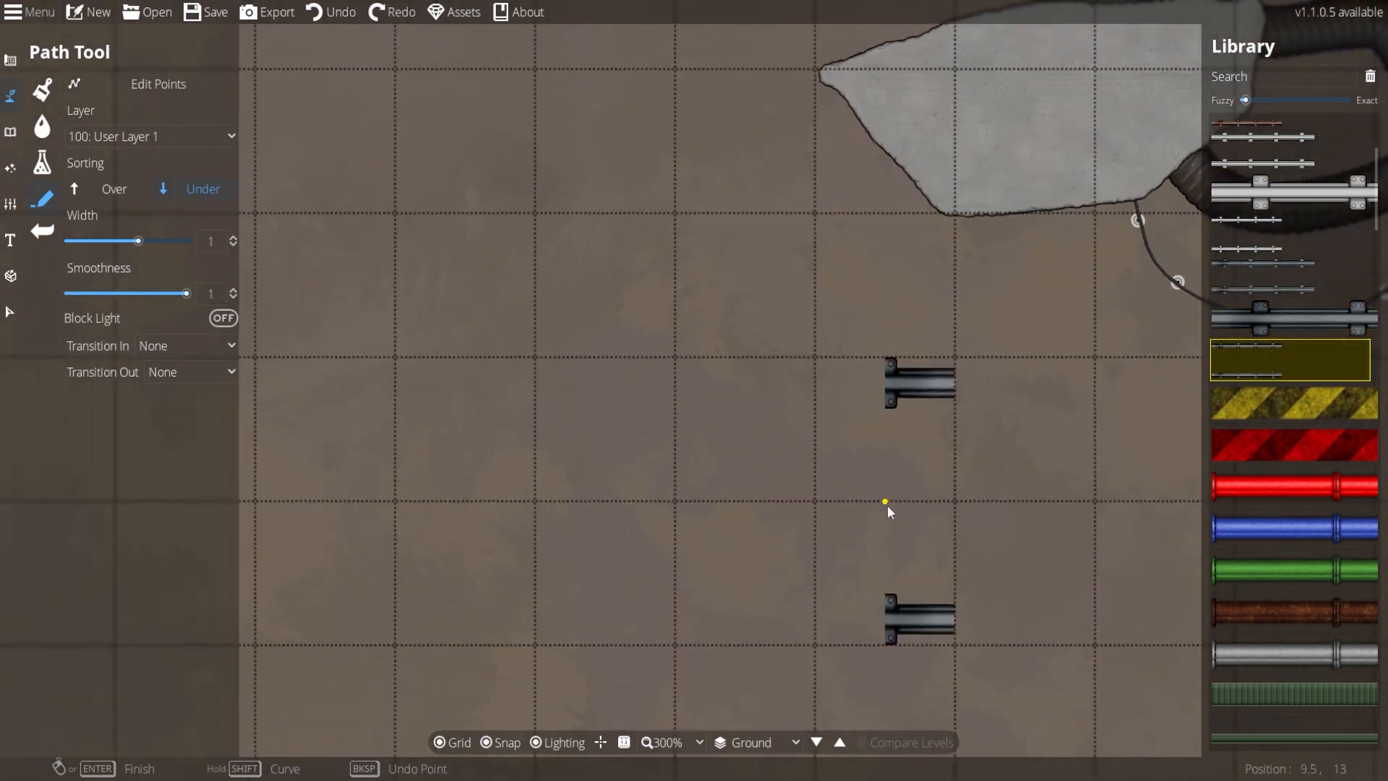
pyautogui.moveTo(513, 504); pyautogui.dragTo(626, 489)
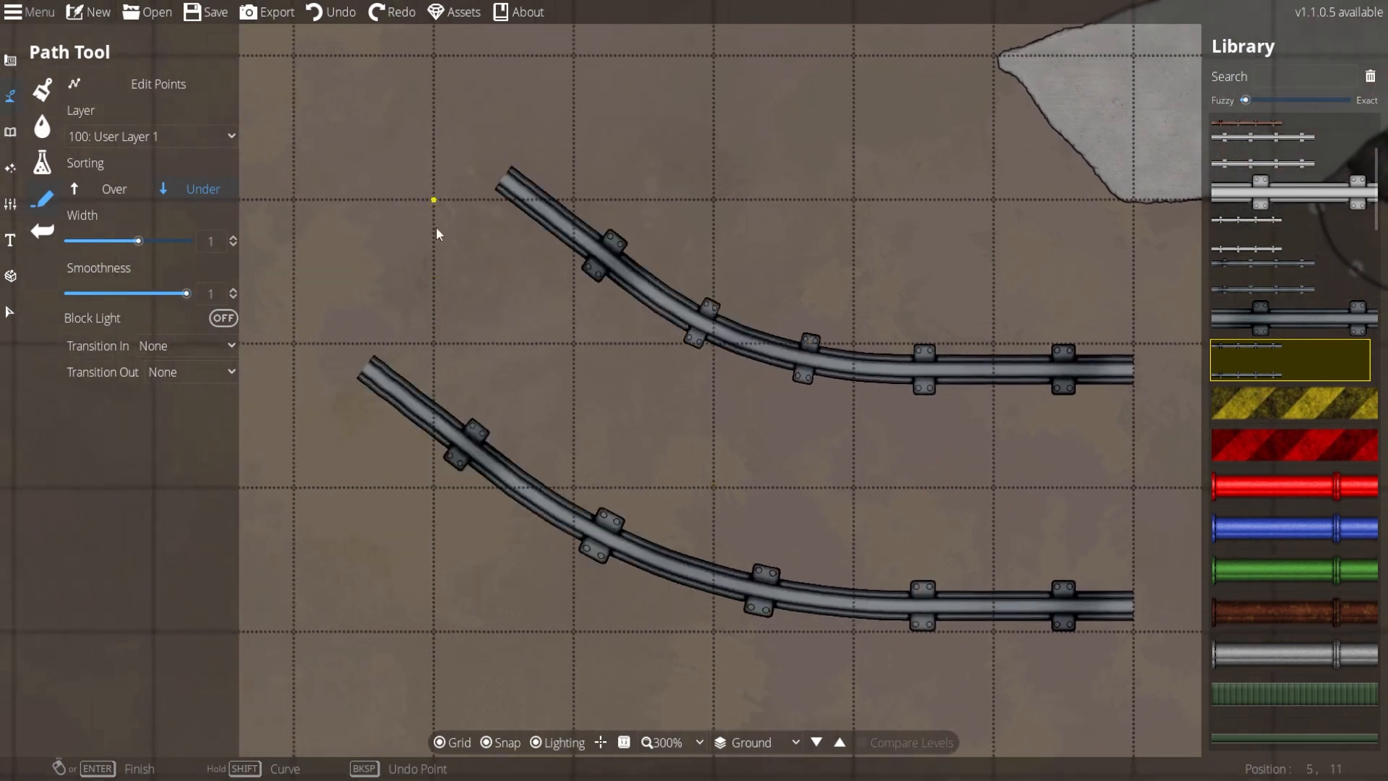
pyautogui.moveTo(409, 167); pyautogui.dragTo(405, 466)
pyautogui.keyDown('shift'); pyautogui.click(402, 483); pyautogui.keyUp('shift')
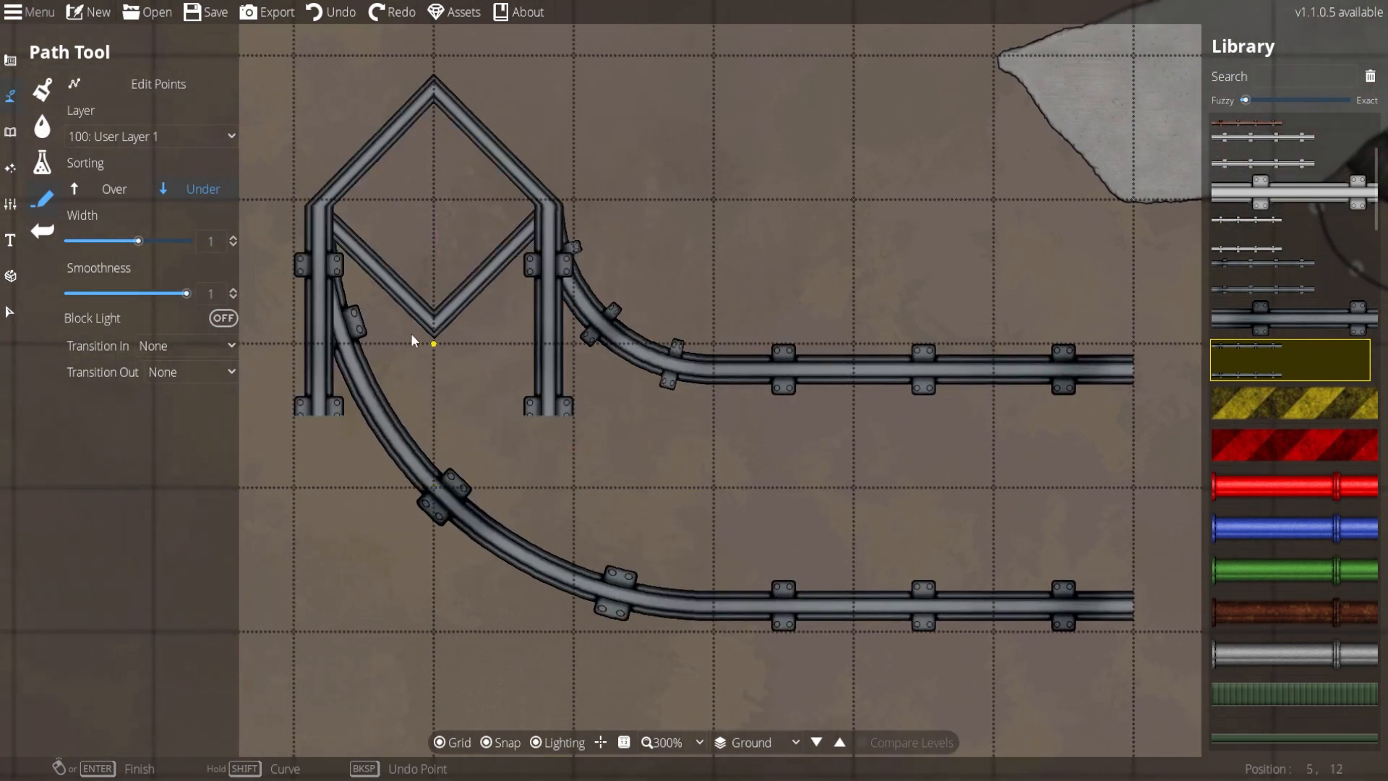
pyautogui.moveTo(454, 199); pyautogui.dragTo(558, 497)
pyautogui.click(526, 218)
pyautogui.rightClick(526, 218)
pyautogui.moveTo(733, 399); pyautogui.dragTo(655, 106)
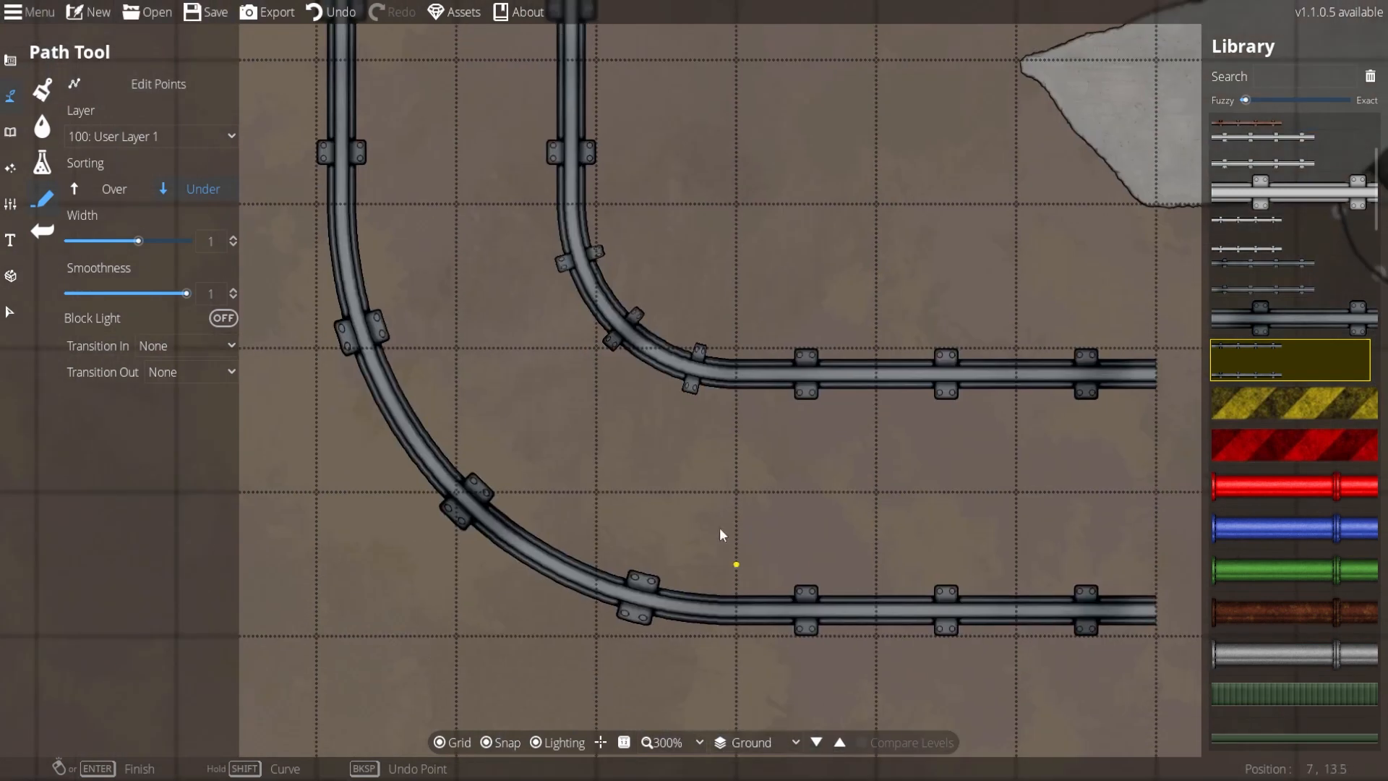
pyautogui.moveTo(618, 375); pyautogui.dragTo(542, 305)
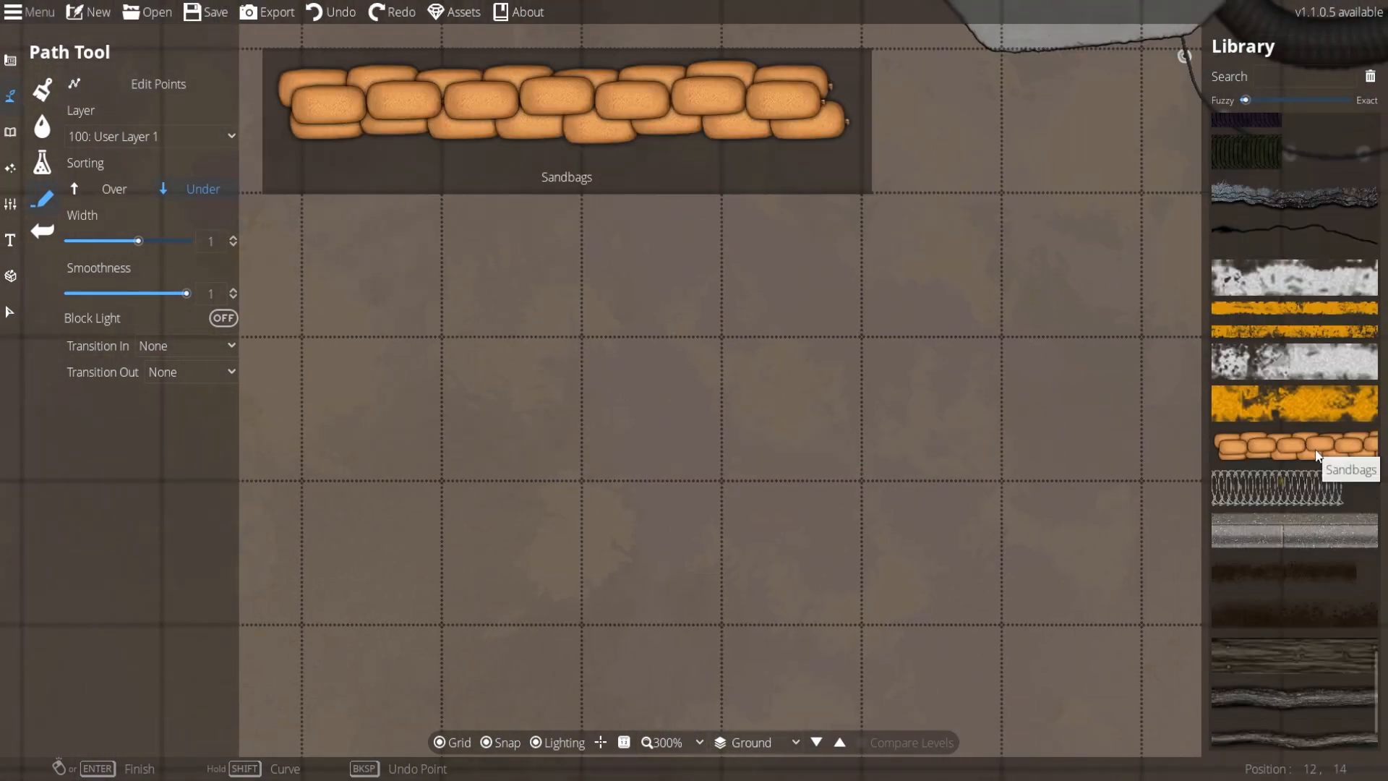
# Try a straight snapped Sandbags path from 5, 11.5 to 8, 11.5, and undo it.
pyautogui.click(1315, 453)
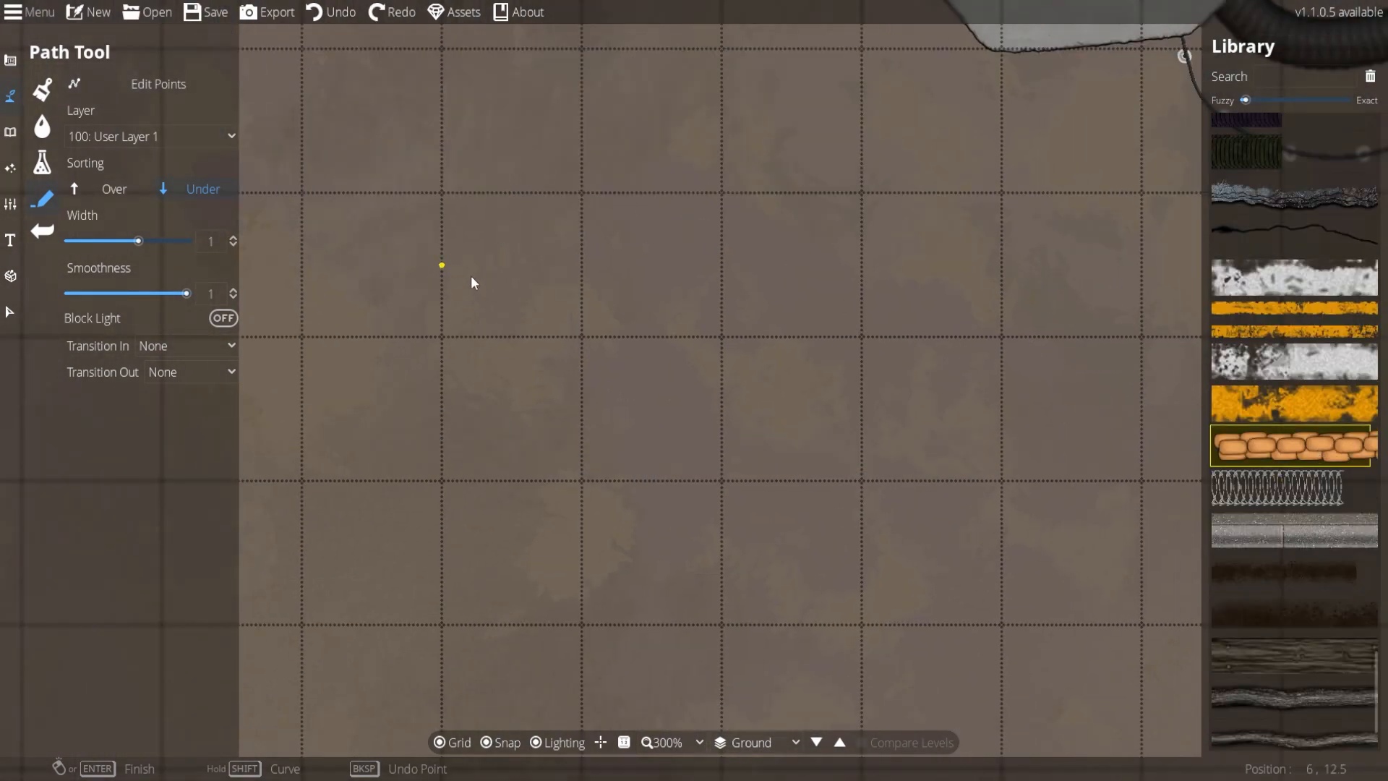
pyautogui.moveTo(471, 275); pyautogui.dragTo(694, 509)
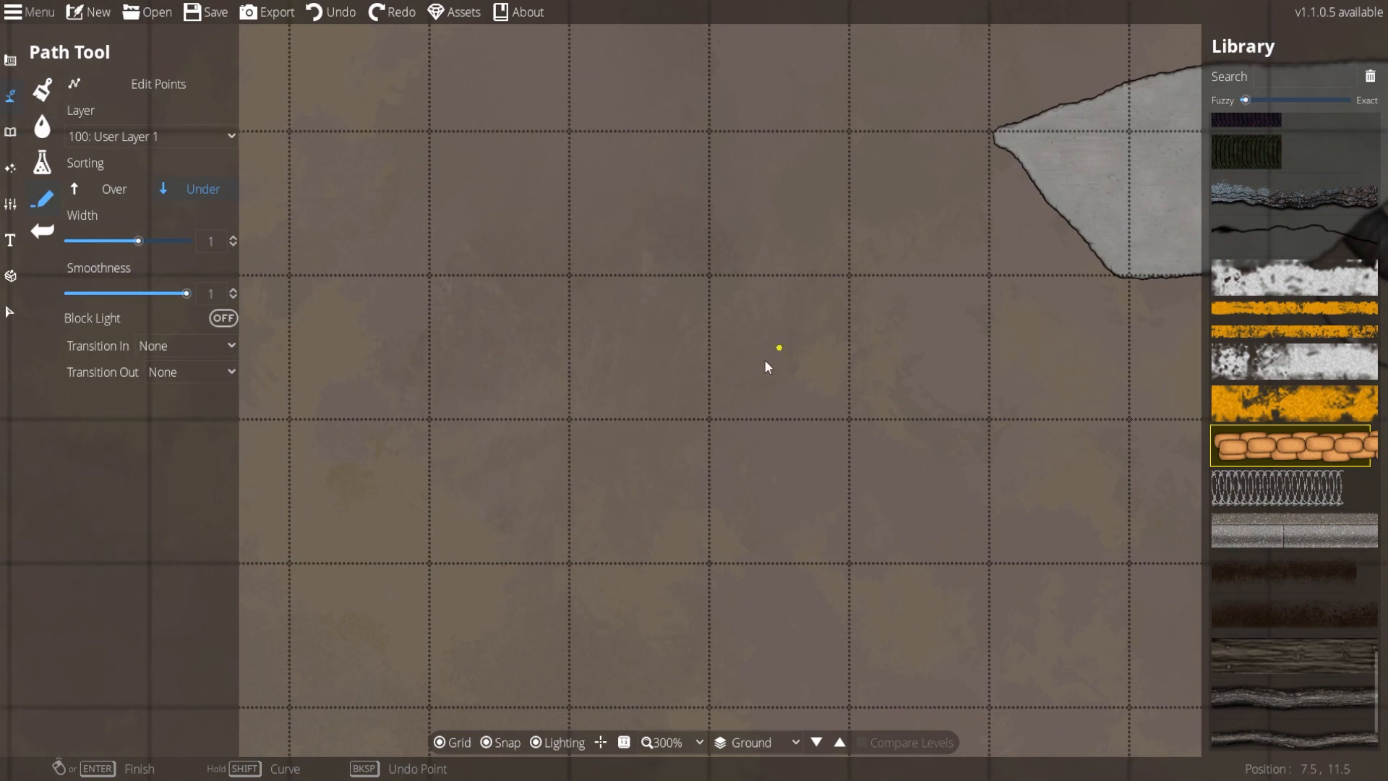
pyautogui.moveTo(1273, 463)
pyautogui.scroll(1, 638, 415)
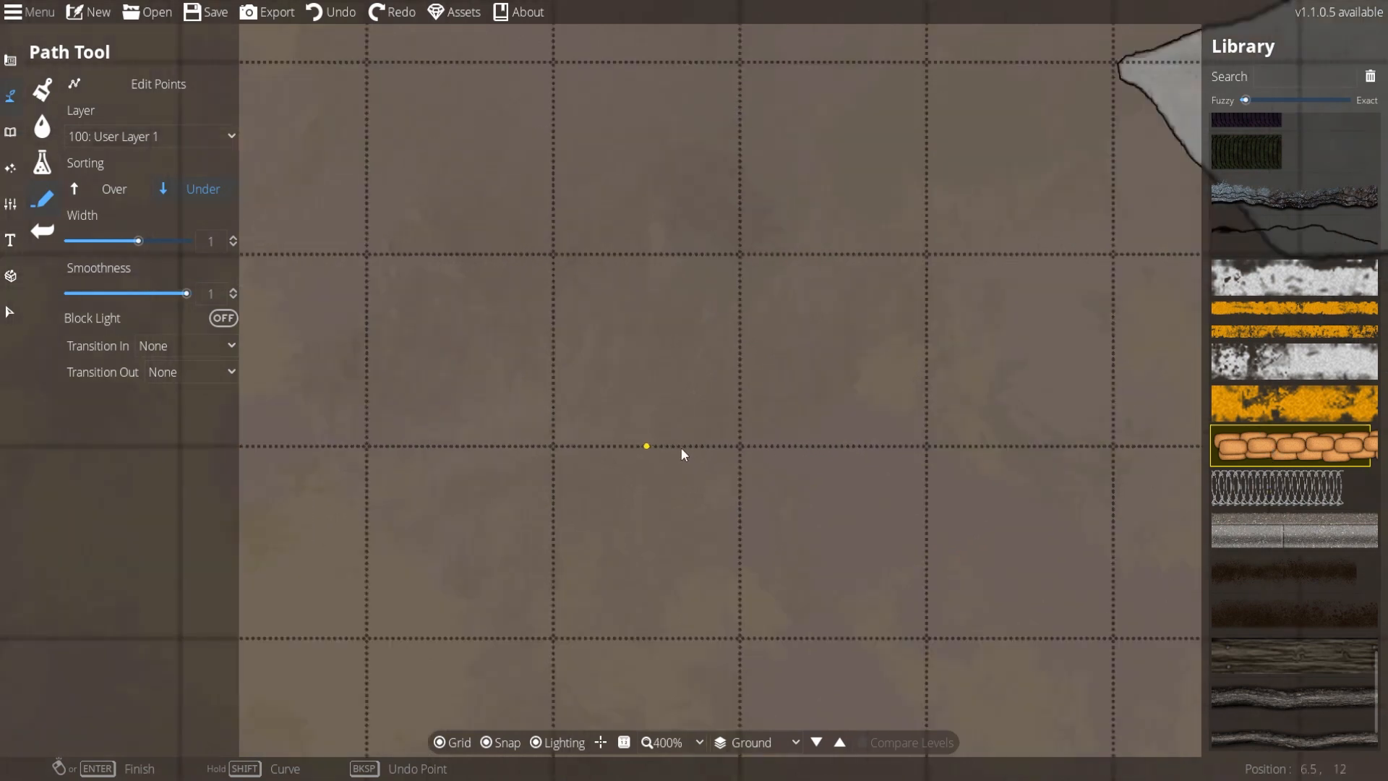
pyautogui.click(367, 349)
pyautogui.click(926, 350)
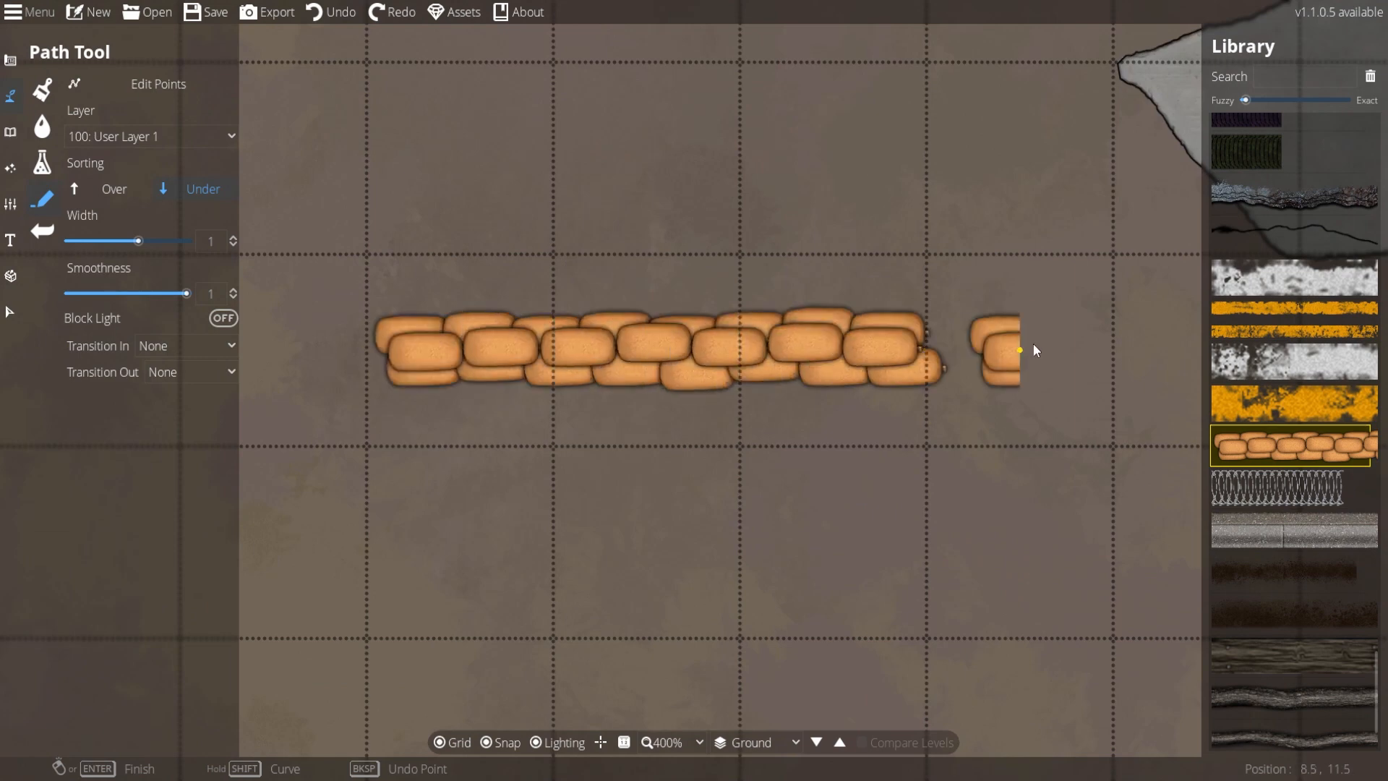
pyautogui.rightClick(960, 353)
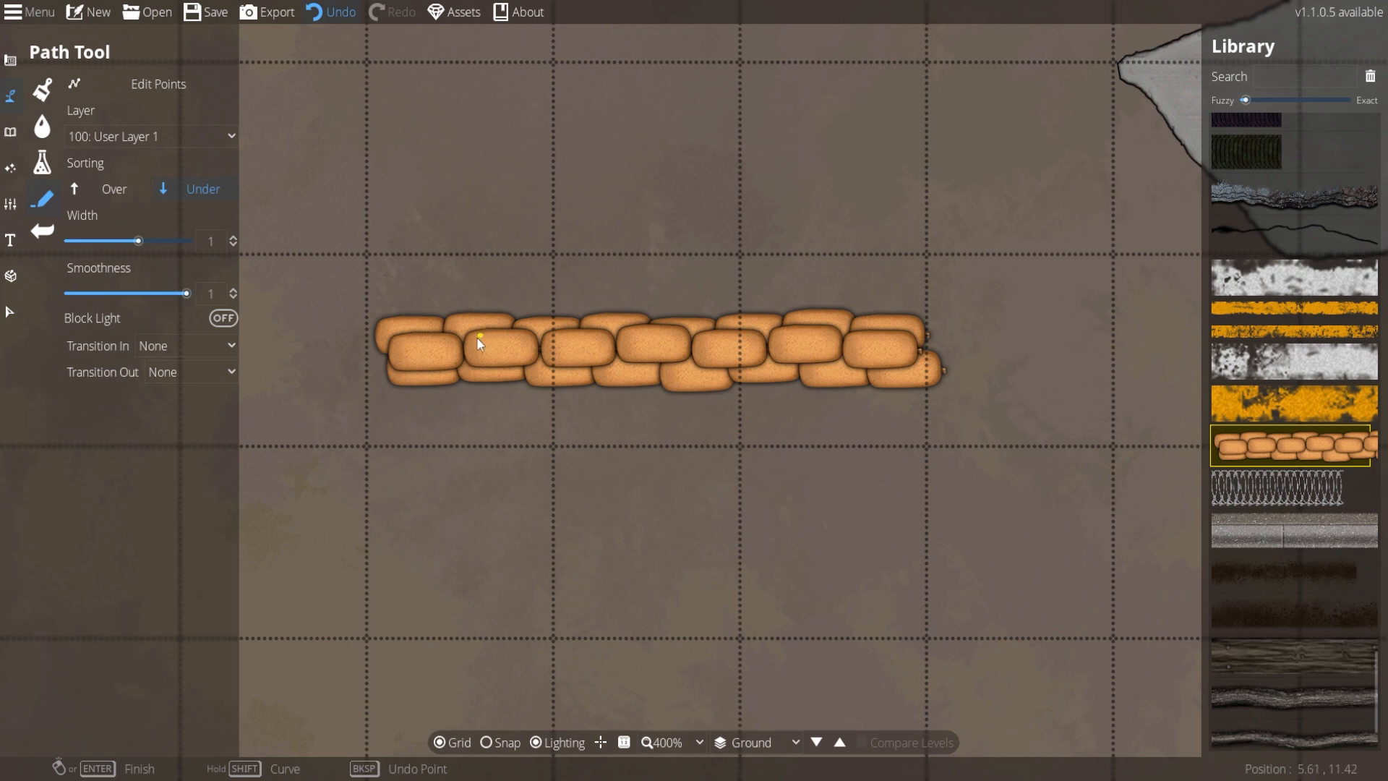
pyautogui.hotkey('ctrl', 'z')
# Draw an unsnapped, downward-bowed Sandbags path from about 5.2, 11.6 to 8.2, 11.6.
pyautogui.click(449, 334)
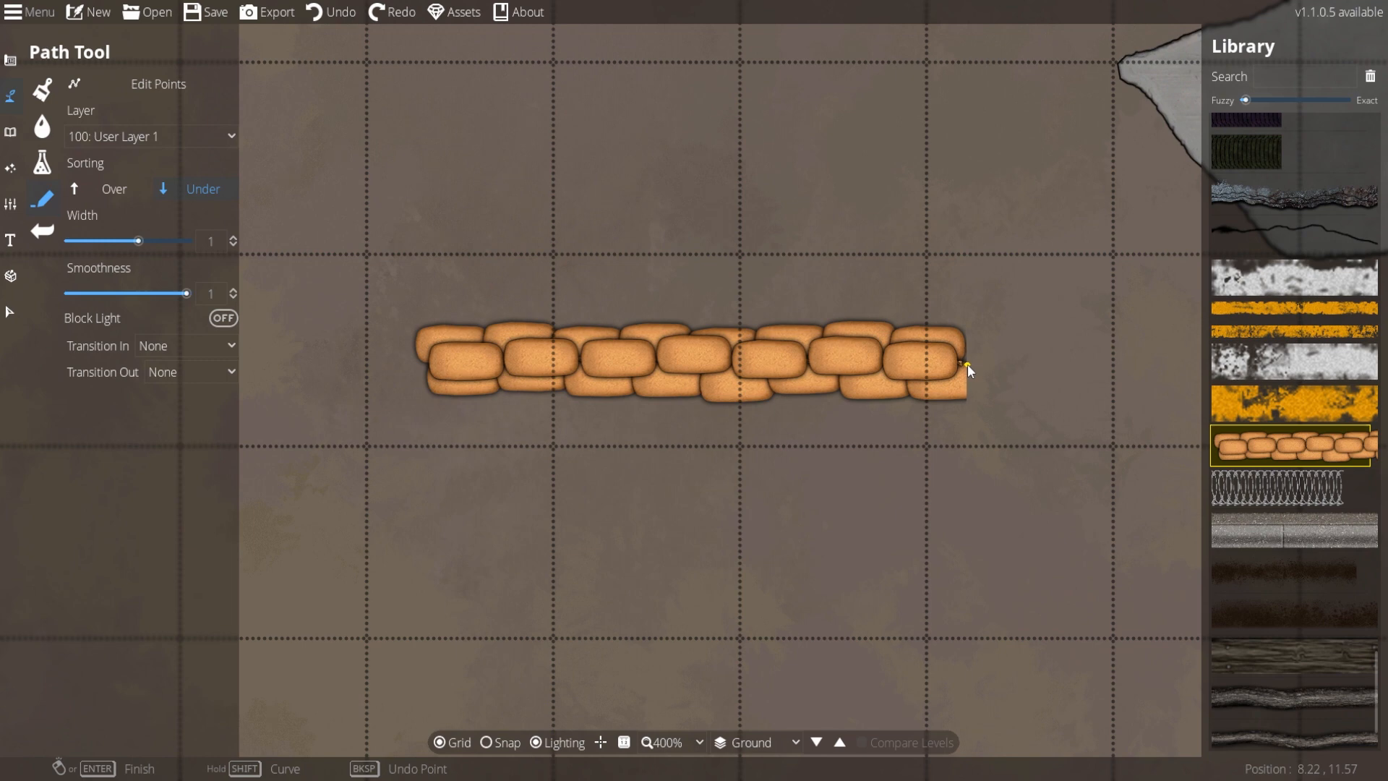
pyautogui.moveTo(967, 363); pyautogui.dragTo(644, 540)
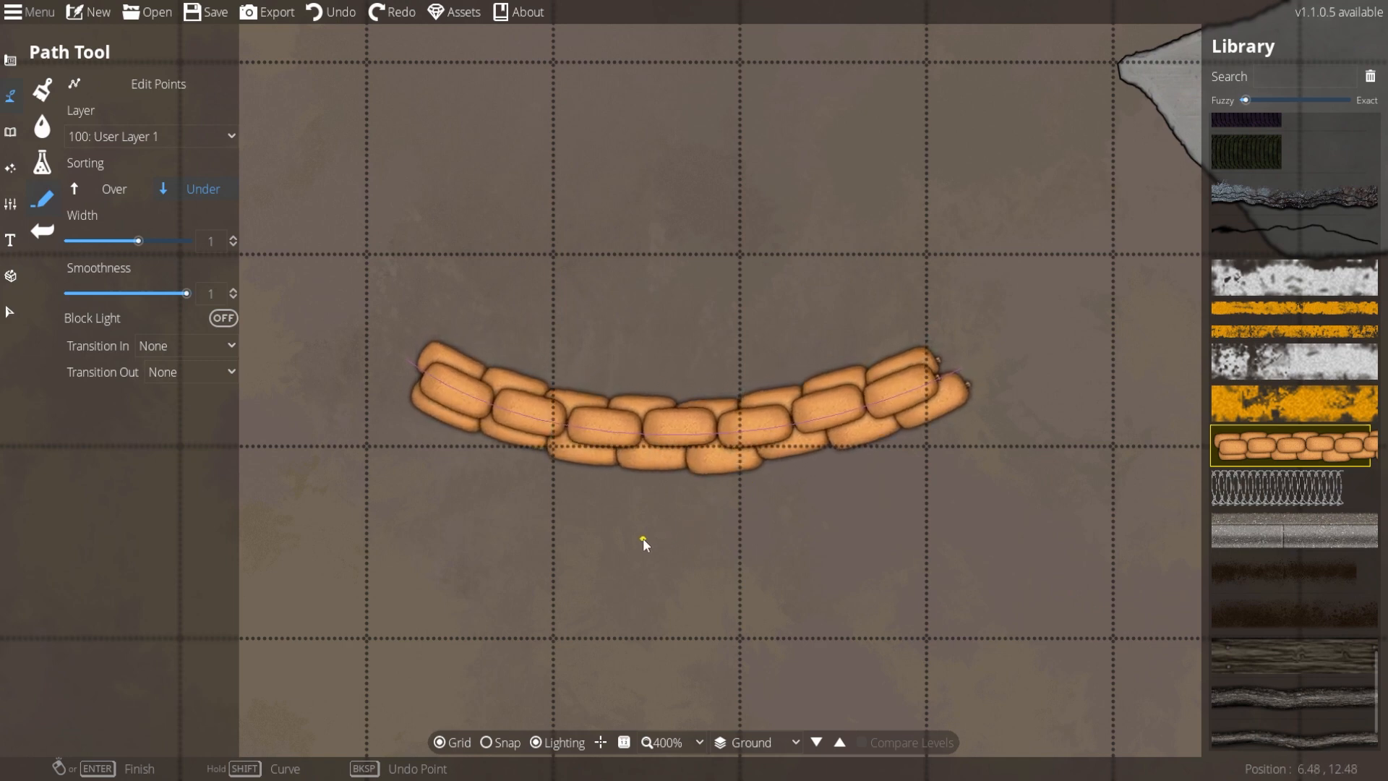
pyautogui.press('Return')
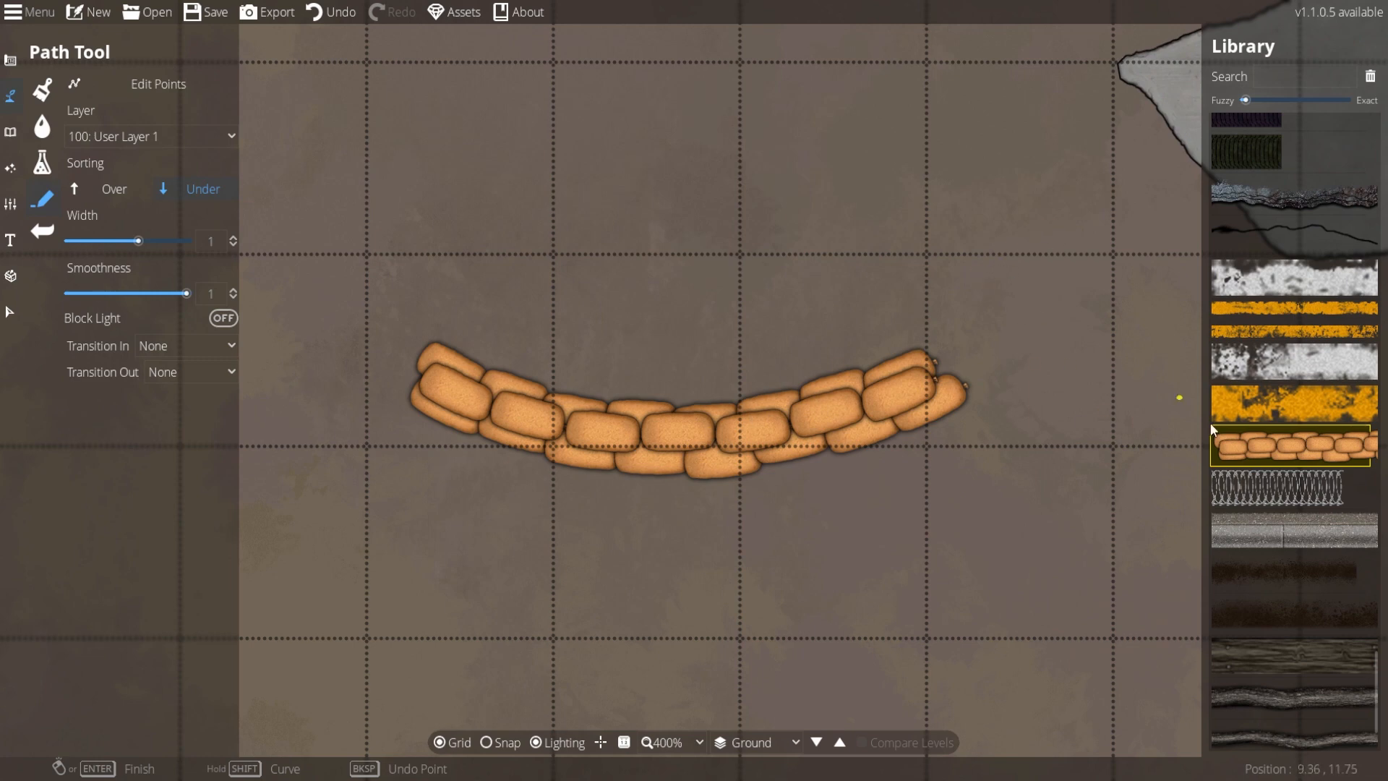
# Try a black crack path running up from the sandbags, with a short side branch and no transitions.
pyautogui.scroll(-2, 1261, 455)
pyautogui.press('w')
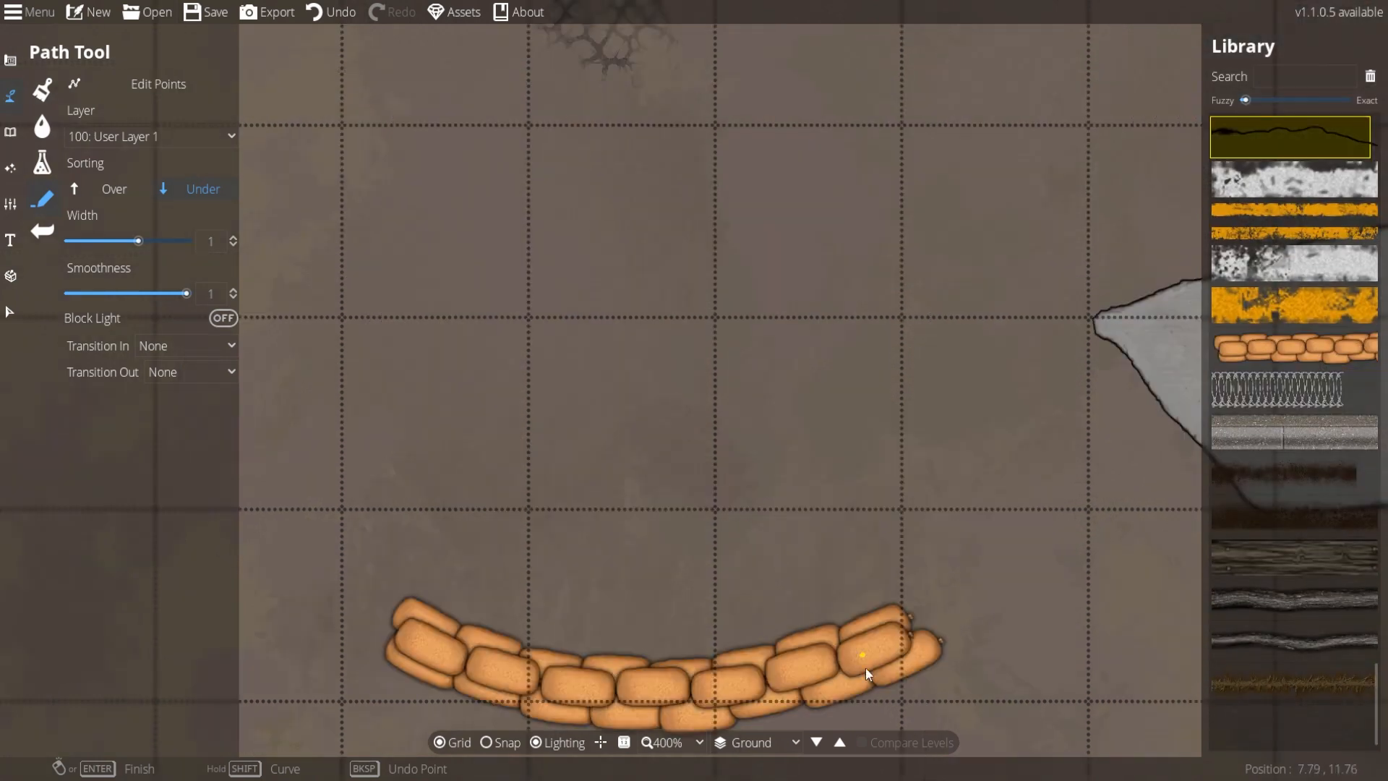
pyautogui.click(712, 426)
pyautogui.click(545, 256)
pyautogui.click(705, 432)
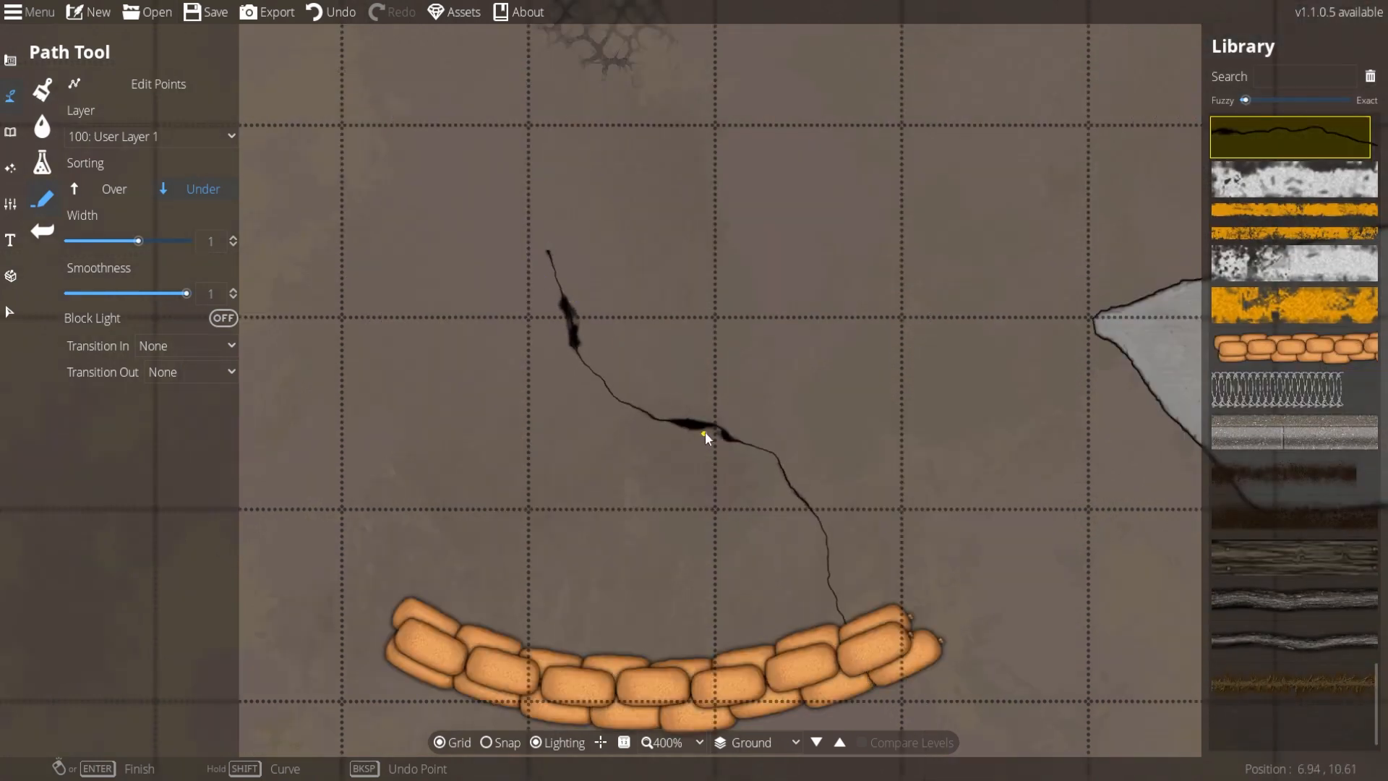
pyautogui.press('Return')
pyautogui.press('a')
# Undo the trial cracks and redraw them with Transition Out set to Shrink, adding a long looping branch above.
pyautogui.click(207, 370)
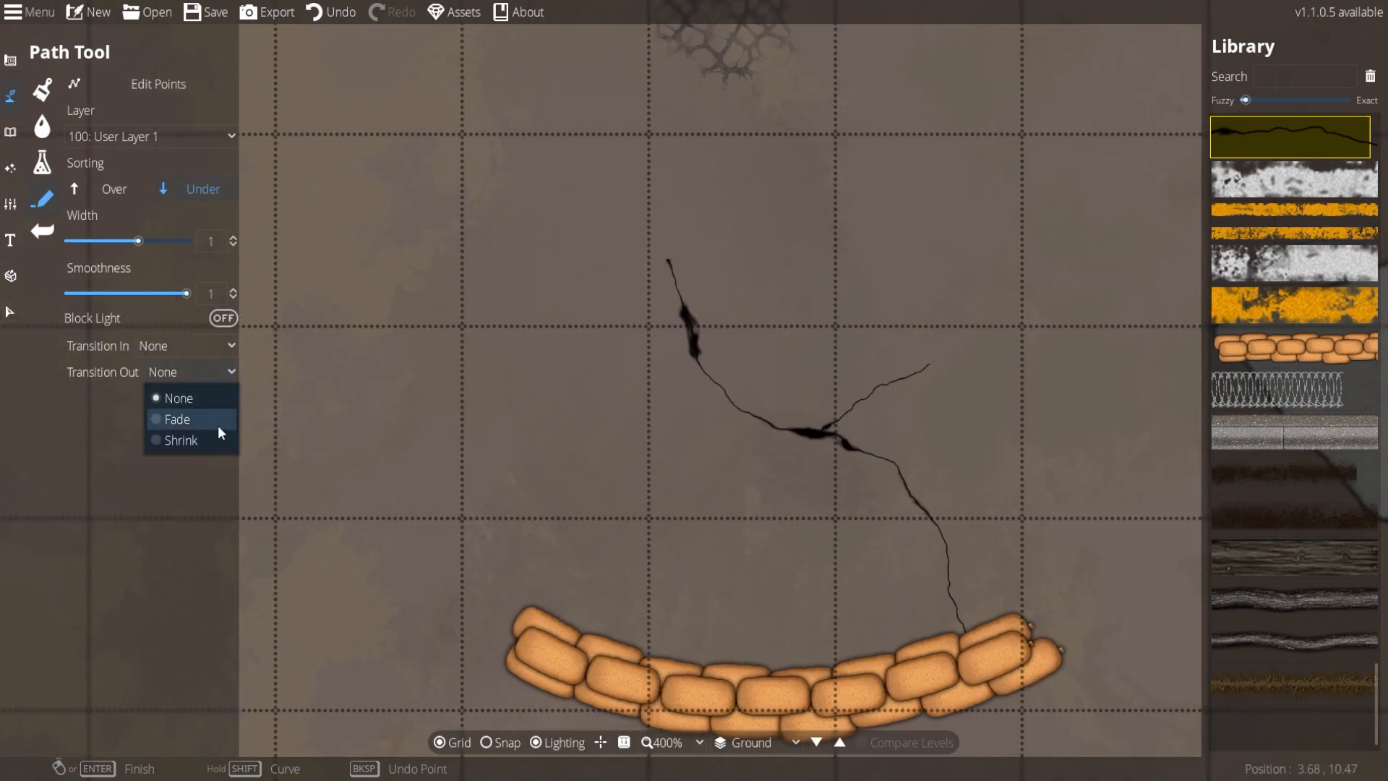
pyautogui.click(218, 442)
pyautogui.press('BackSpace')
pyautogui.press('BackSpace')
pyautogui.press('BackSpace')
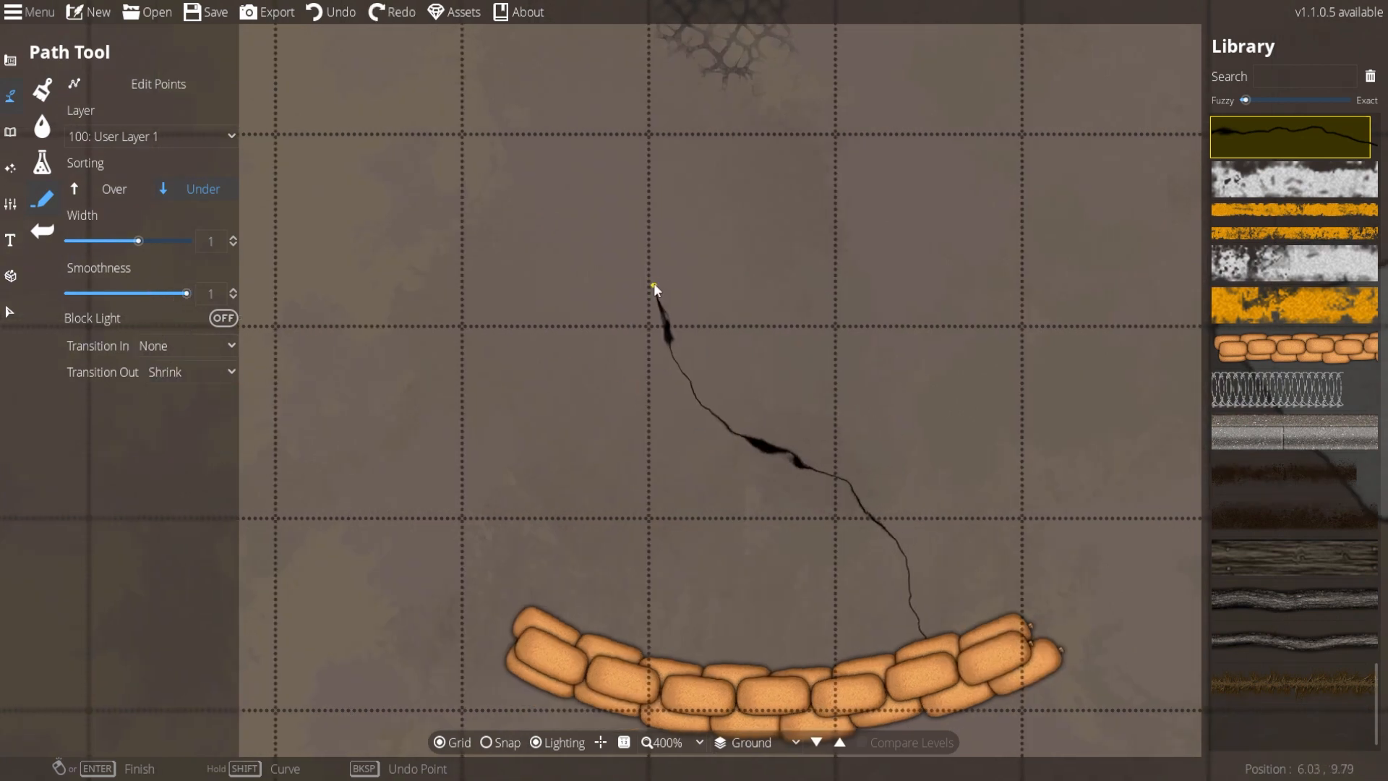
pyautogui.click(768, 453)
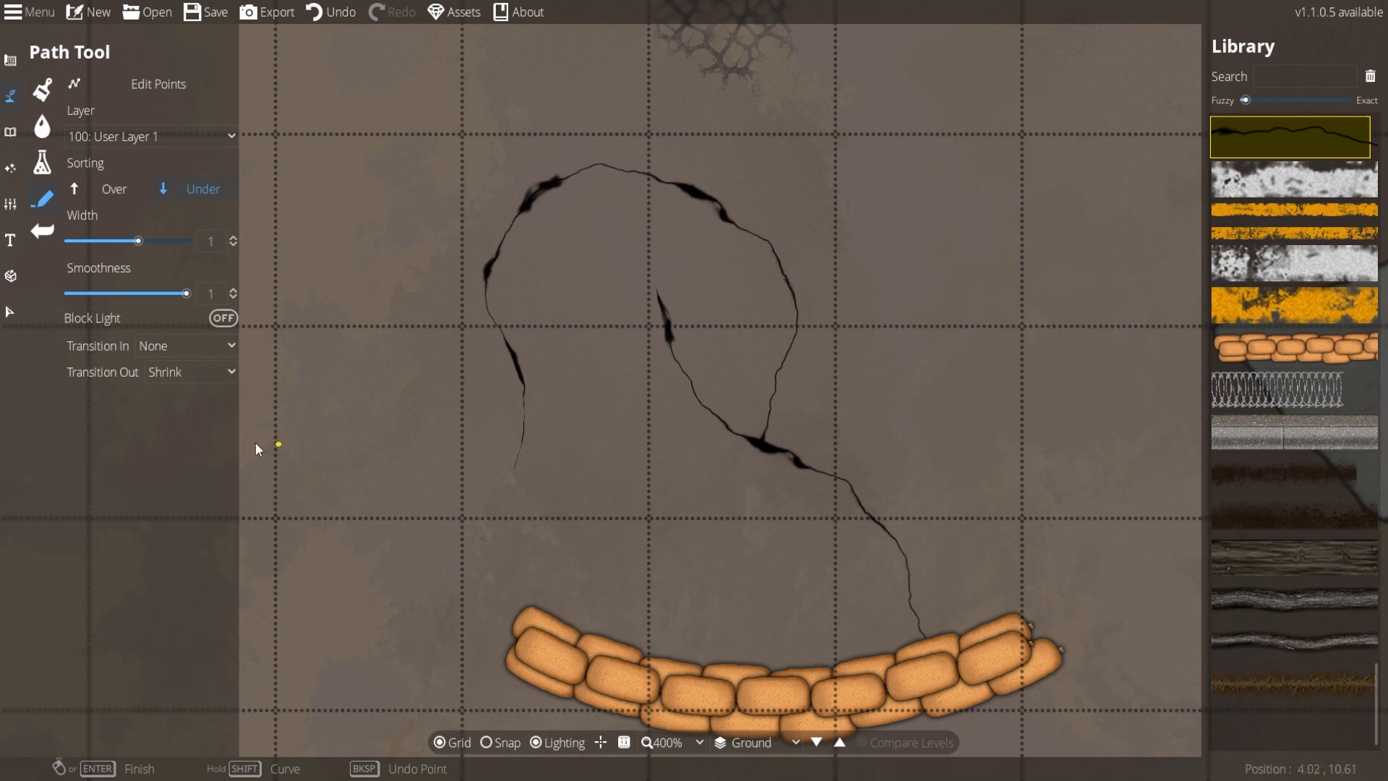
# Set the smoothness to 0.4 and draw two more jagged branches off the main crack.
pyautogui.moveTo(186, 292); pyautogui.dragTo(97, 301)
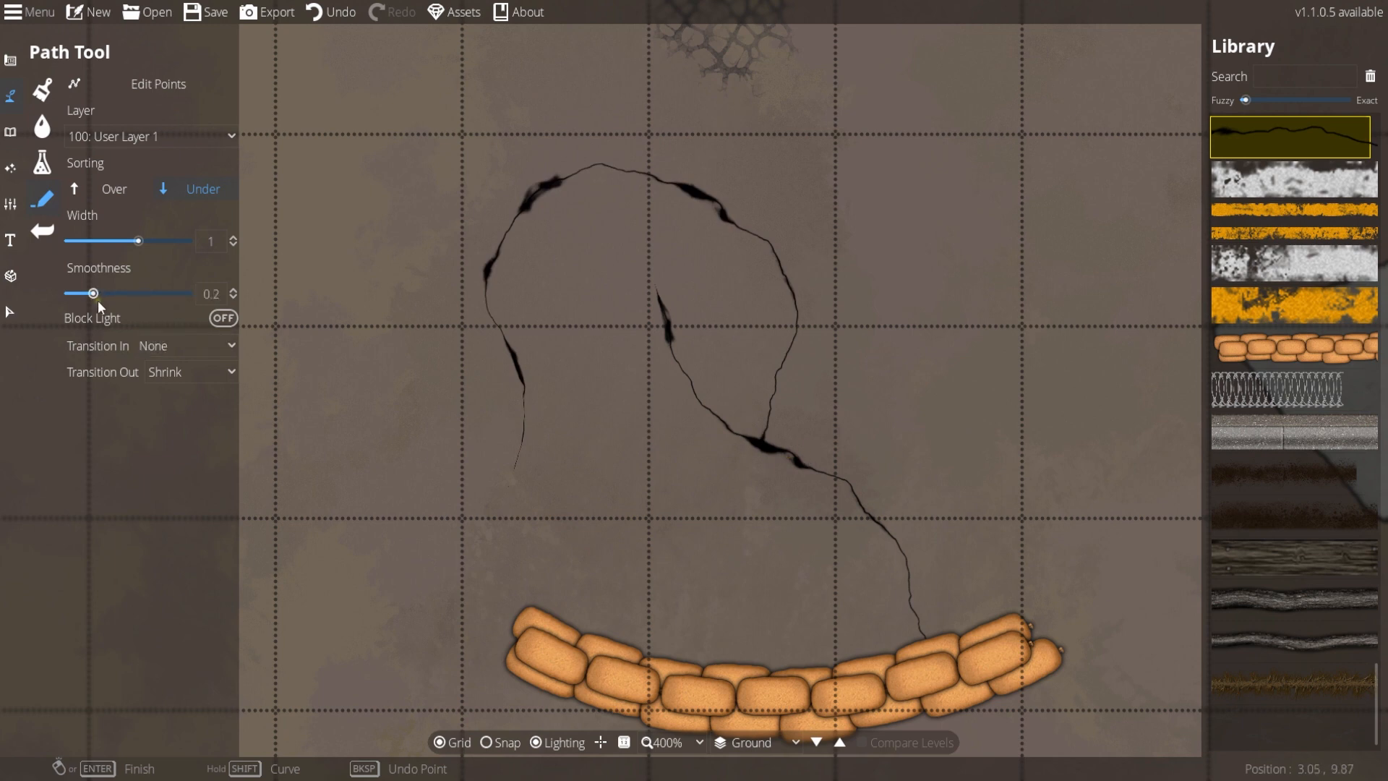
pyautogui.click(786, 449)
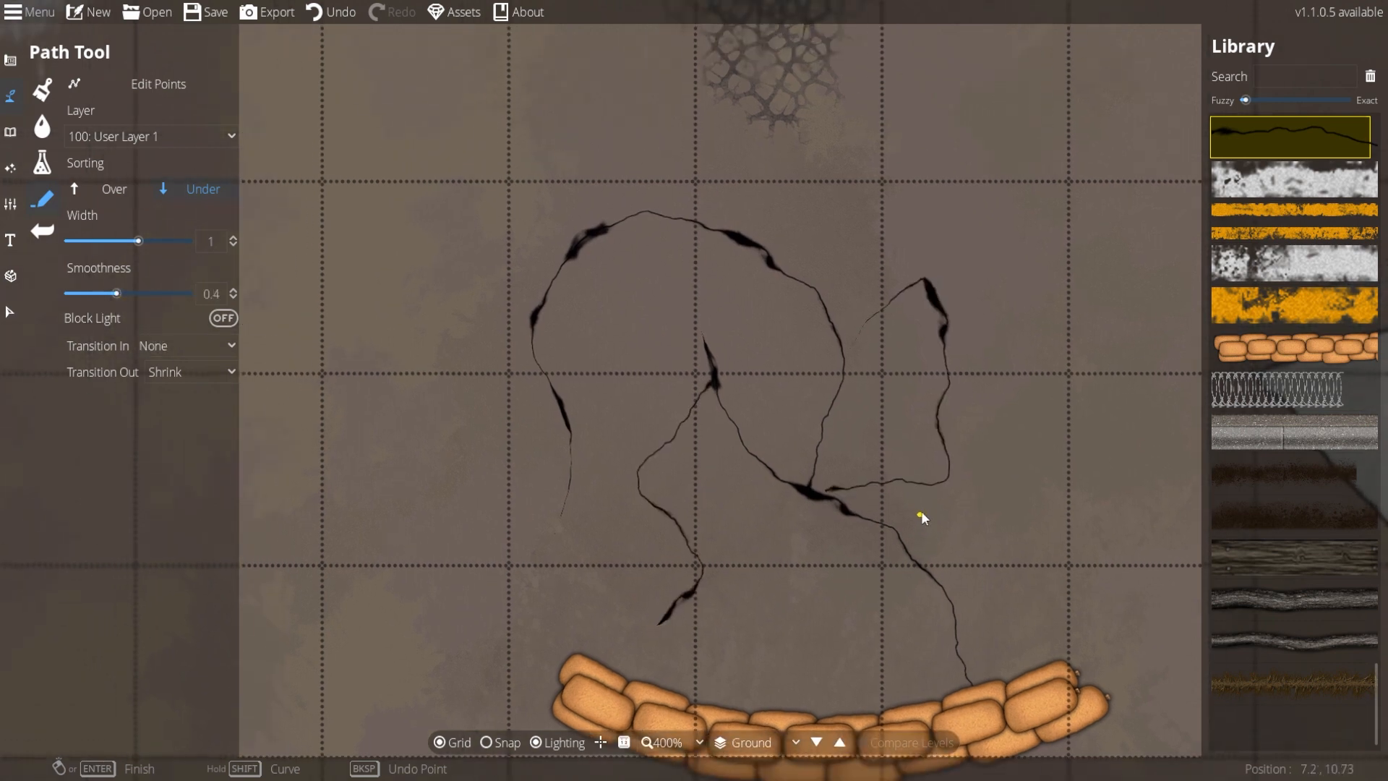
# Draw a dark grime path along the sandbags' upper edge with Transition In and Transition Out set to Fade.
pyautogui.press('Down')
pyautogui.click(1267, 474)
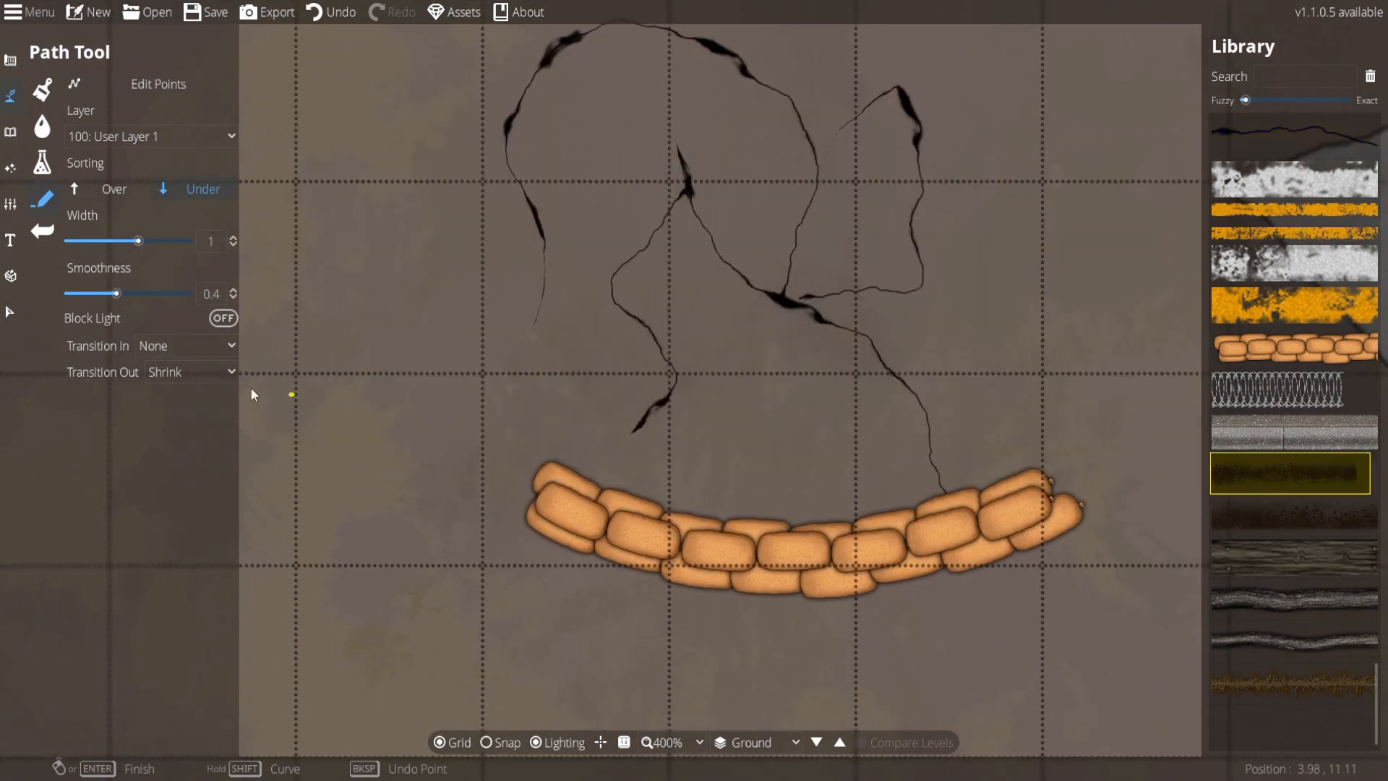
pyautogui.click(210, 345)
pyautogui.click(194, 397)
pyautogui.click(208, 372)
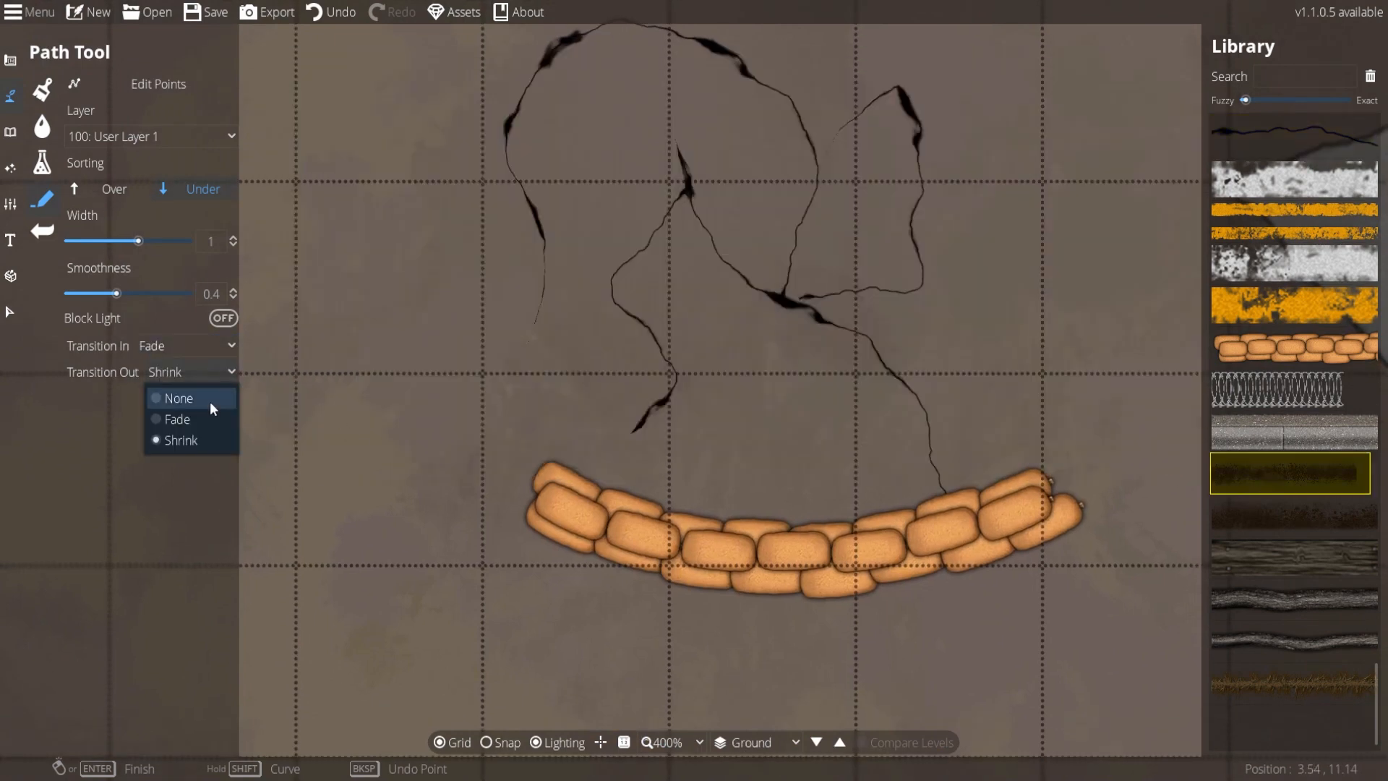
pyautogui.click(216, 419)
pyautogui.click(1029, 461)
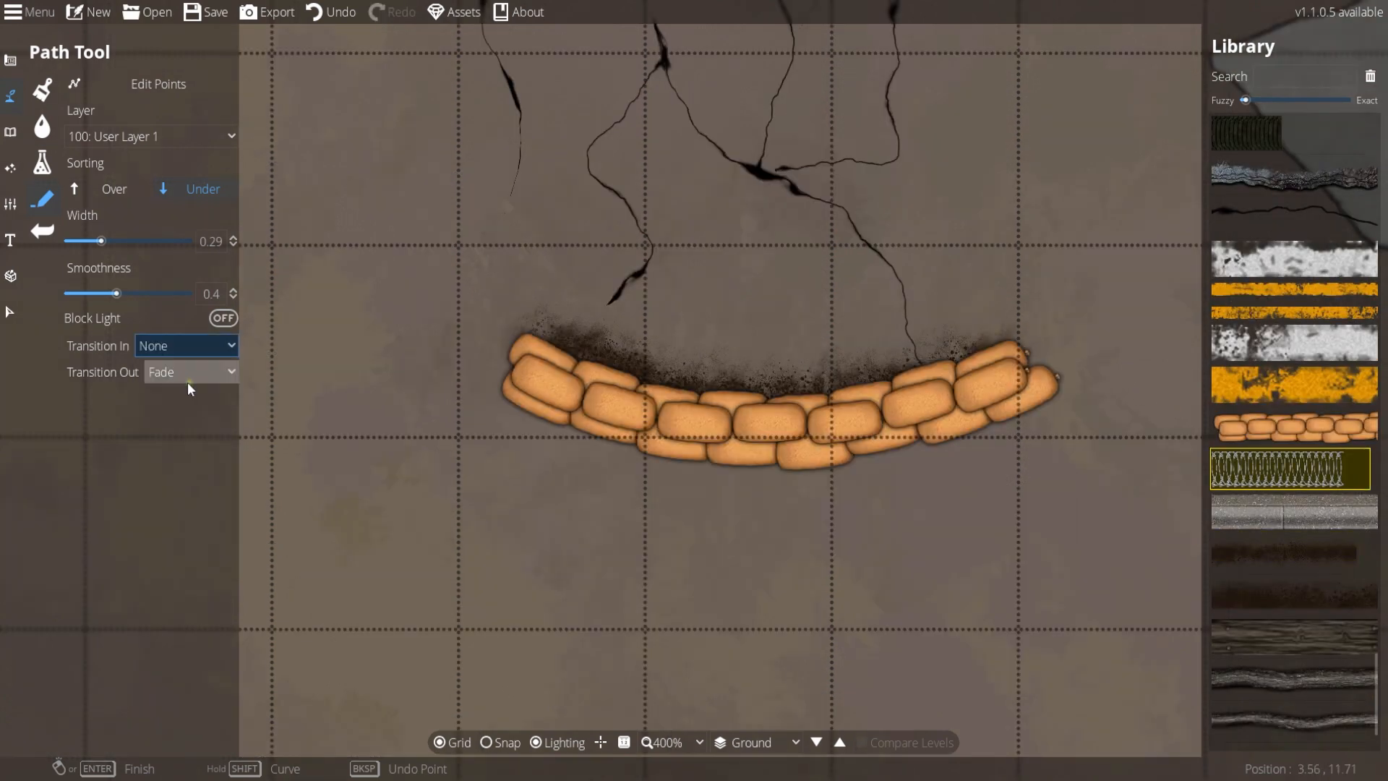
# Draw a 0.29-wide curved wire coil path below the sandbags, with no transitions and smoothness 1.
pyautogui.click(188, 383)
pyautogui.click(191, 399)
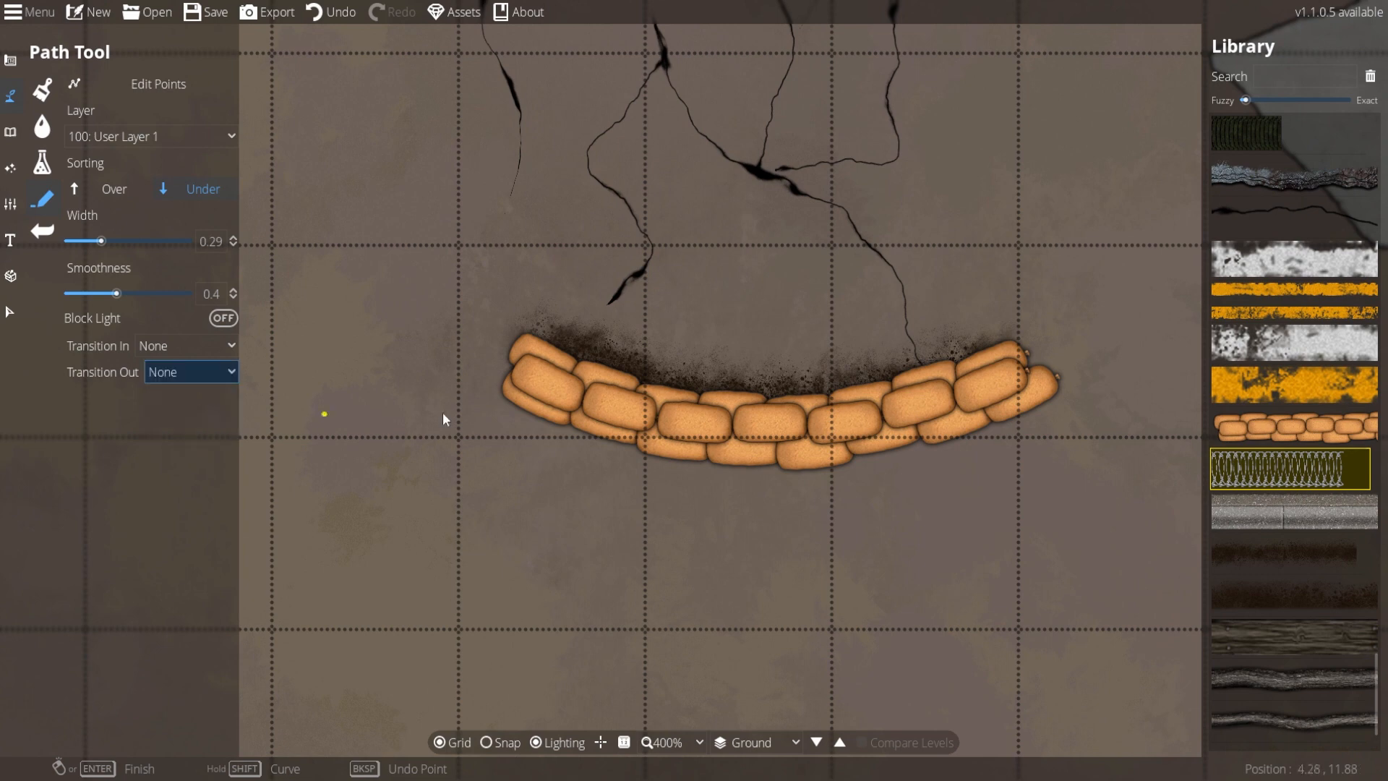
pyautogui.moveTo(116, 292); pyautogui.dragTo(186, 292)
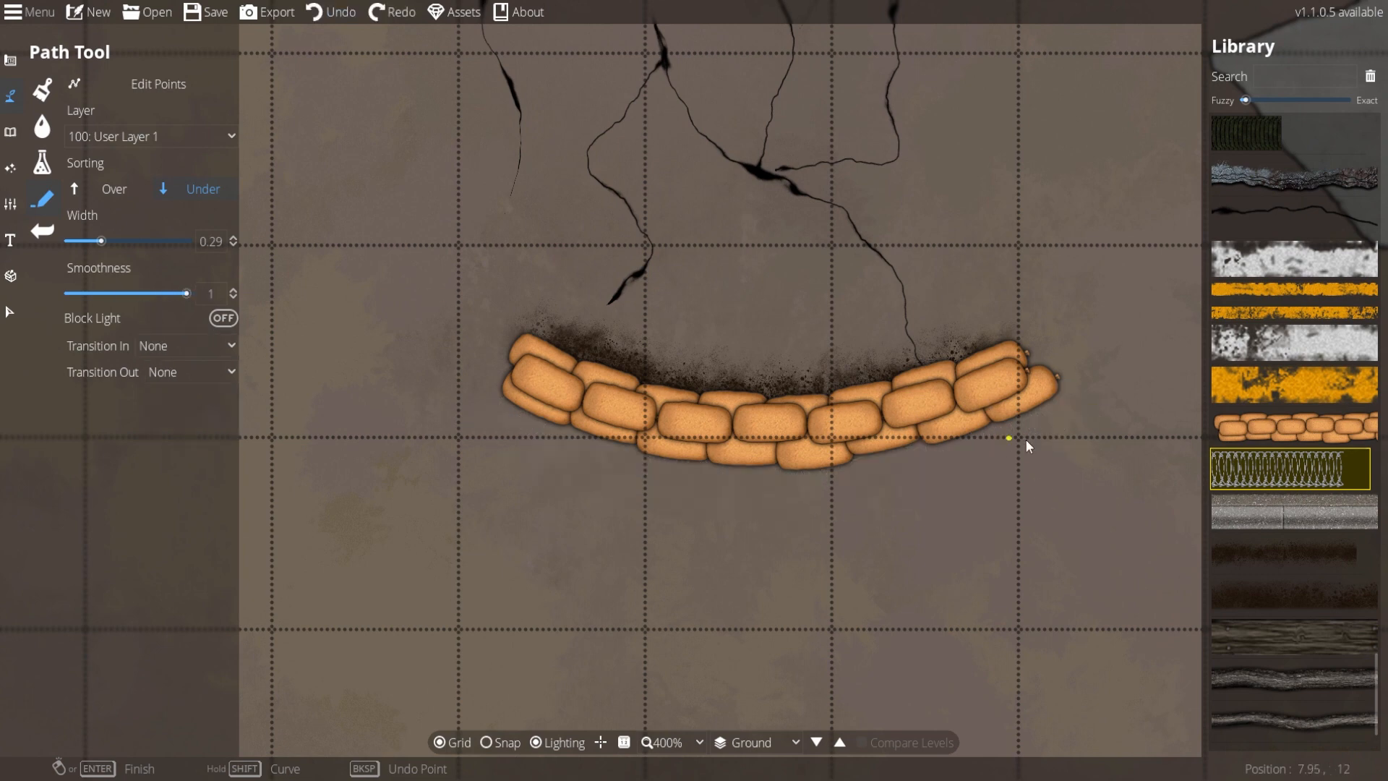
pyautogui.click(1039, 399)
pyautogui.keyDown('shift'); pyautogui.click(489, 413); pyautogui.keyUp('shift')
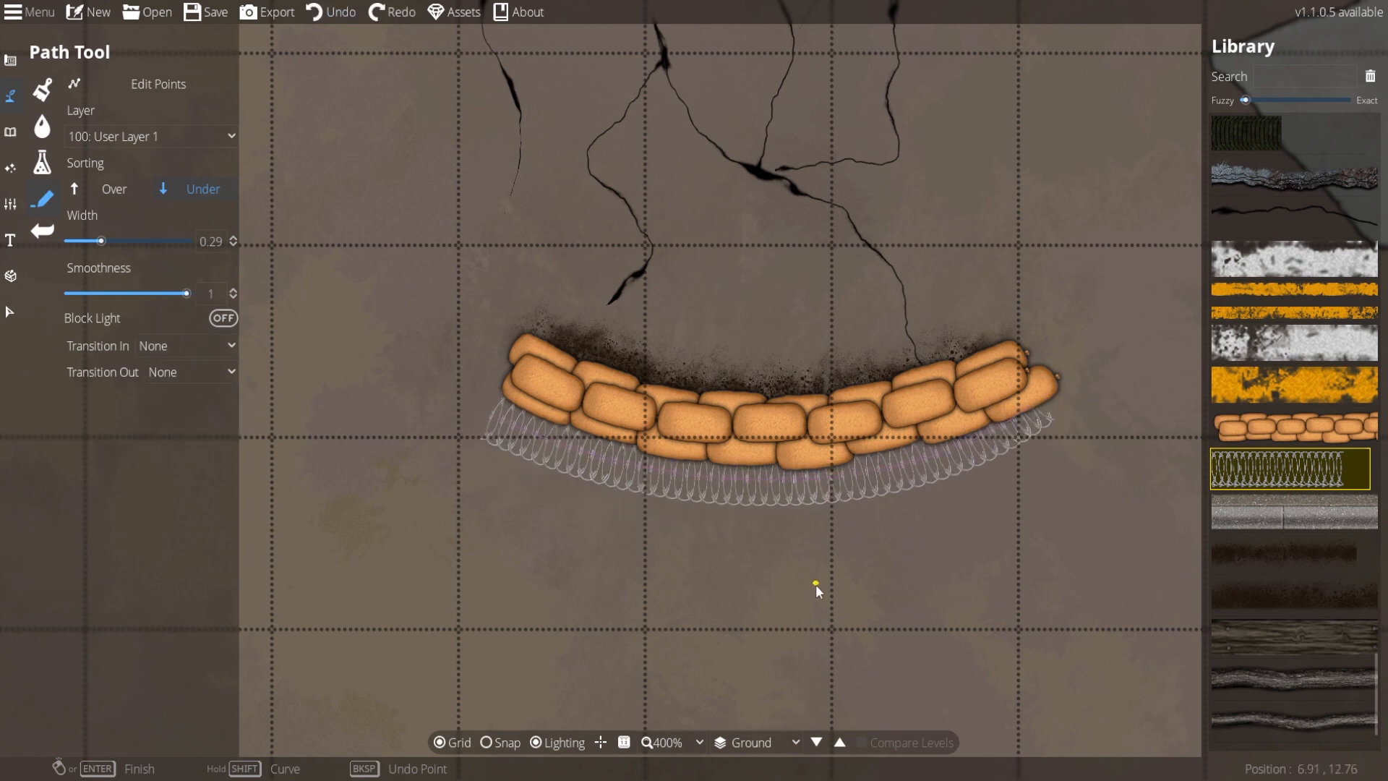
pyautogui.keyDown('shift'); pyautogui.click(815, 584); pyautogui.keyUp('shift')
pyautogui.rightClick(815, 584)
# Undo and redraw the wire coil with a deeper bow, and add a thin double yellow stripe path down x = 4.
pyautogui.click(1062, 399)
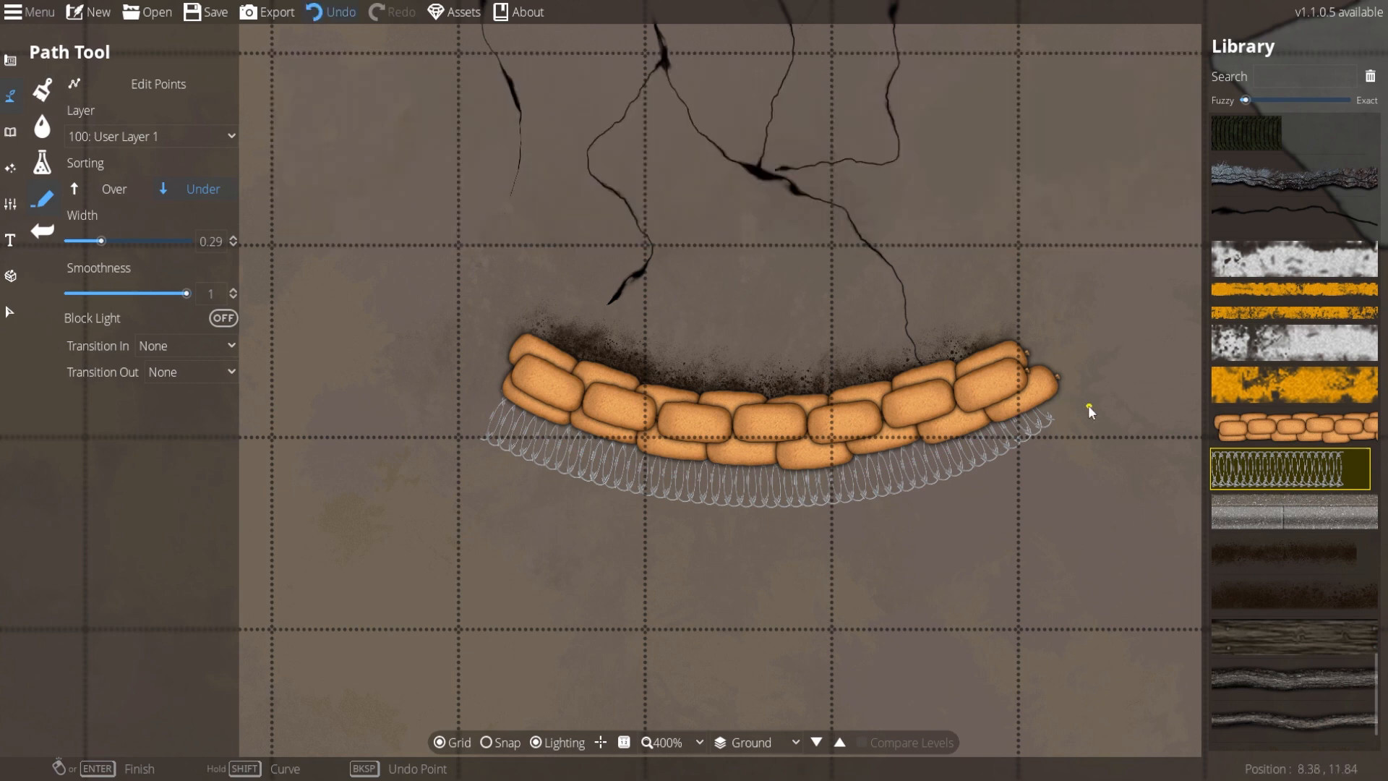
pyautogui.hotkey('ctrl', 'z')
pyautogui.hotkey('ctrl', 'y')
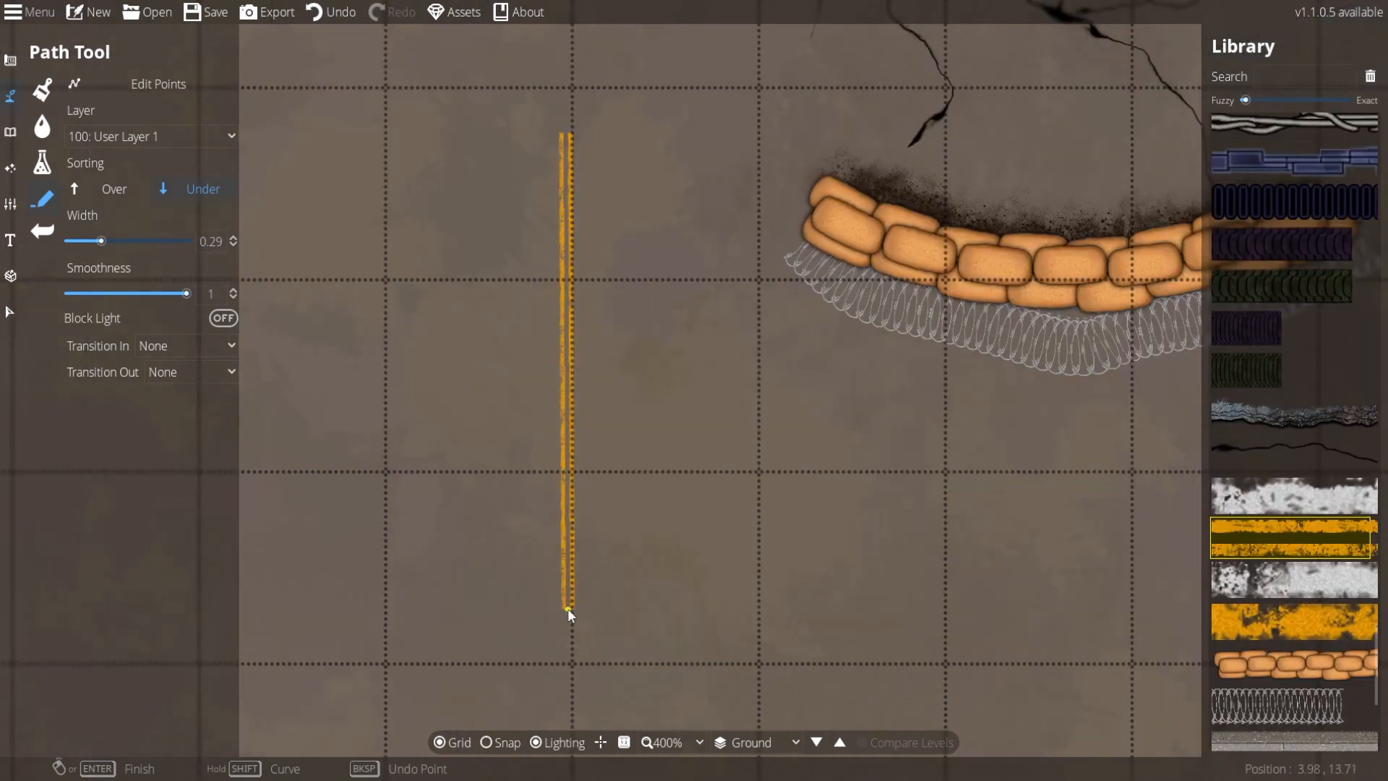
# Draw a ragged blue-grey path curving from about 4.1, 13 to 5.7, 12.9.
pyautogui.scroll(5, 1285, 489)
pyautogui.click(1286, 489)
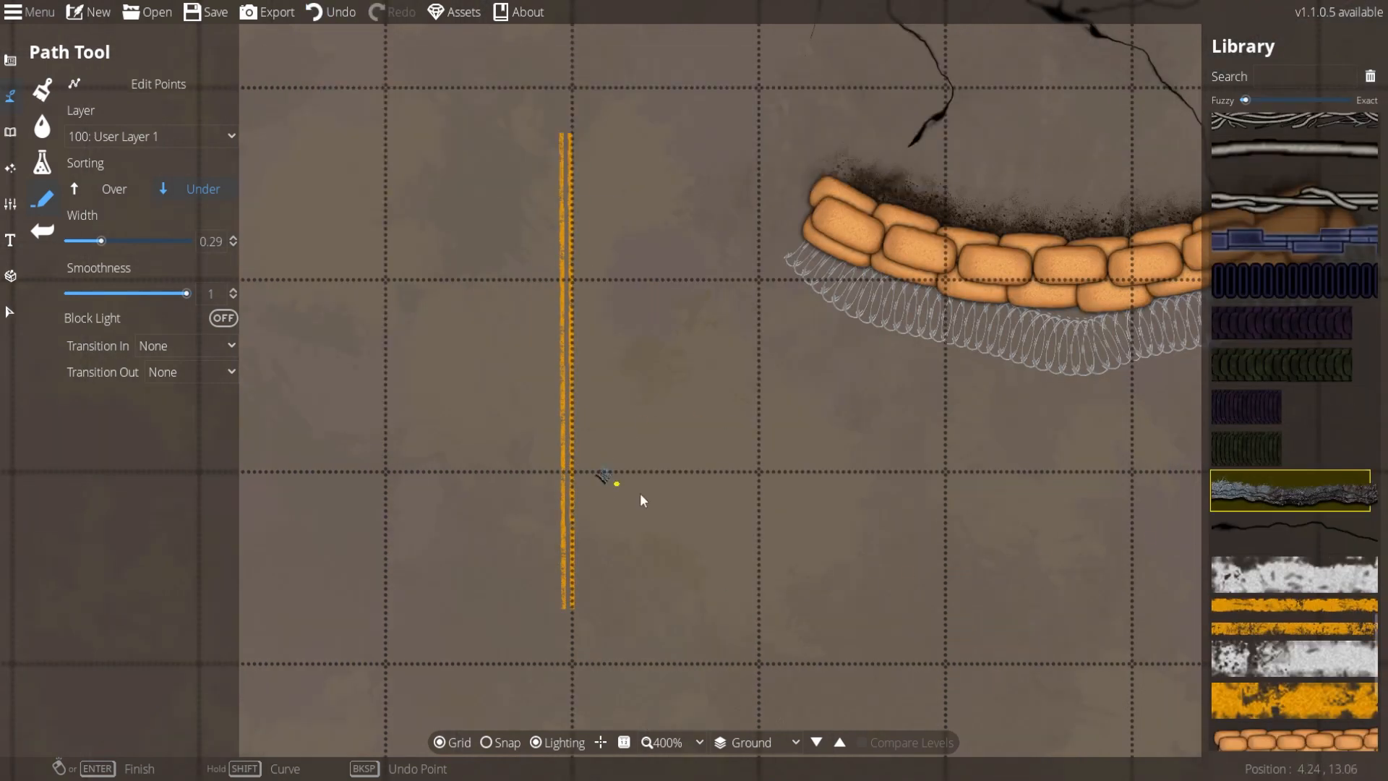
pyautogui.click(748, 489)
pyautogui.doubleClick(883, 448)
# Draw a thin vertical Path XenoTechA line between the yellow stripes and the sandbags, from about y = 11.3 to 12.8.
pyautogui.click(1302, 282)
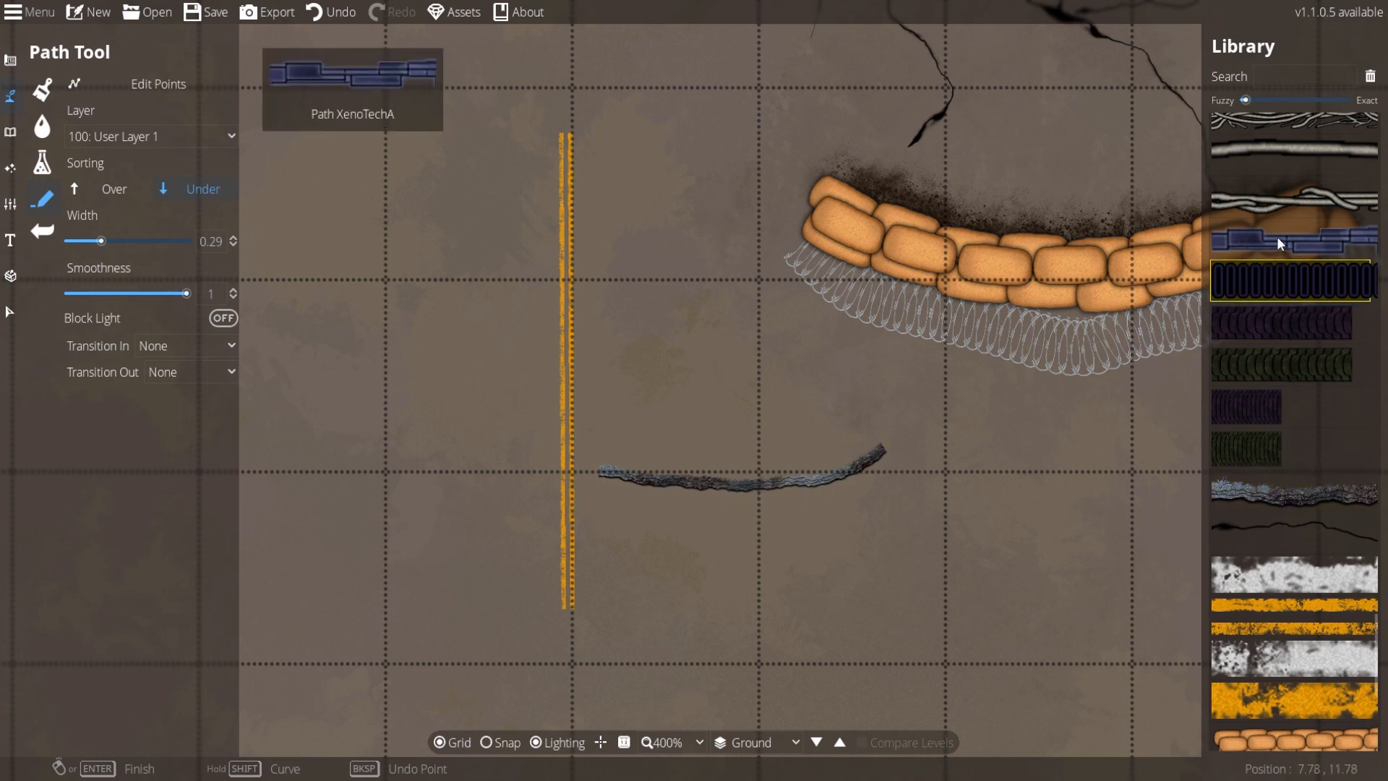
pyautogui.click(1276, 242)
pyautogui.click(644, 432)
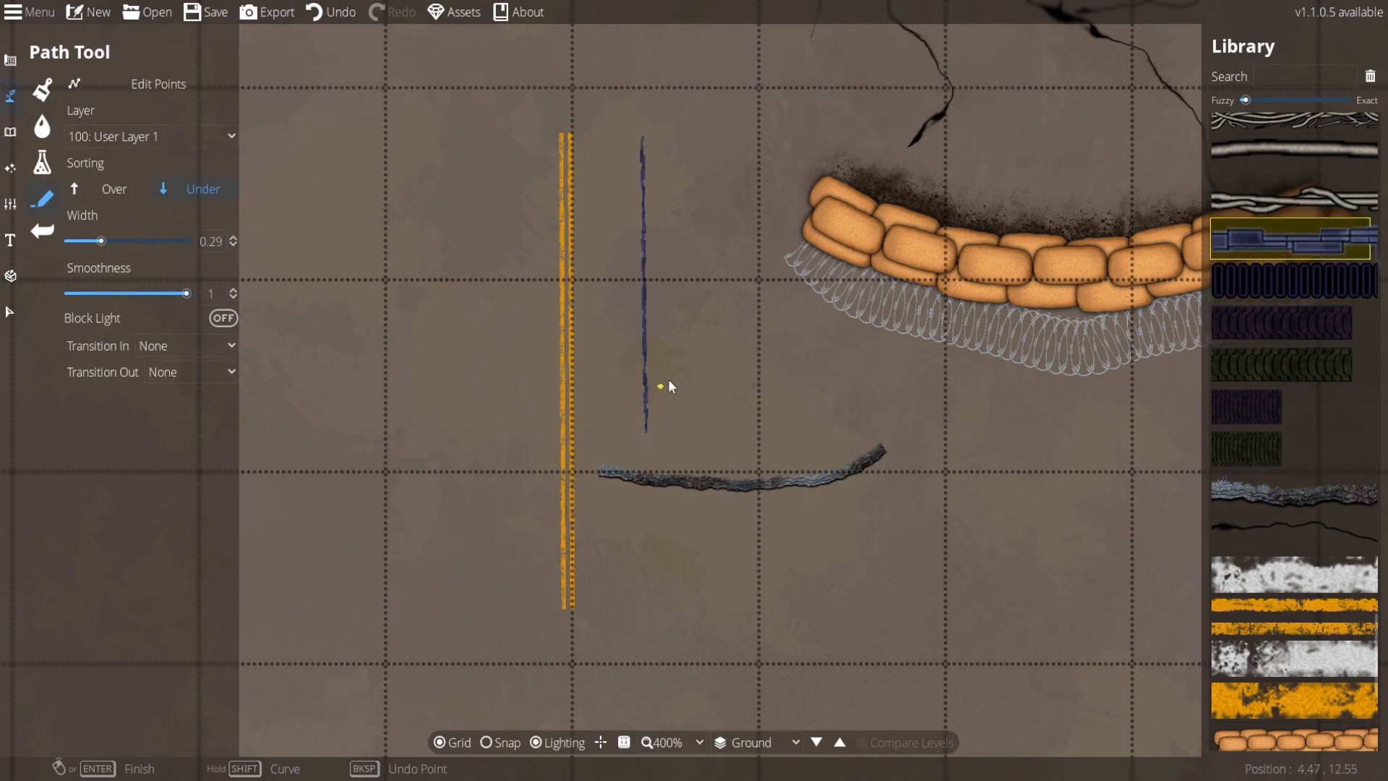
# Draw the tangled grey cable path as a 0.29-wide diagonal near x = 4.7 and a vertical of width 1 near x = 3.6.
pyautogui.scroll(2, 1308, 510)
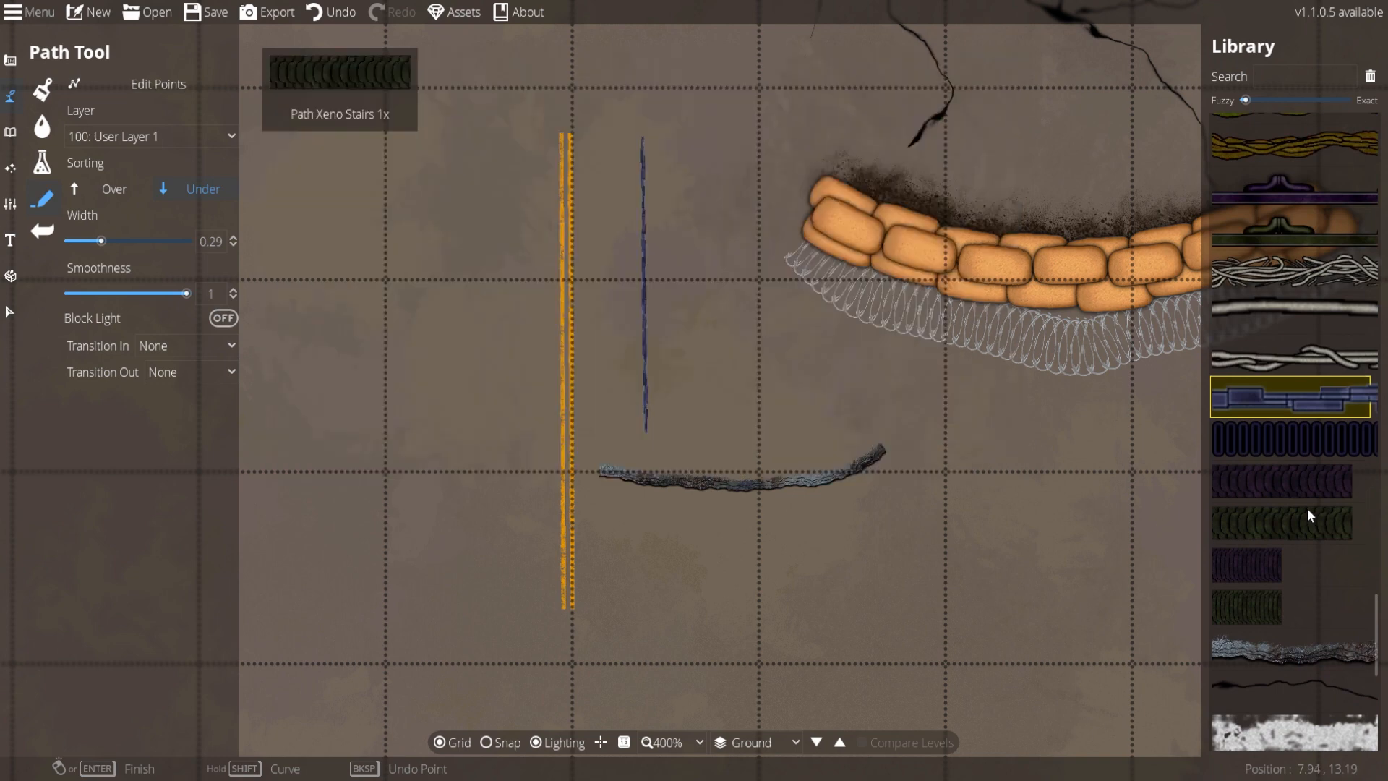
pyautogui.click(1294, 272)
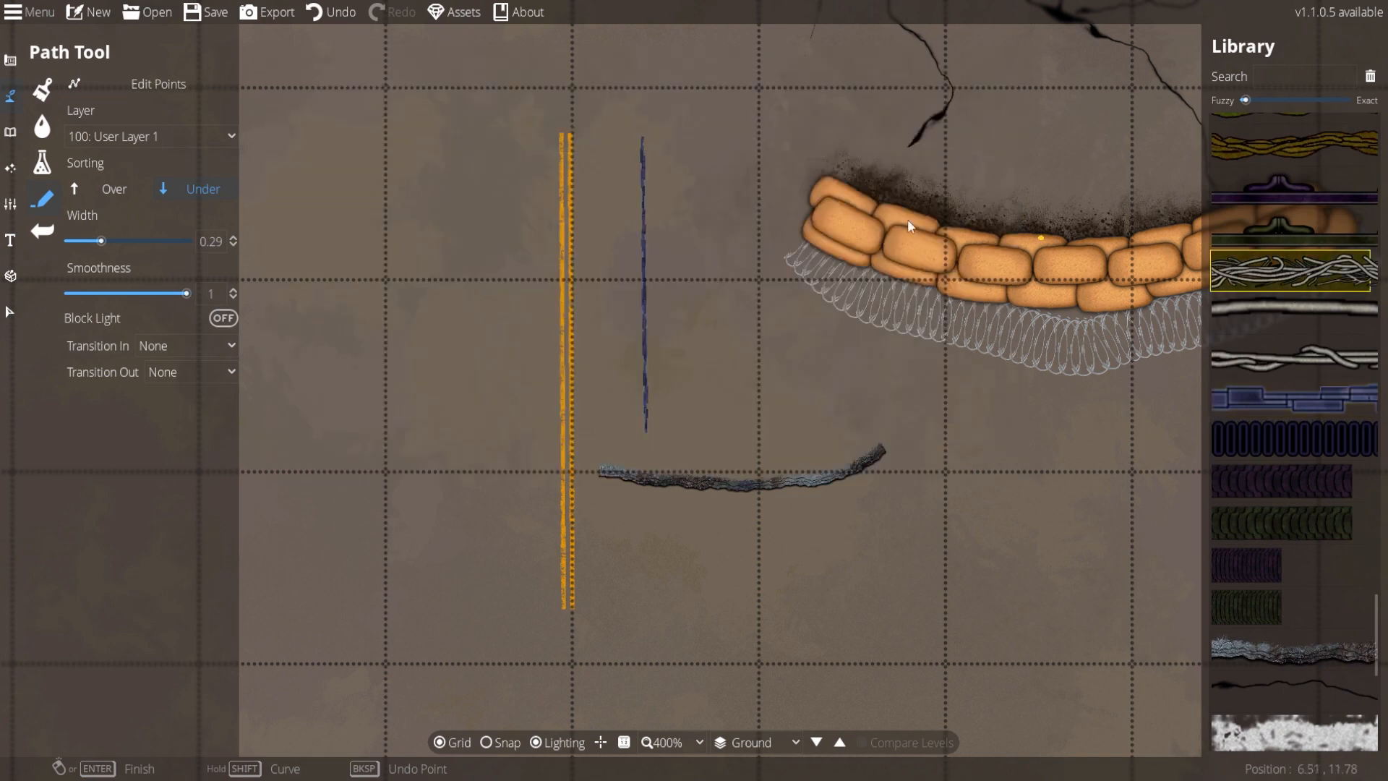
pyautogui.rightClick(743, 415)
pyautogui.moveTo(618, 334); pyautogui.dragTo(834, 400)
pyautogui.scroll(1, 834, 400)
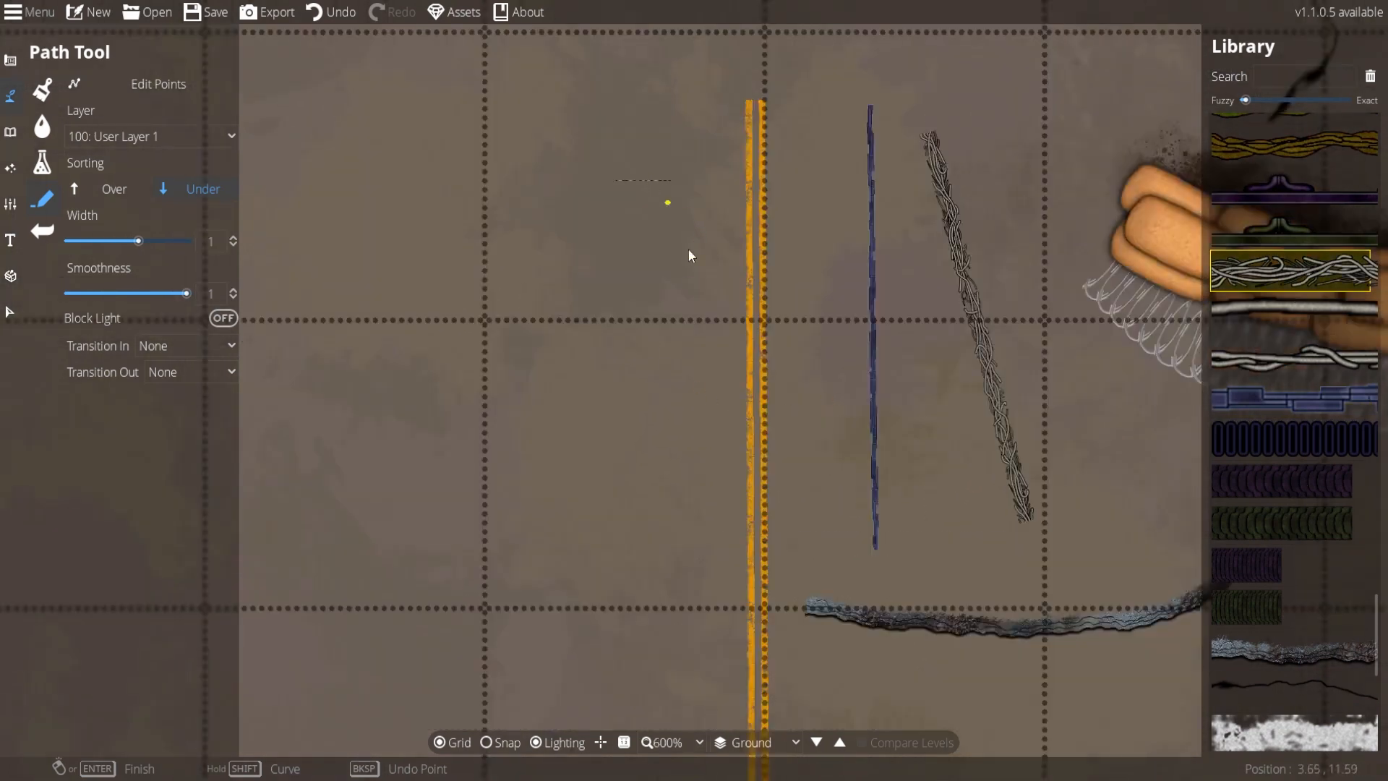
pyautogui.rightClick(650, 619)
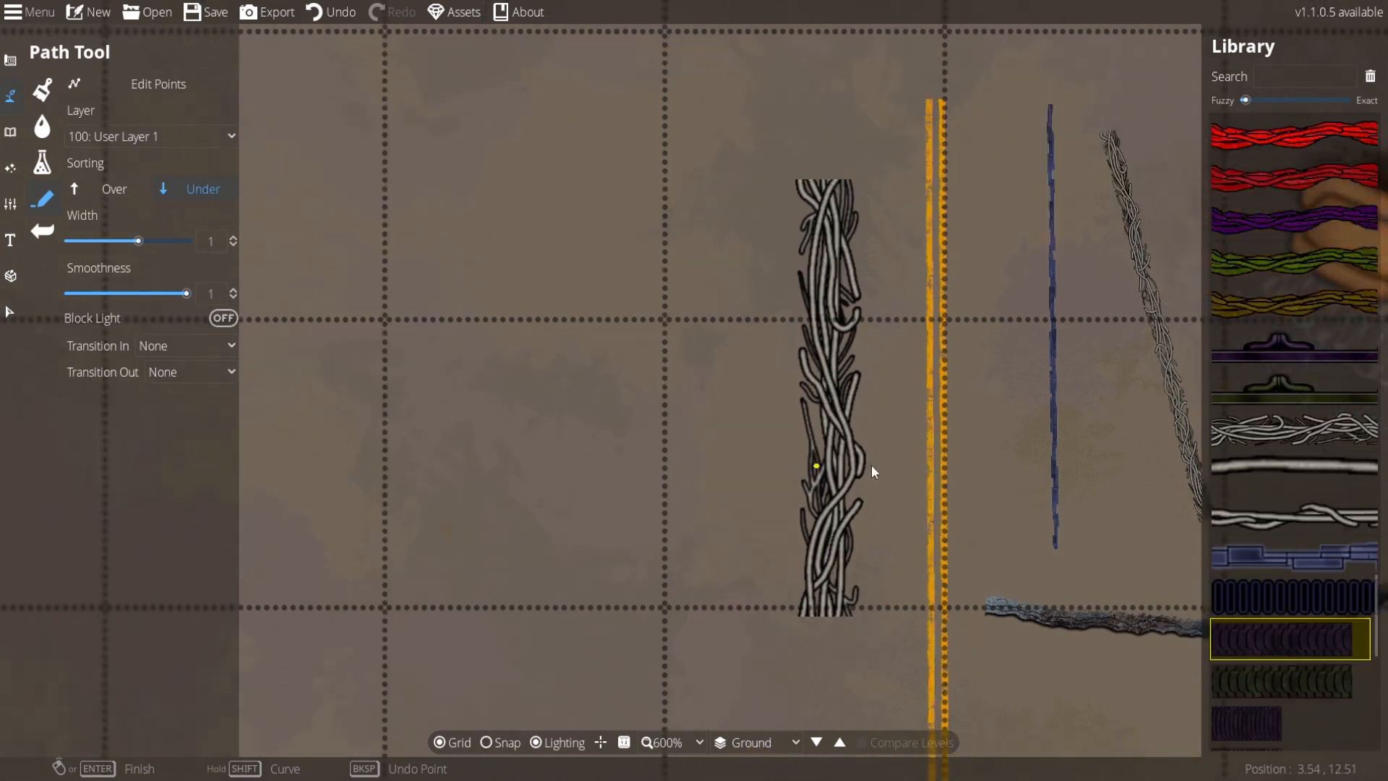
# Draw a snapped, curved purple ribbed Xeno path of width 1 from 1.5, 11 to 3, 12.5.
pyautogui.scroll(-2, 873, 441)
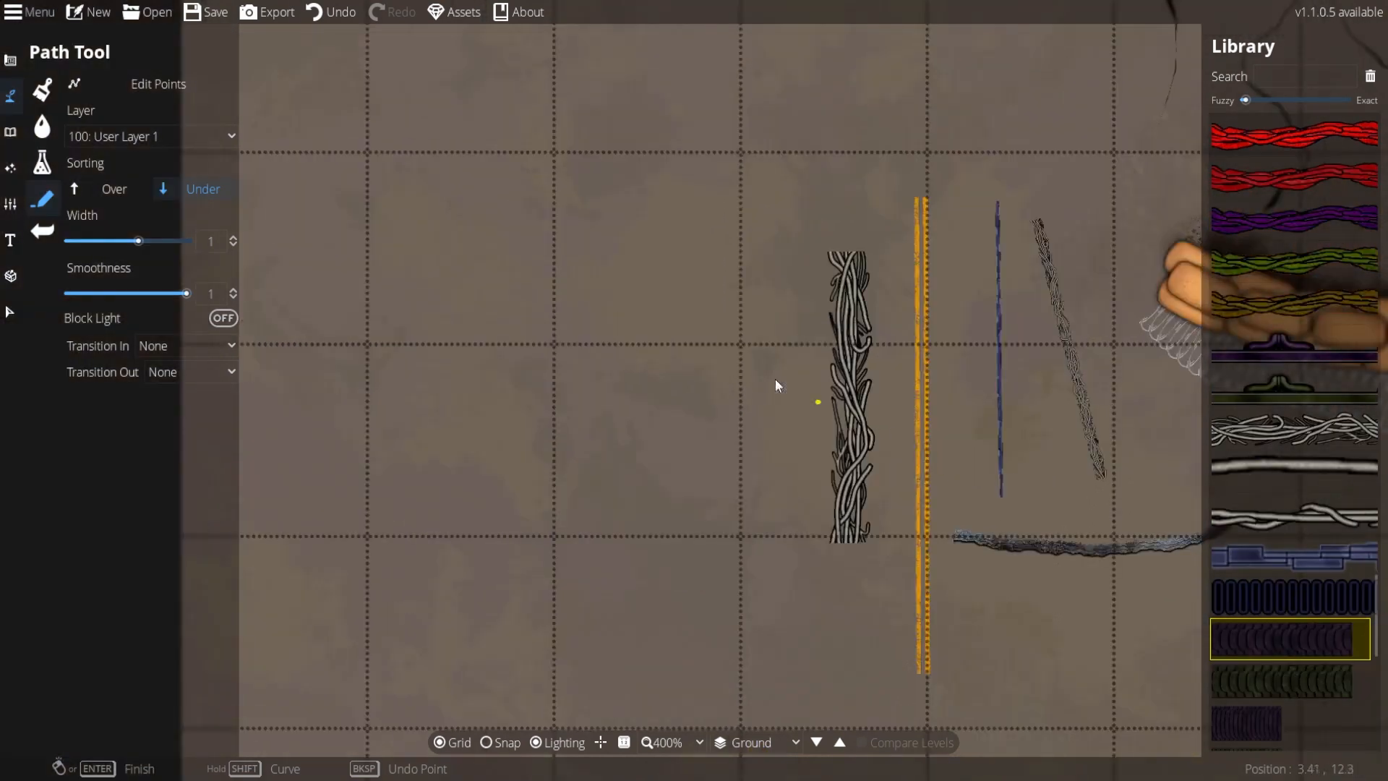
pyautogui.click(422, 157)
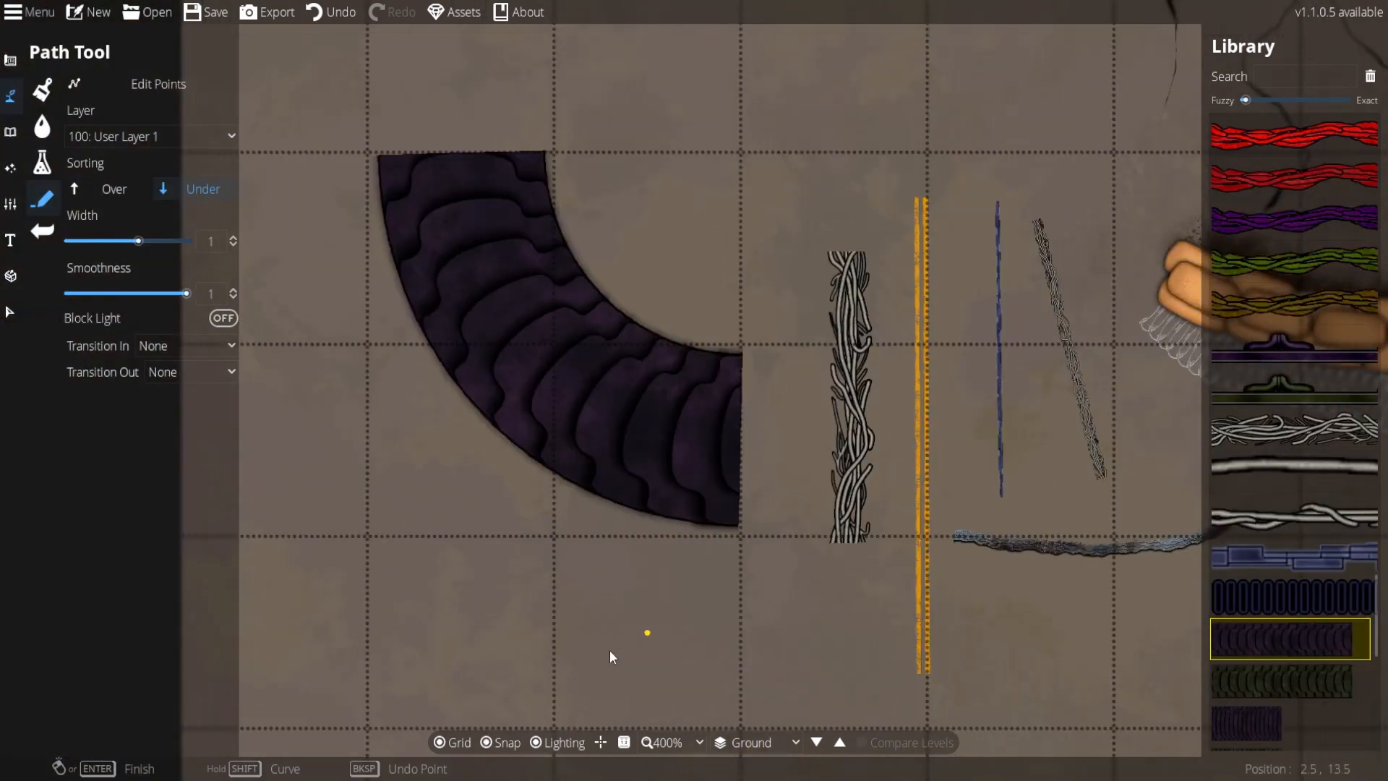
pyautogui.scroll(-3, 828, 511)
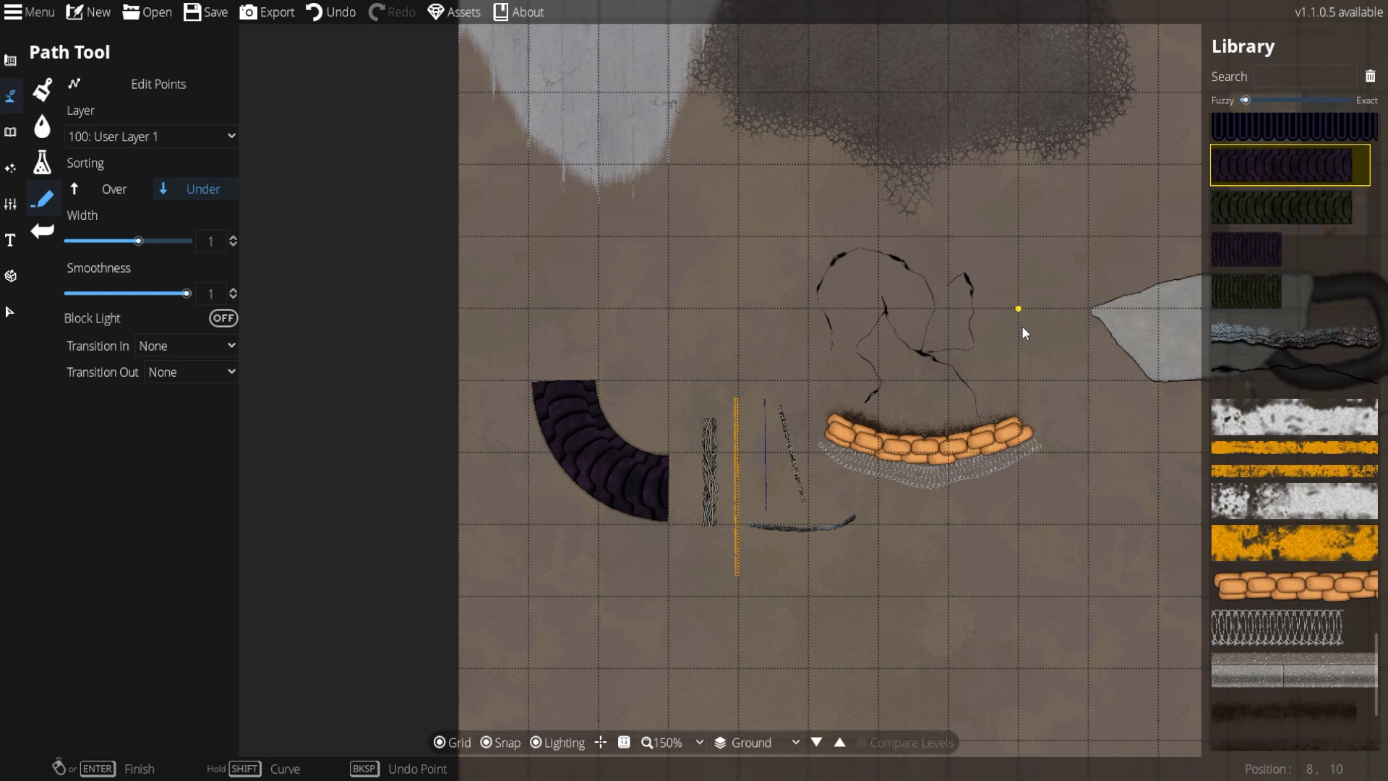
pyautogui.moveTo(1067, 354); pyautogui.dragTo(767, 441)
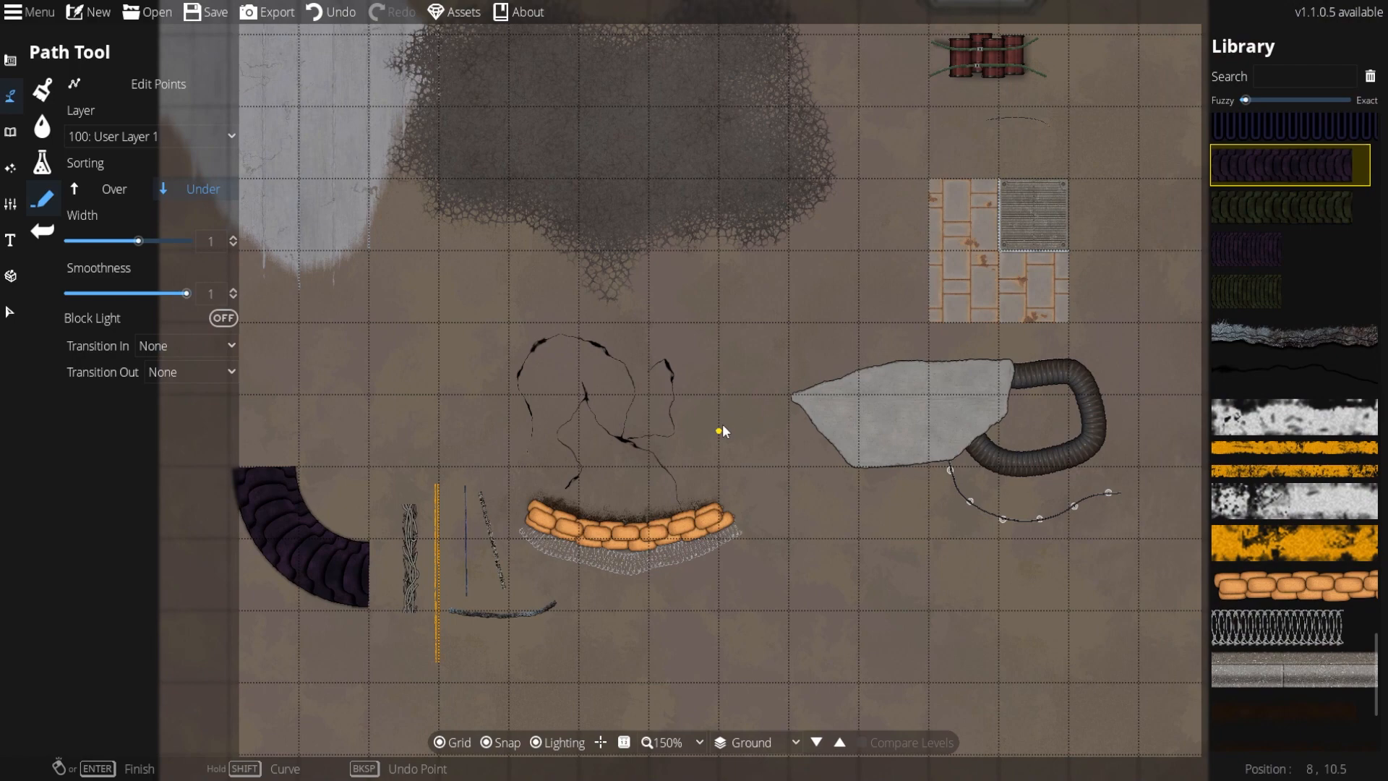
pyautogui.moveTo(792, 449); pyautogui.dragTo(879, 468)
pyautogui.scroll(4, 740, 440)
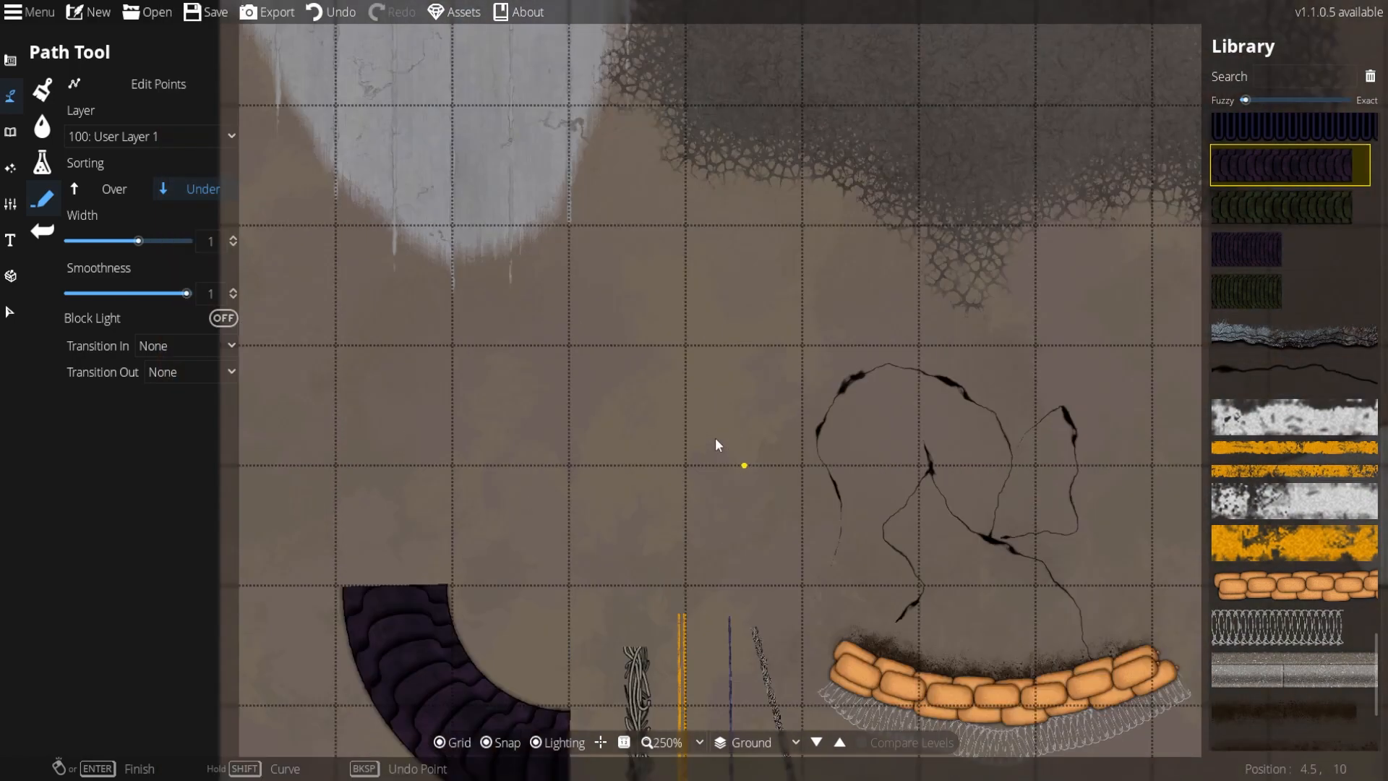
# Try a second curved purple ribbed Xeno path of width 1 from 4, 9.5 to 2.5, 8, and undo it.
pyautogui.click(680, 423)
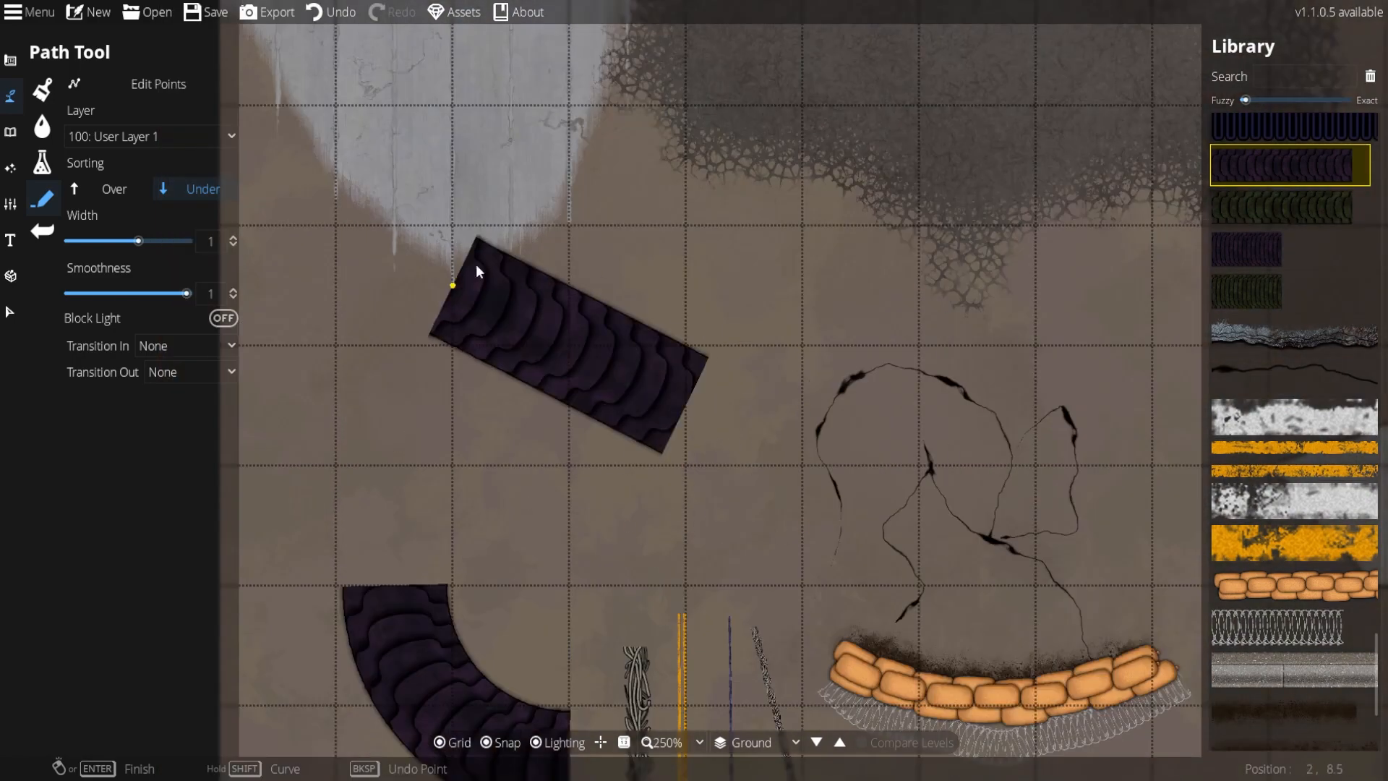
pyautogui.click(500, 233)
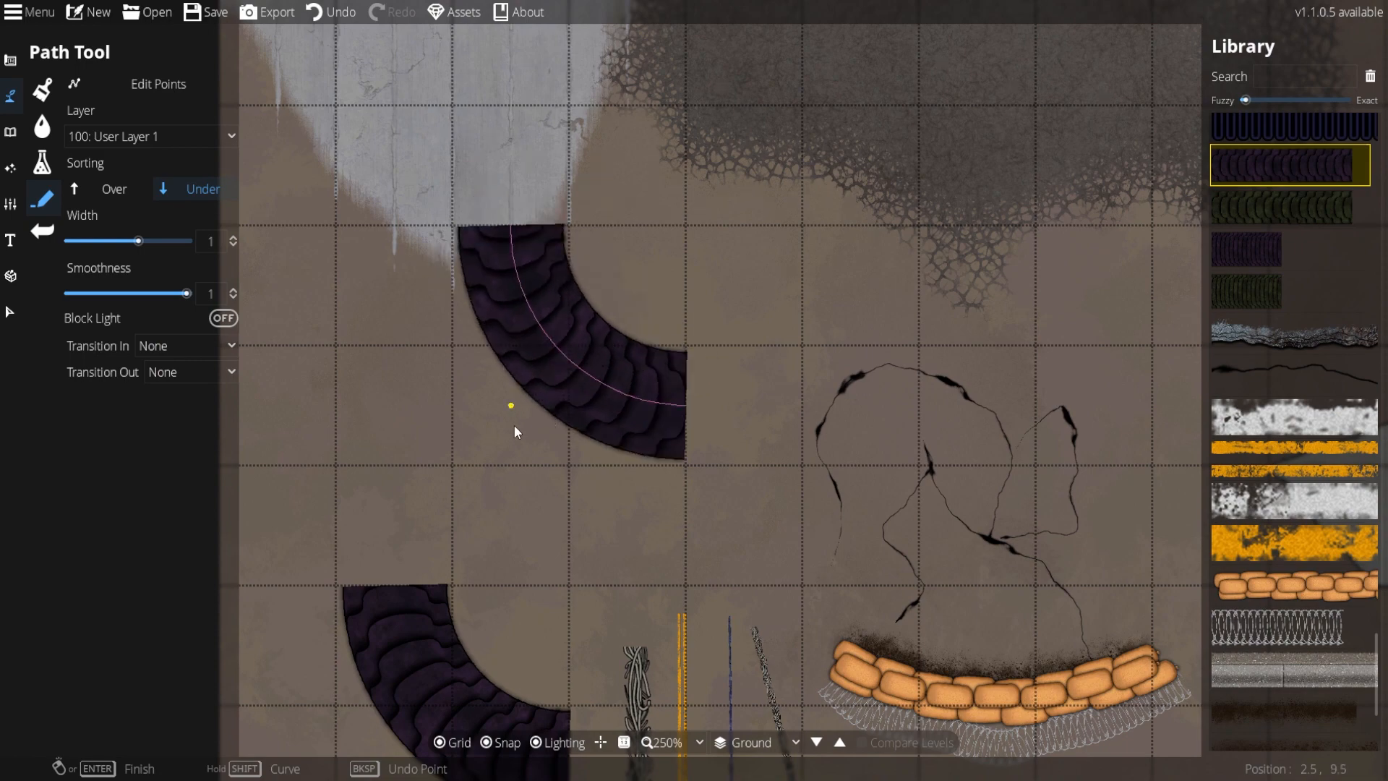
pyautogui.press('Return')
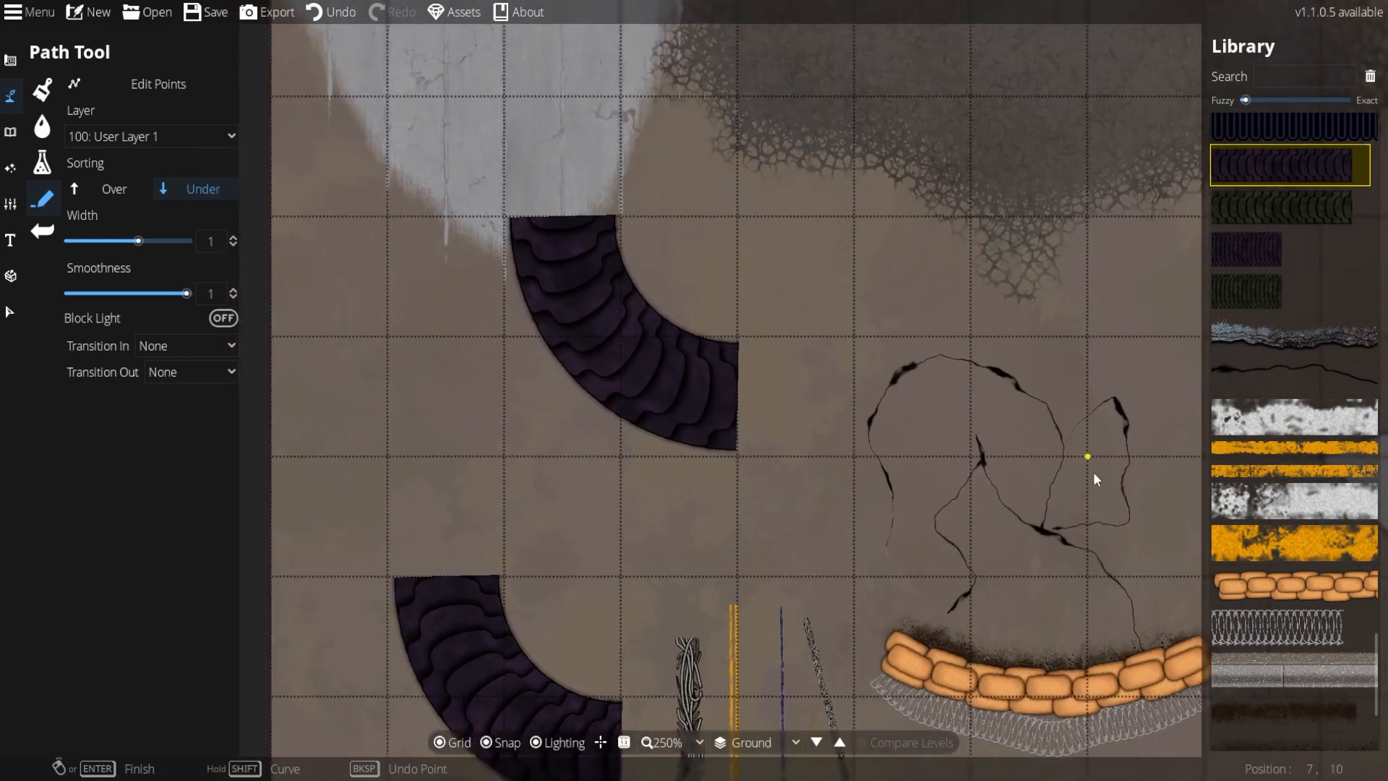
pyautogui.scroll(5, 1322, 410)
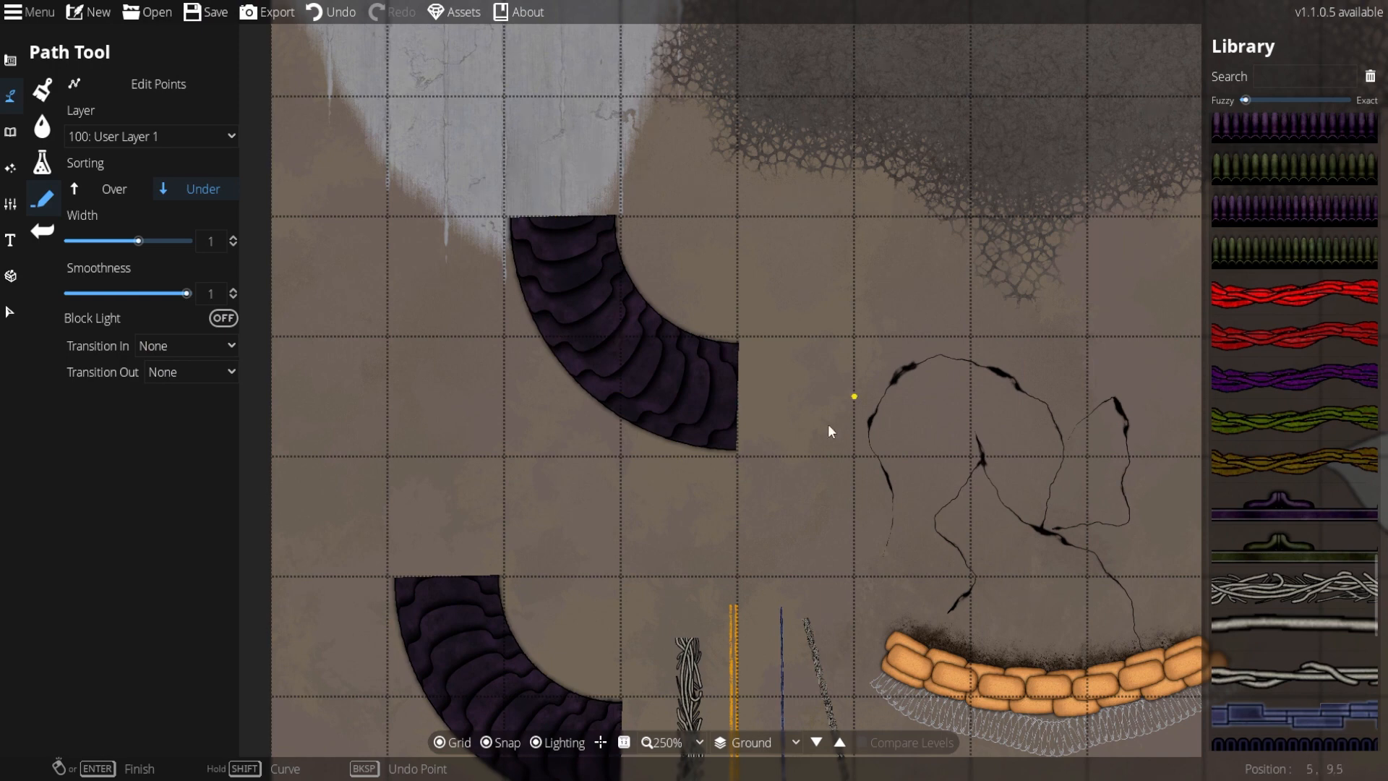
pyautogui.hotkey('ctrl', 'z')
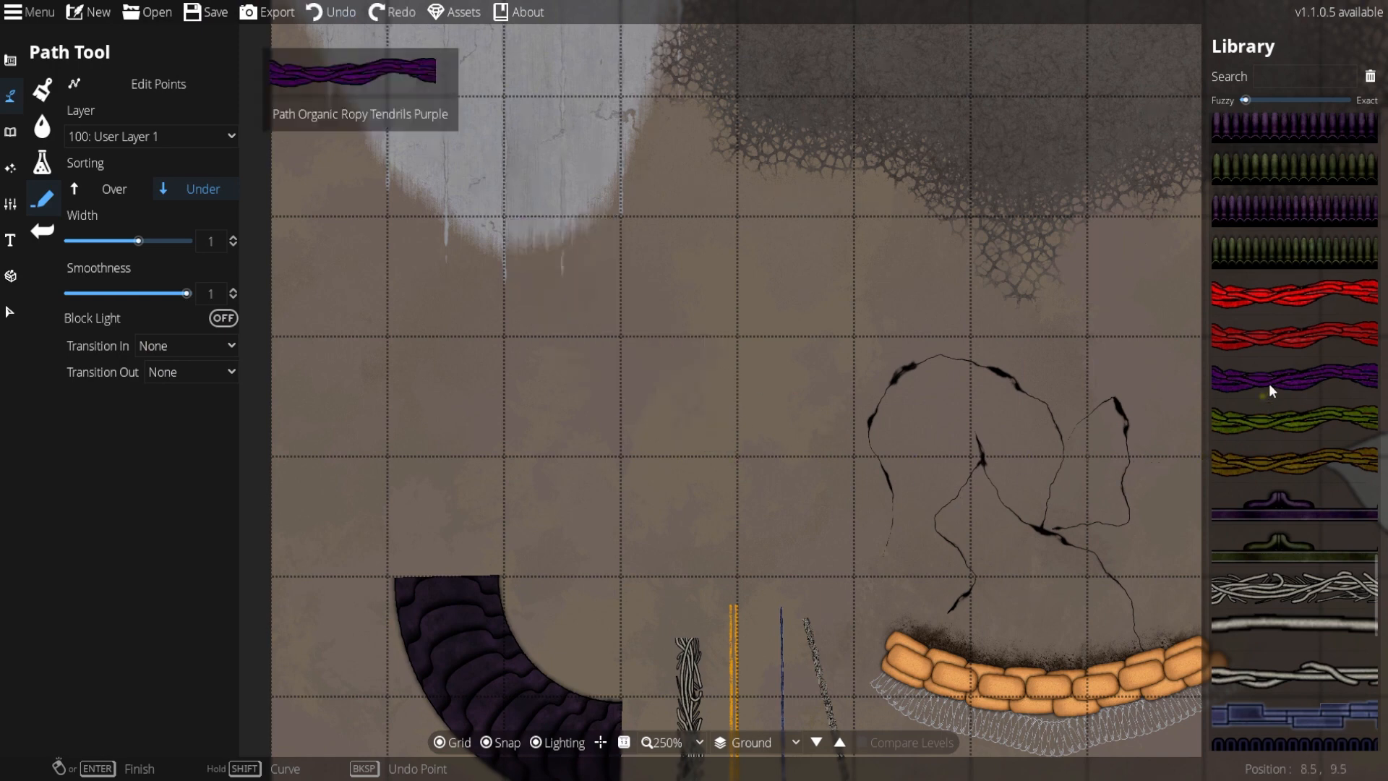
# Draw an unsnapped, wavy Path Organic Ropy Tendrils Purple of width 1 from about 4.7, 9.7 to 0.7, 8.7.
pyautogui.click(1272, 390)
pyautogui.click(811, 422)
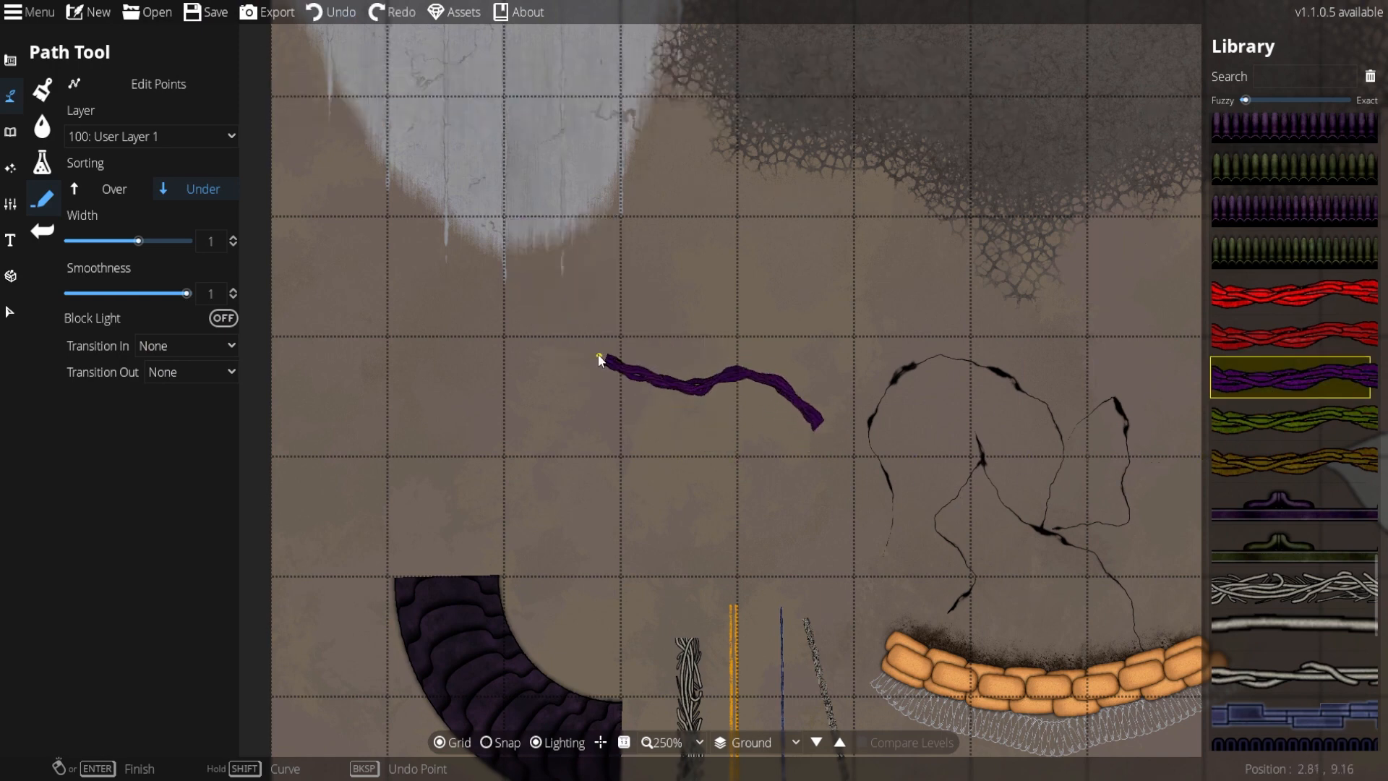
pyautogui.moveTo(599, 358)
pyautogui.mouseDown()
pyautogui.moveTo(509, 411)
pyautogui.moveTo(354, 303)
pyautogui.mouseUp()
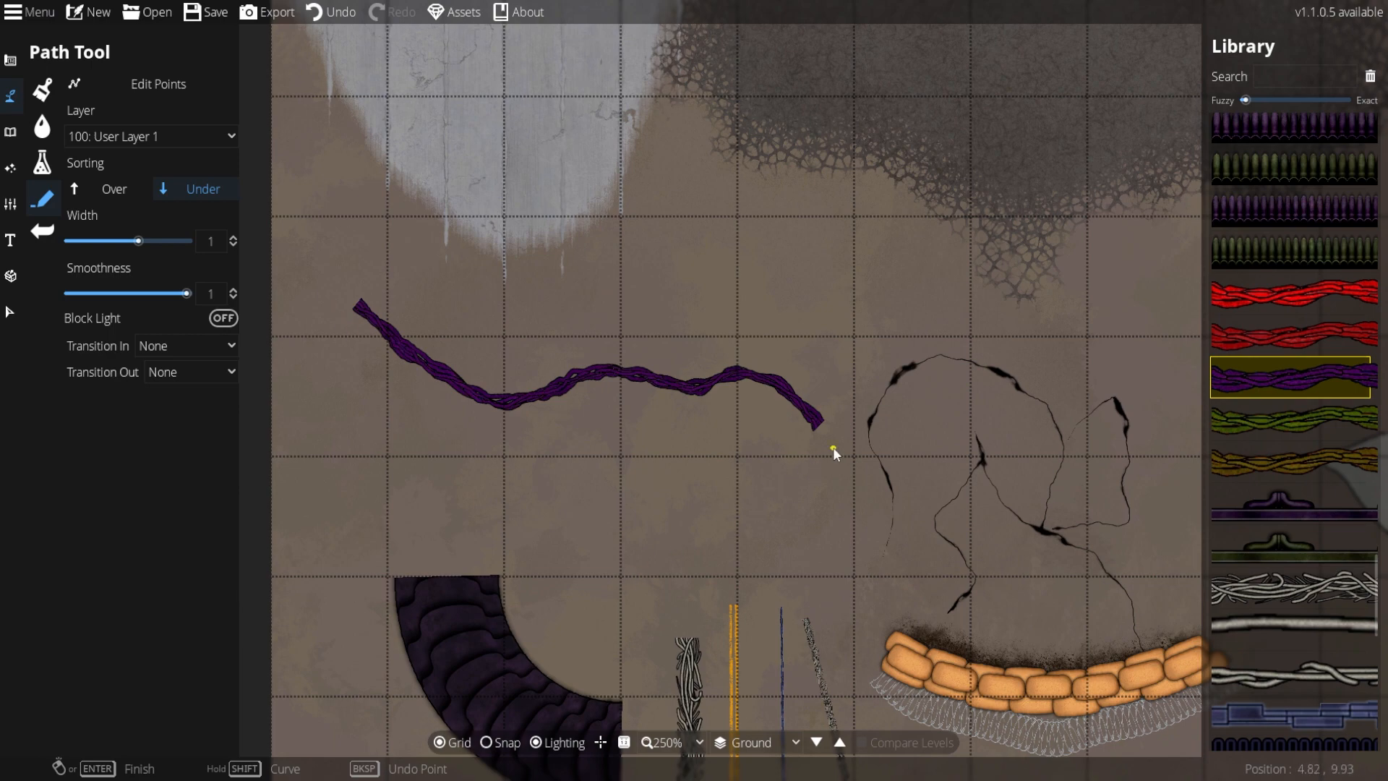